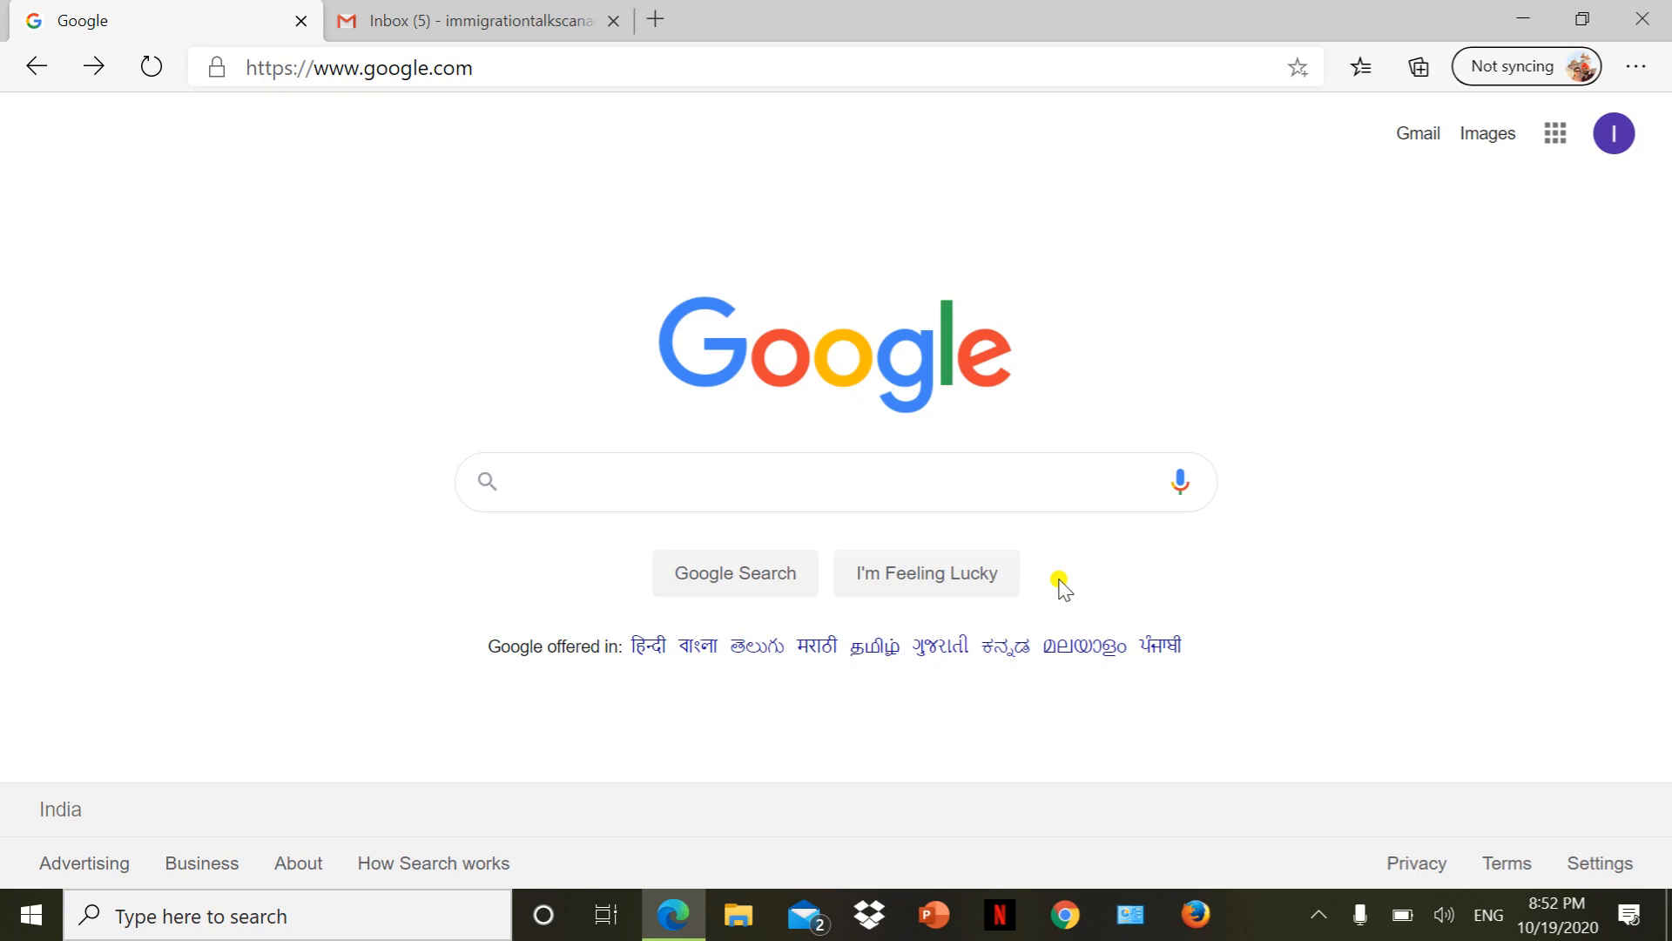
Search Google for 'sinp' and open the Saskatchewan Immigrant Nominee Program result on saskatchewan.ca.
left_click(618, 479)
type("sin")
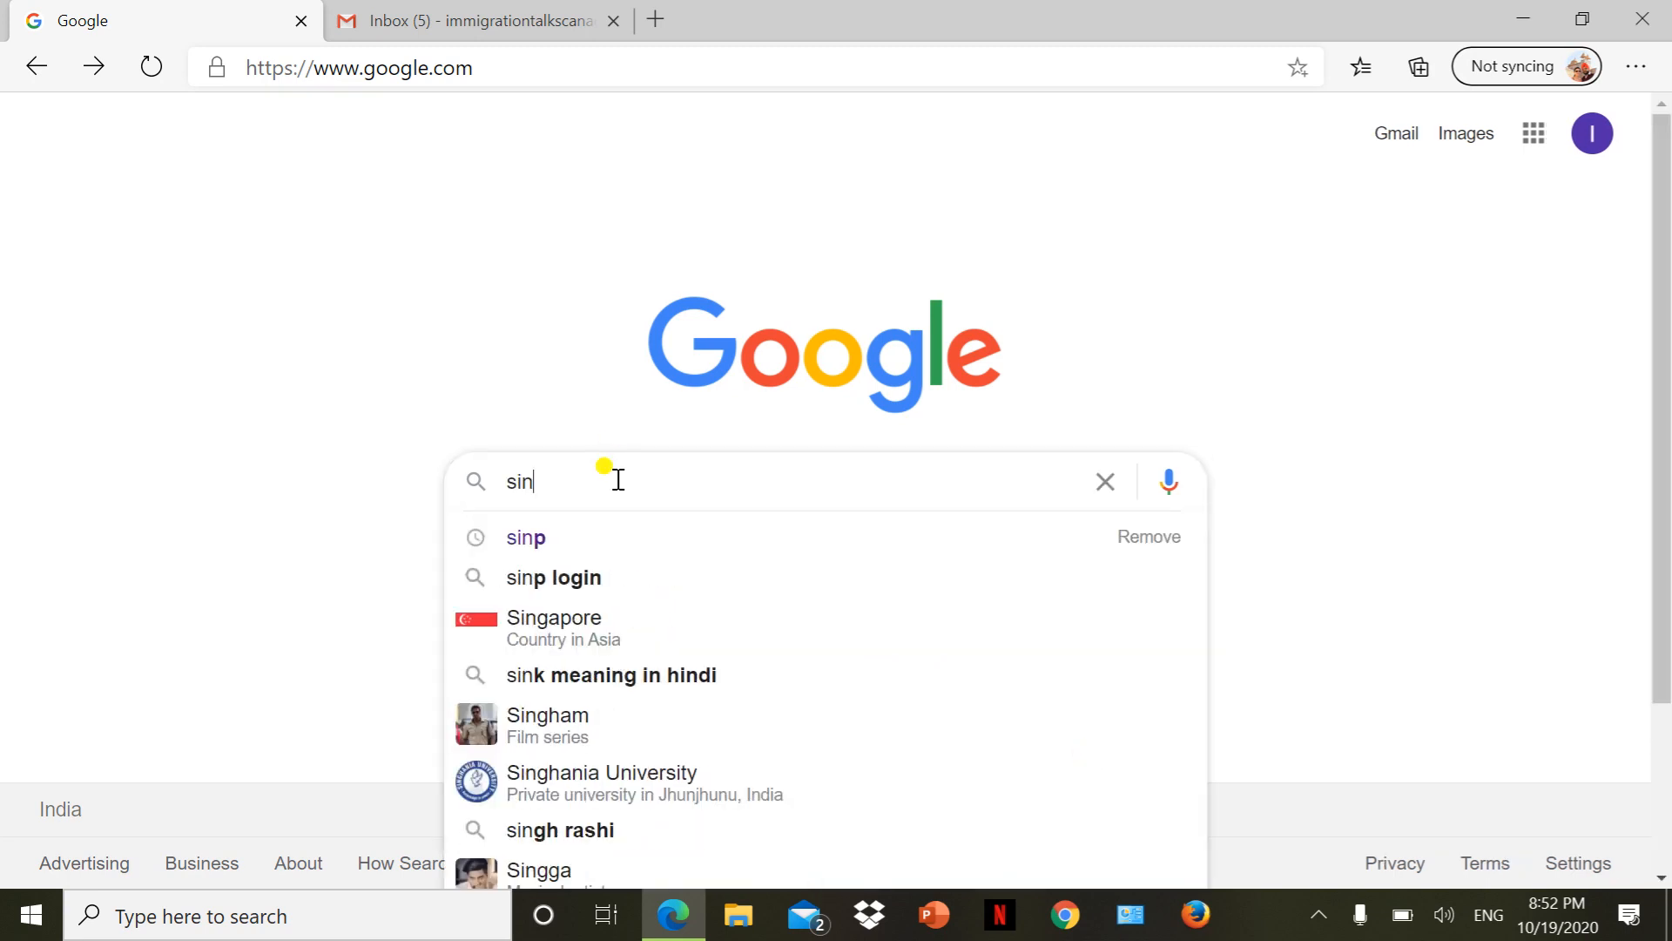
type("o")
key("BackSpace")
type("p")
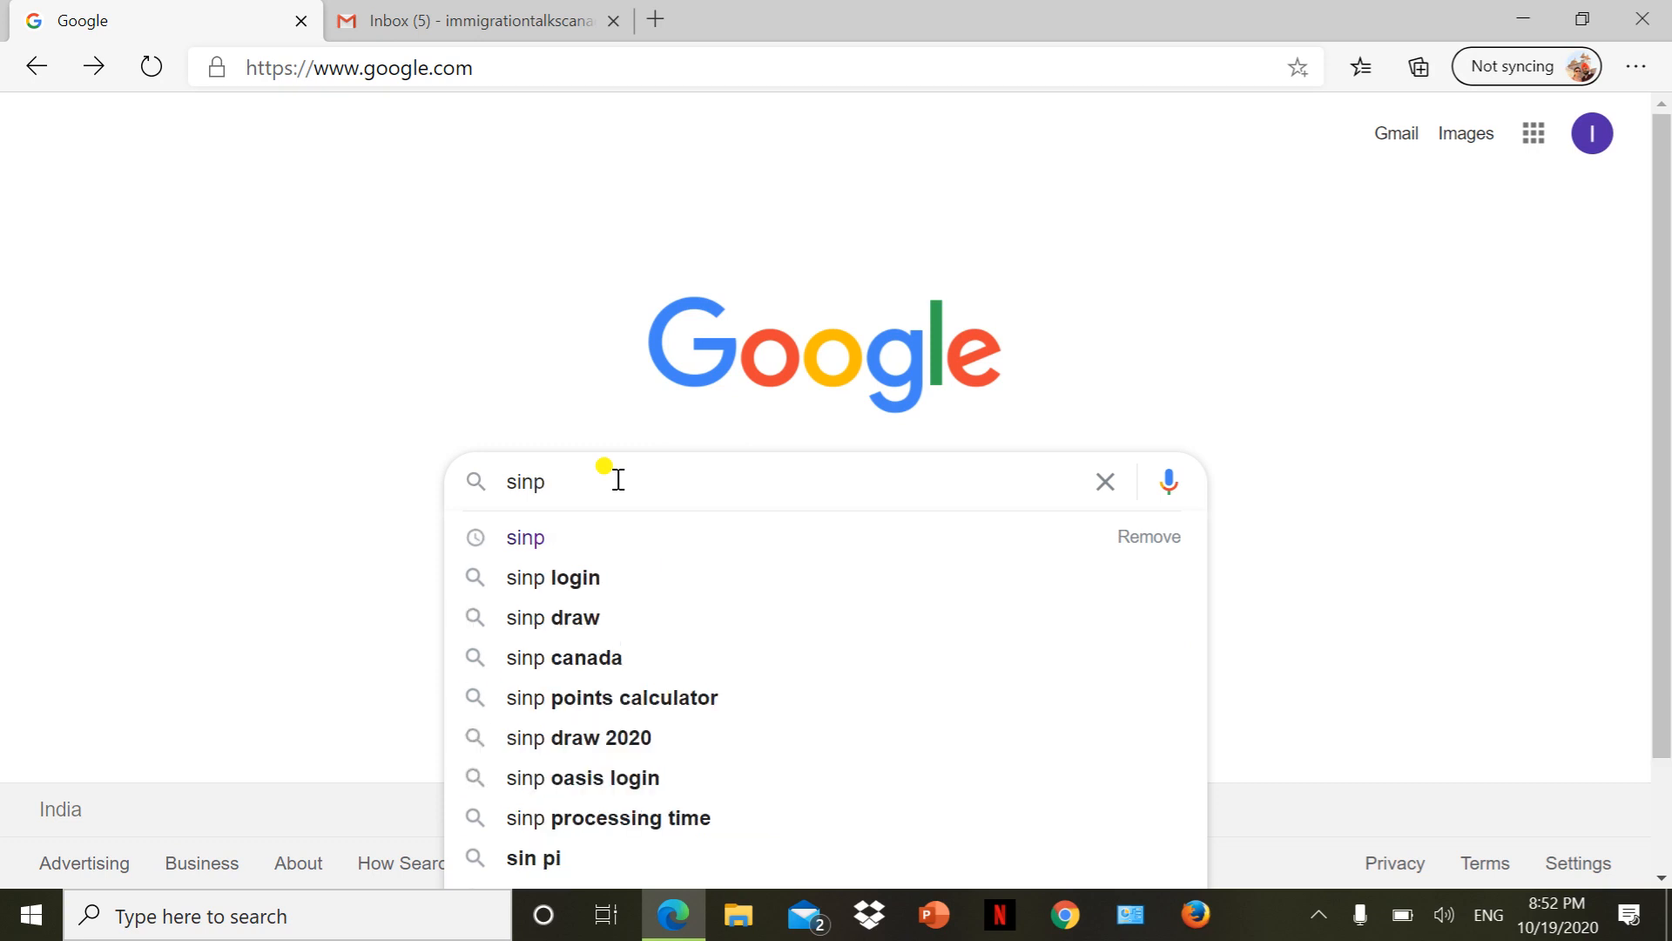
key("Return")
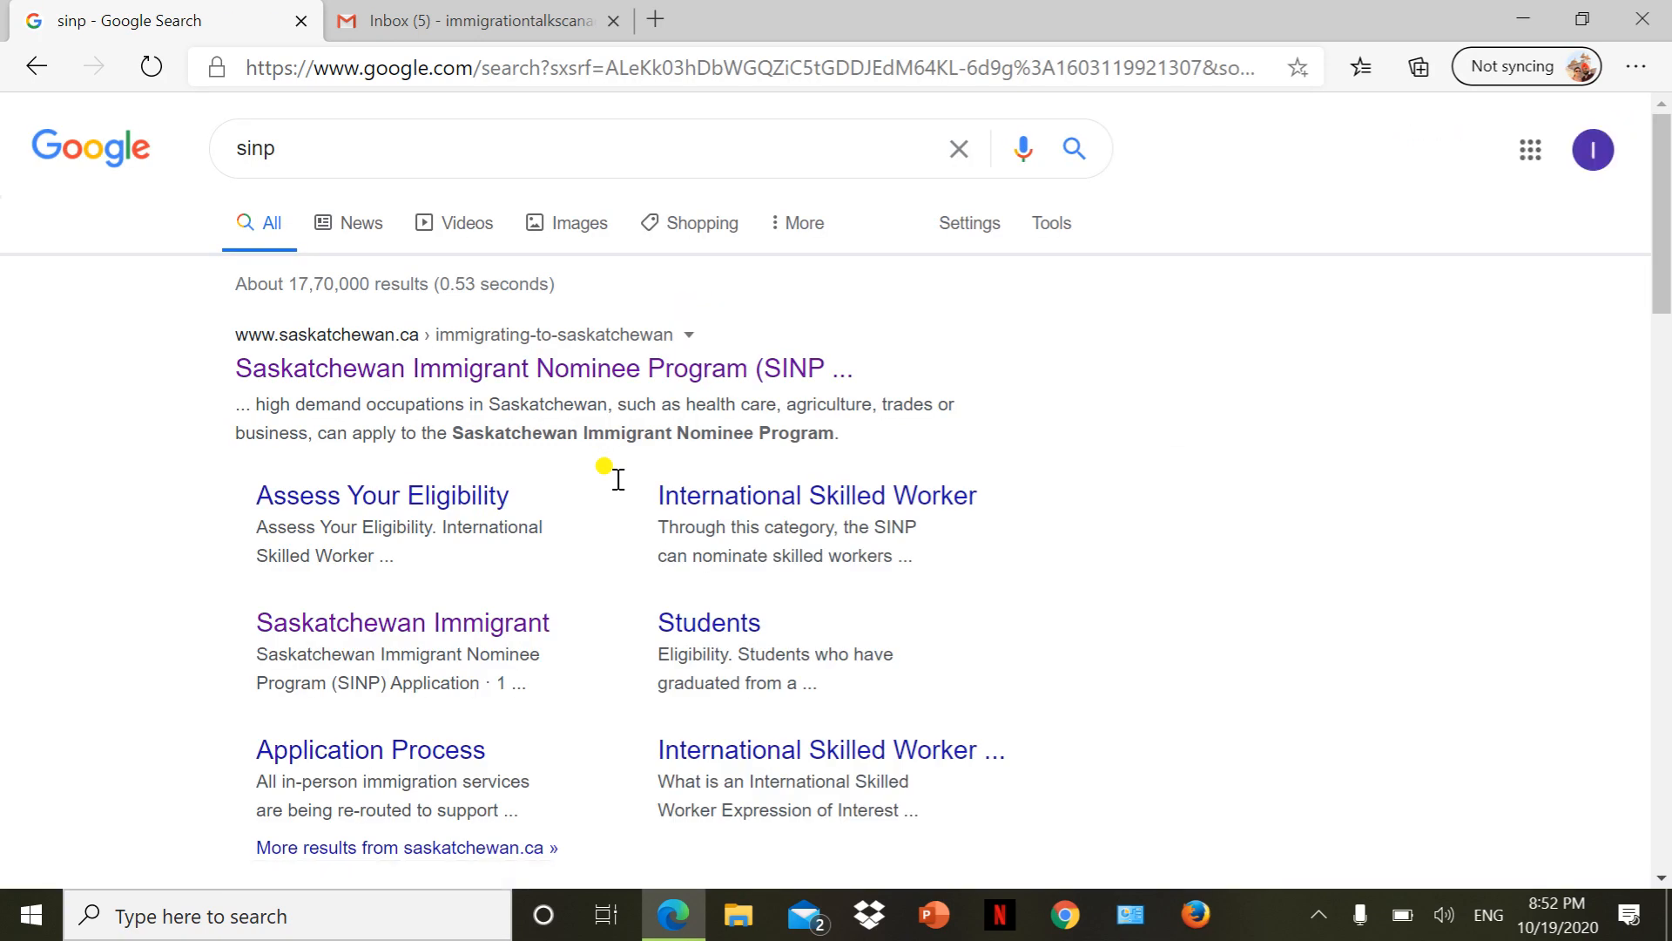
left_click(353, 384)
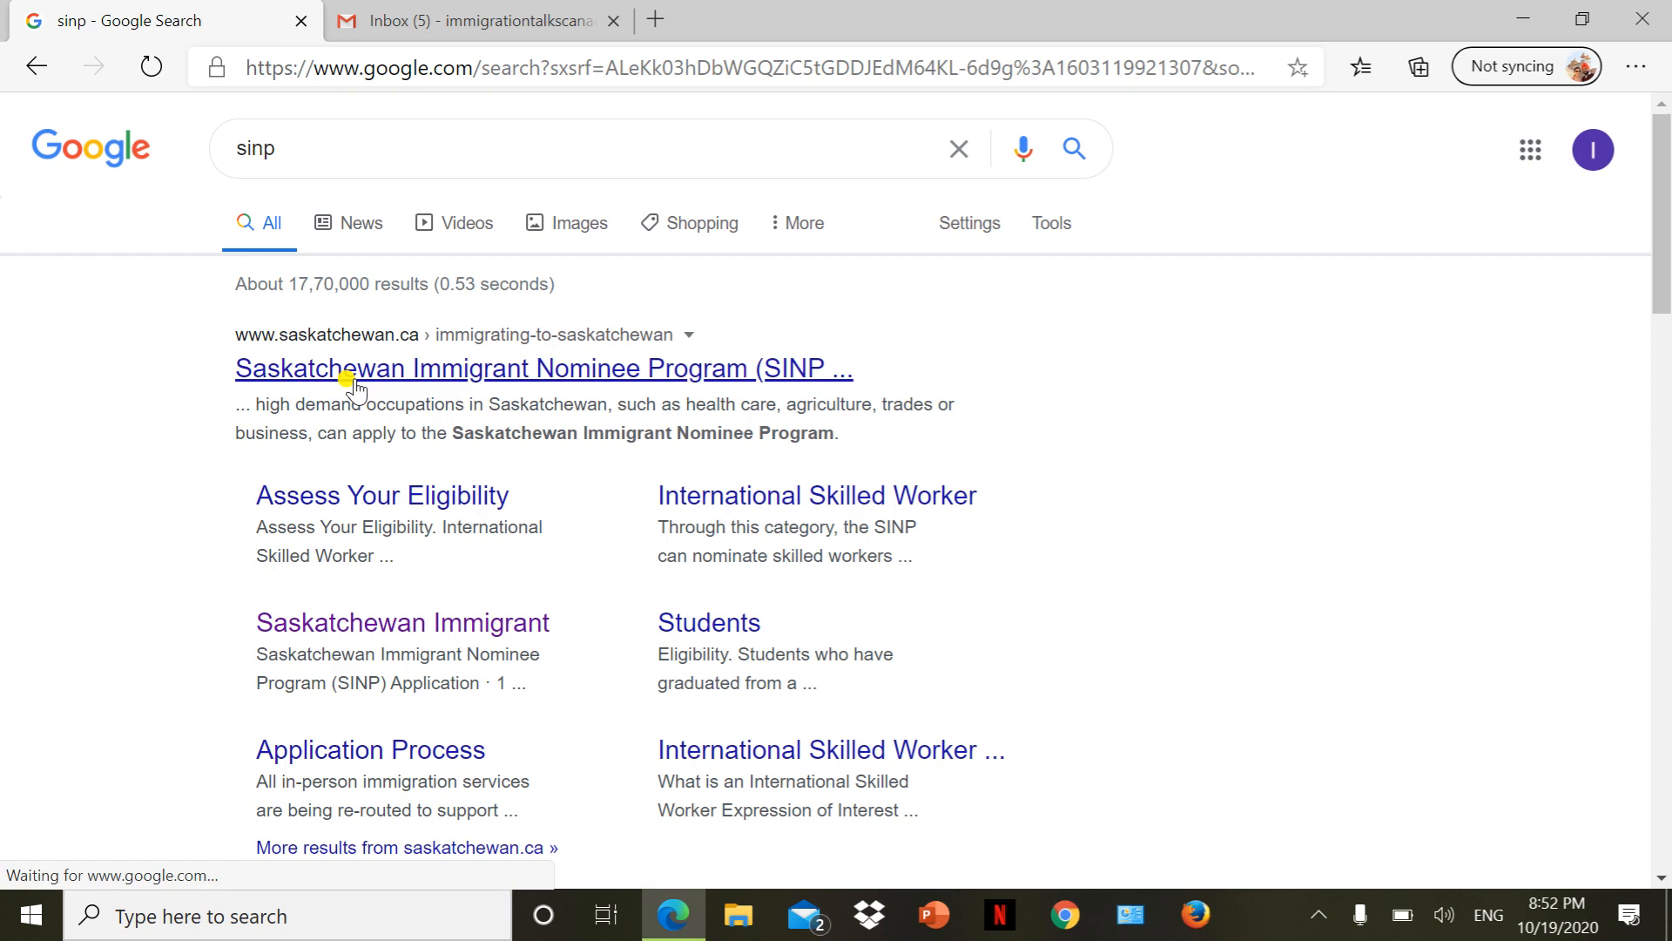
Go from the SINP Application page's Apply section to the online SINP application.
scroll(356, 384, "down", 5)
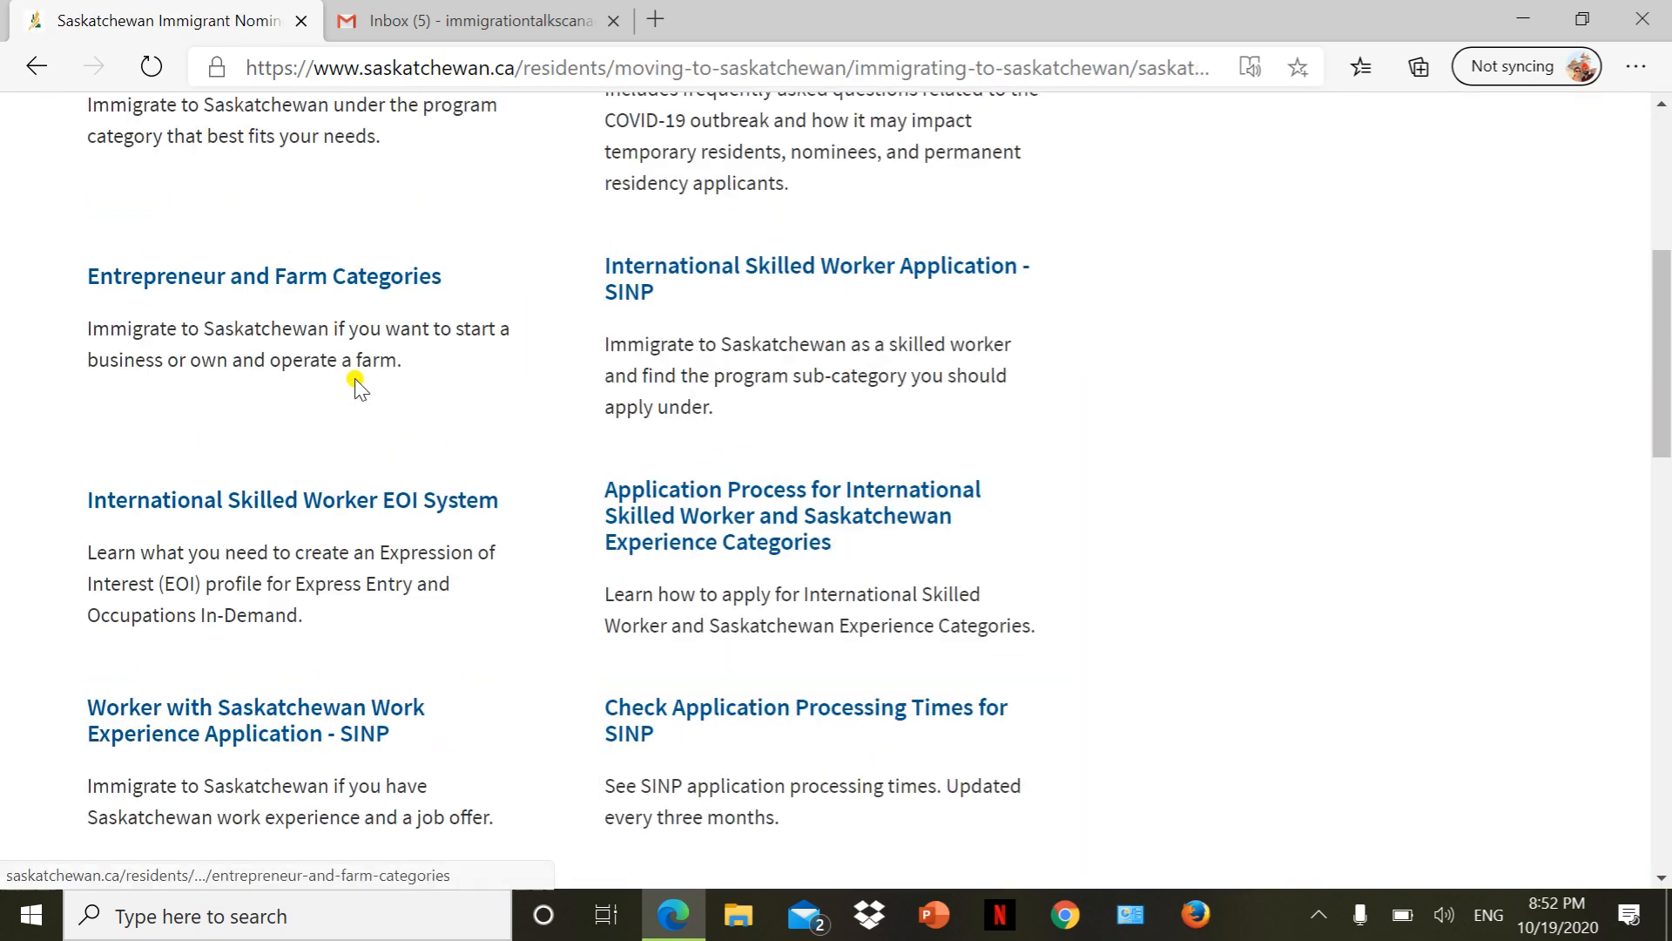
scroll(356, 384, "up", 5)
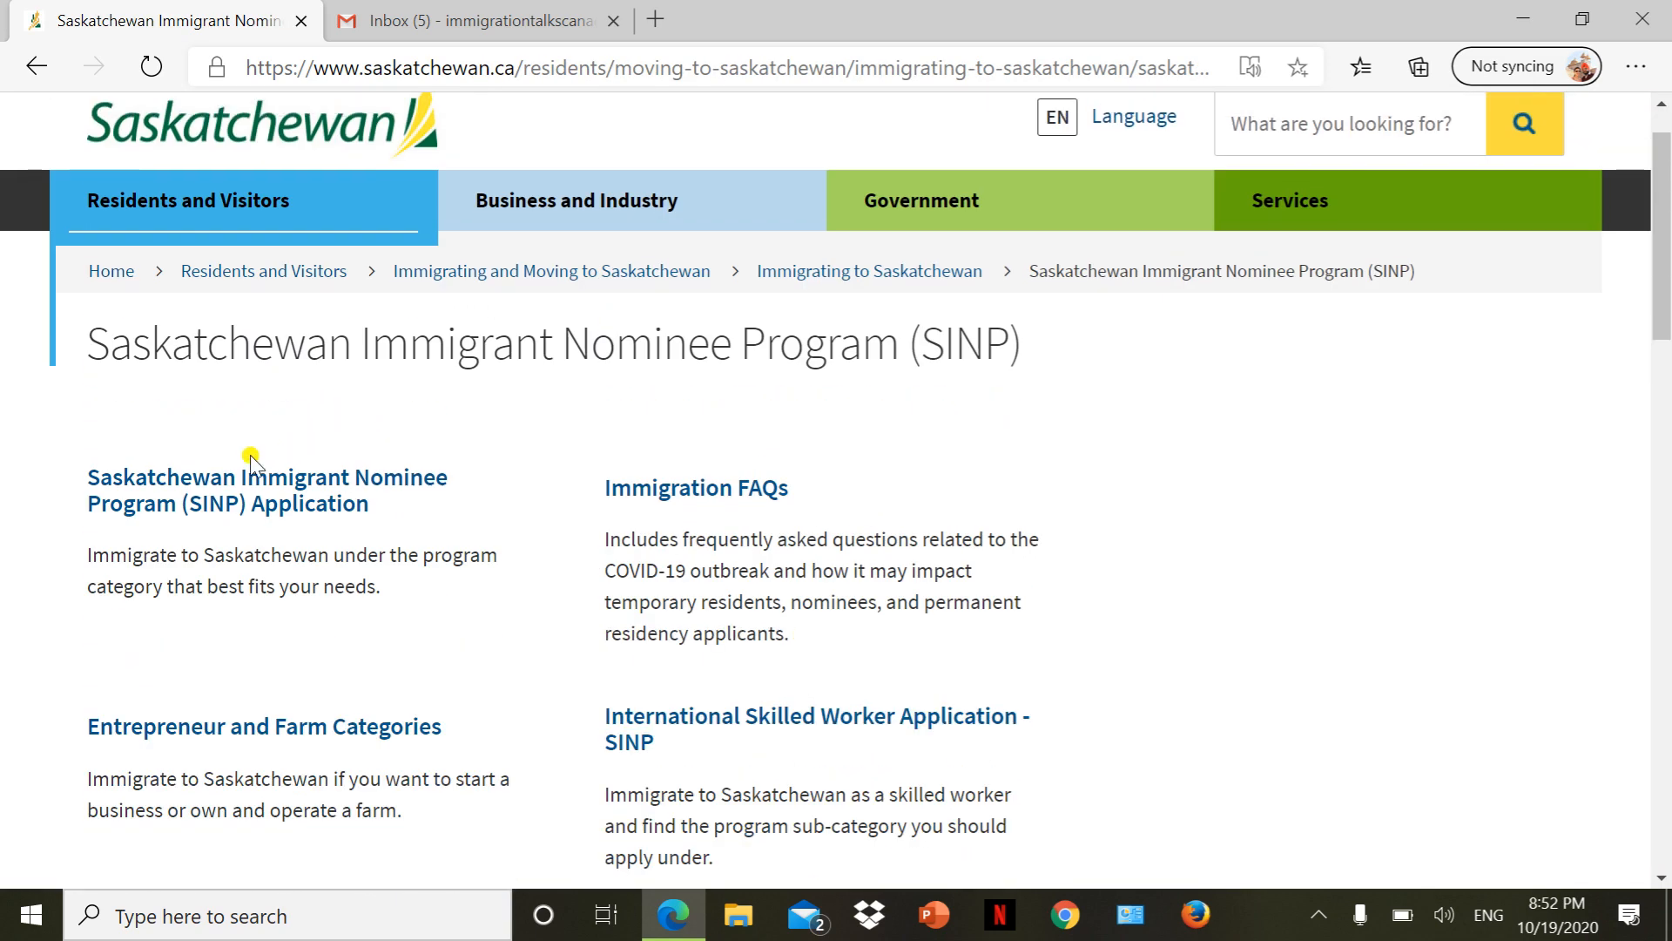
left_click(203, 504)
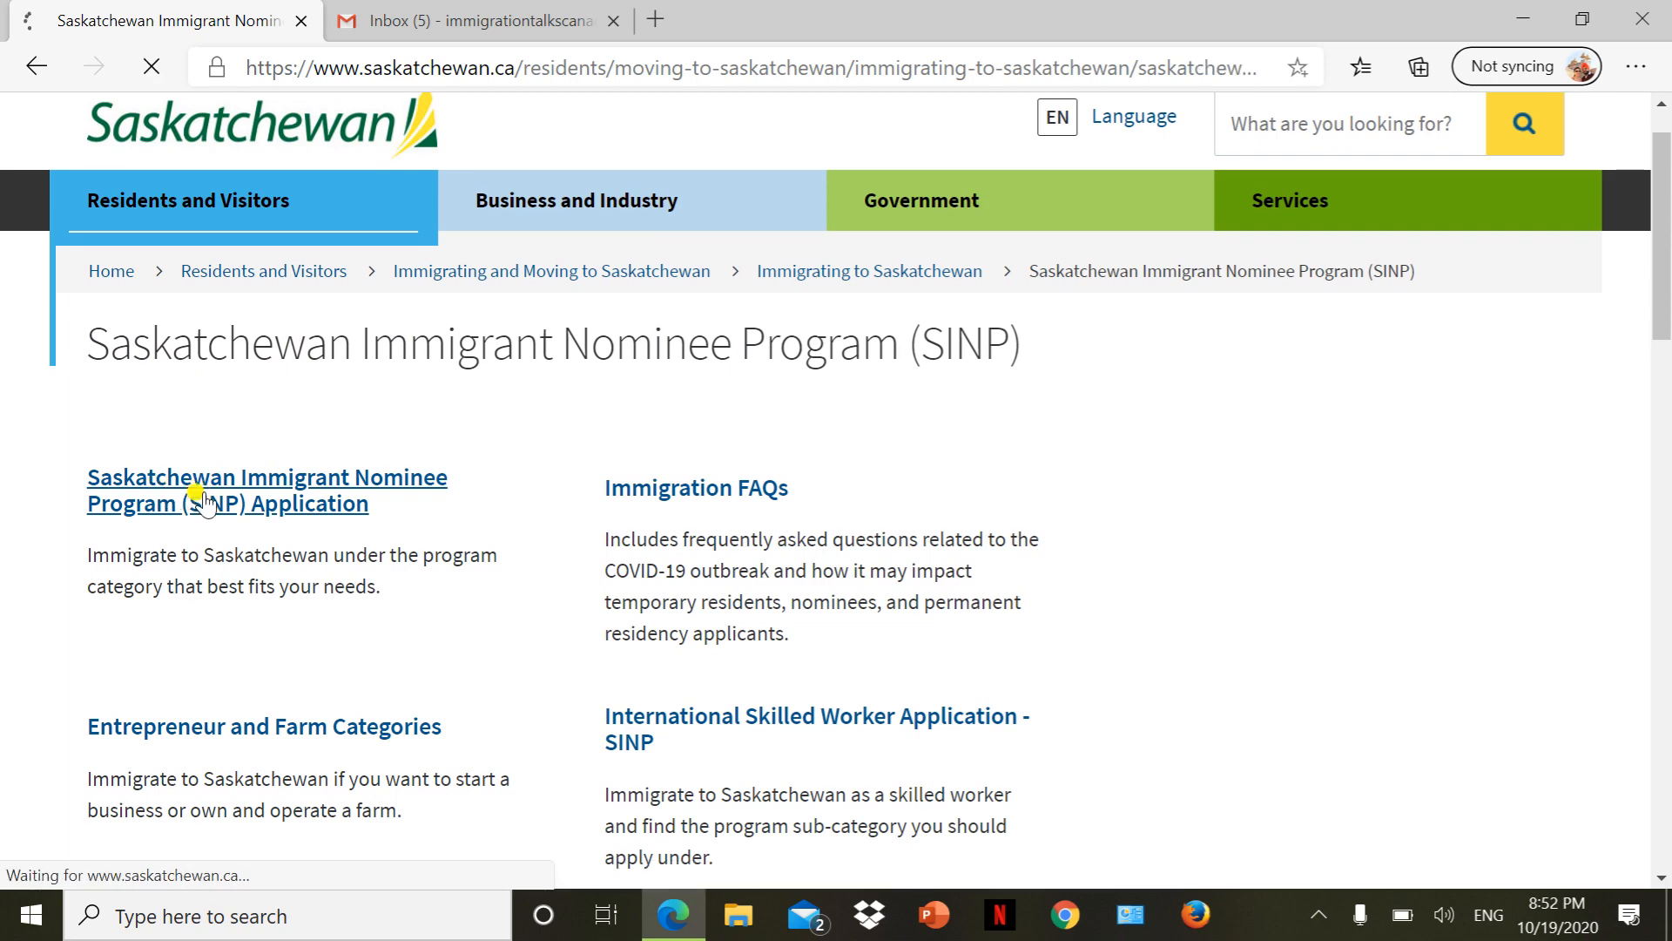
scroll(199, 500, "down", 5)
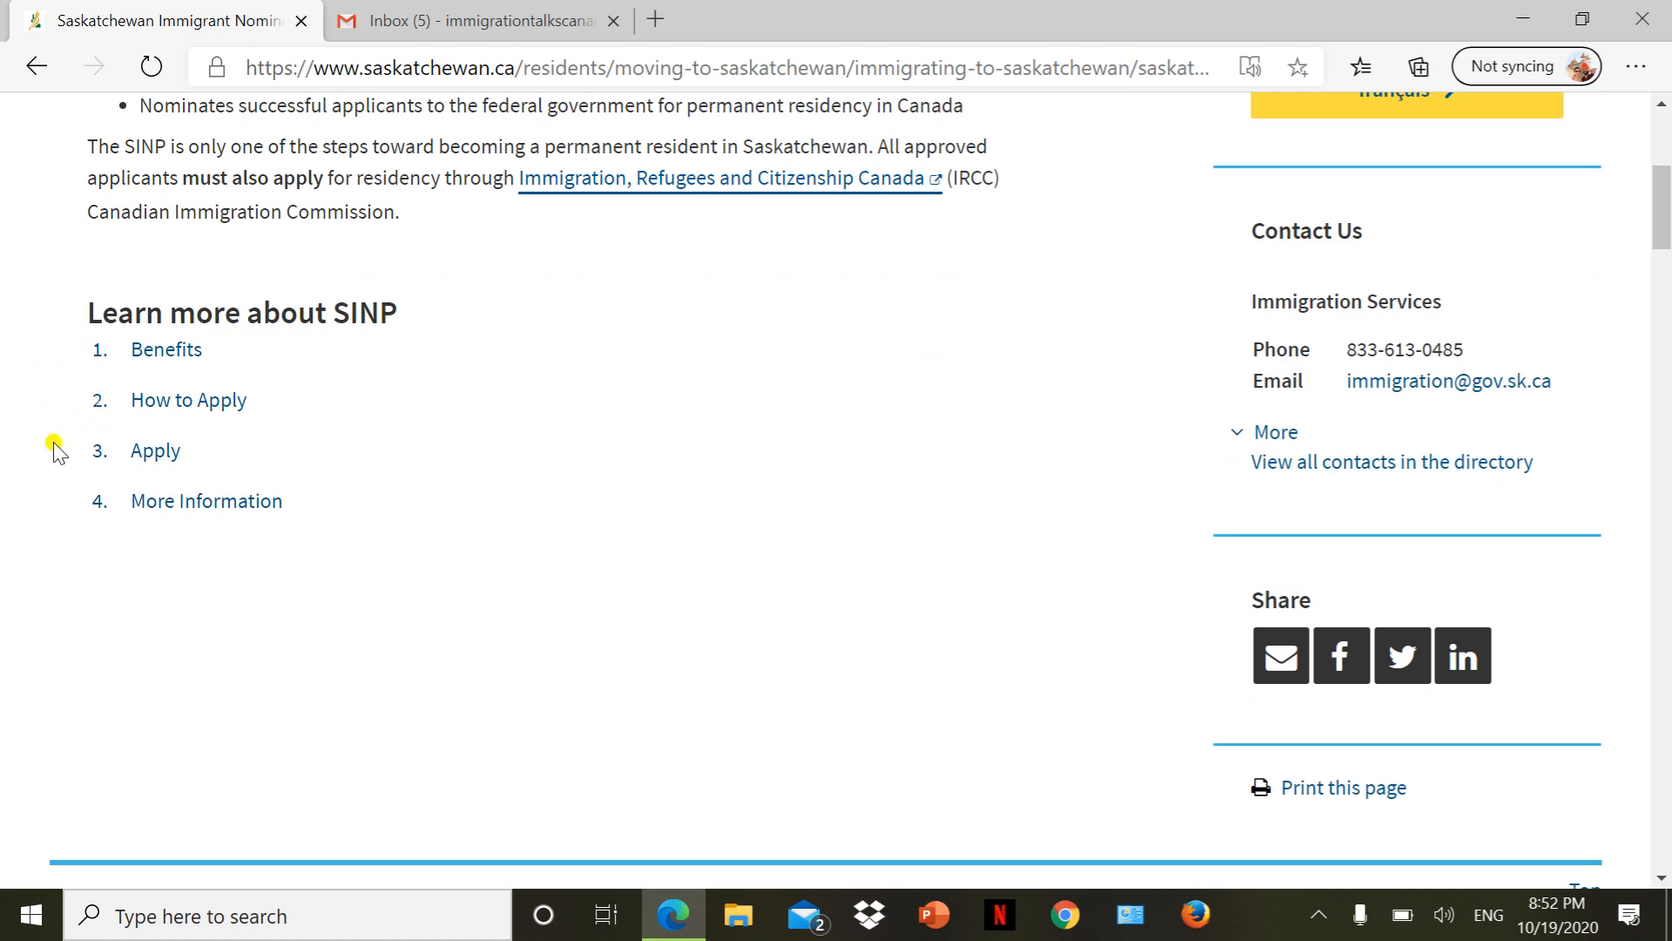
left_click(149, 453)
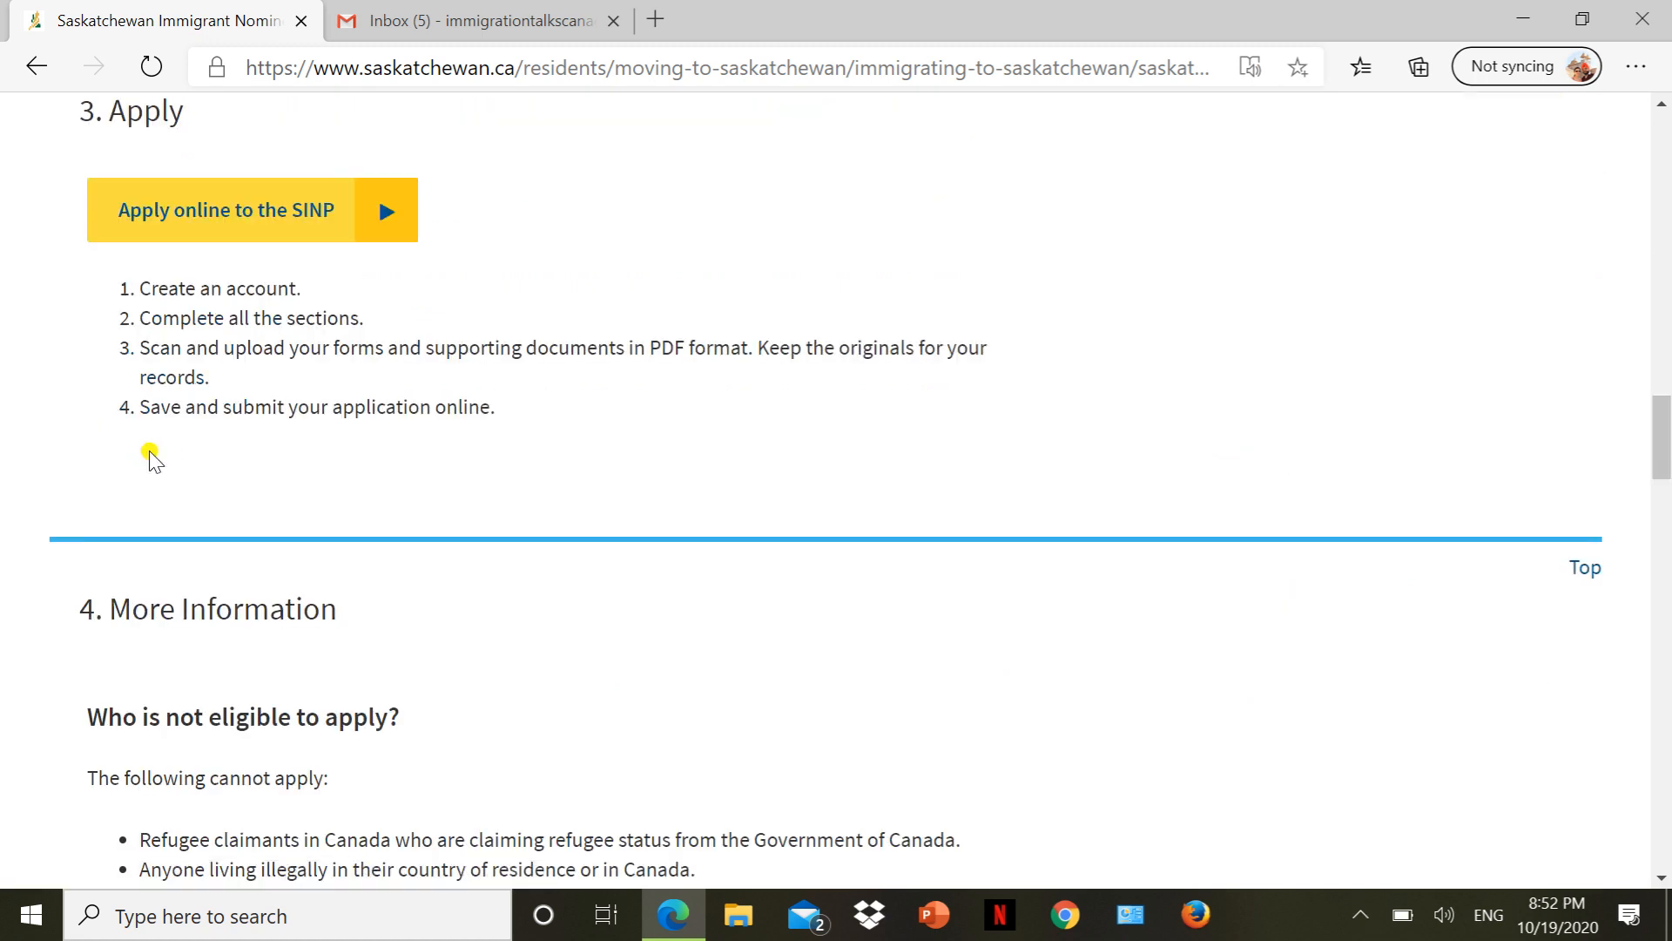
scroll(149, 453, "up", 2)
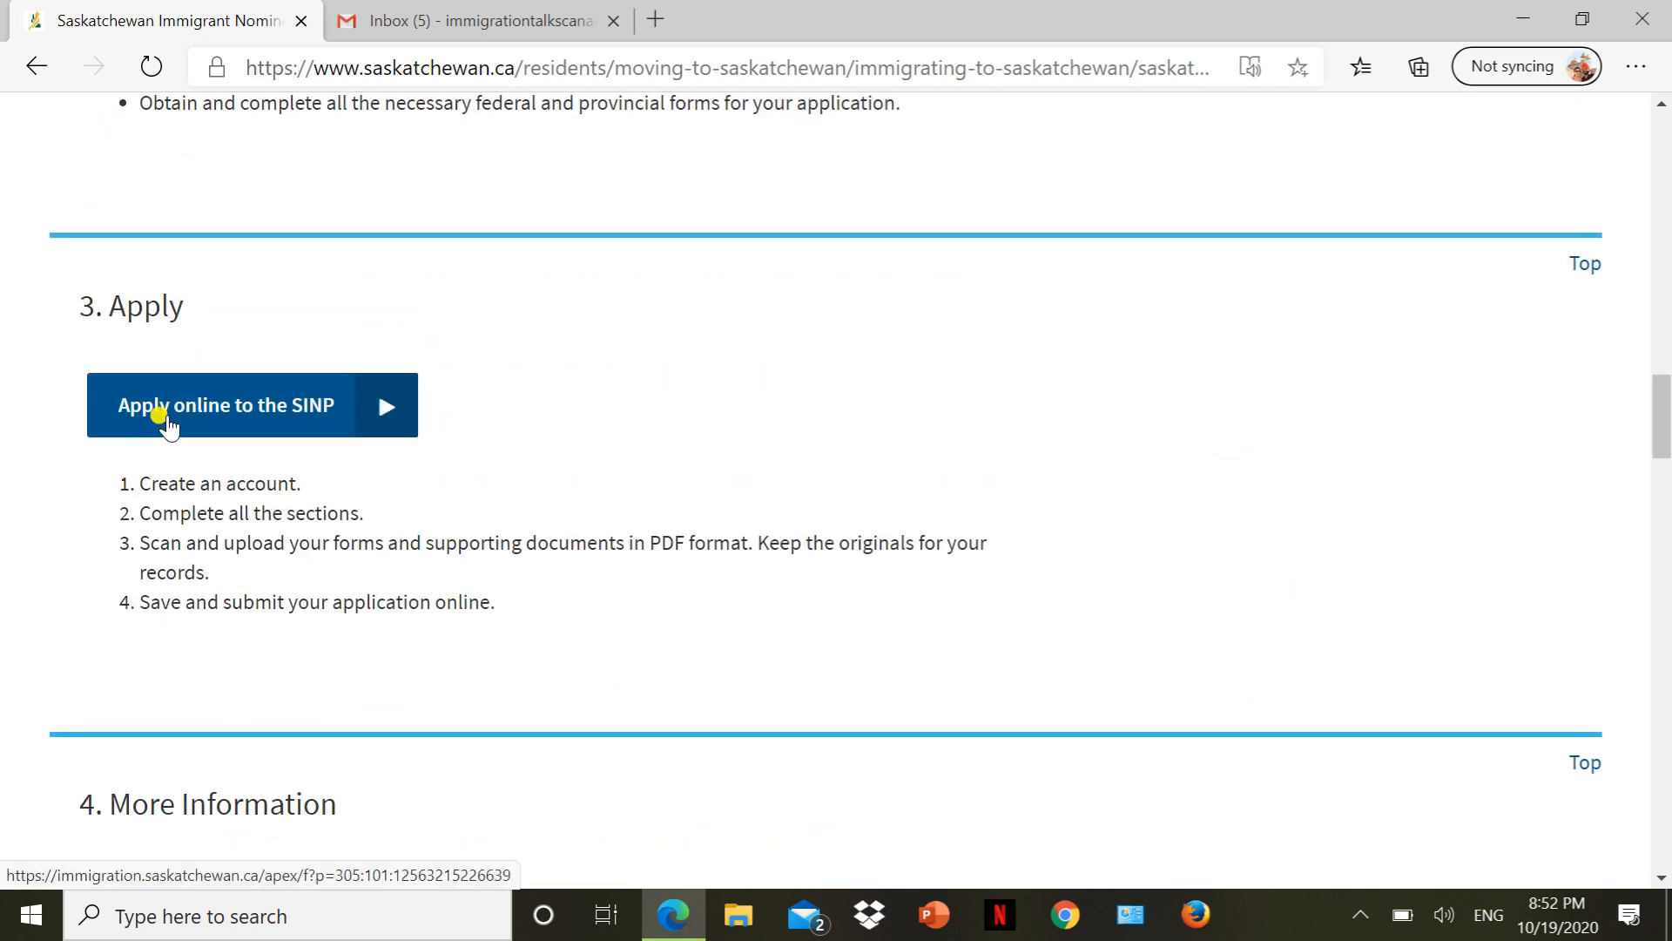
left_click(218, 427)
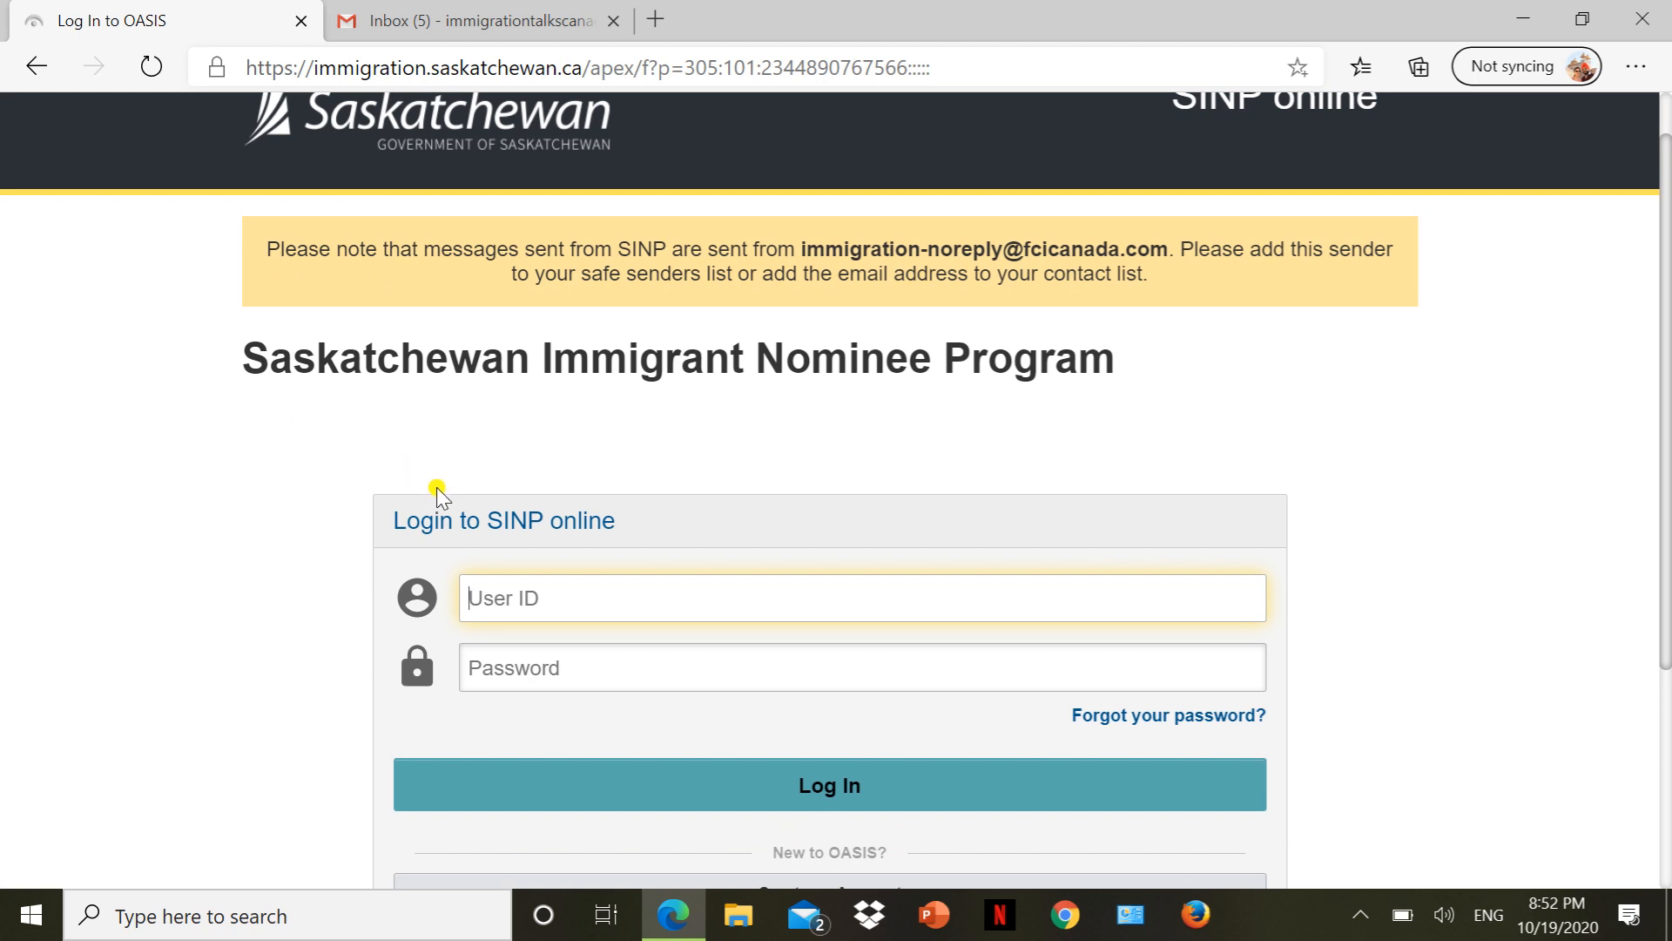
Scroll the OASIS login page down to the Create an Account option.
scroll(137, 418, "down", 3)
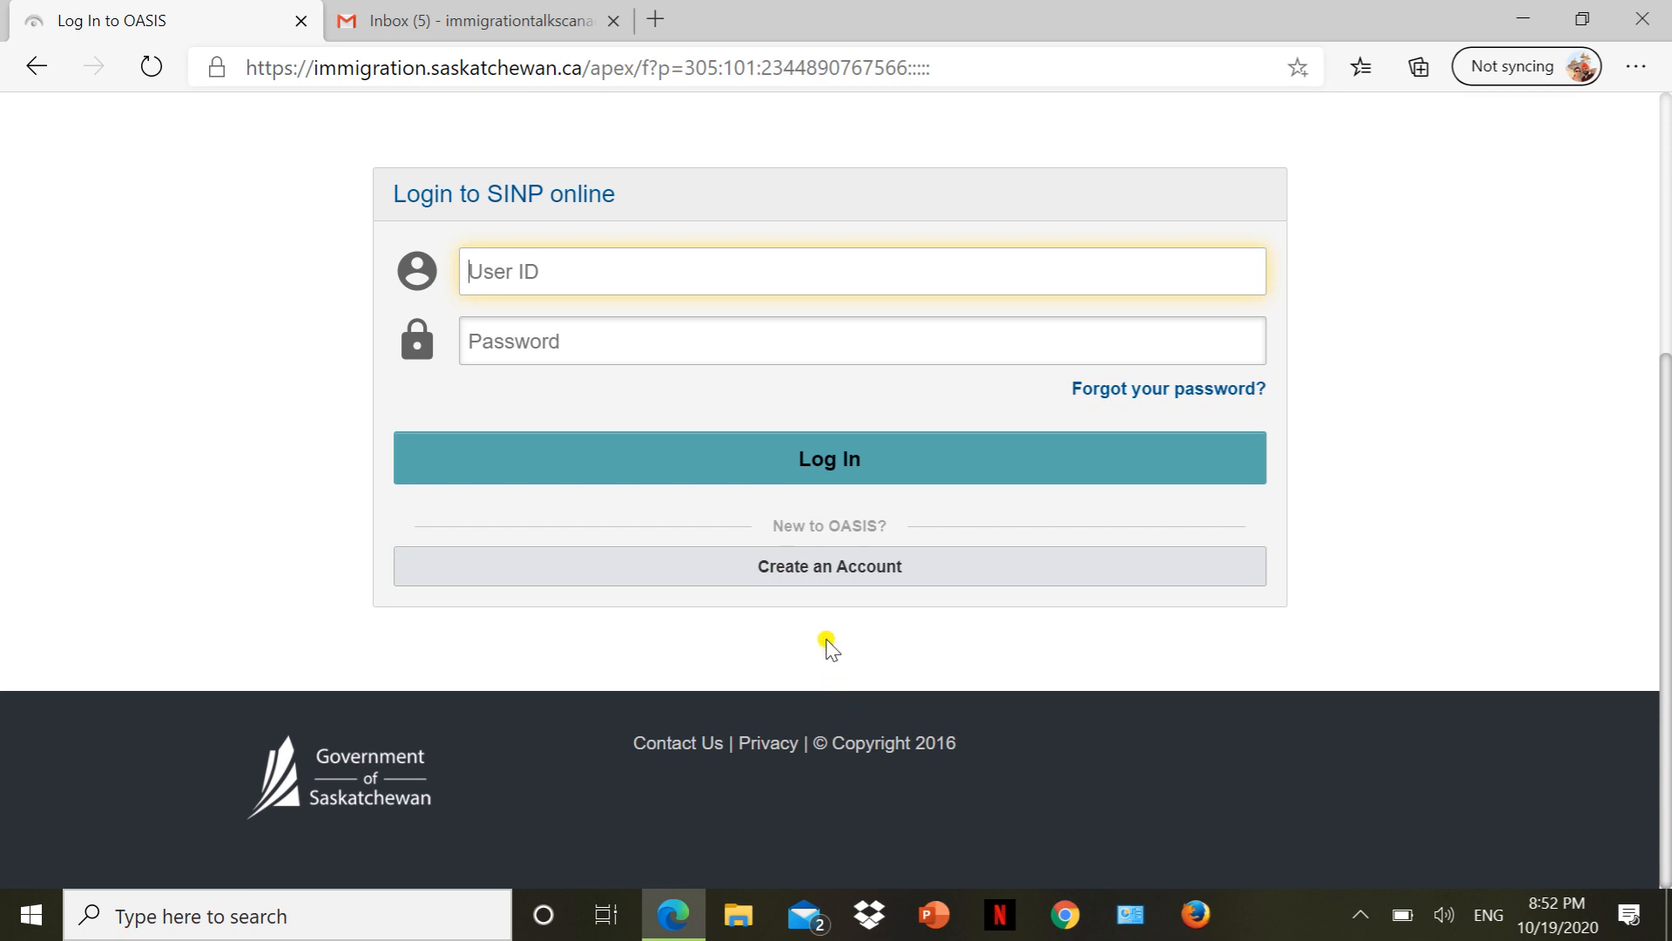
Start a new account with registration type 'SINP Applicant or Expression of Interest Candidate'.
left_click(807, 578)
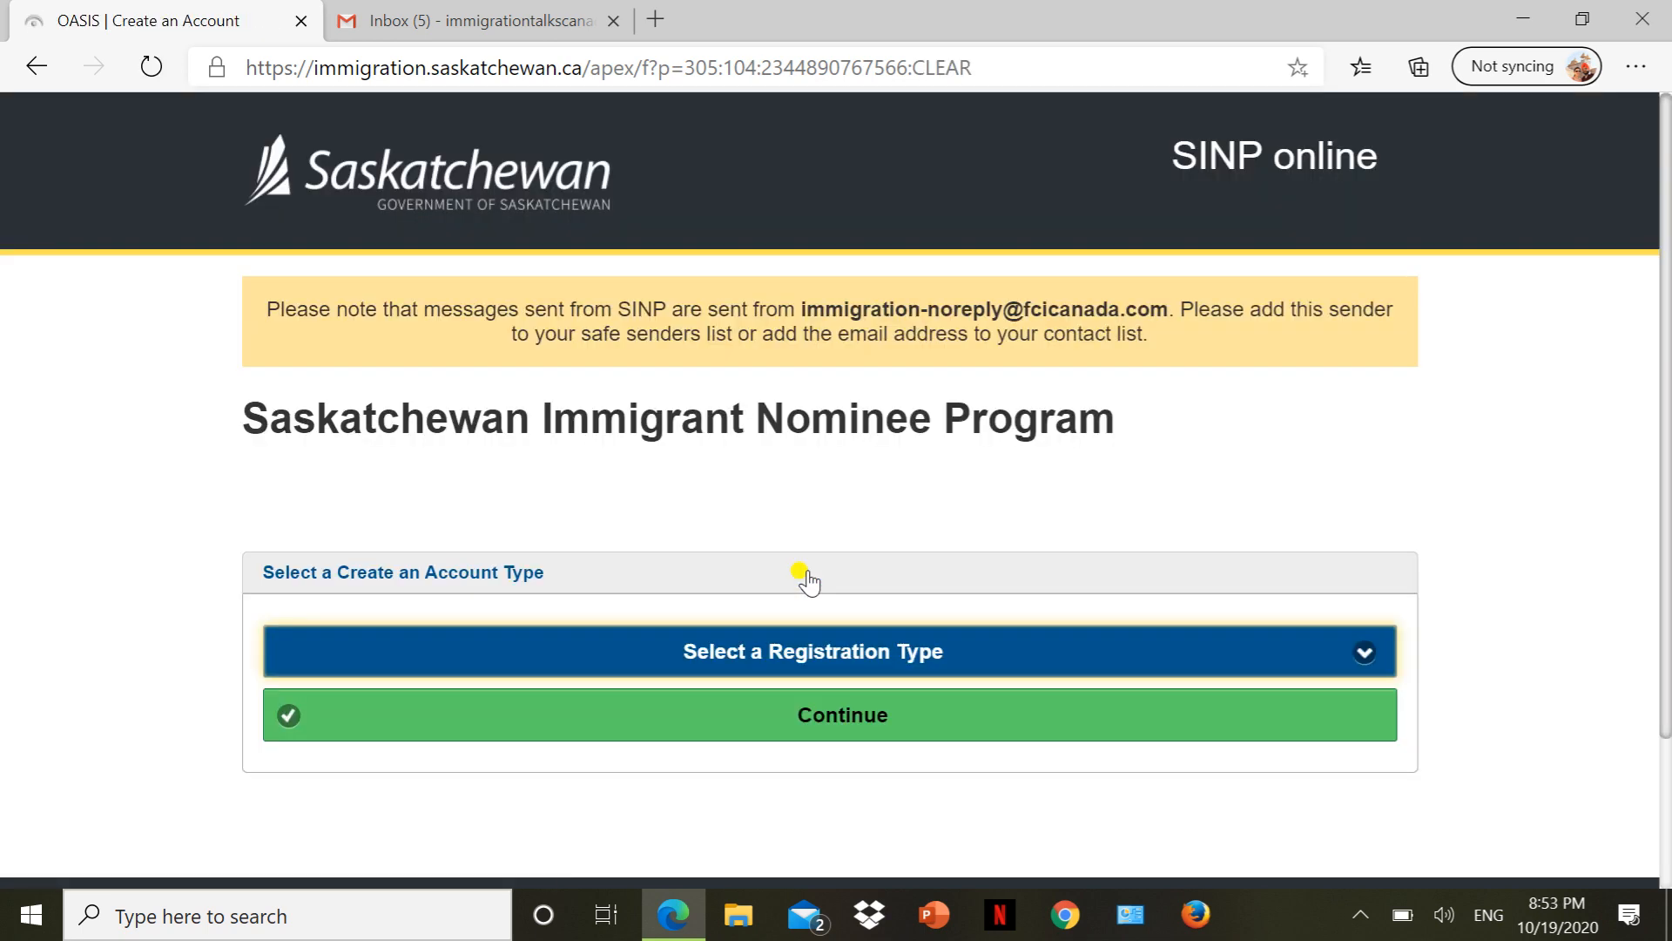
scroll(799, 575, "down", 2)
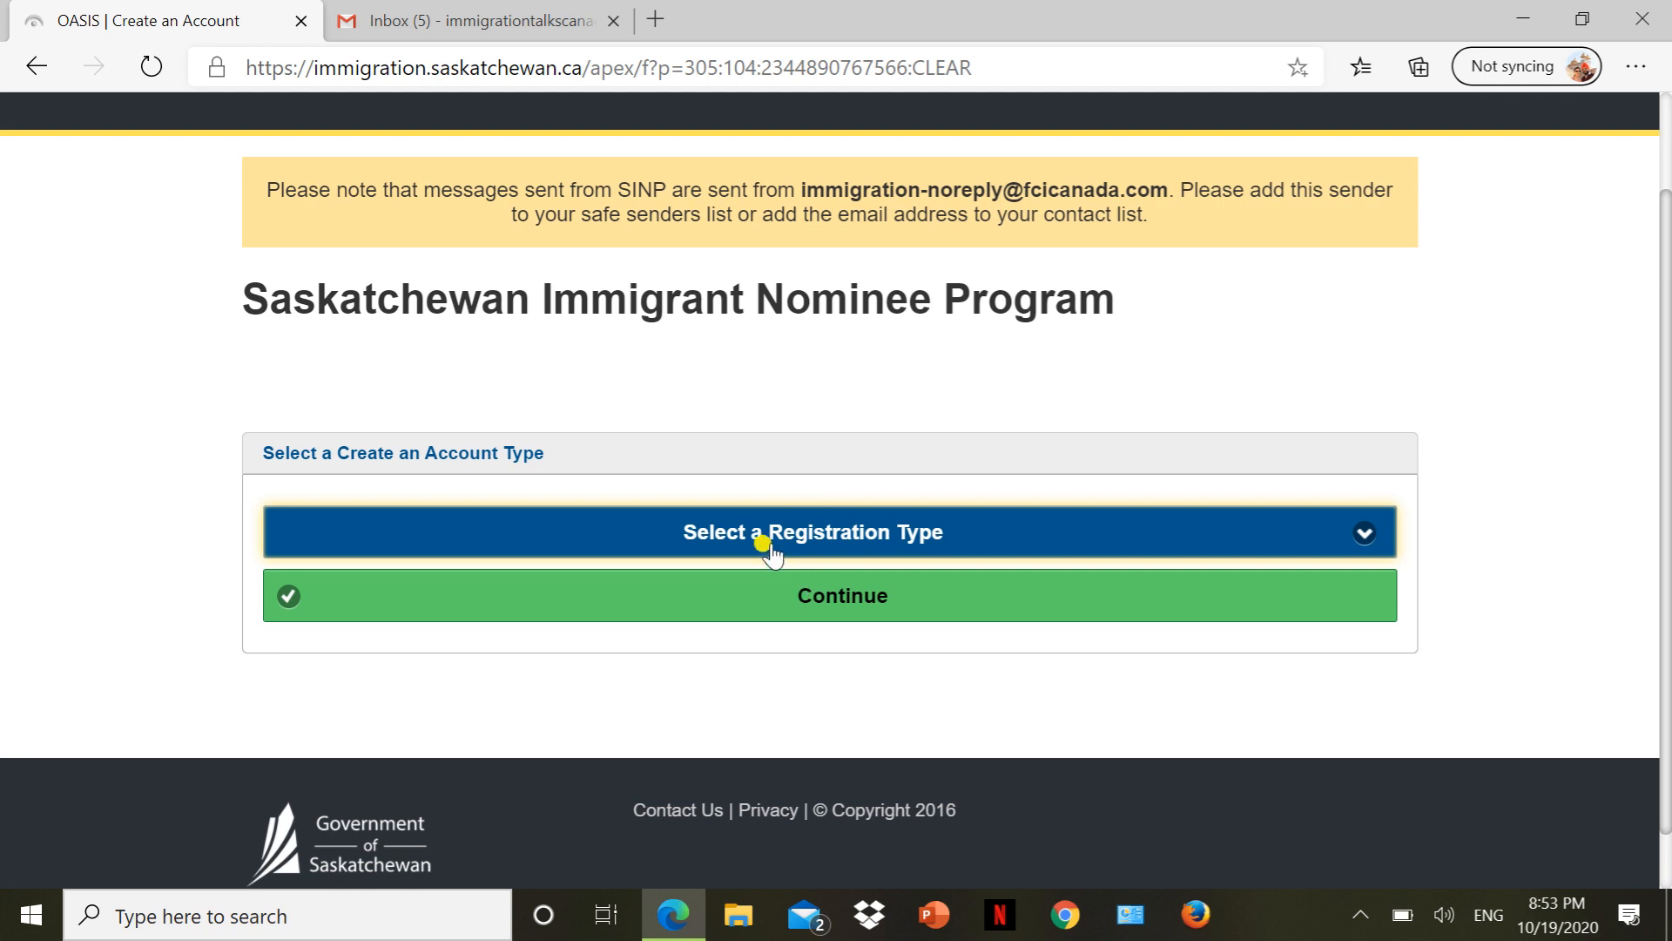
left_click(773, 551)
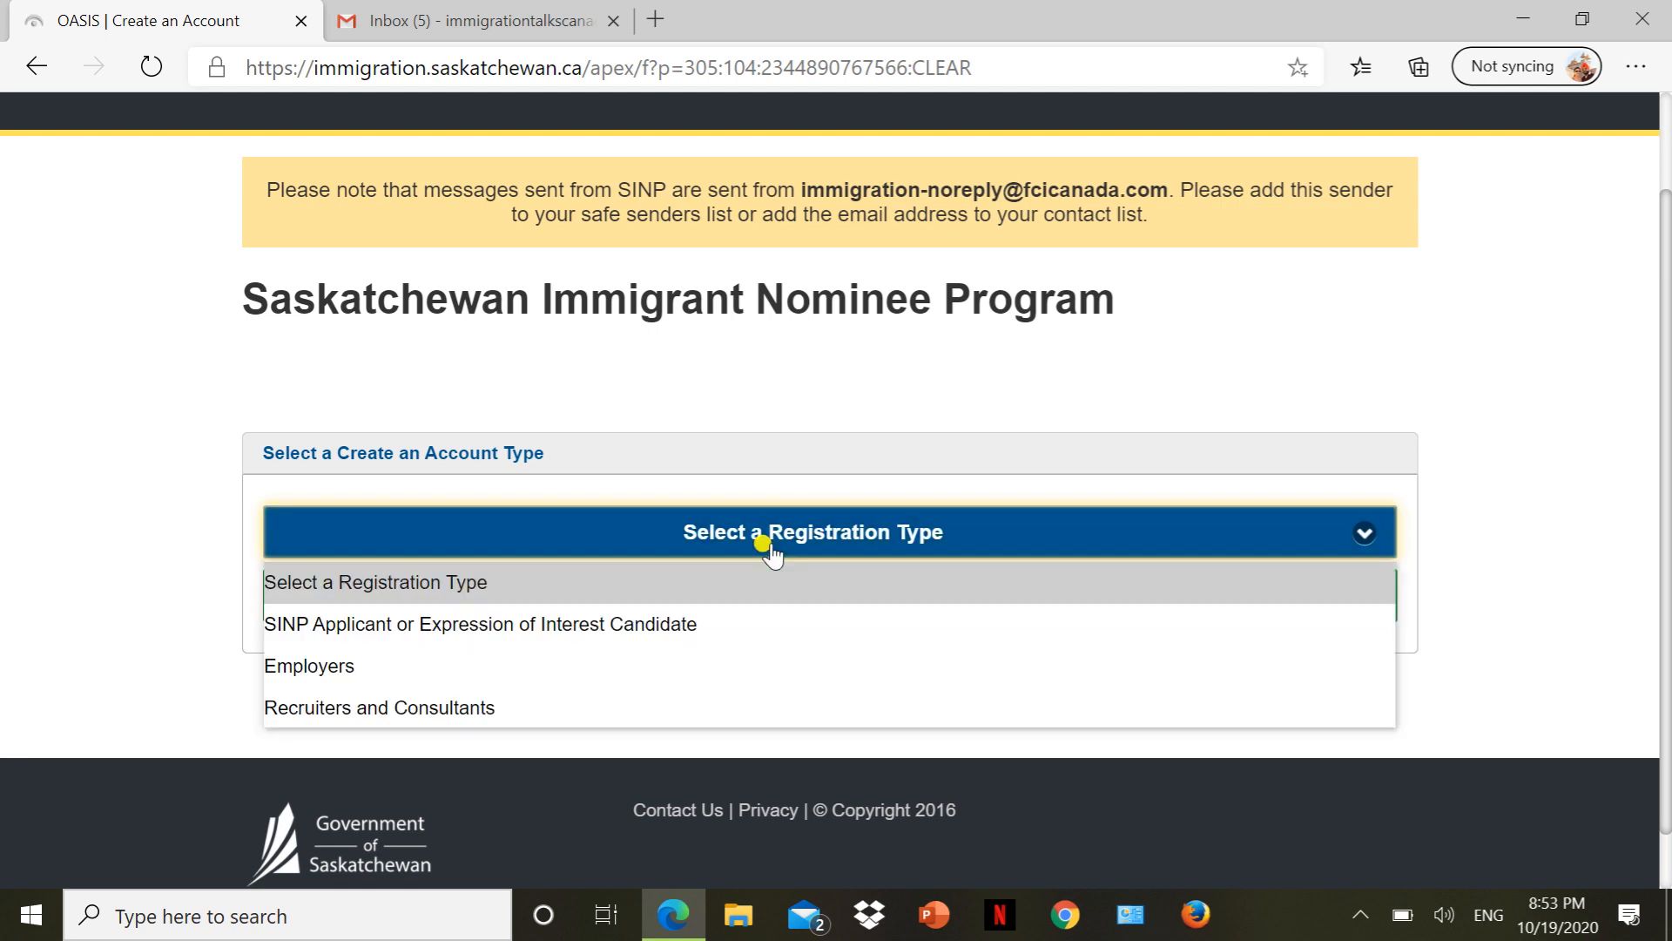
left_click(460, 625)
left_click(526, 619)
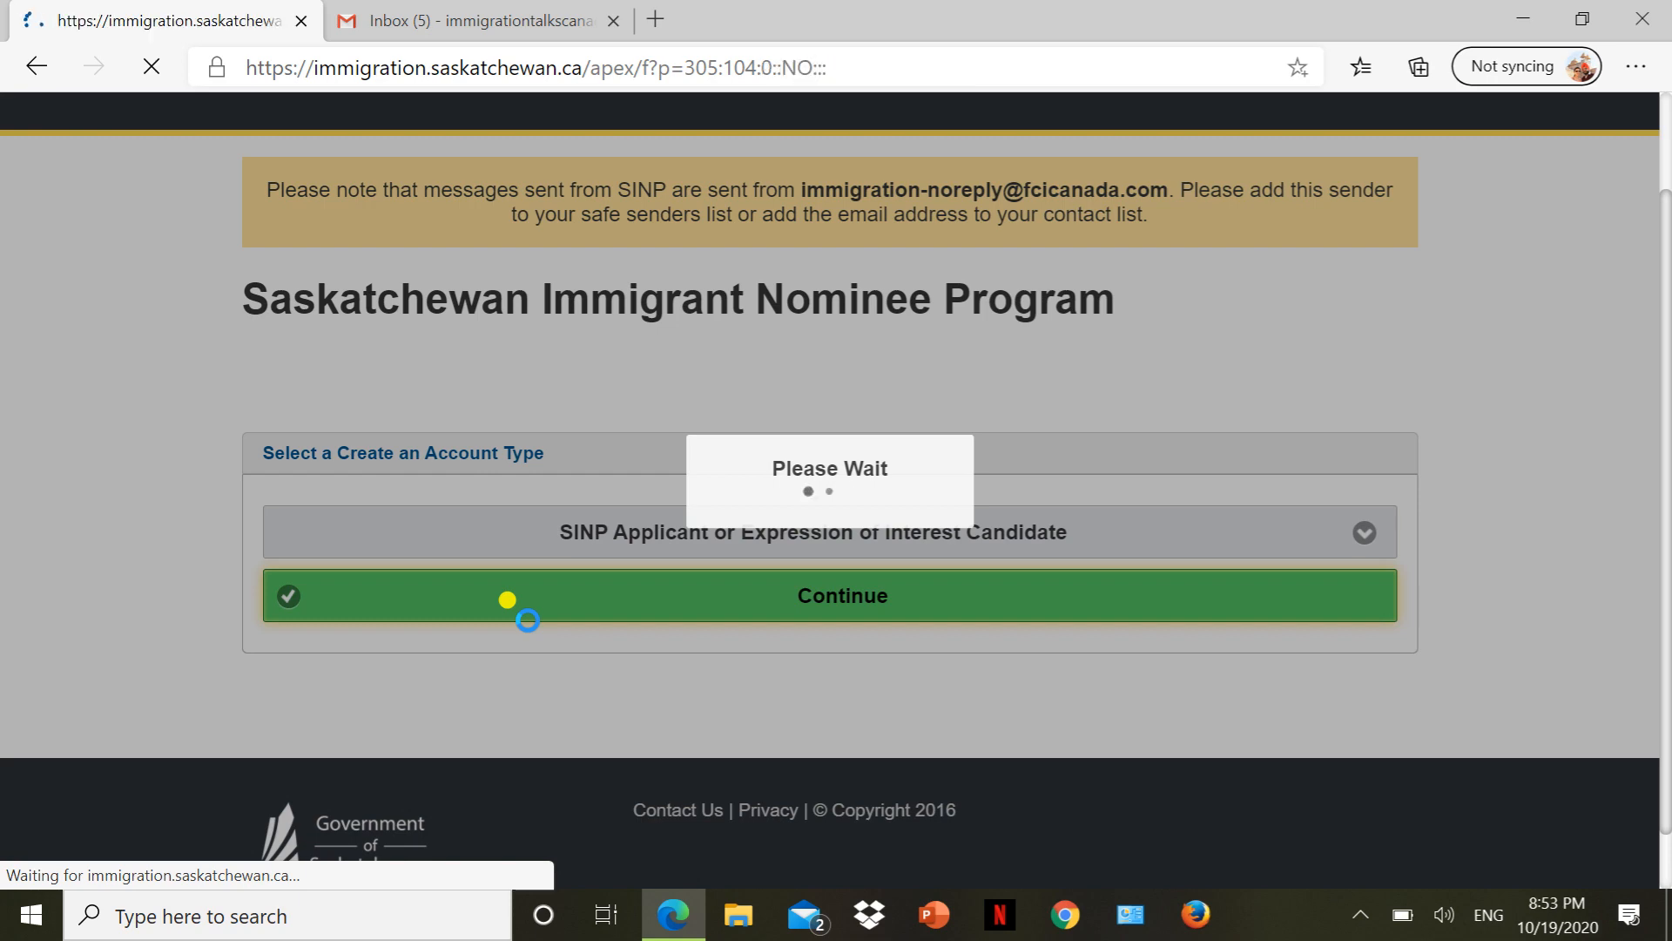
scroll(526, 619, "down", 1)
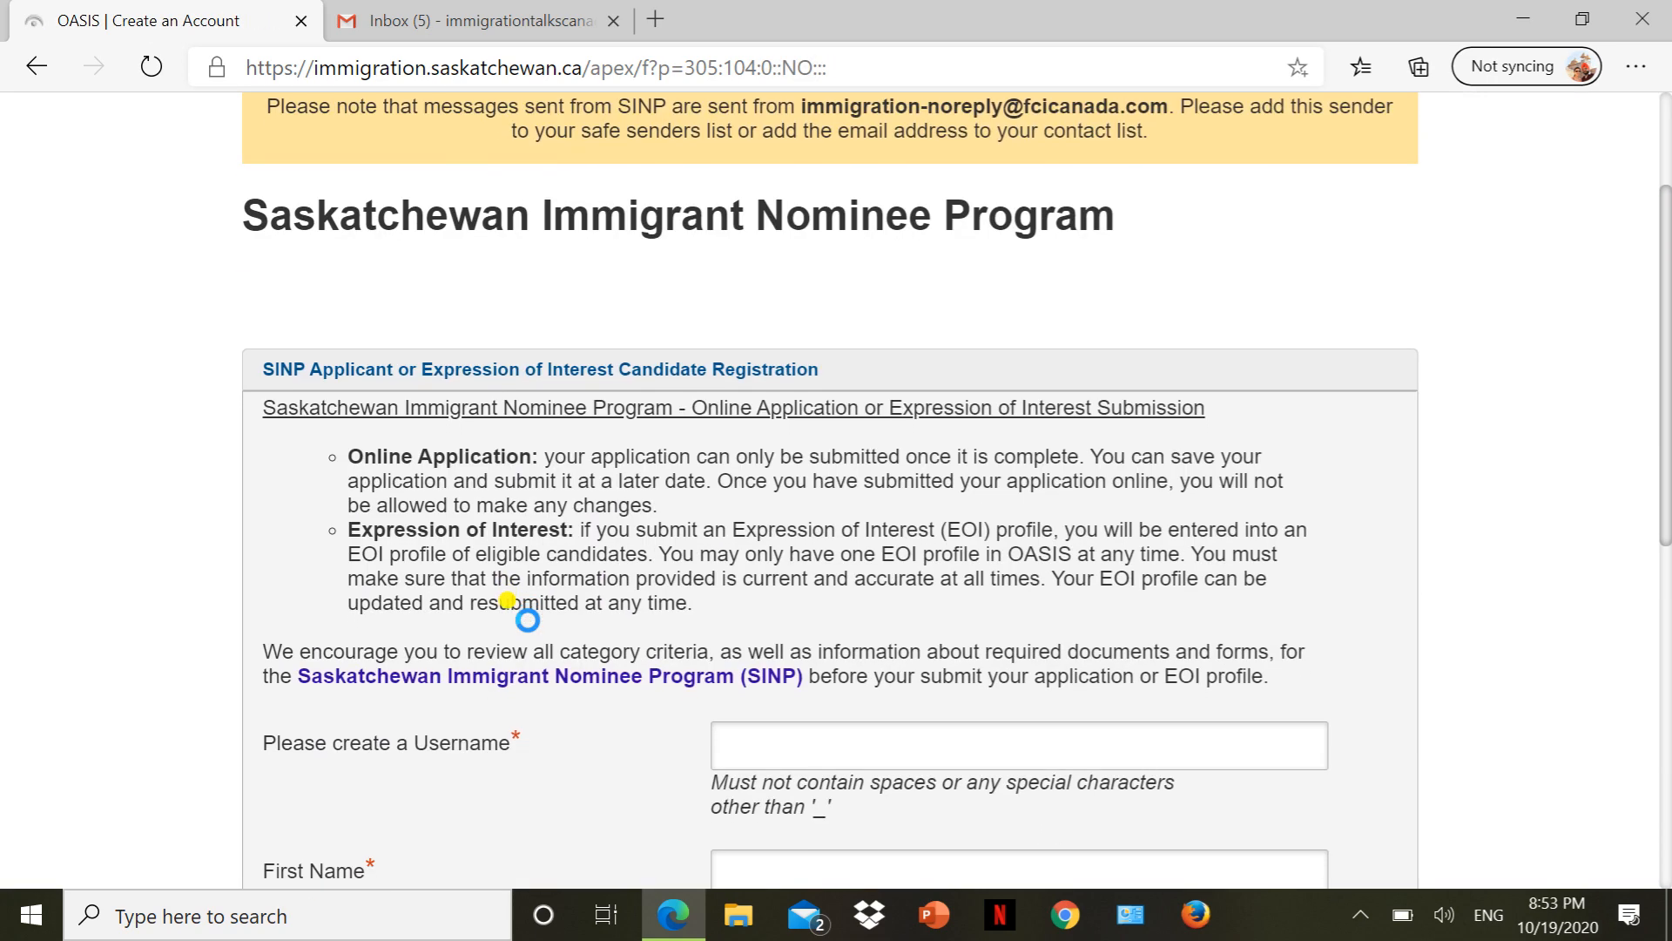
scroll(526, 620, "down", 3)
scroll(527, 619, "down", 4)
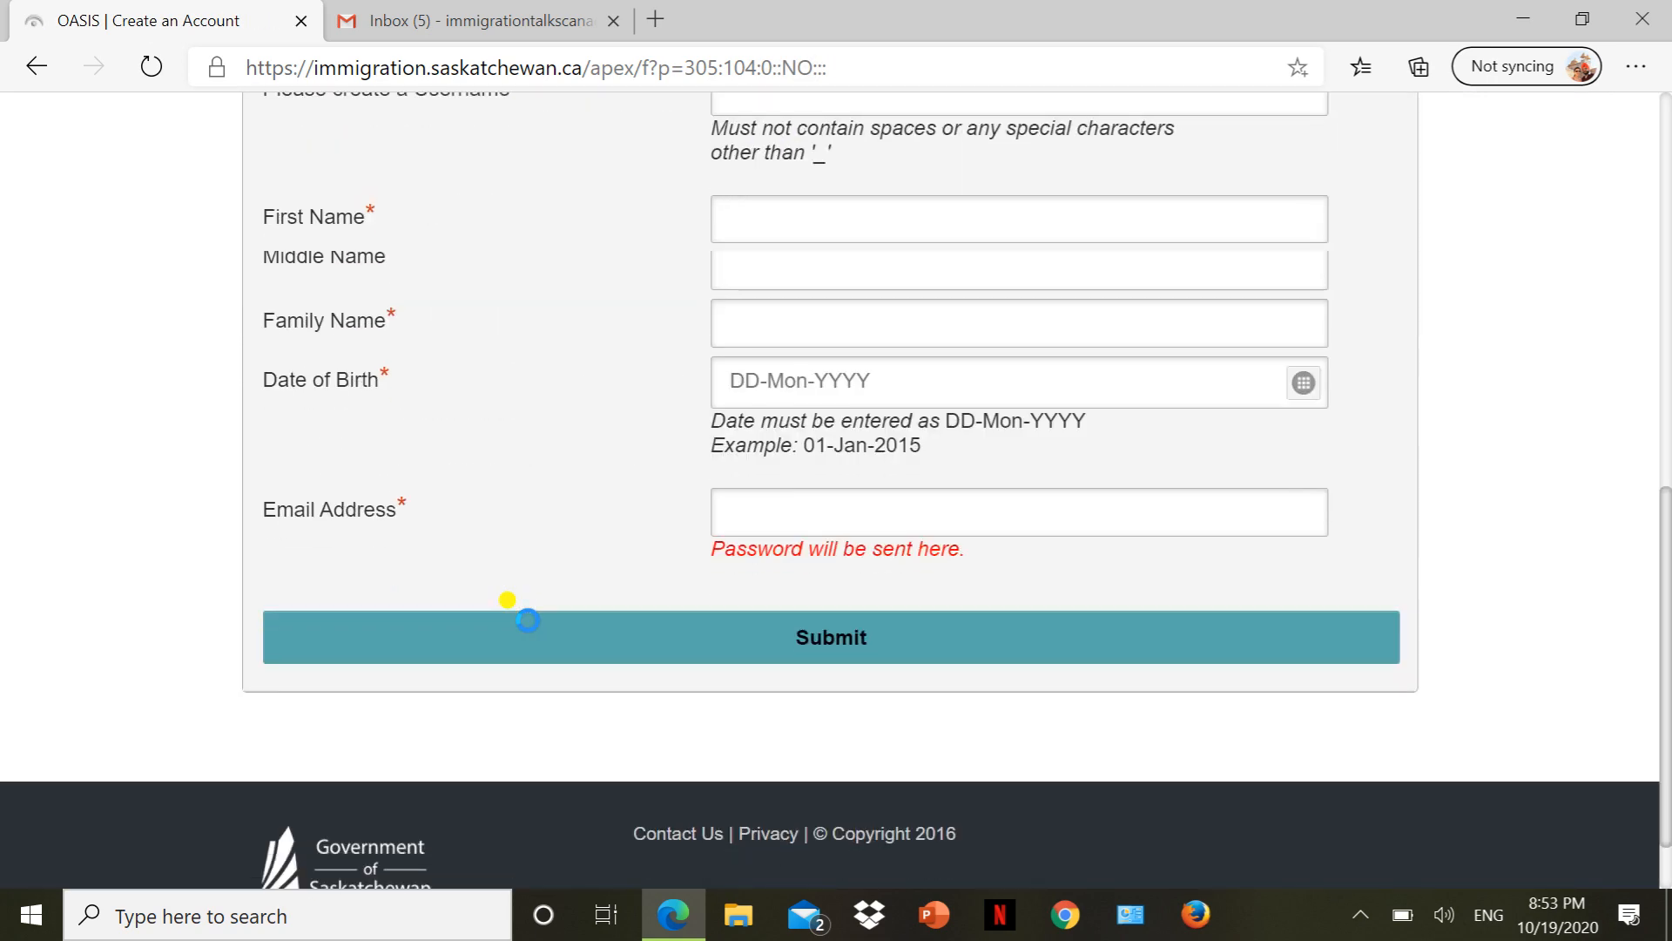
scroll(527, 619, "up", 1)
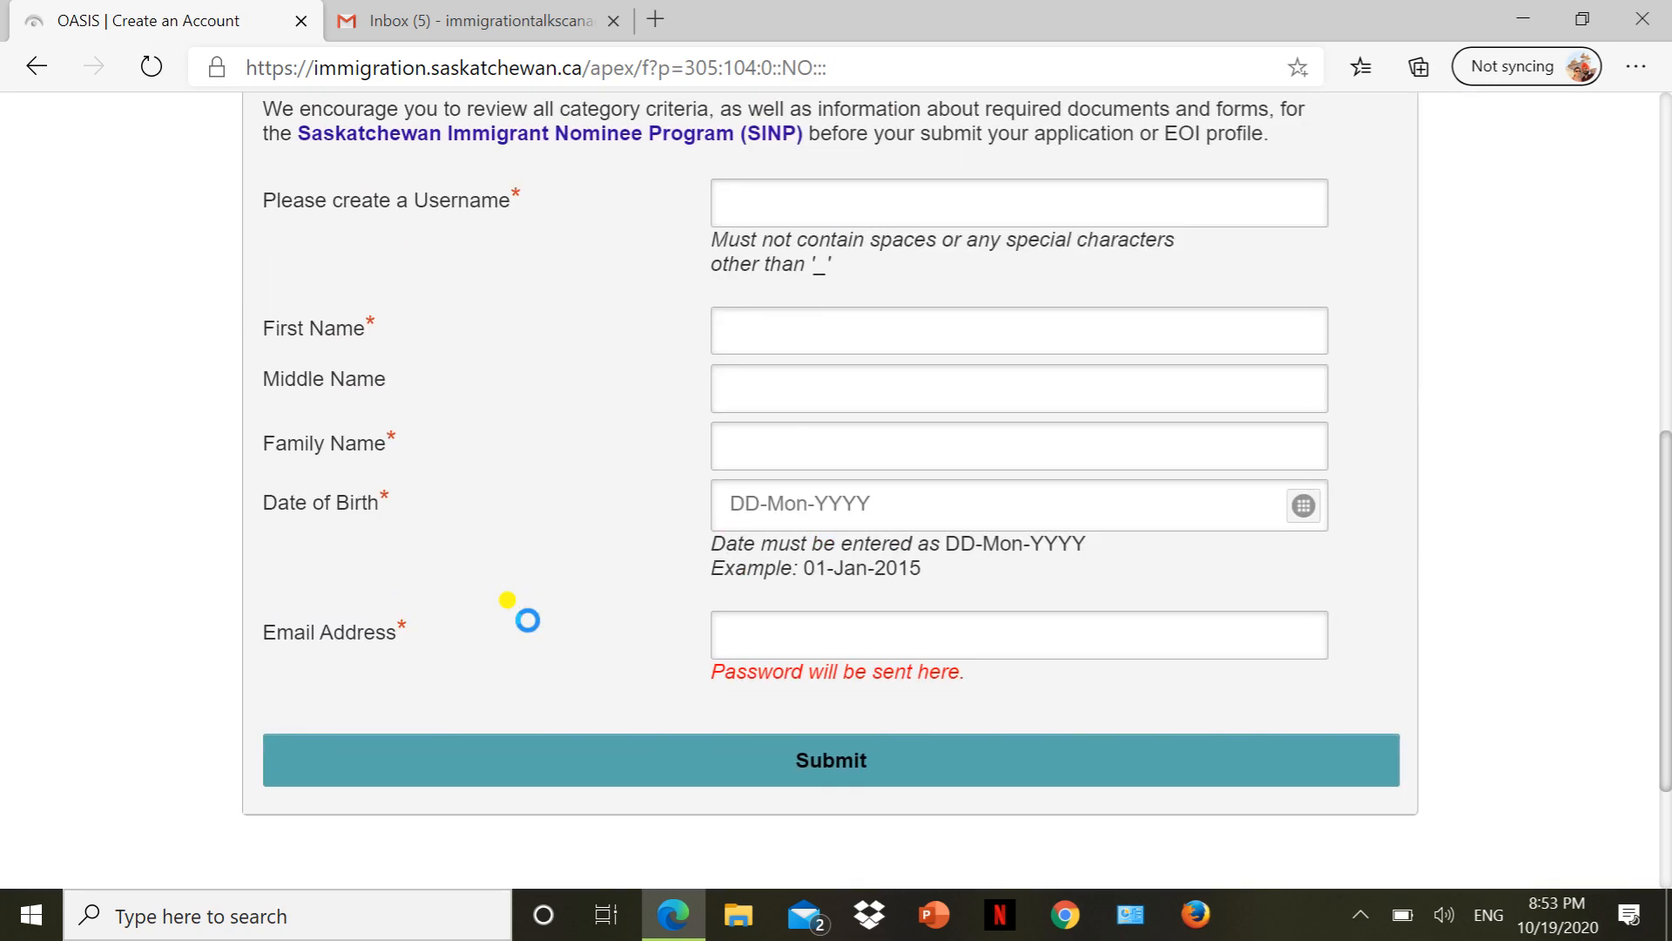
Enter the account username, first name and family name in the registration form.
left_click(788, 187)
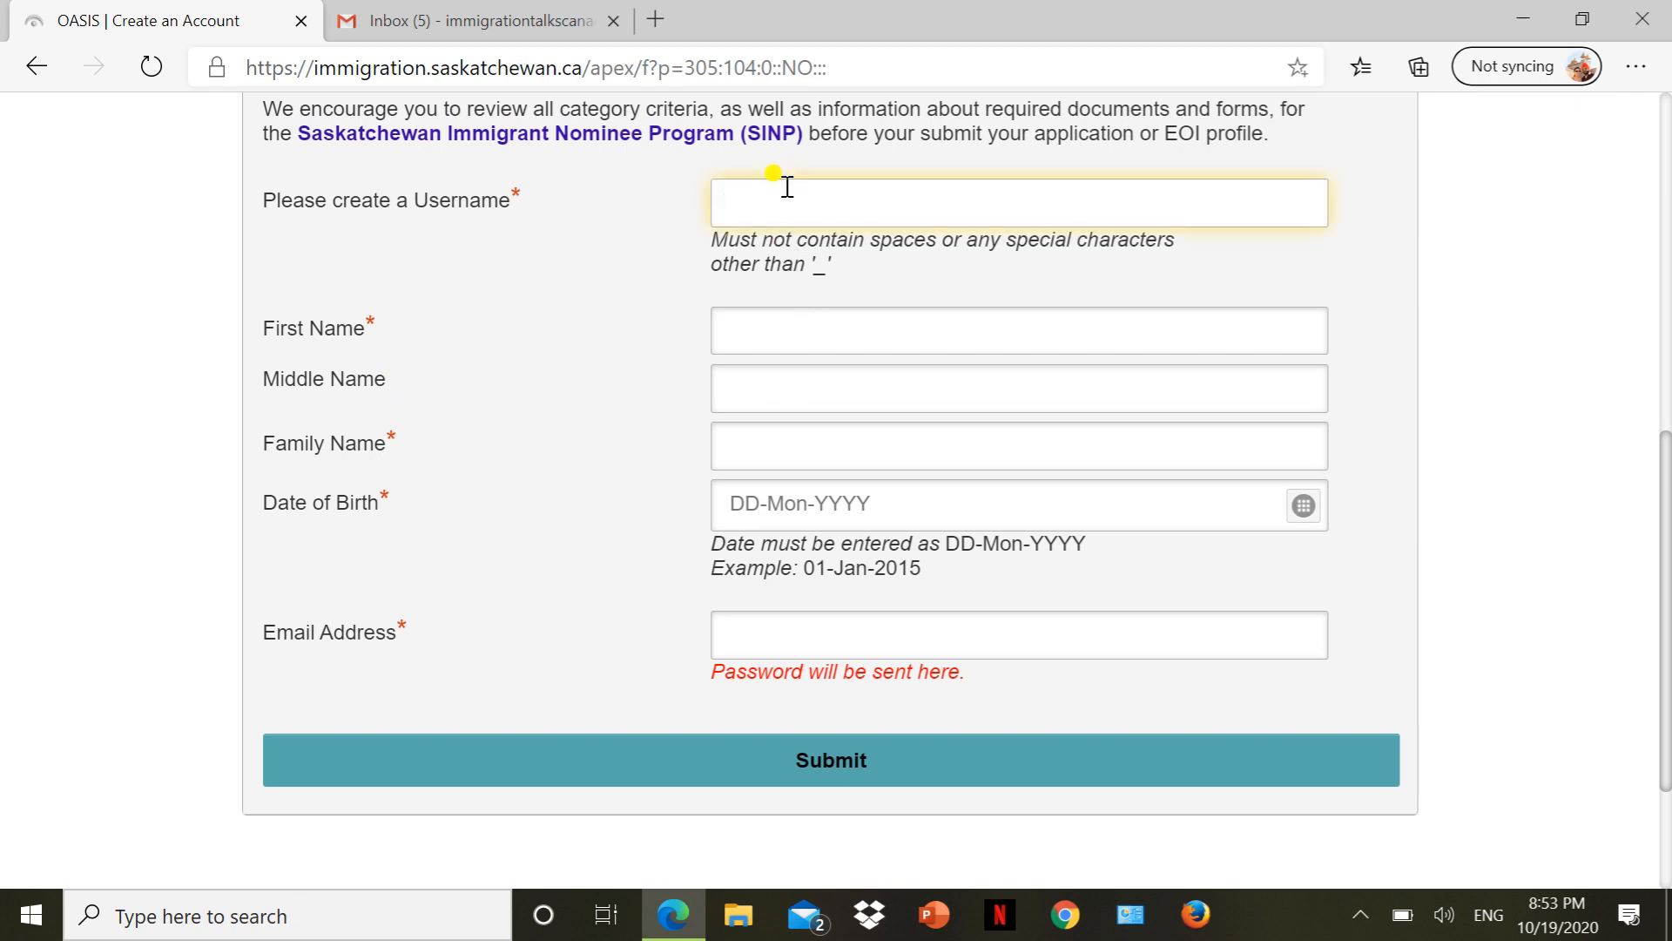
type("immigrationtalkscanada")
key("Tab")
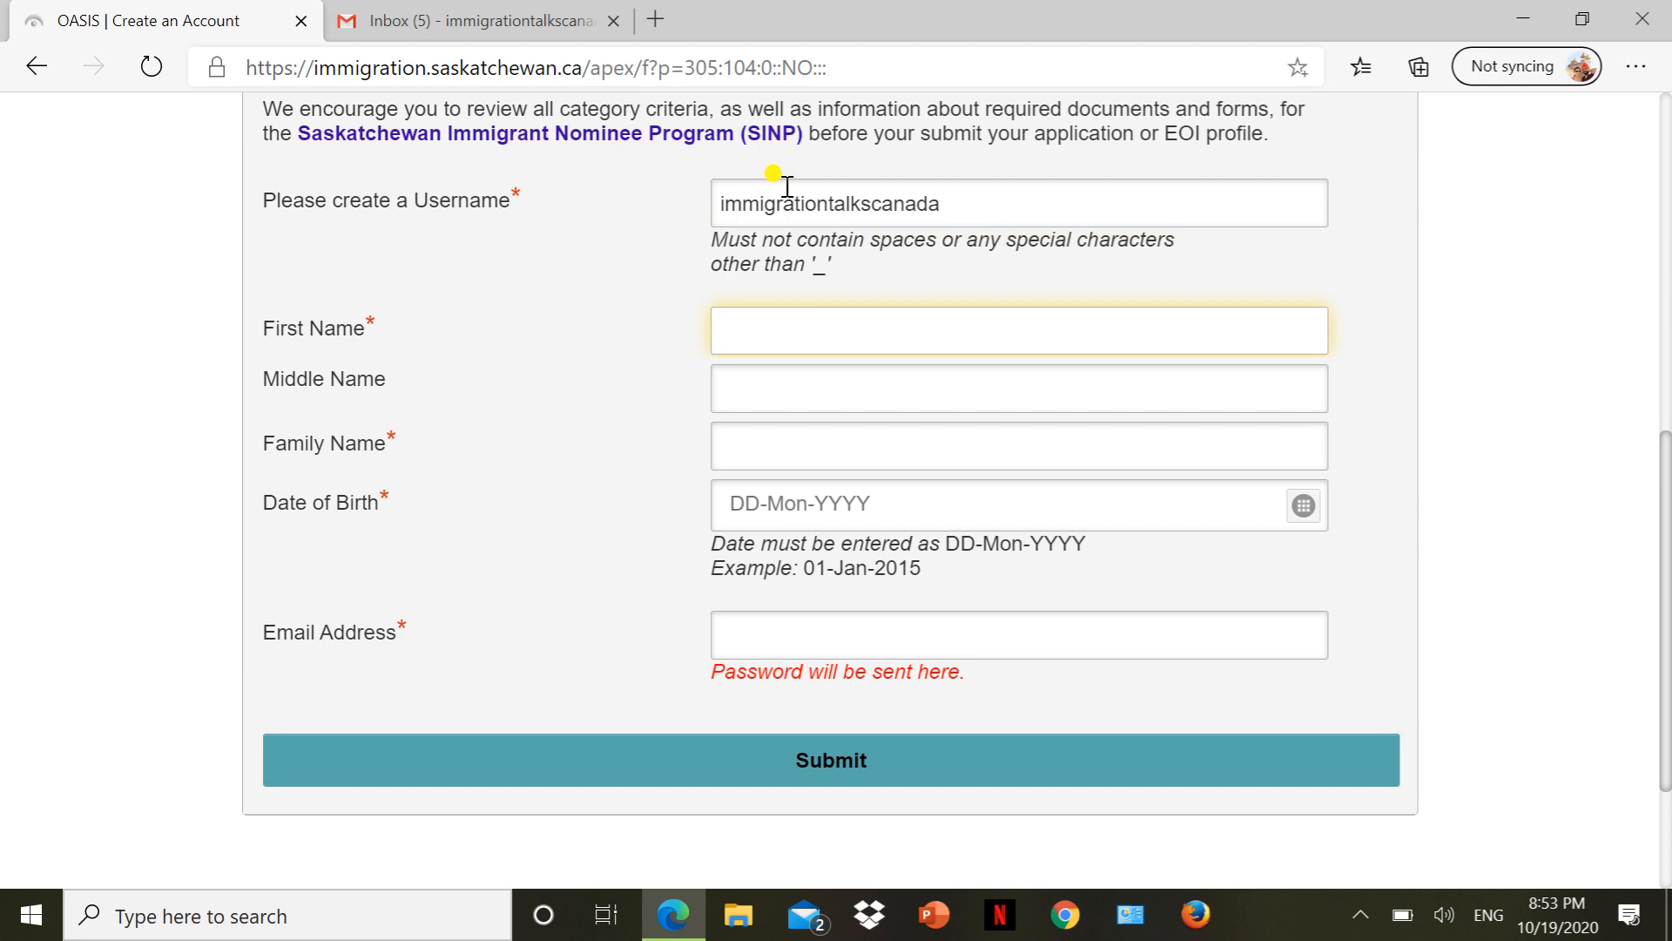
type("inde")
key("Tab")
key("Tab")
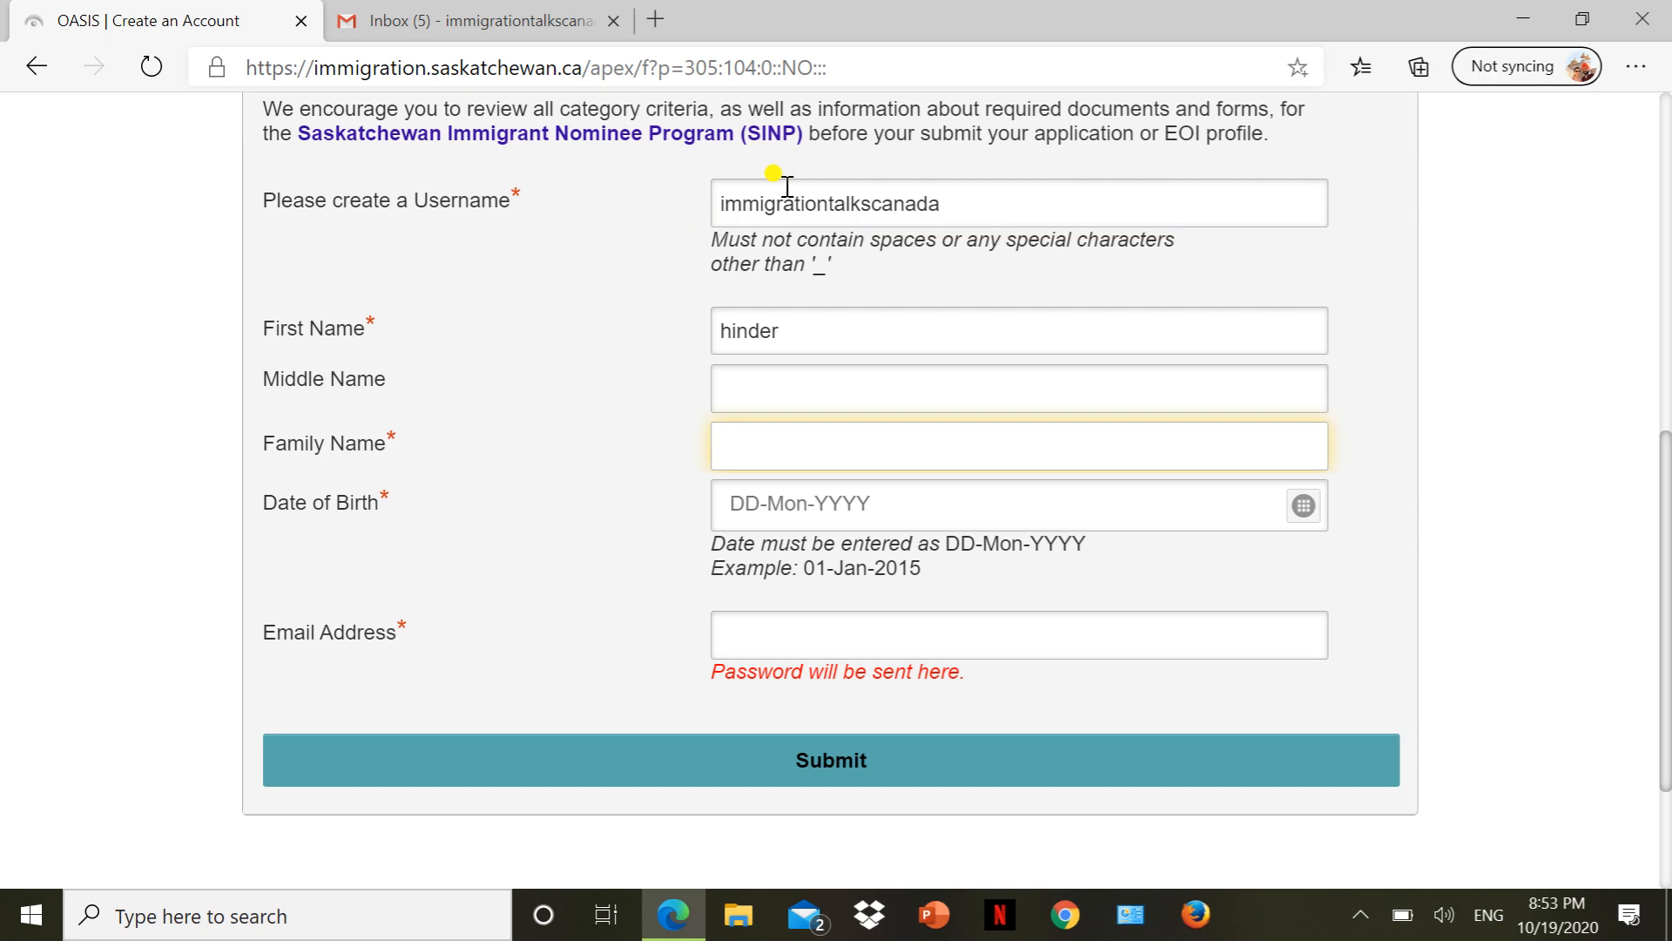
type("john")
key("Tab")
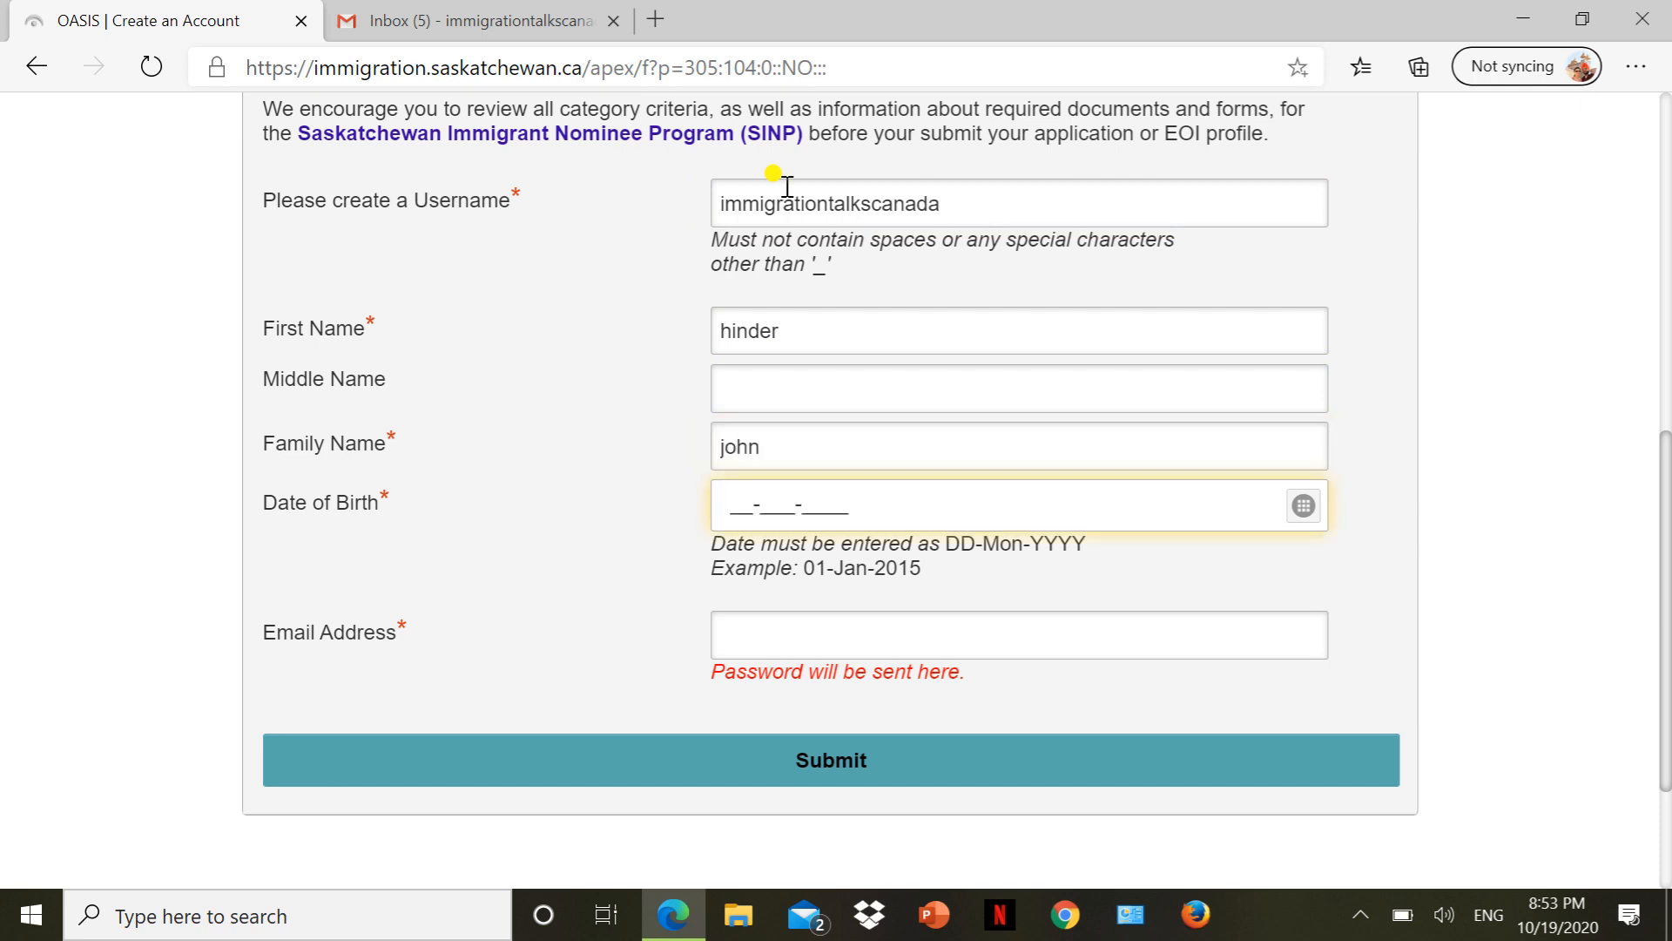
left_click(1300, 506)
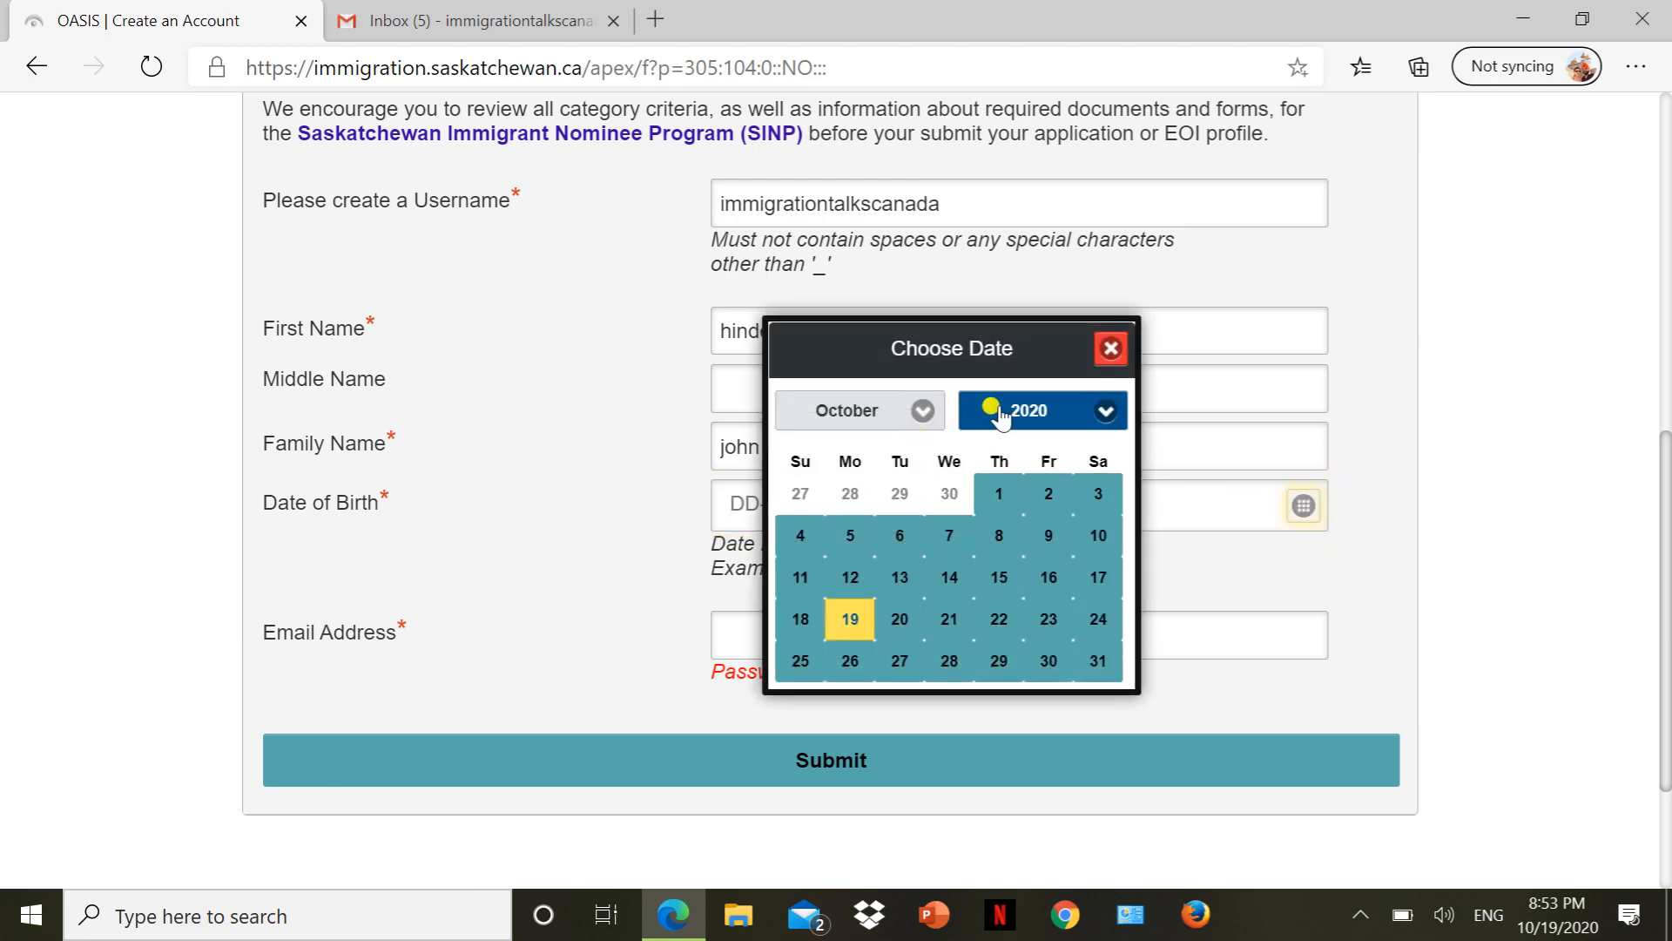
left_click(1000, 416)
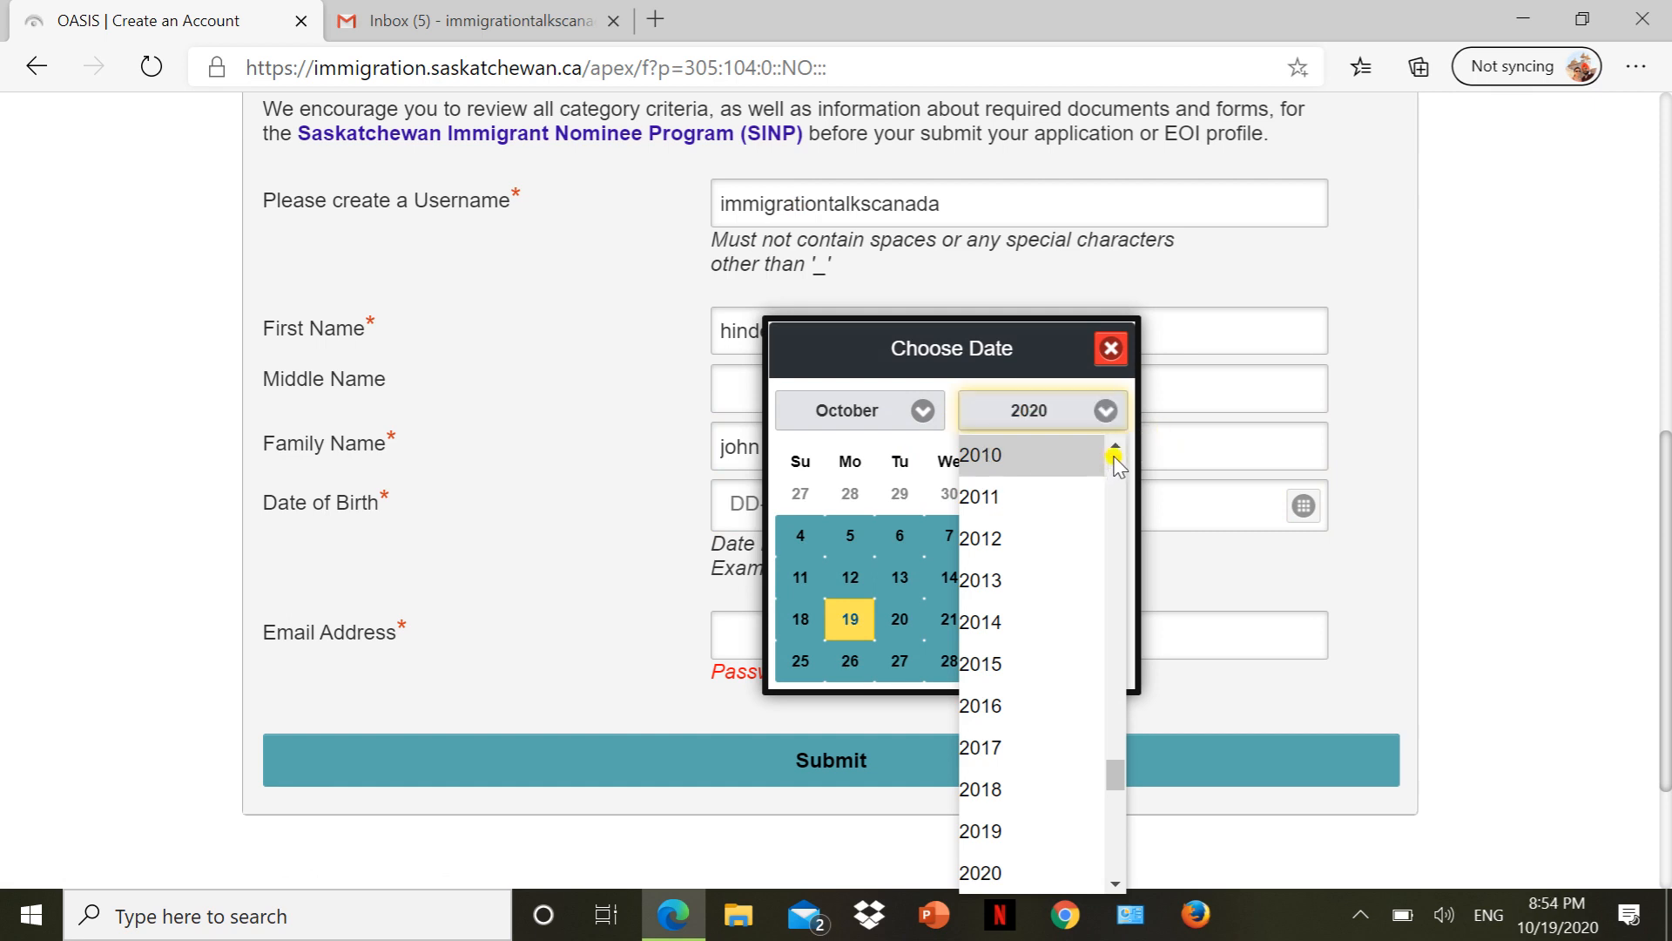
left_click_drag(1116, 448, 1115, 447)
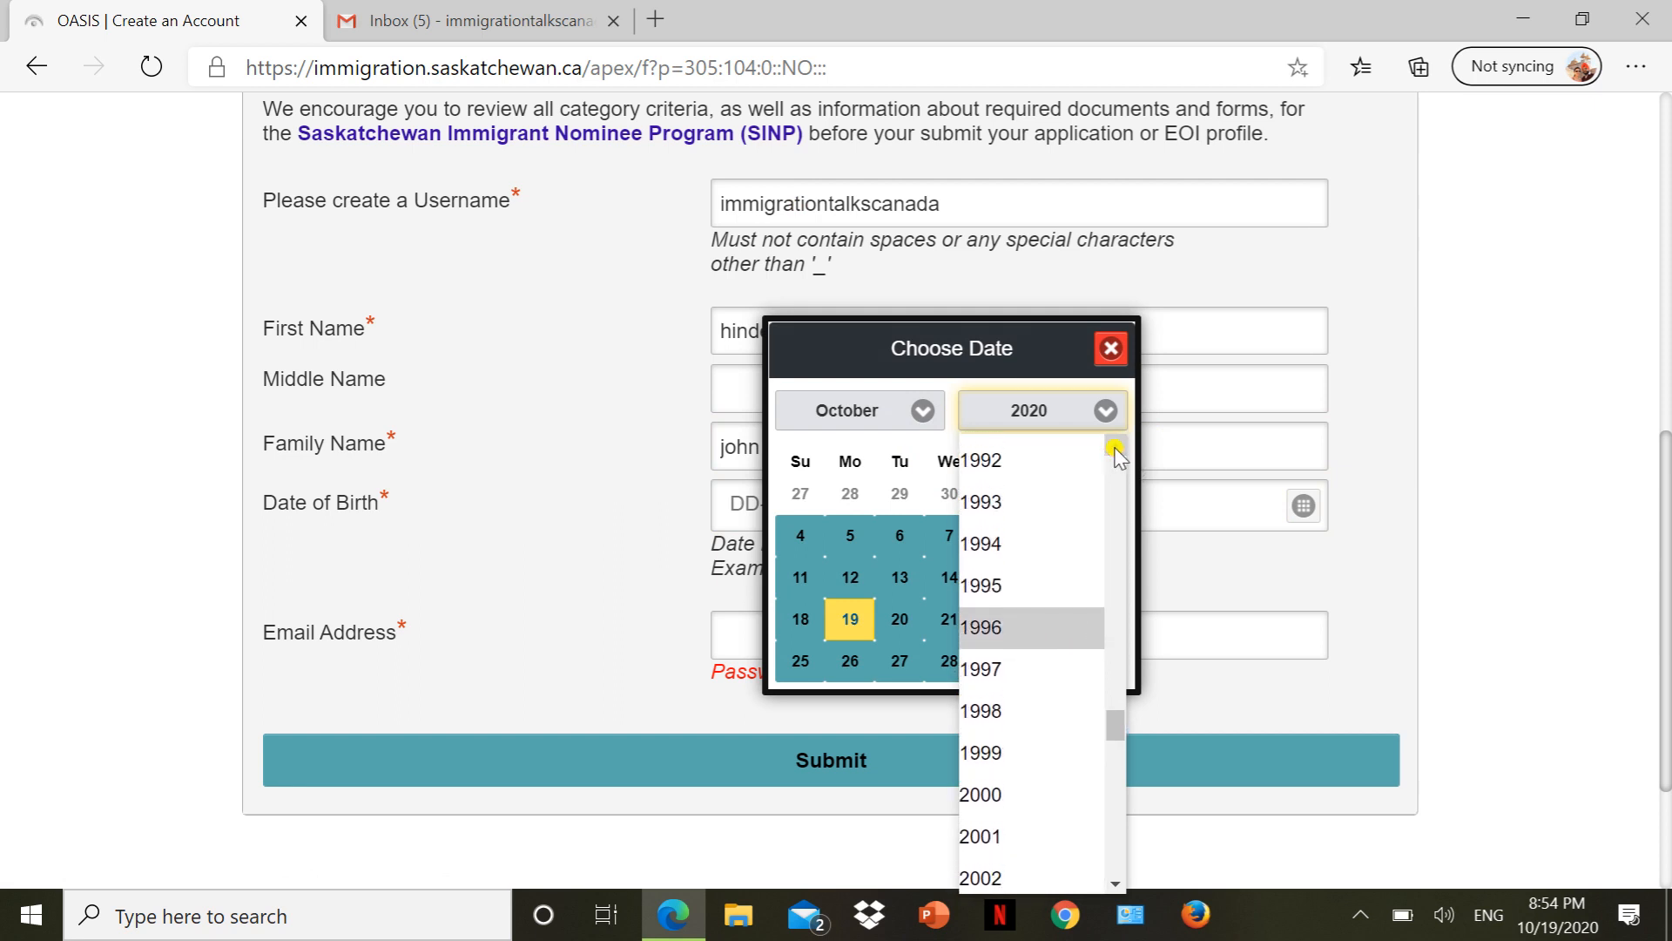
left_click(1041, 465)
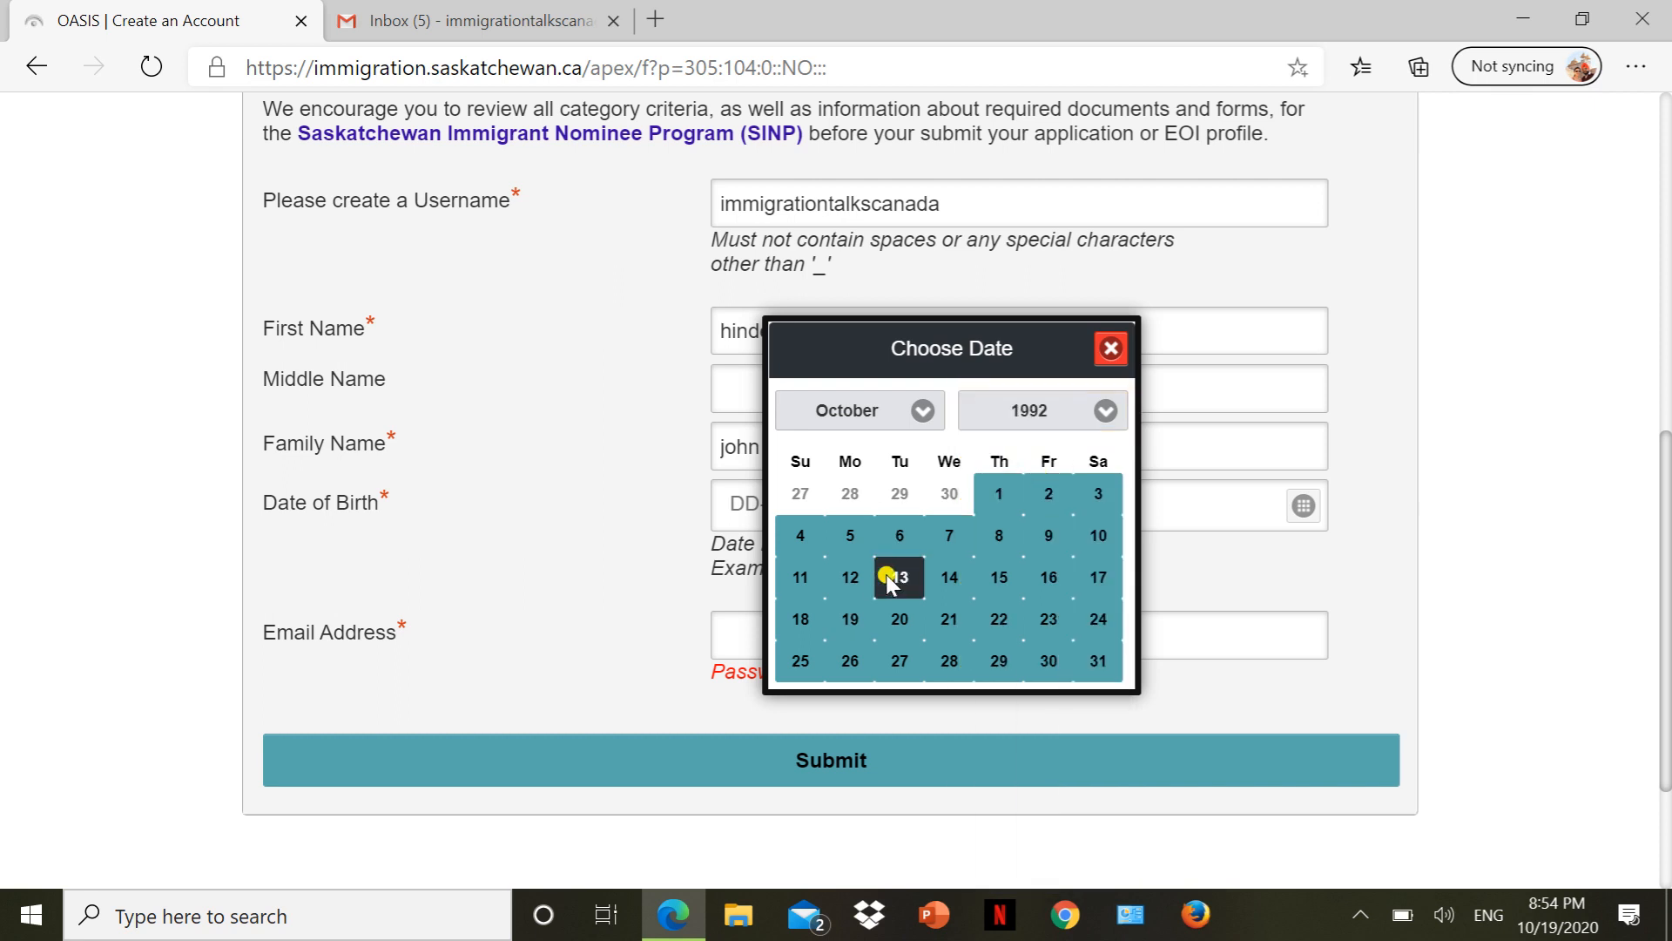
left_click(1006, 496)
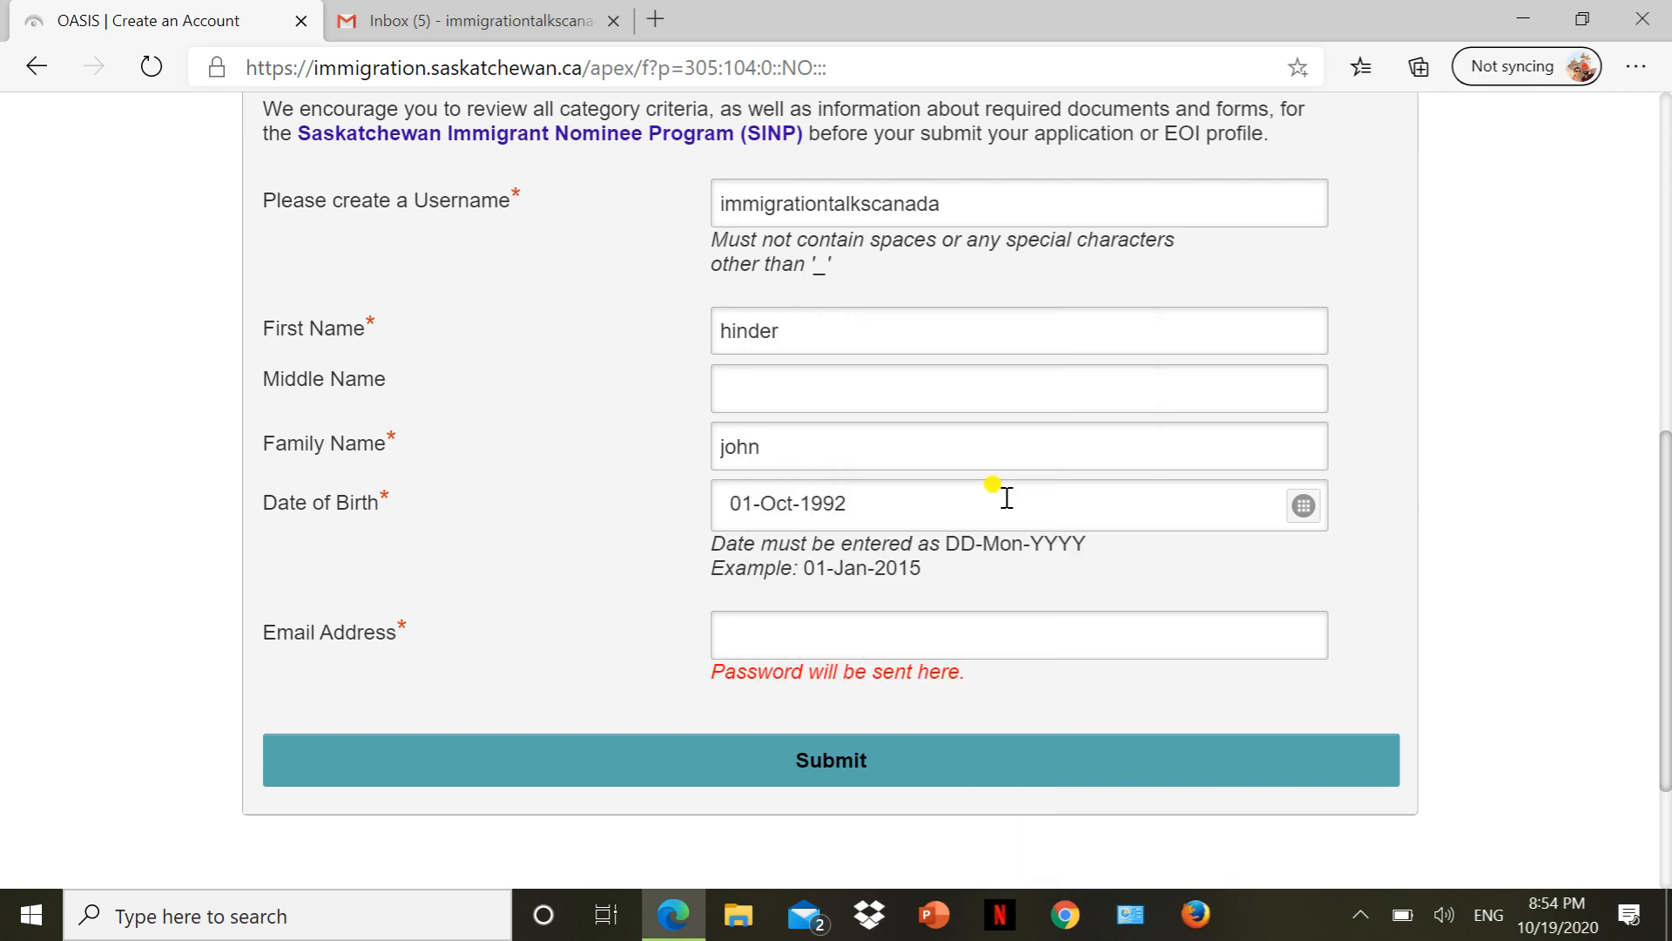
left_click(866, 640)
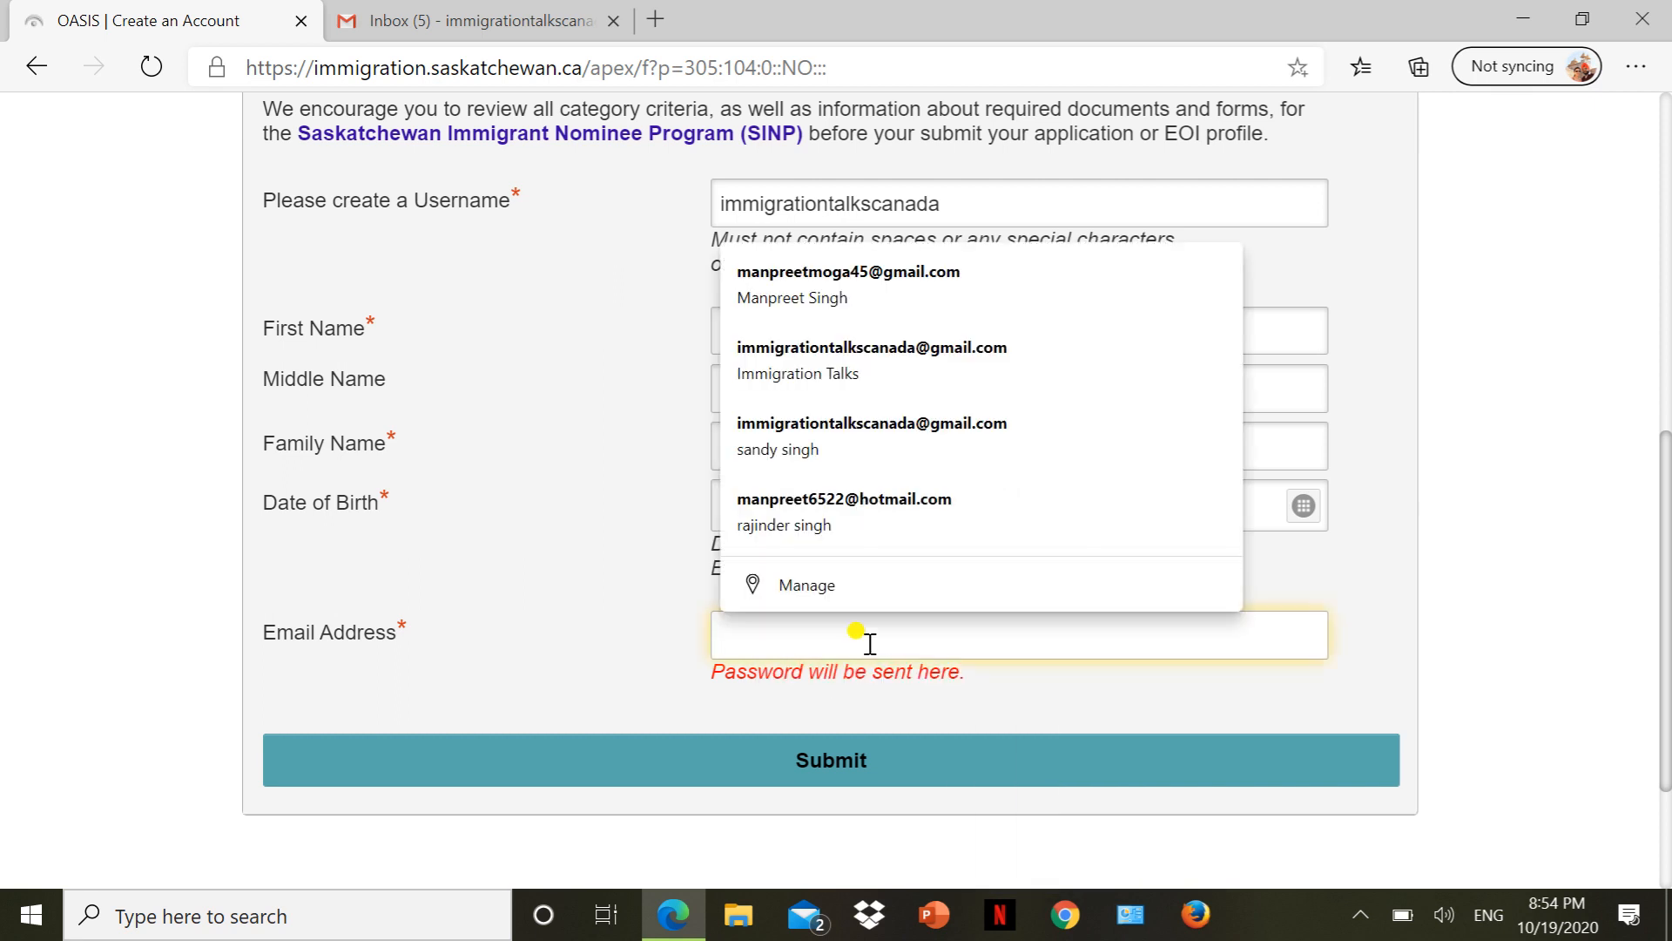
left_click(876, 378)
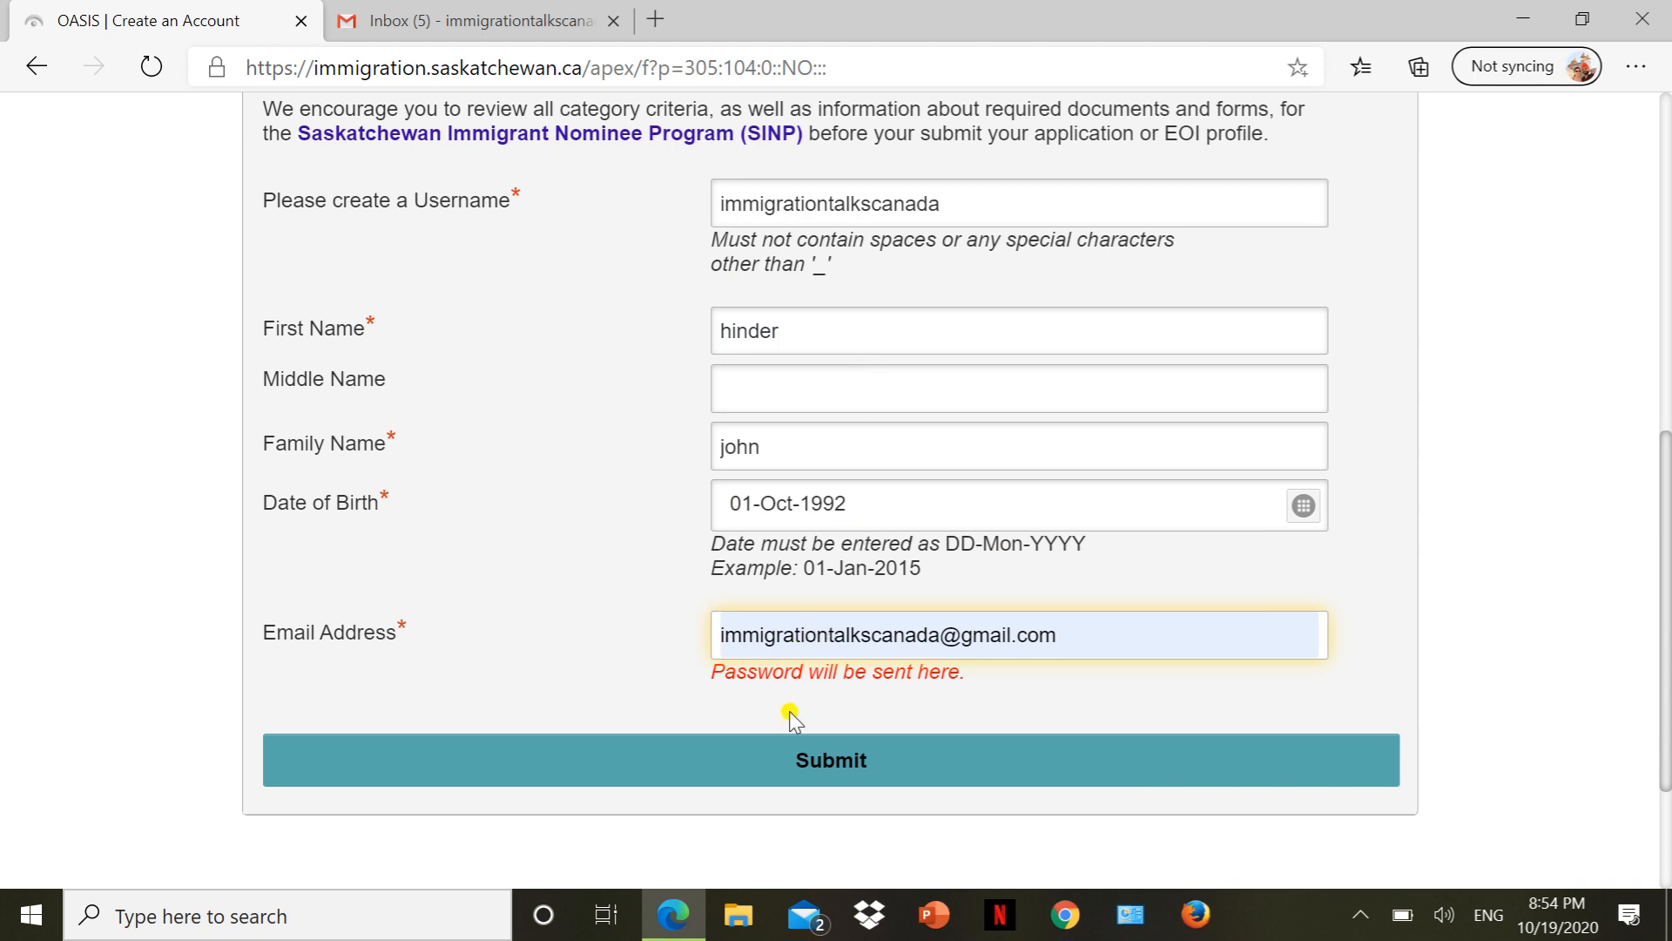
left_click(781, 779)
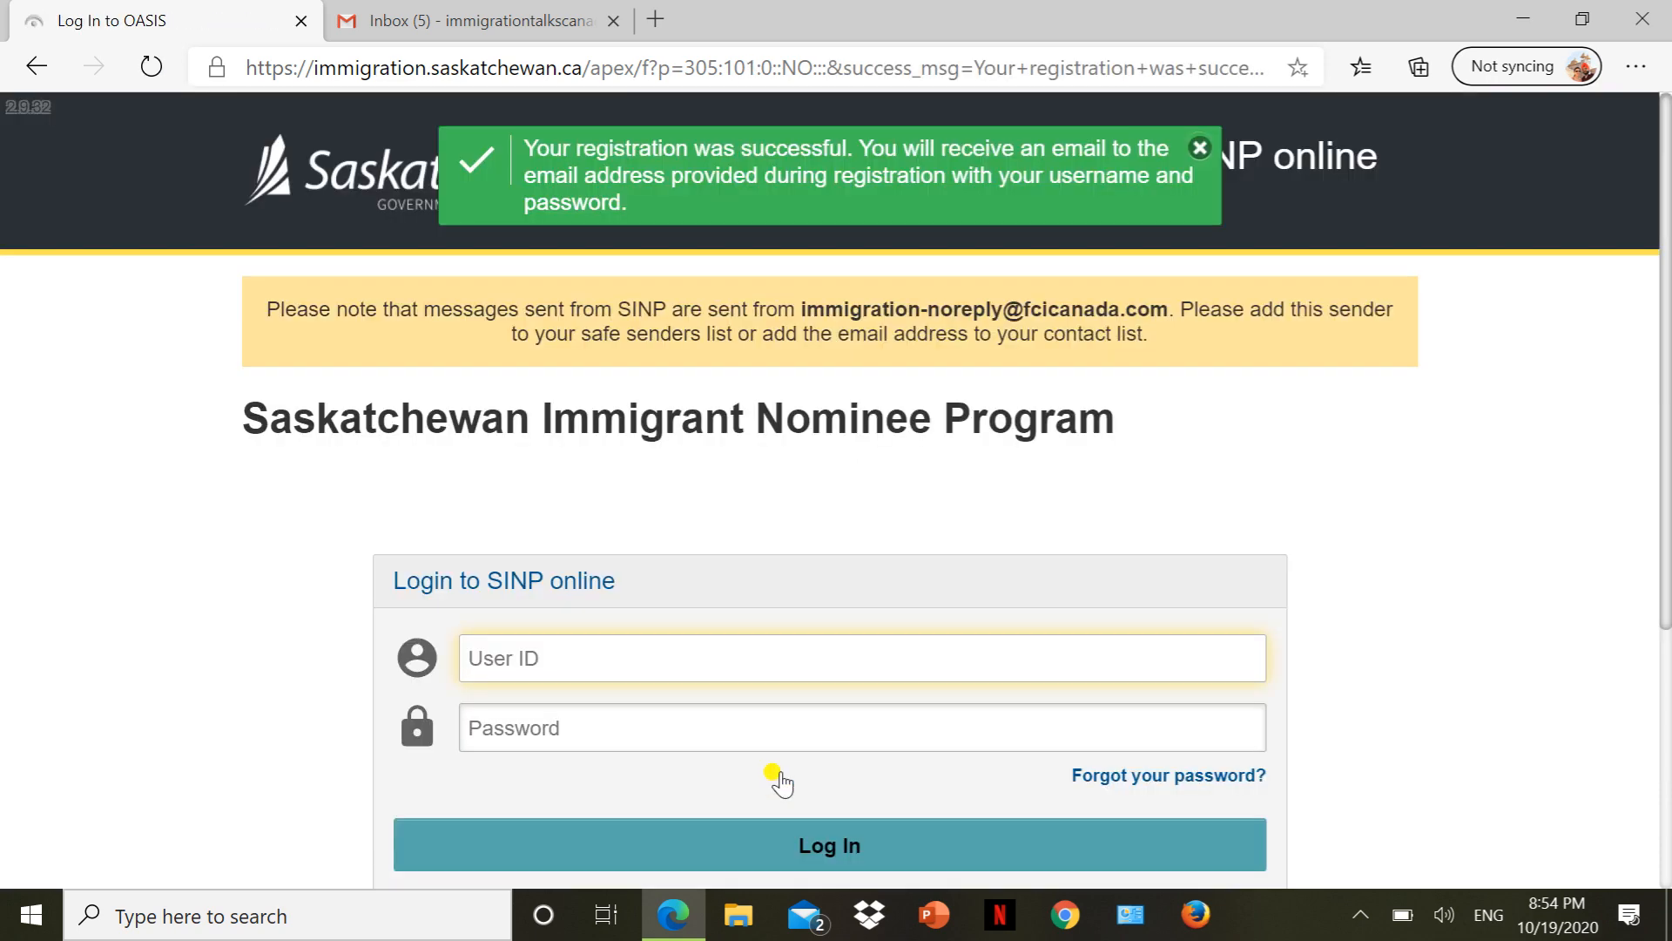
Check the registration success banner, then look in the Gmail inbox for the login email.
scroll(781, 779, "down", 3)
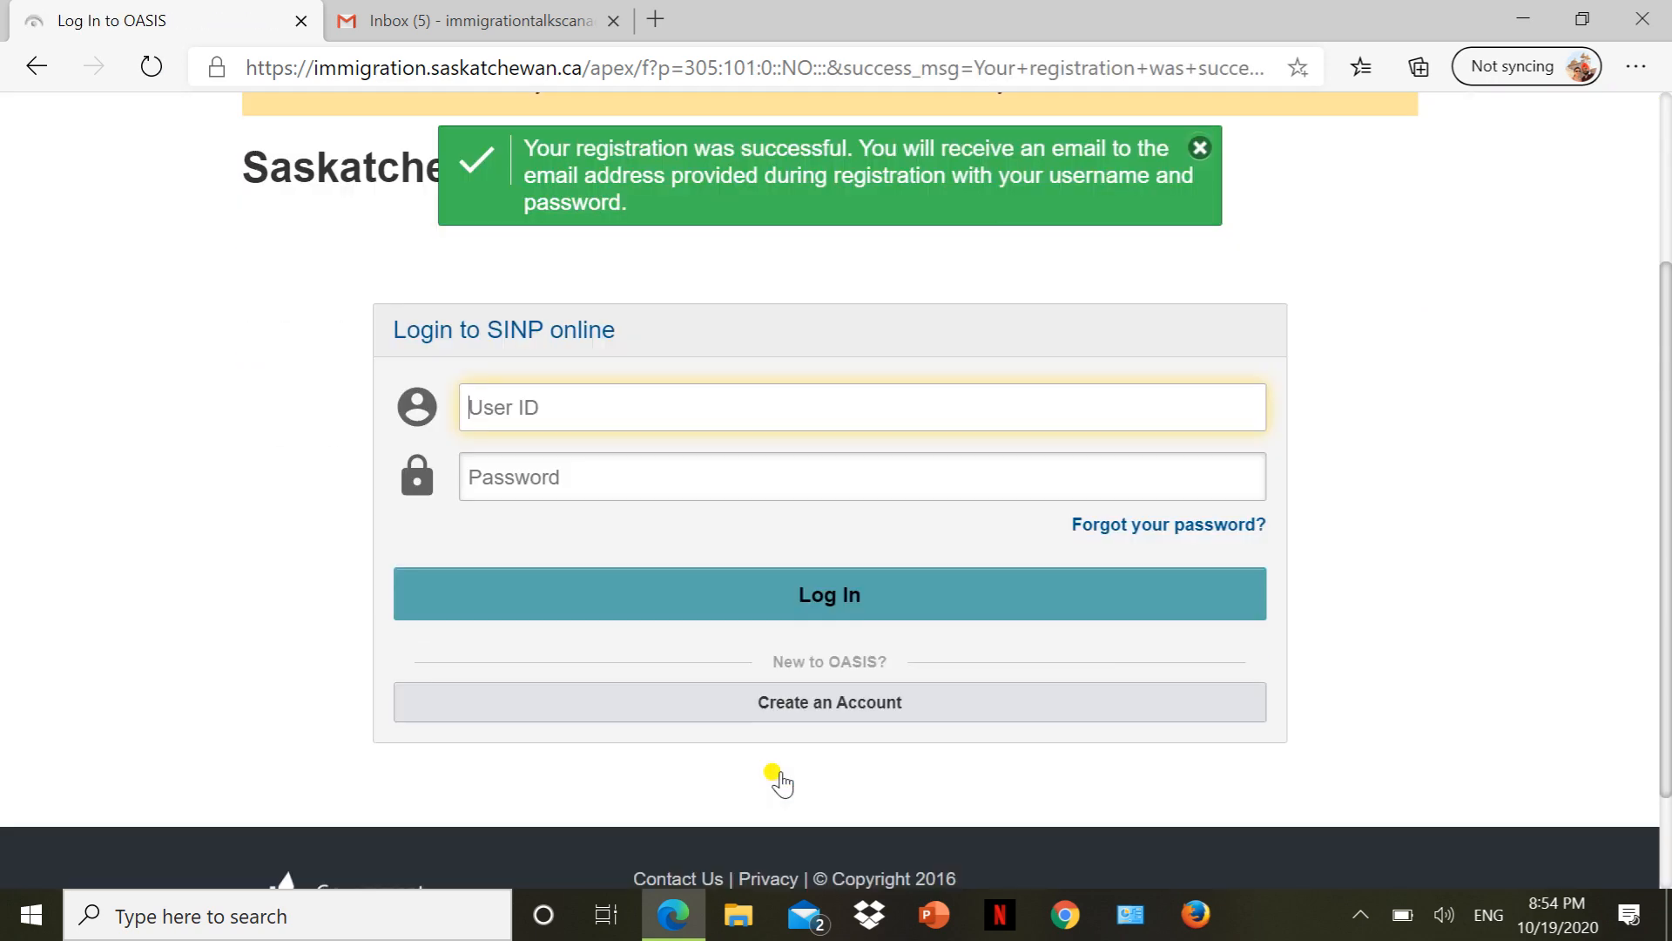
scroll(781, 779, "up", 1)
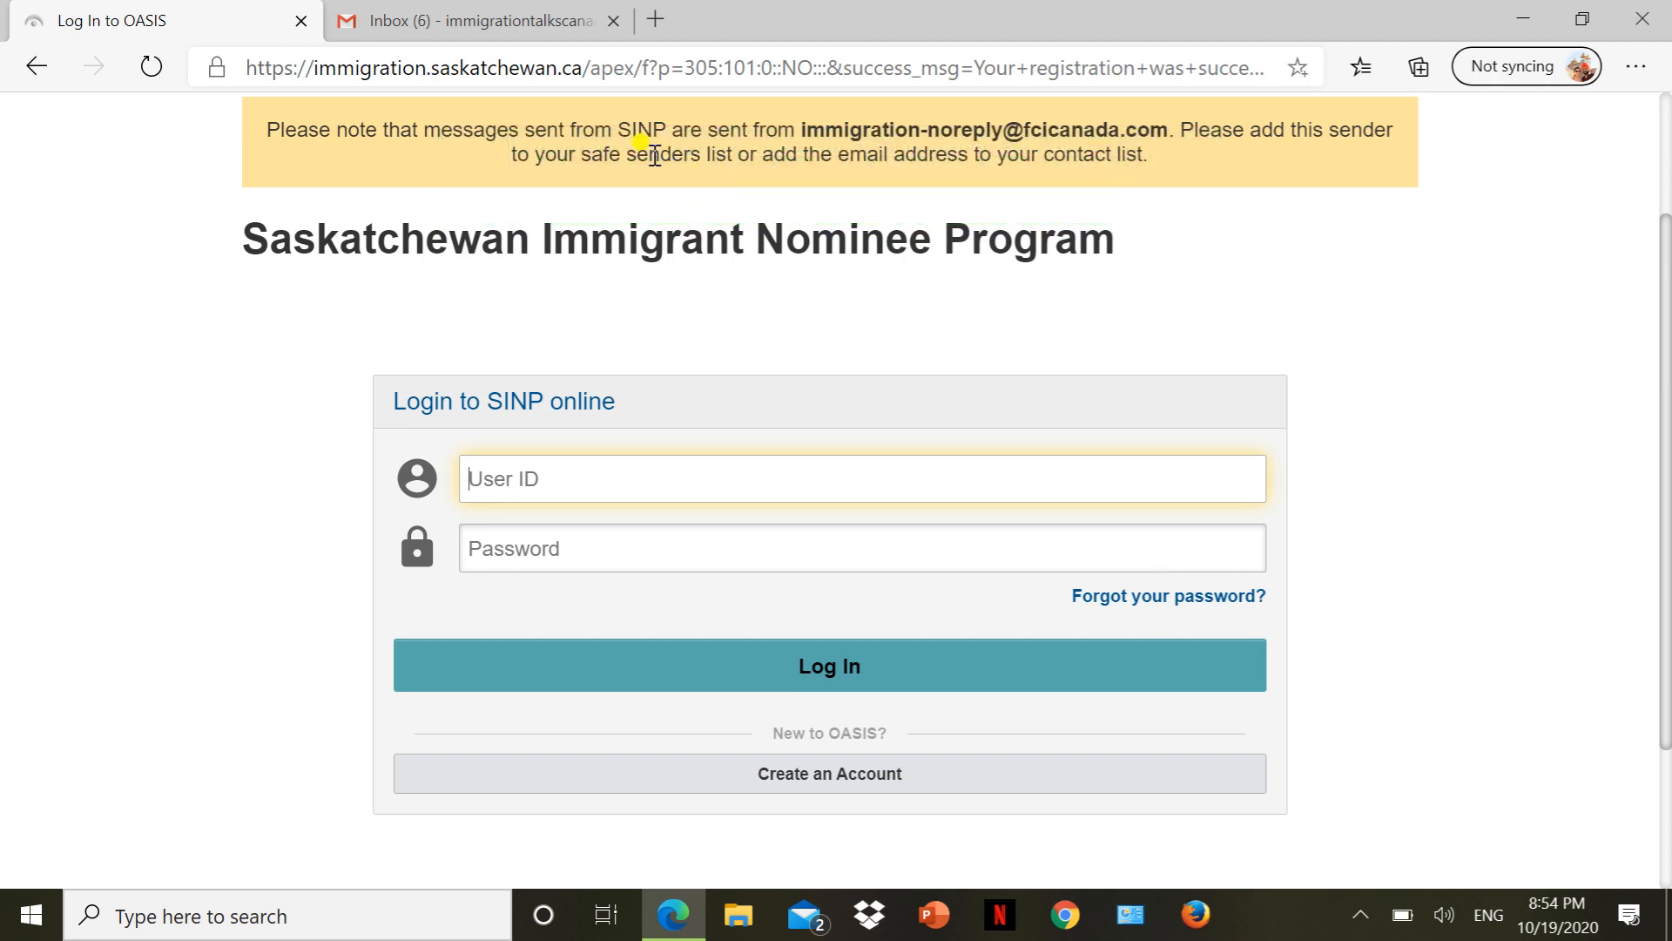
left_click(484, 26)
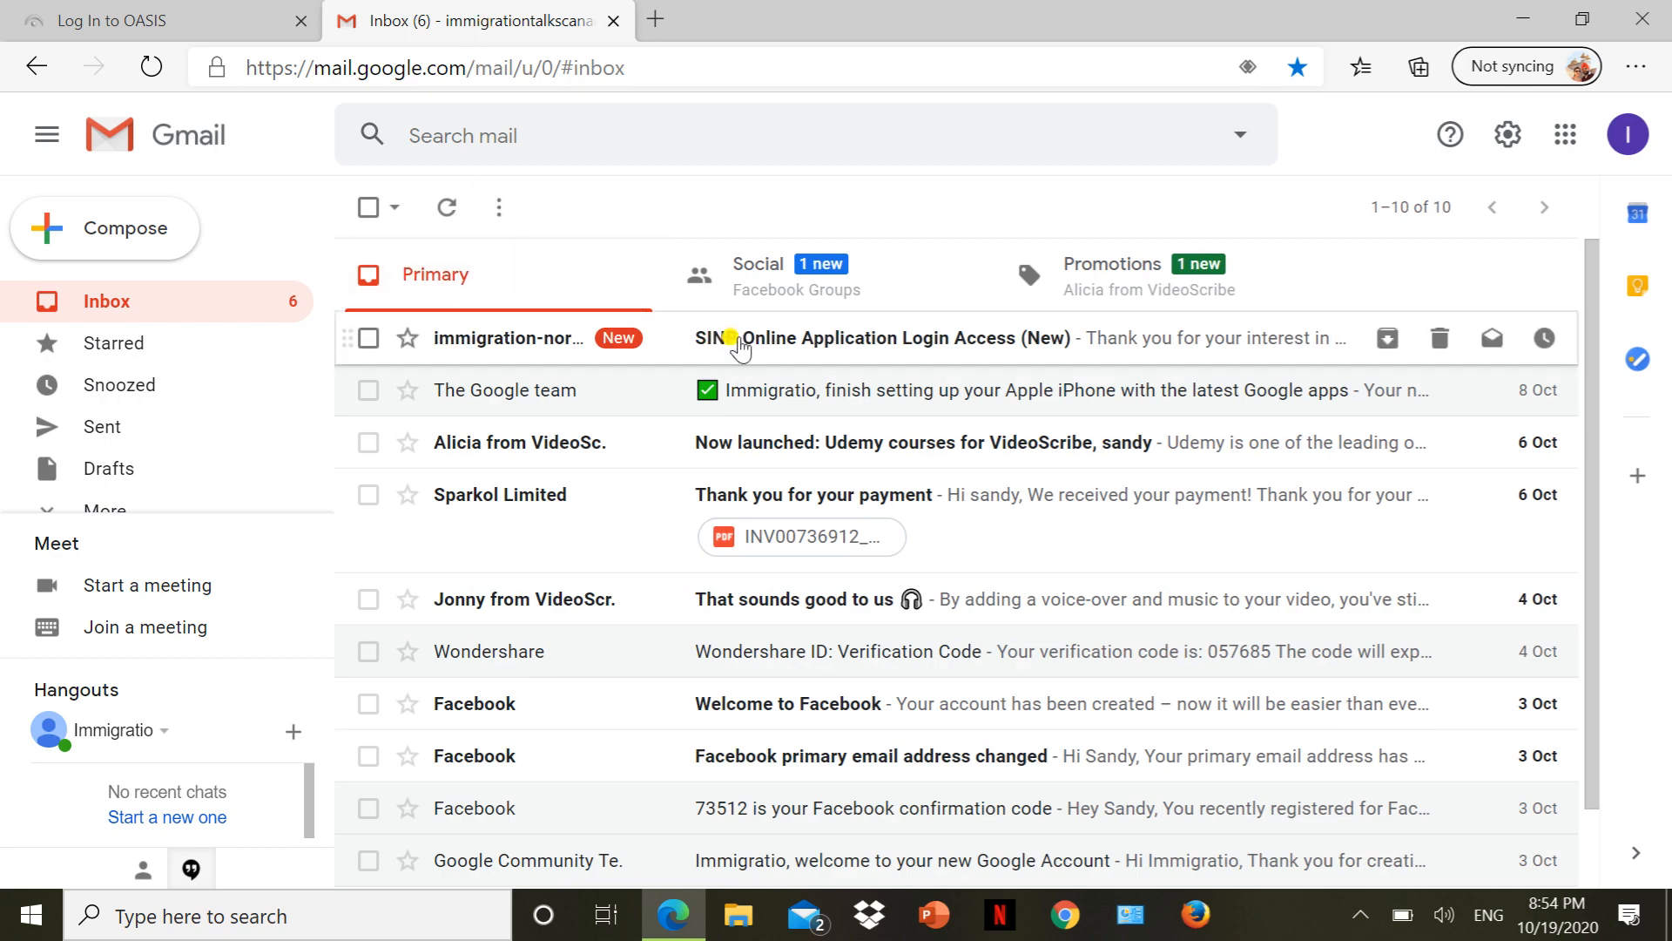
Read the username and temporary password in the SINP login access email, then return to OASIS.
left_click(740, 347)
scroll(742, 496, "down", 3)
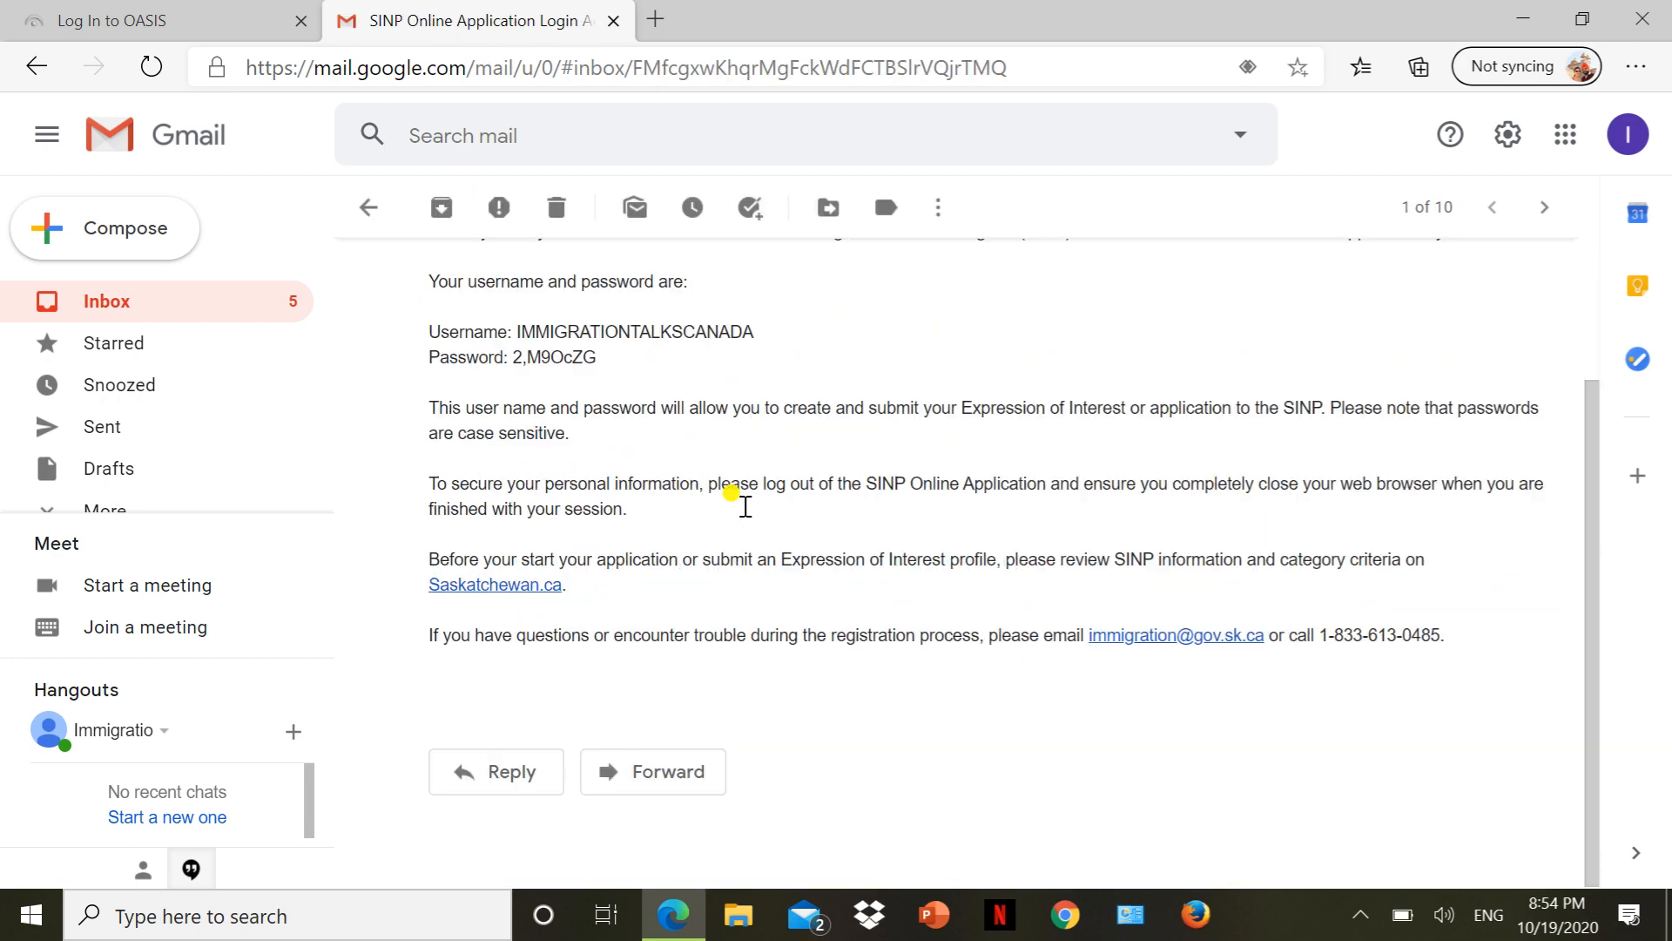
scroll(745, 509, "up", 1)
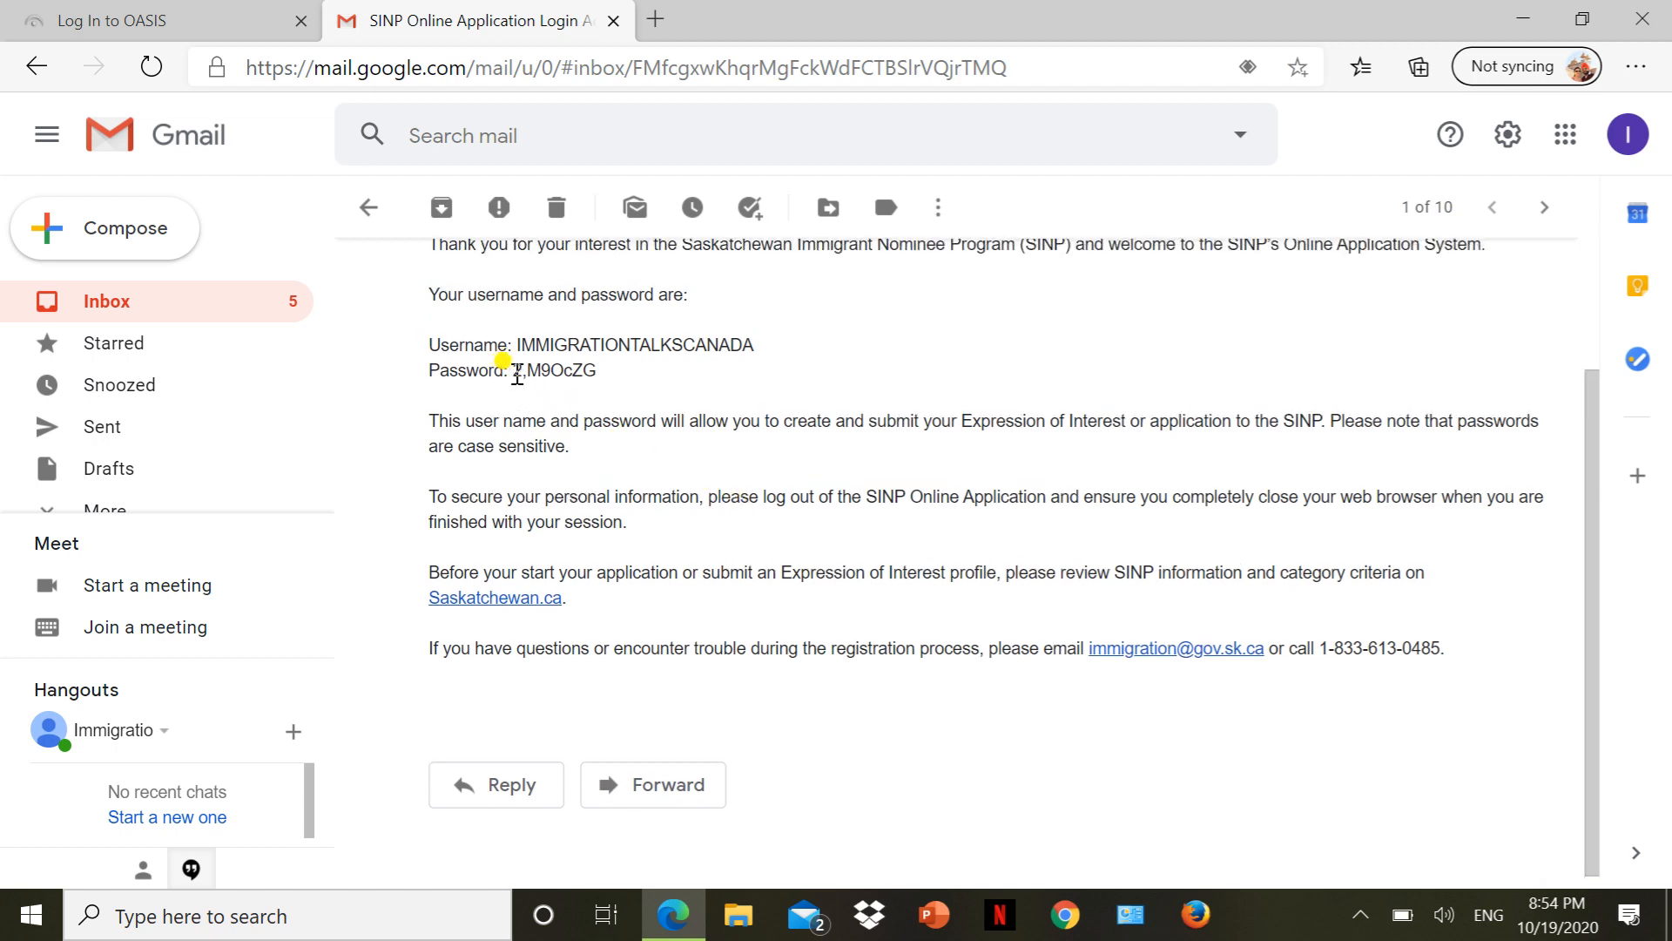
left_click(127, 17)
left_click(478, 11)
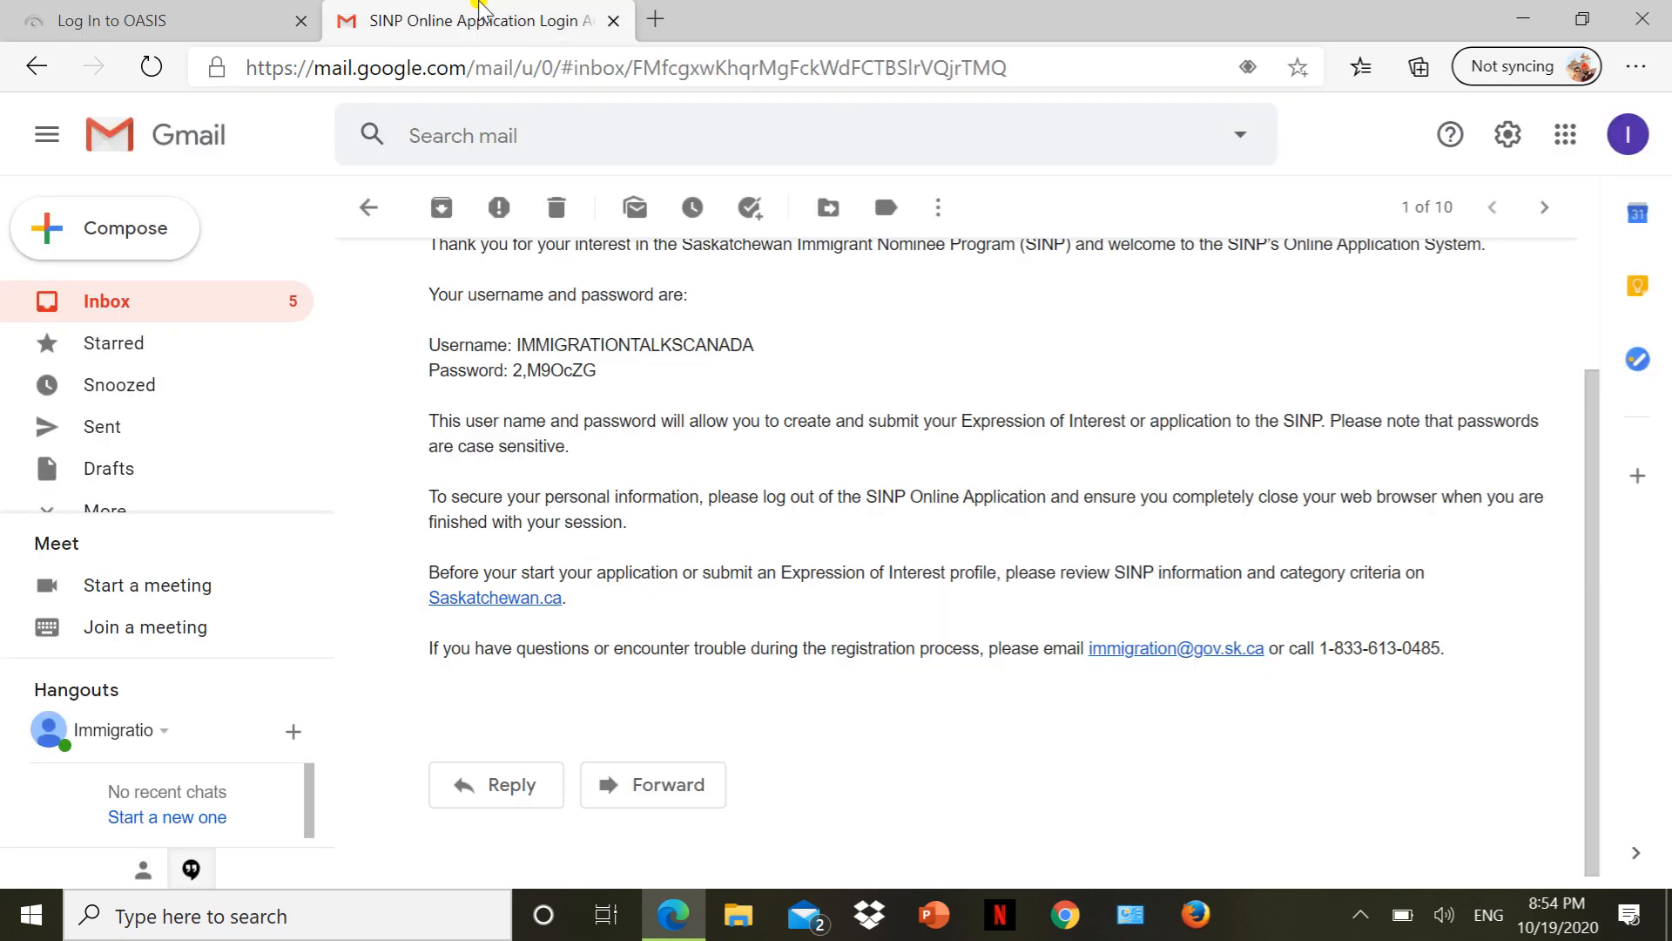
Log in to OASIS with the account username and the temporary password copied from the email.
left_click(163, 13)
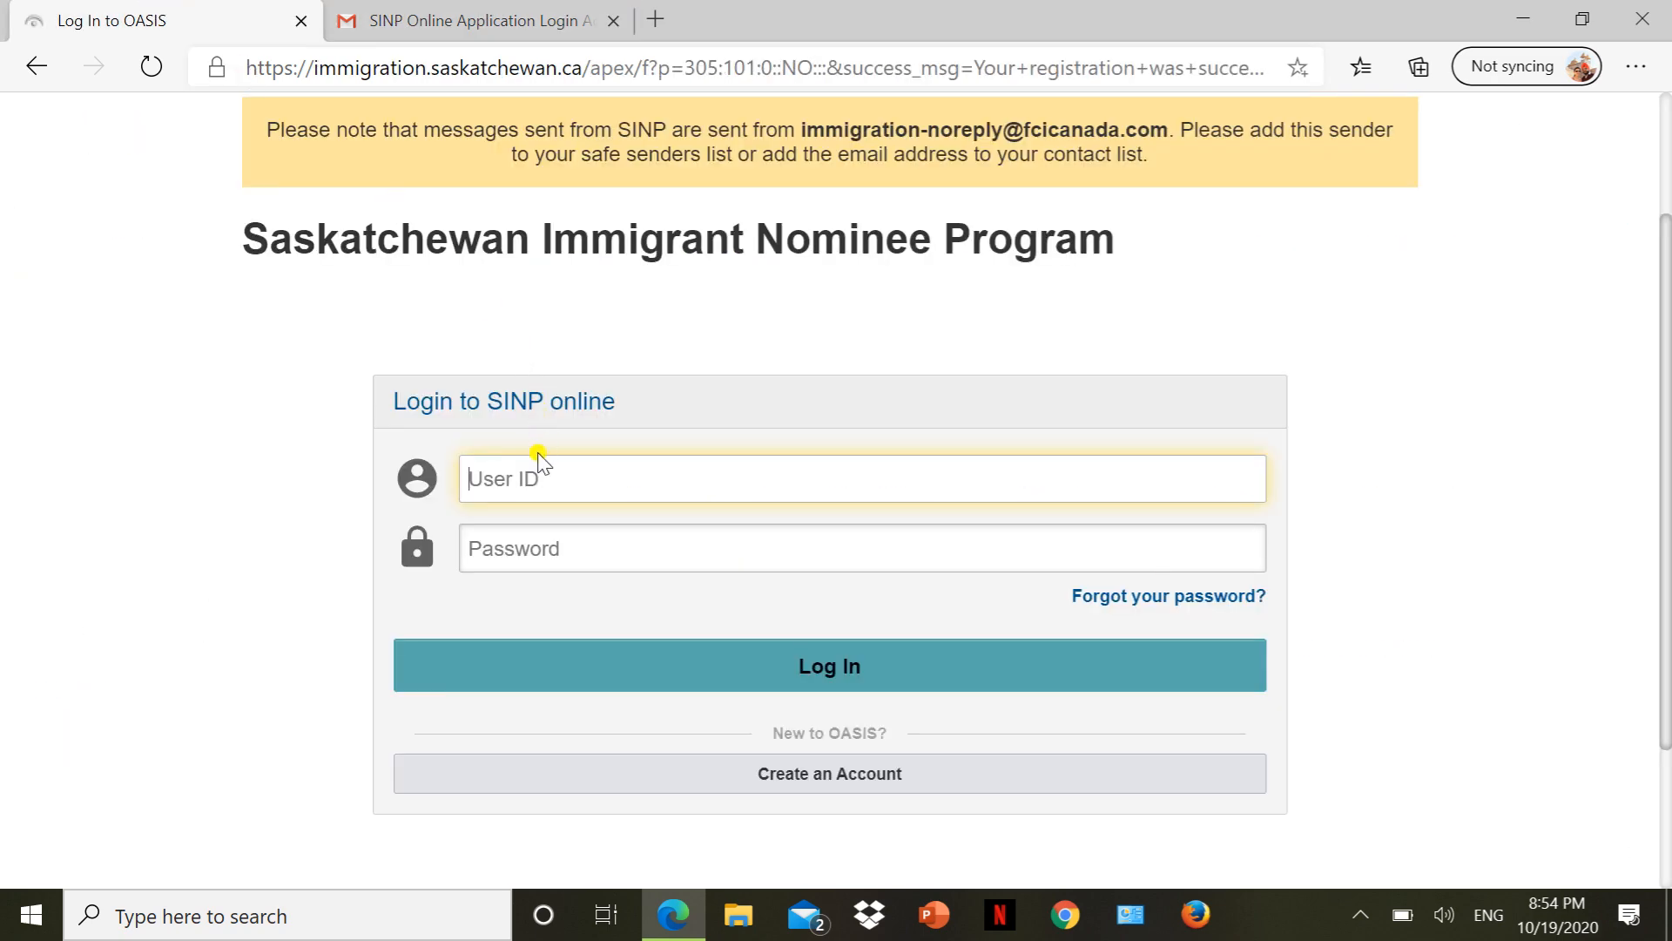
type("immigrationtalkscanada")
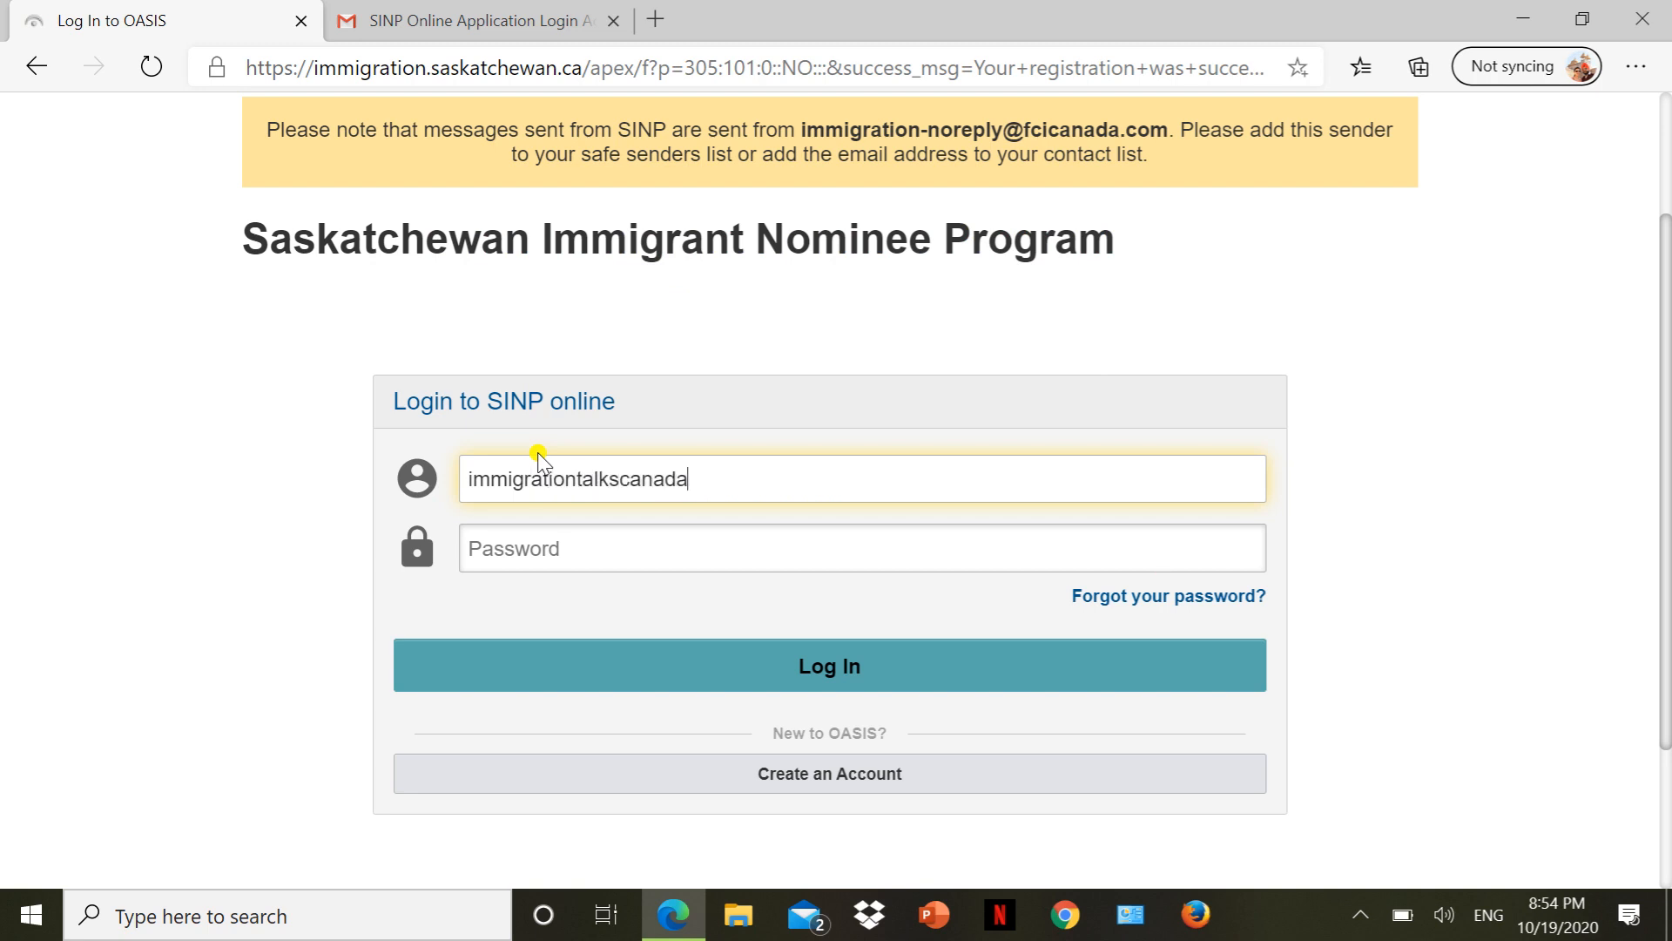
key("Tab")
left_click(488, 19)
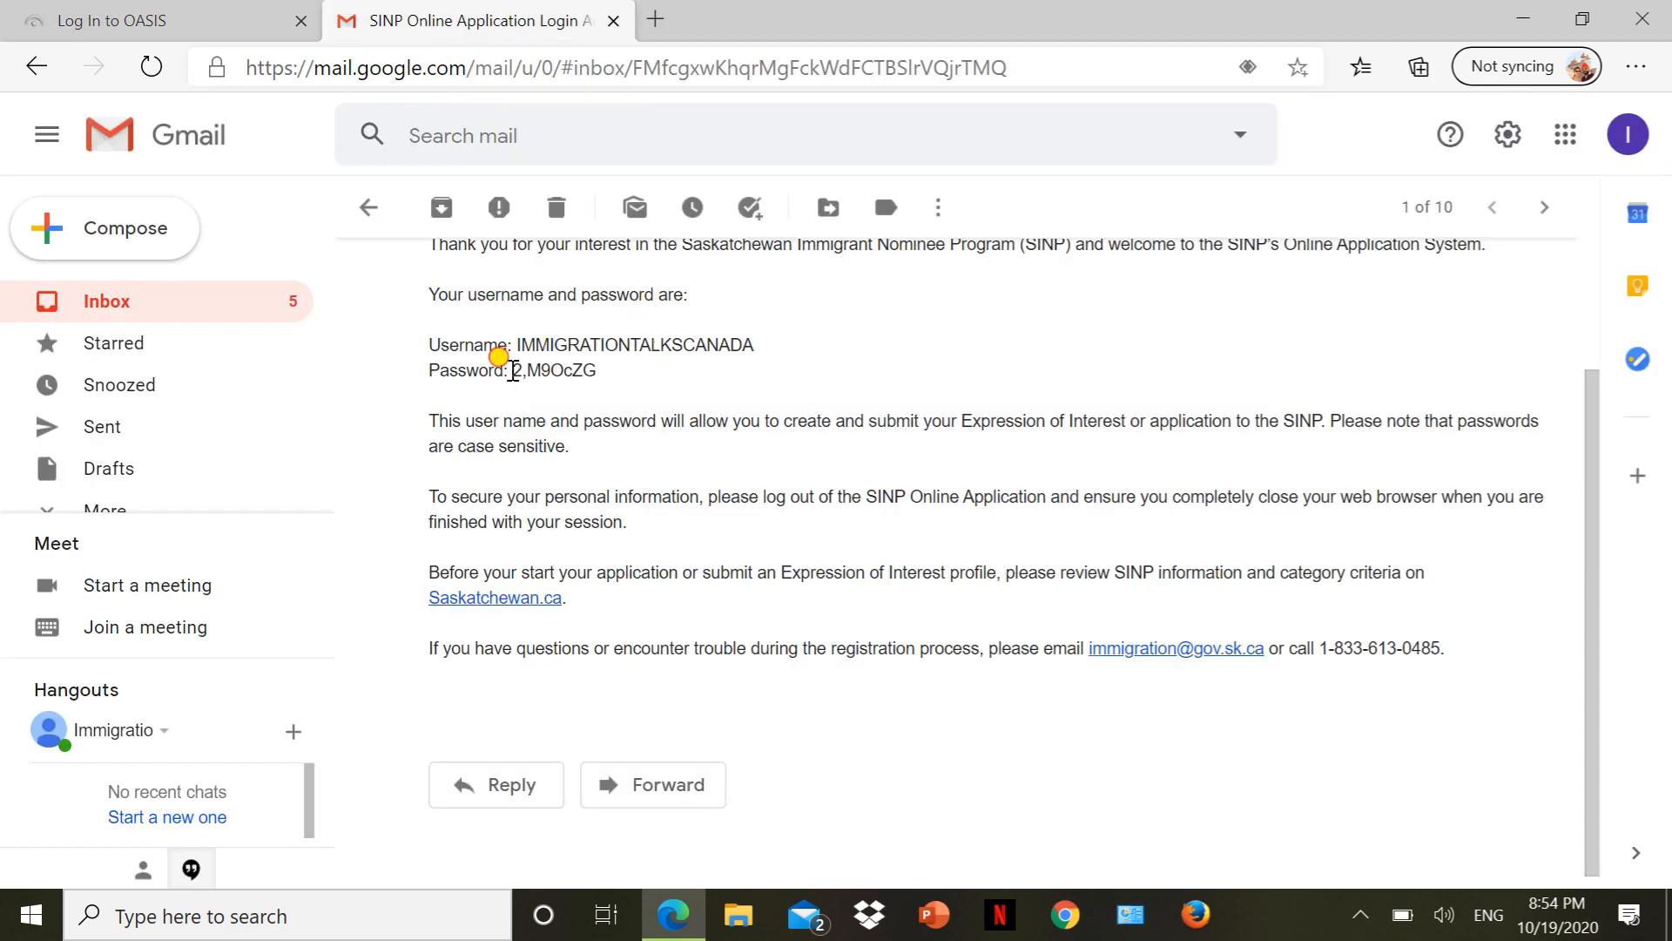
left_click_drag(511, 369, 622, 385)
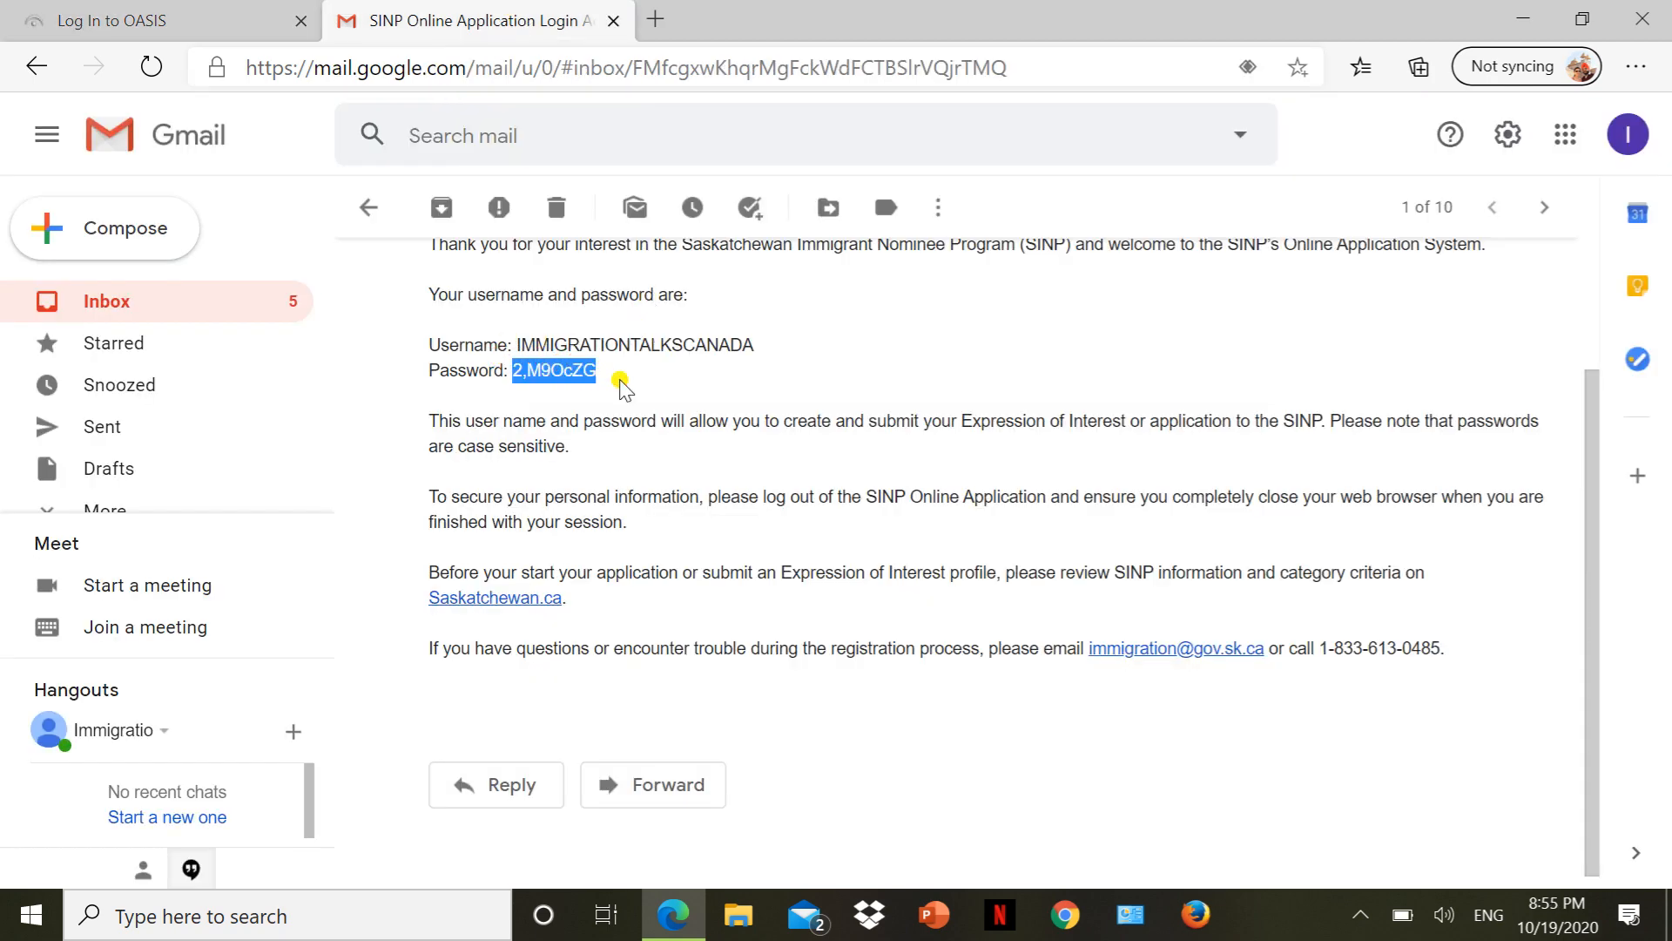
left_click(194, 13)
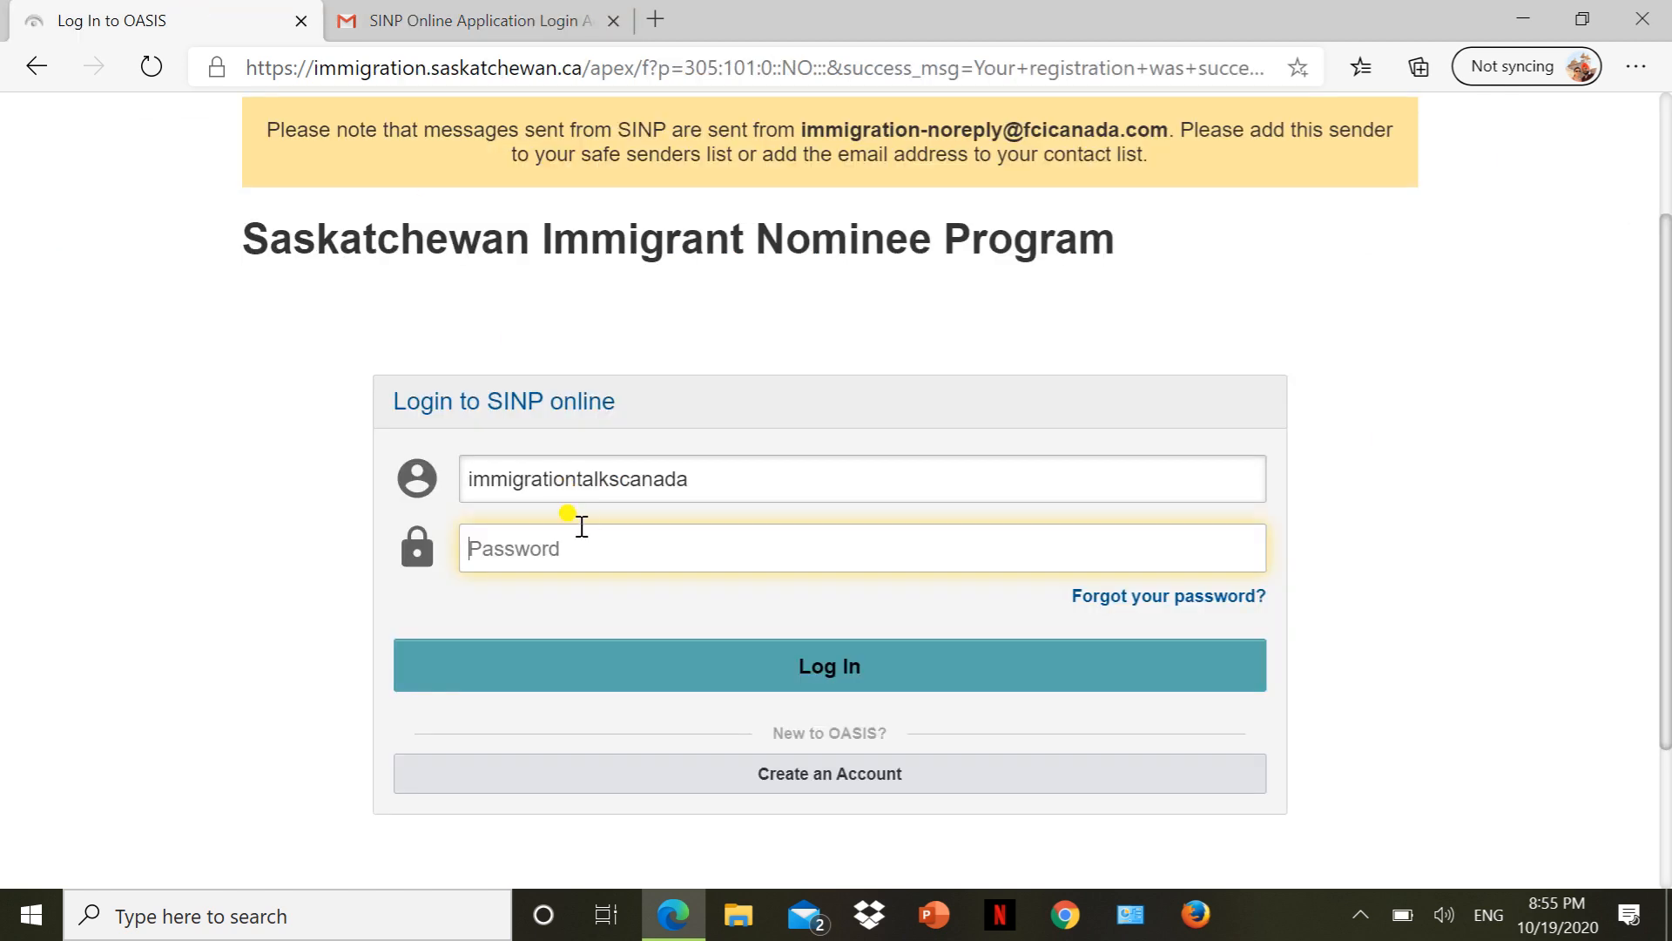
key("ctrl+v")
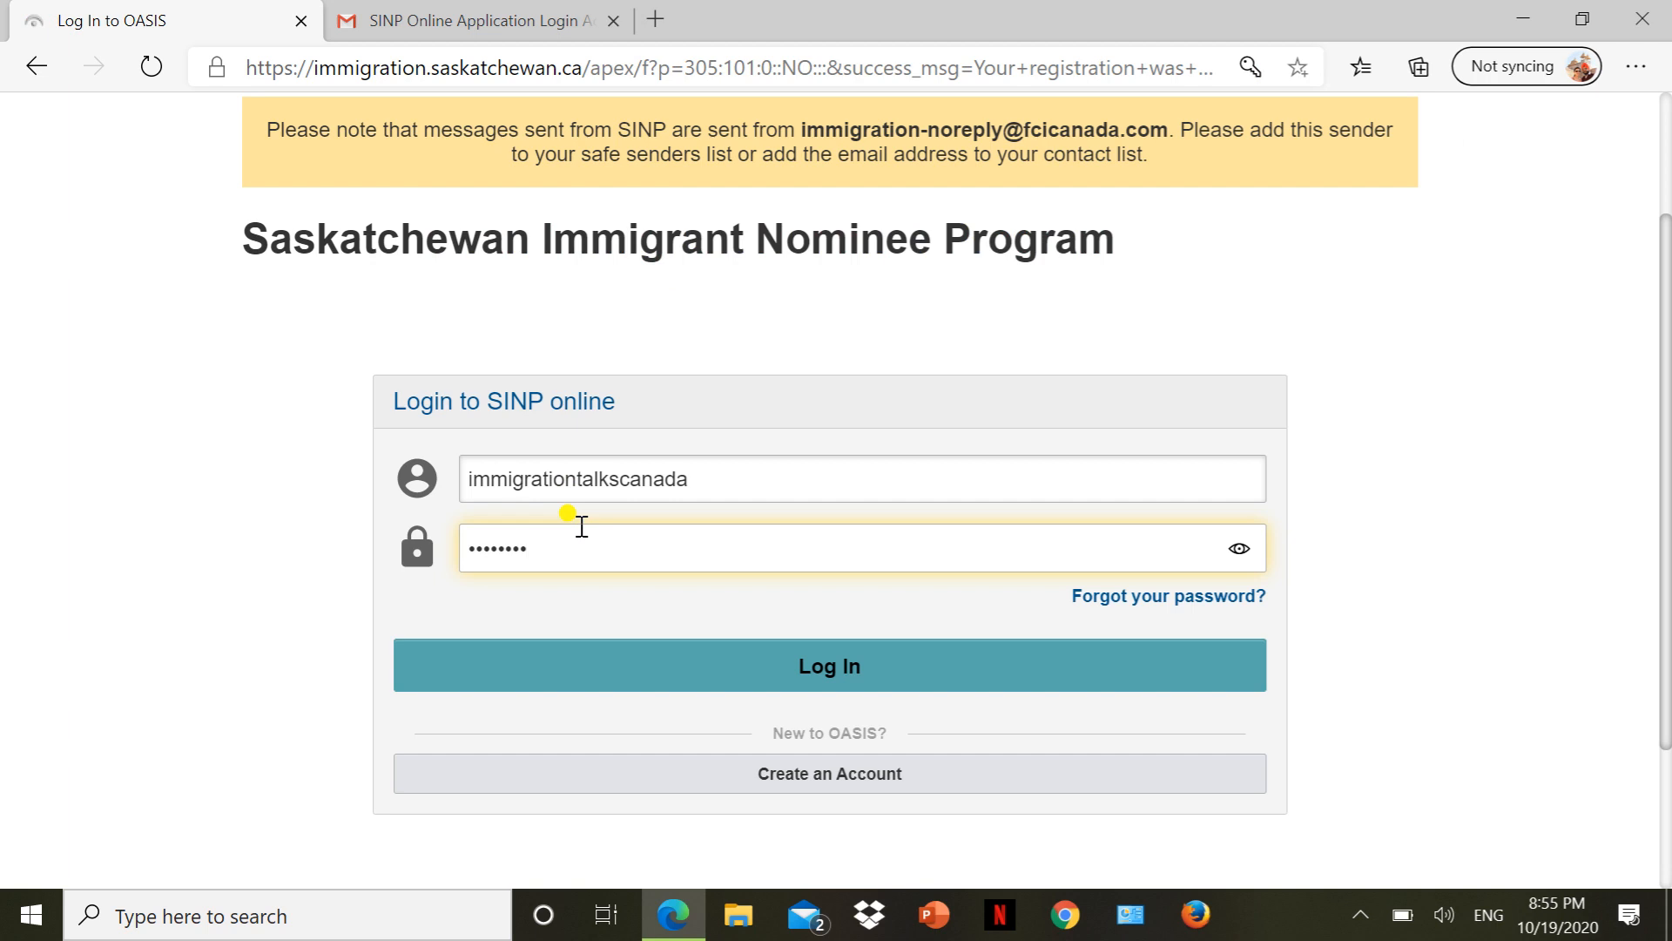
left_click(668, 666)
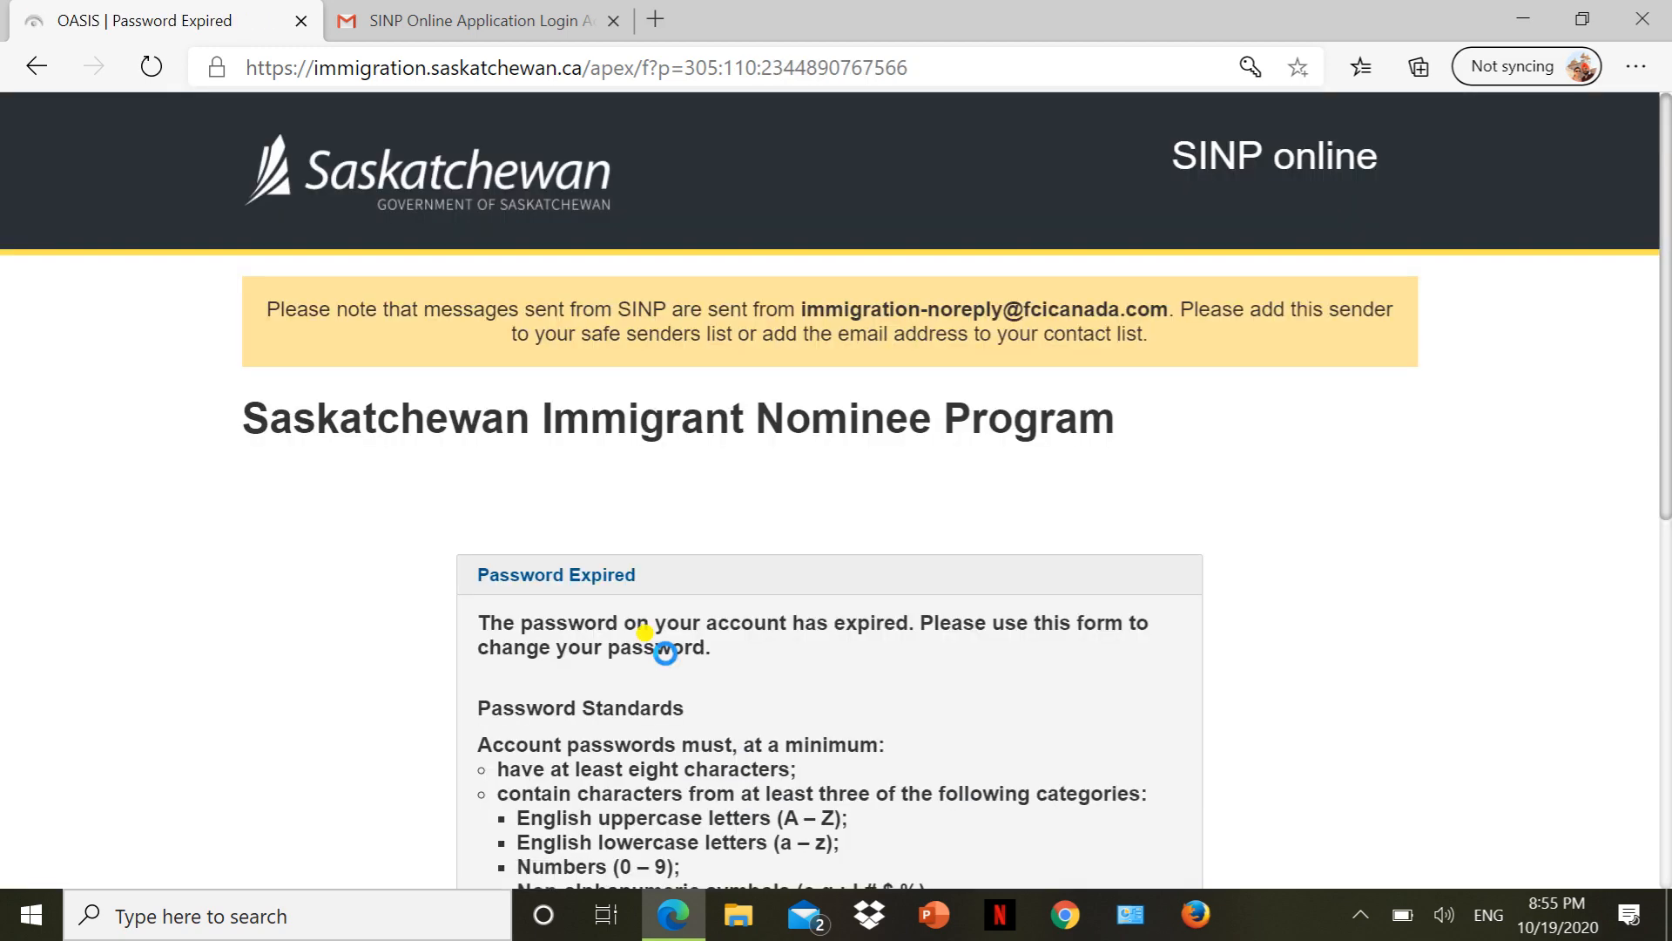
Replace the expired password by pasting the current one and entering and confirming a new password.
scroll(665, 652, "up", 3)
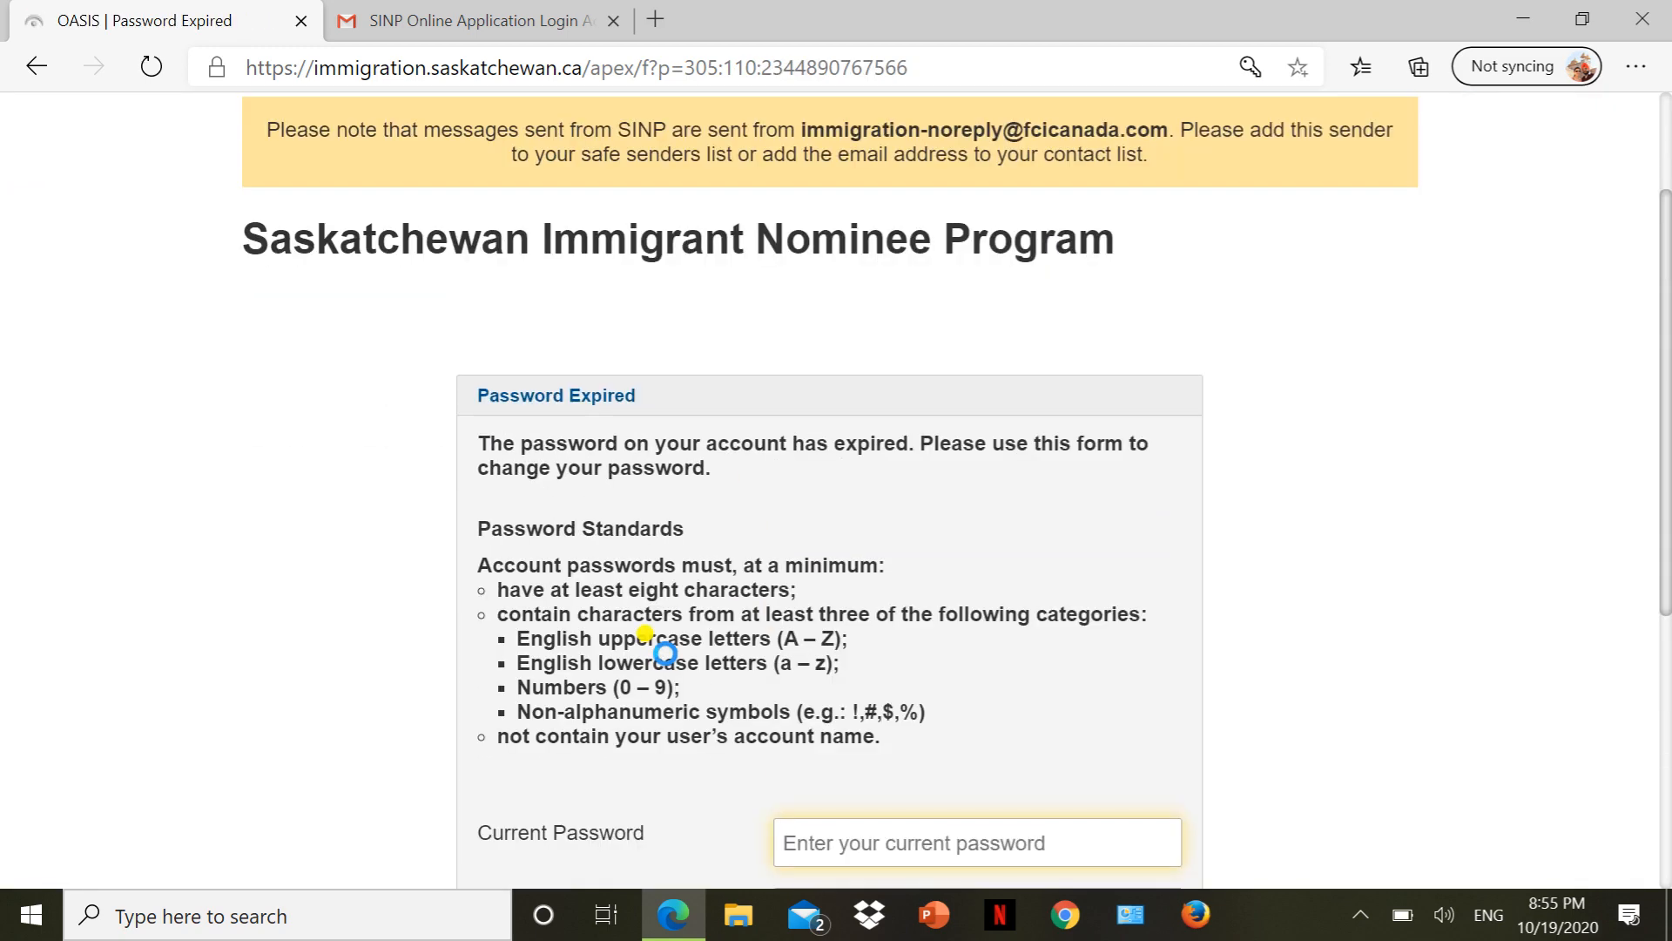
scroll(665, 652, "down", 2)
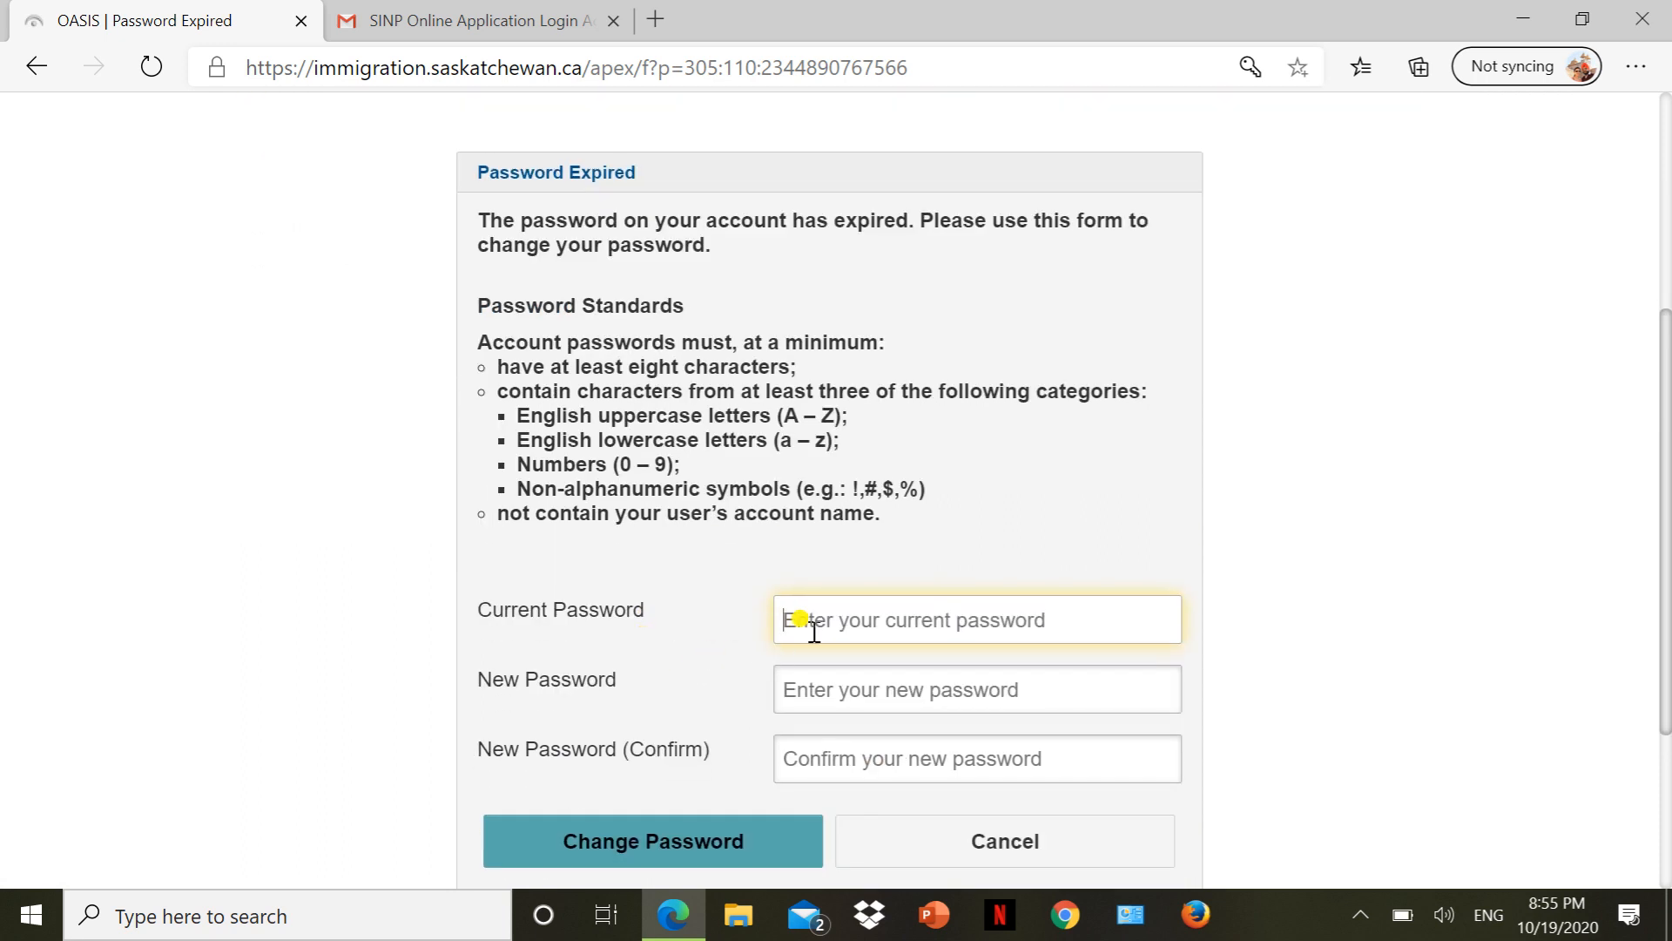
key("ctrl+v")
scroll(814, 629, "down", 3)
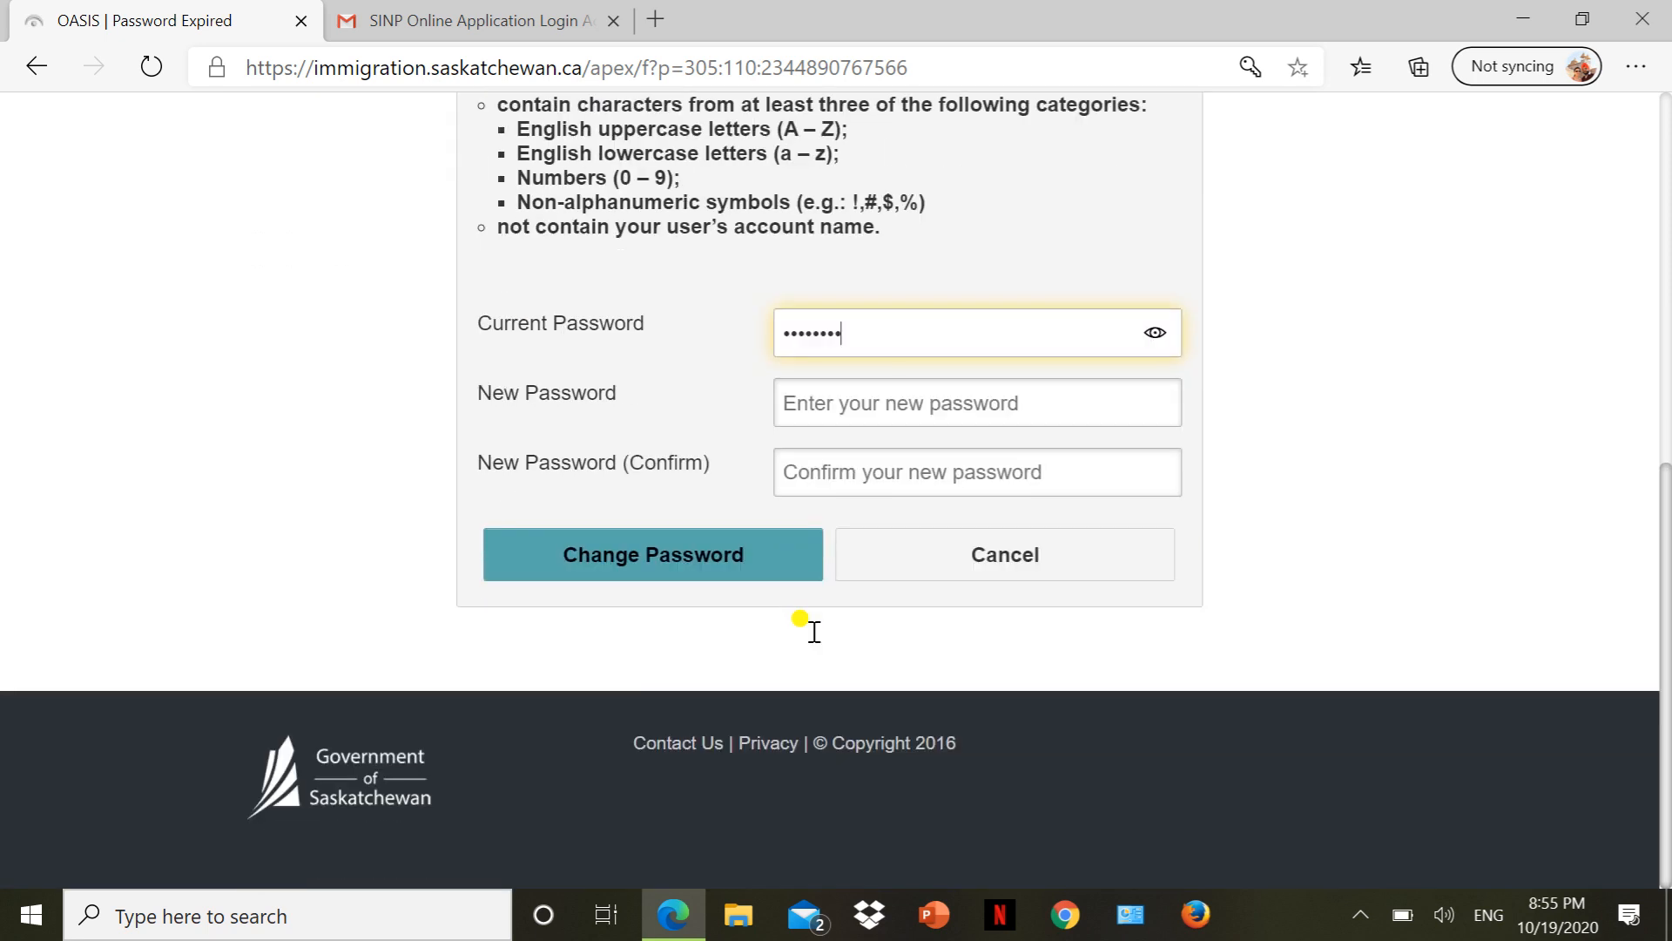
left_click(841, 401)
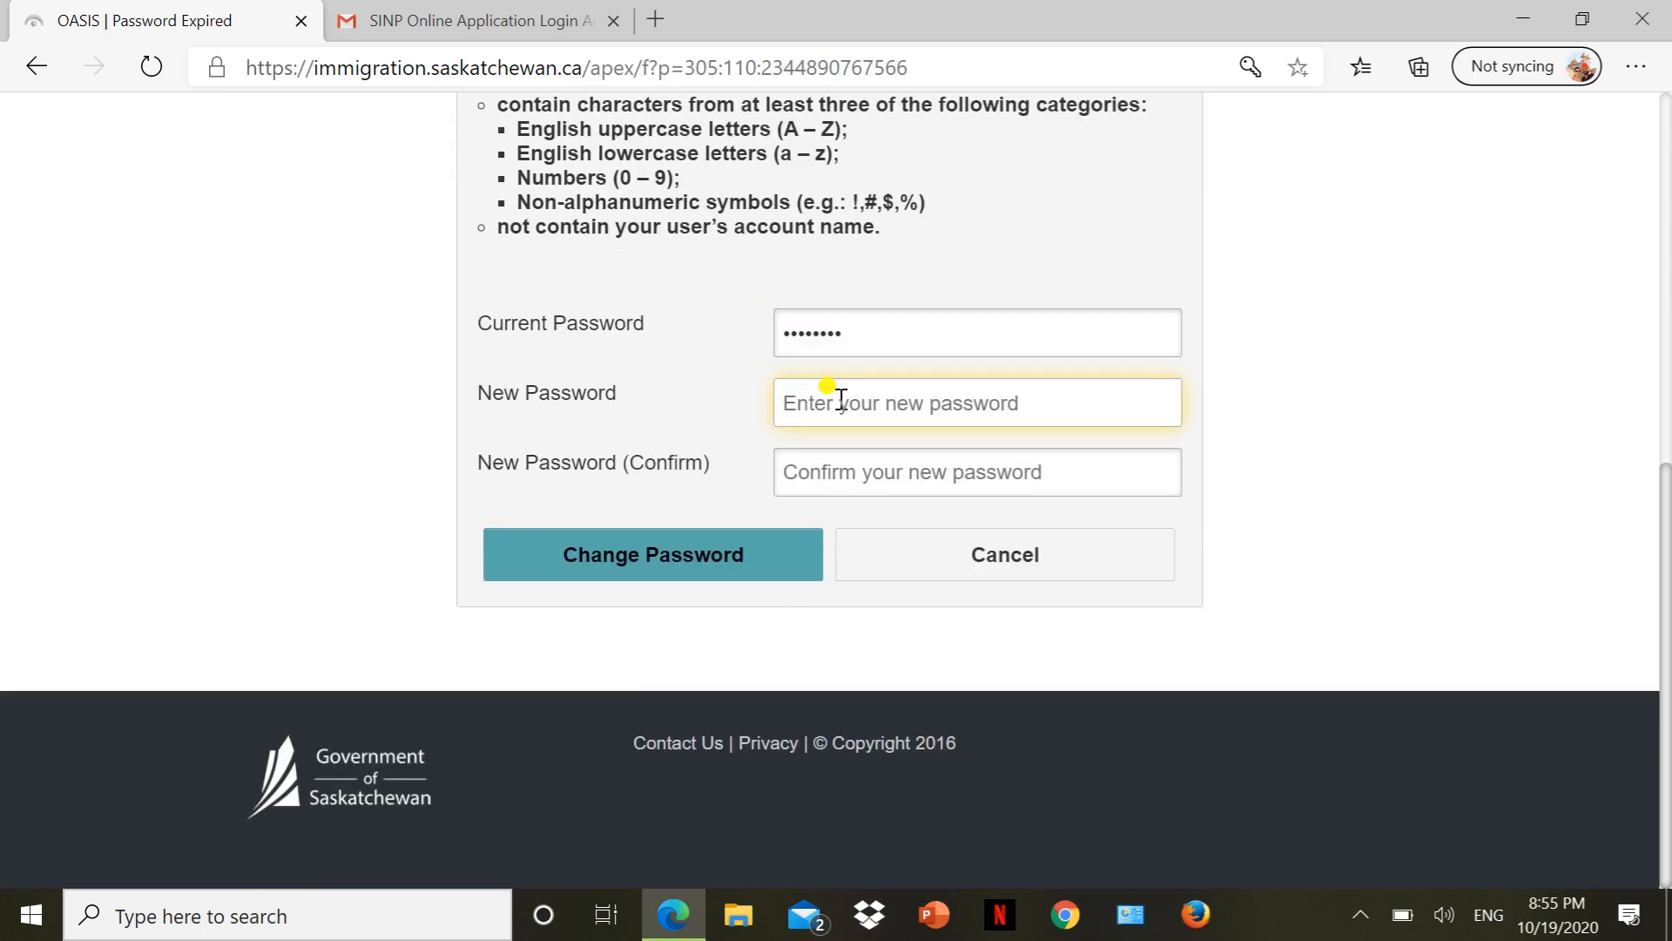
type("••••")
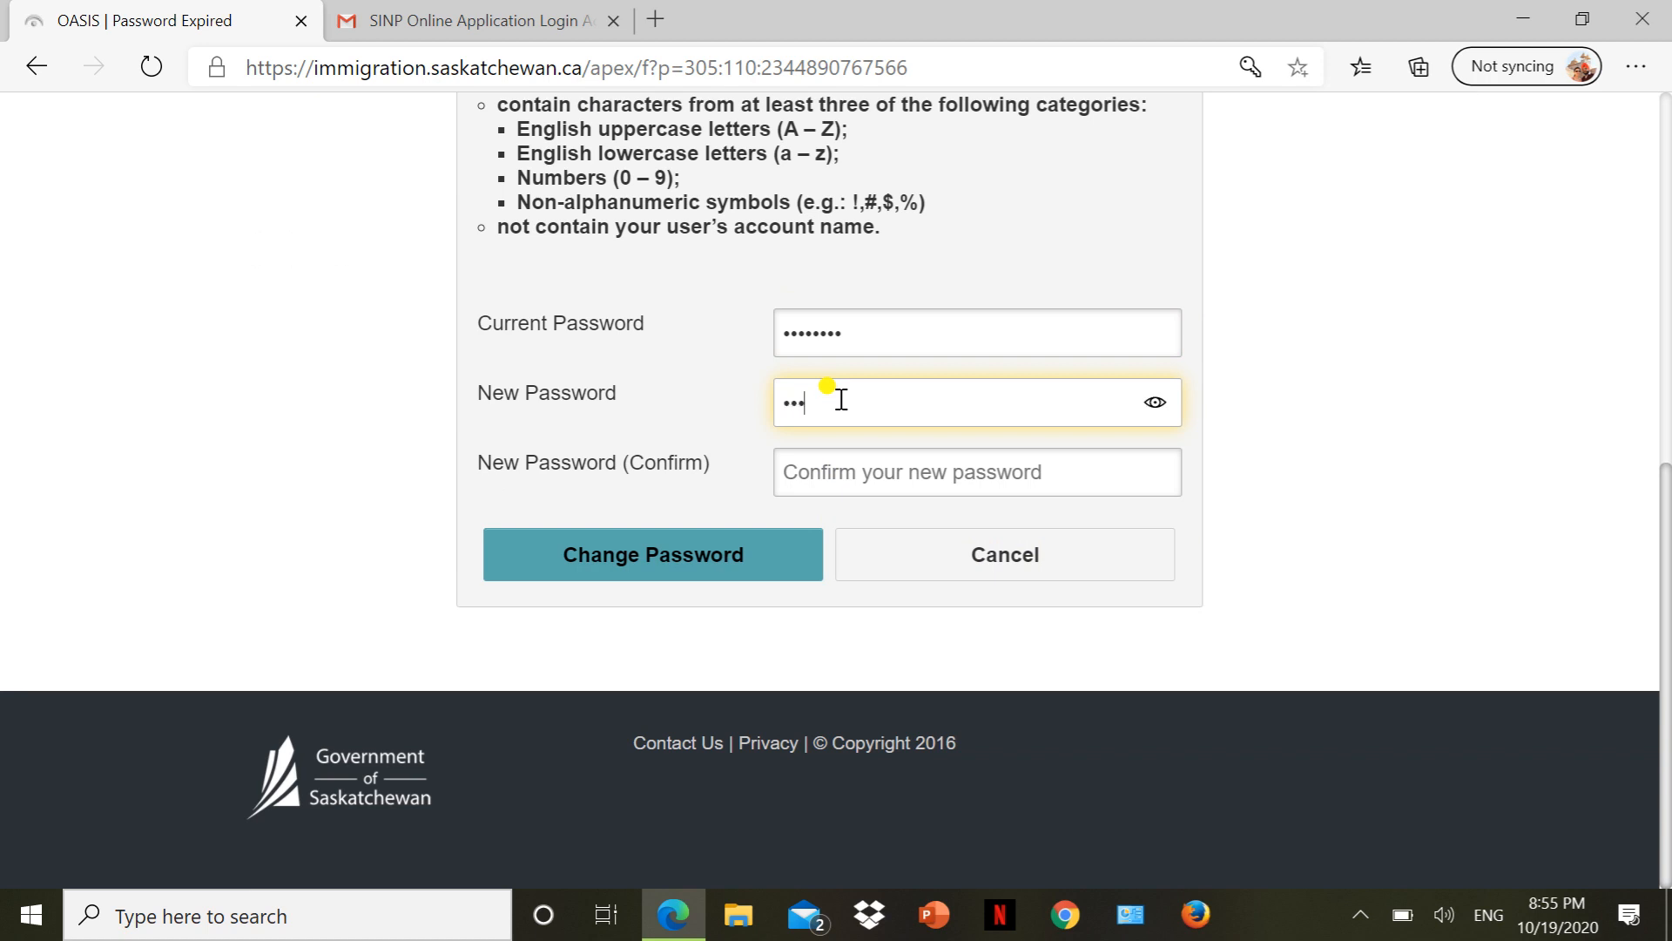
type("******")
key("Tab")
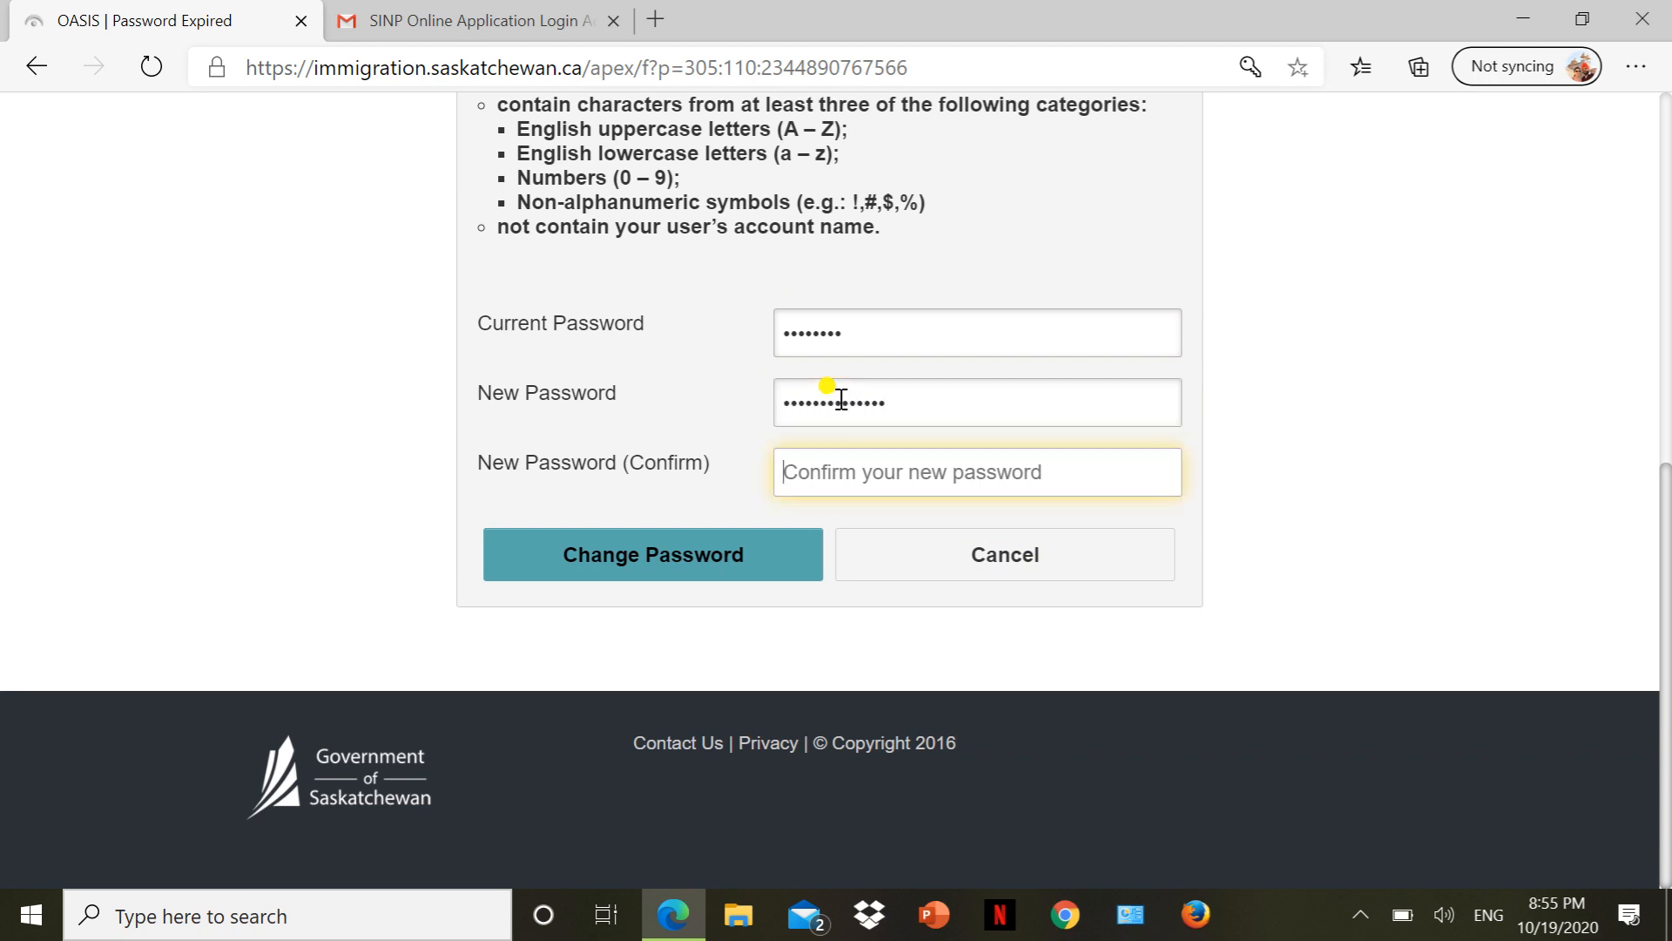
type("****")
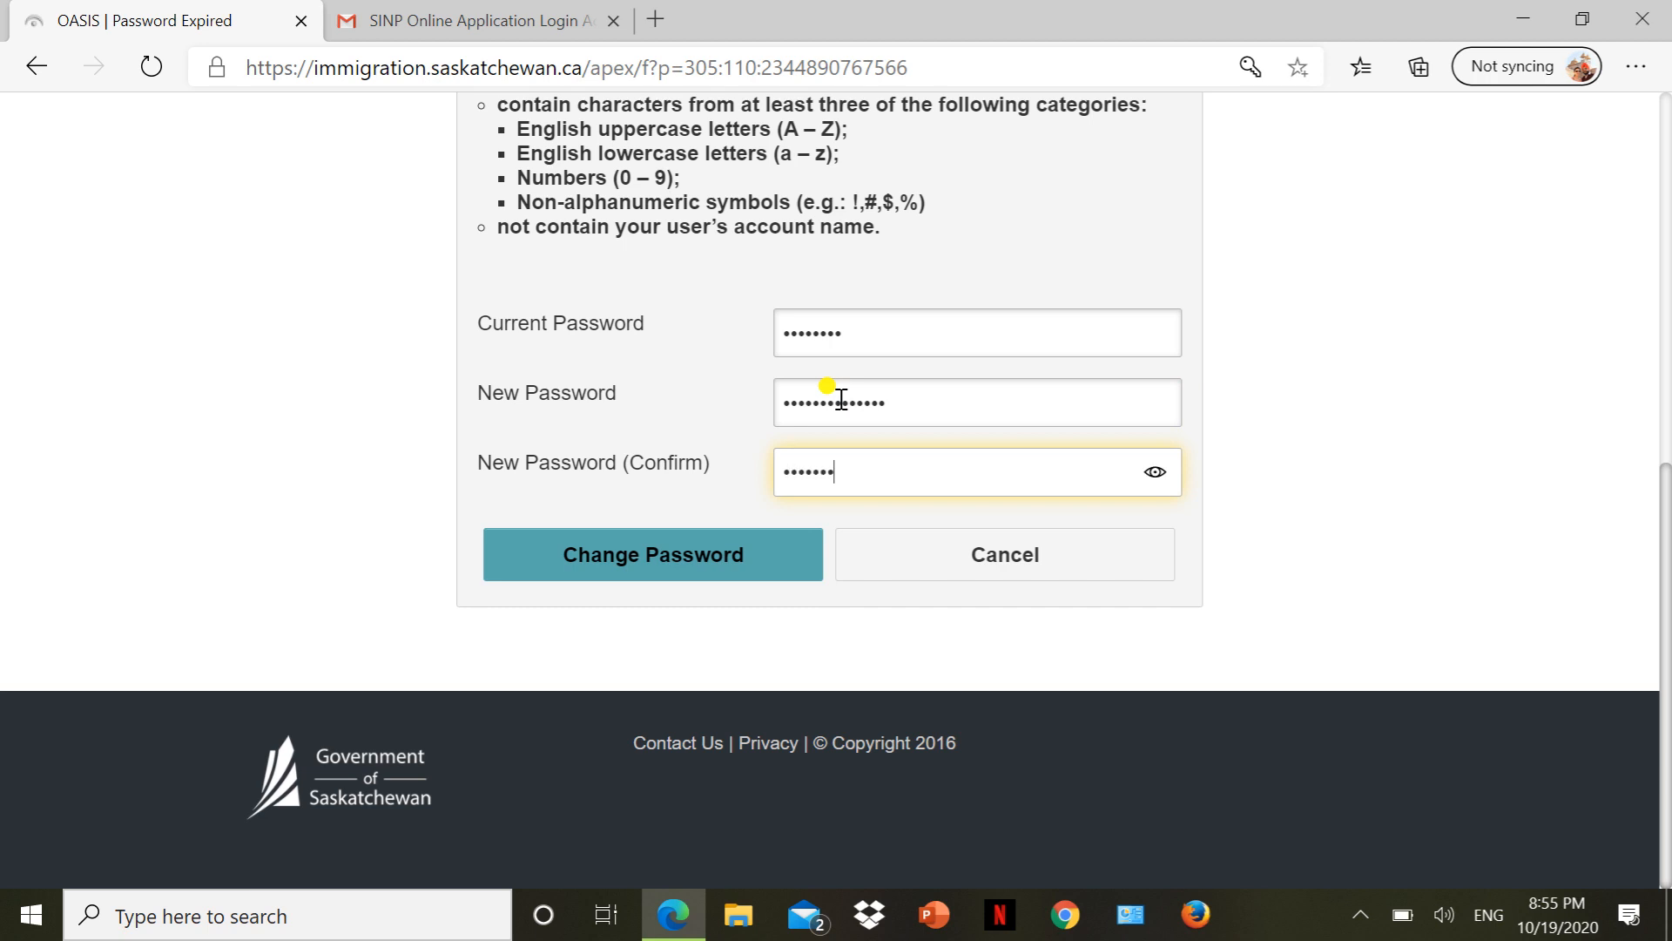
type("**********")
left_click(681, 567)
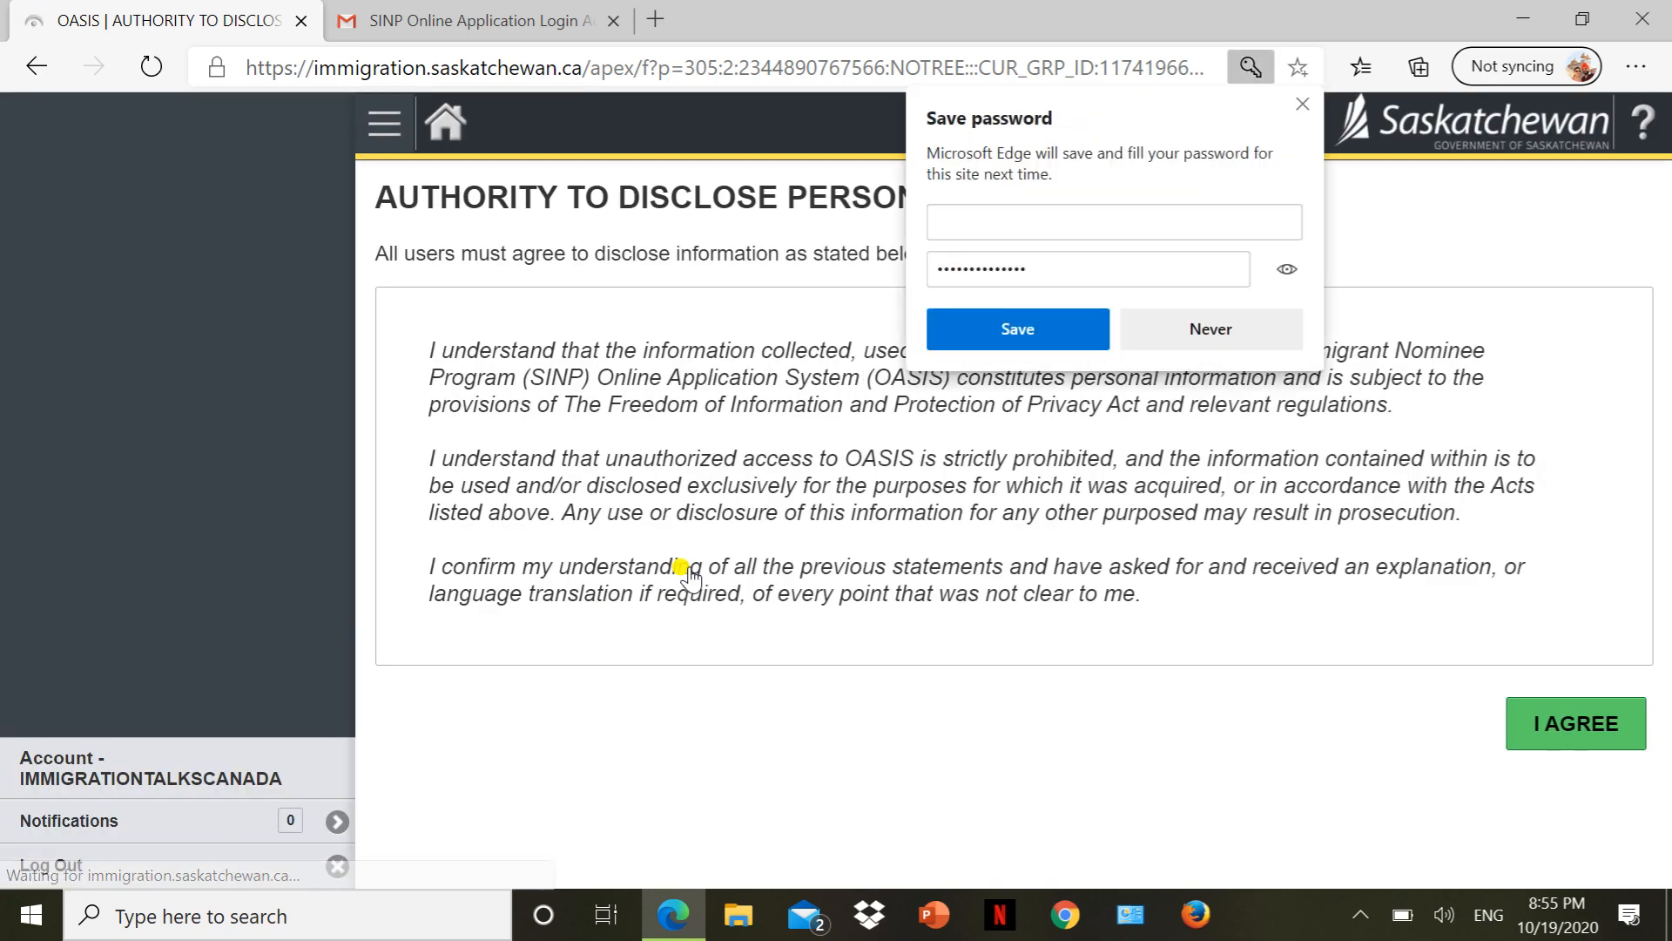
Dismiss the save-password prompt, agree to the disclosure terms, and begin a new application.
left_click(1302, 111)
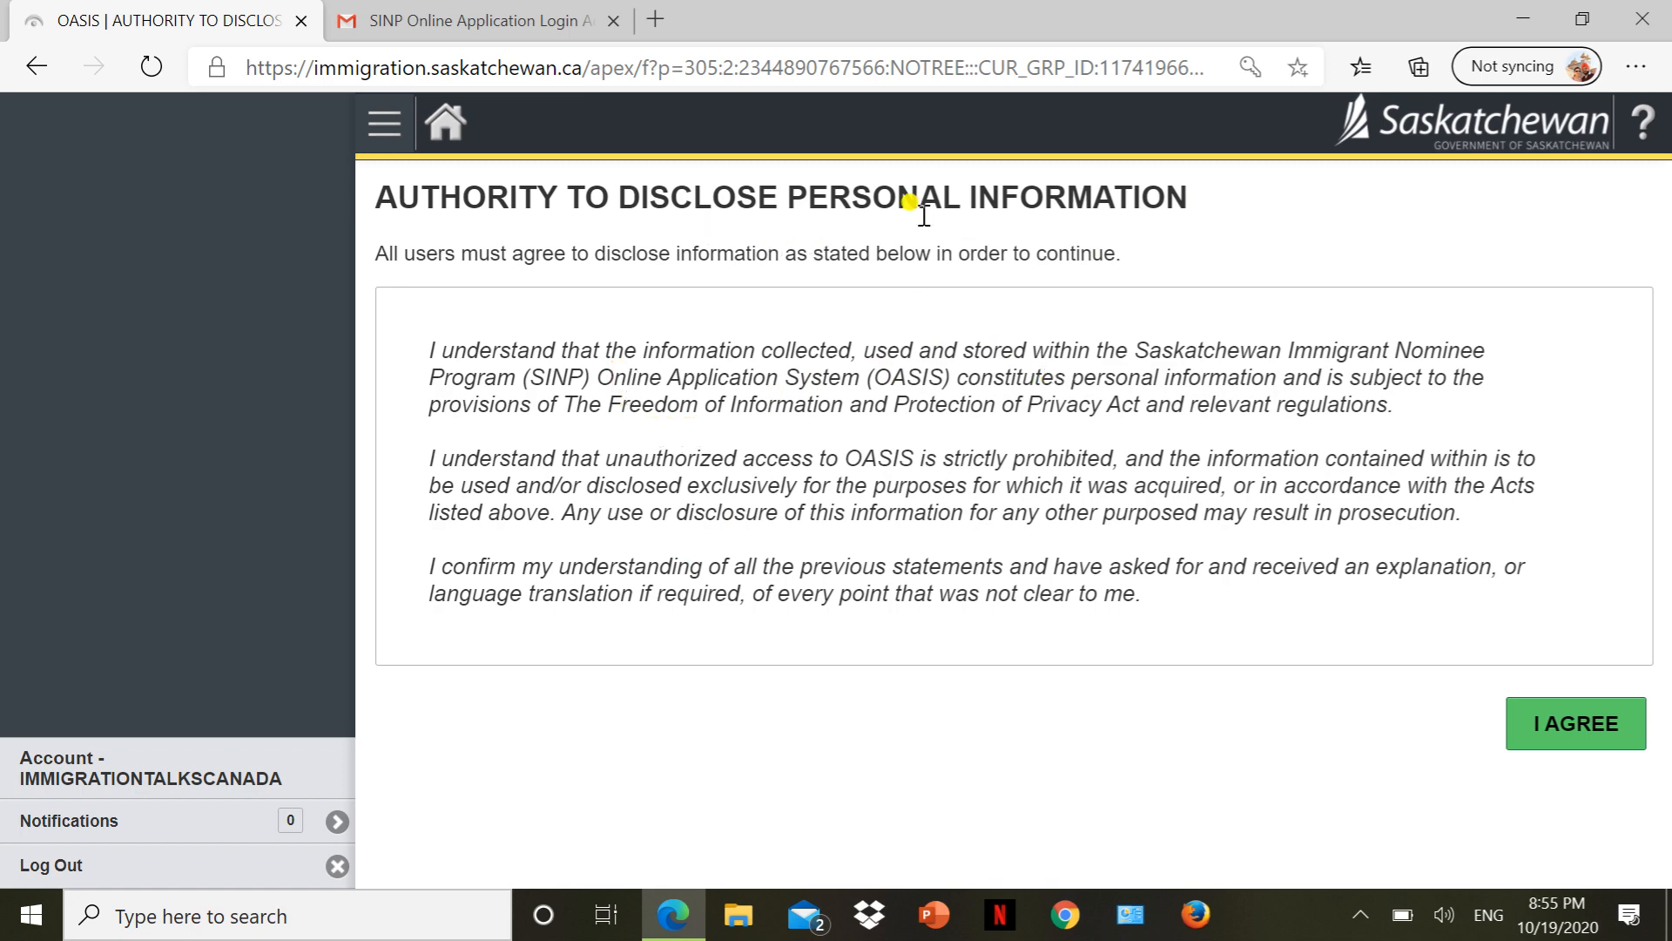
left_click(1555, 724)
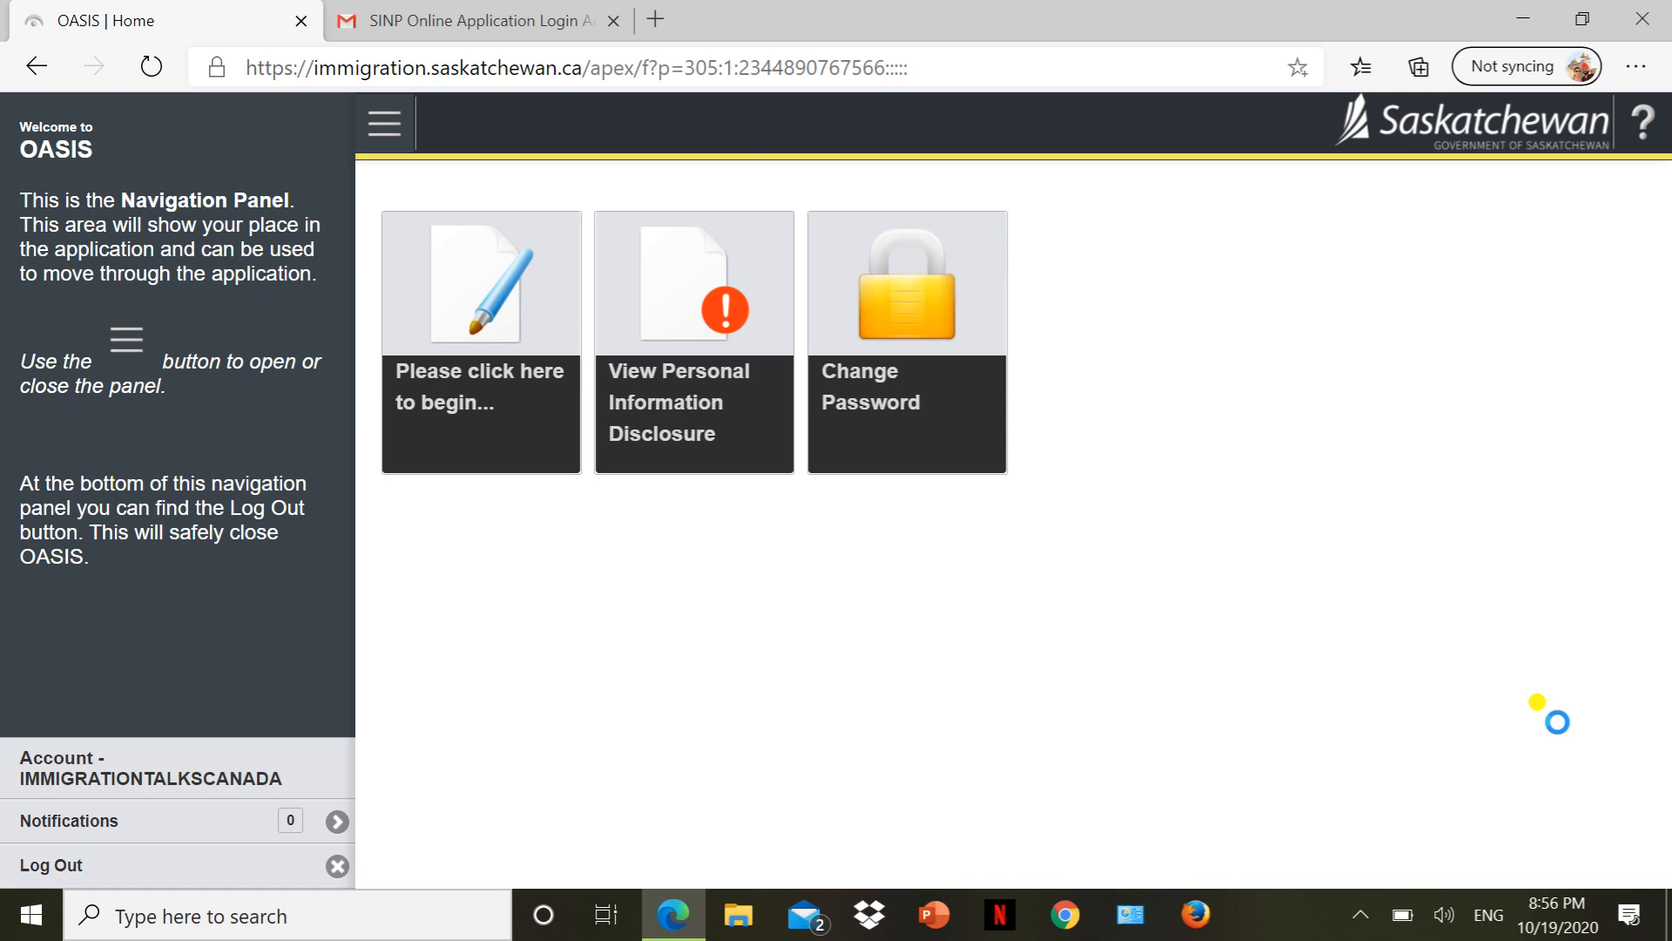
left_click(507, 329)
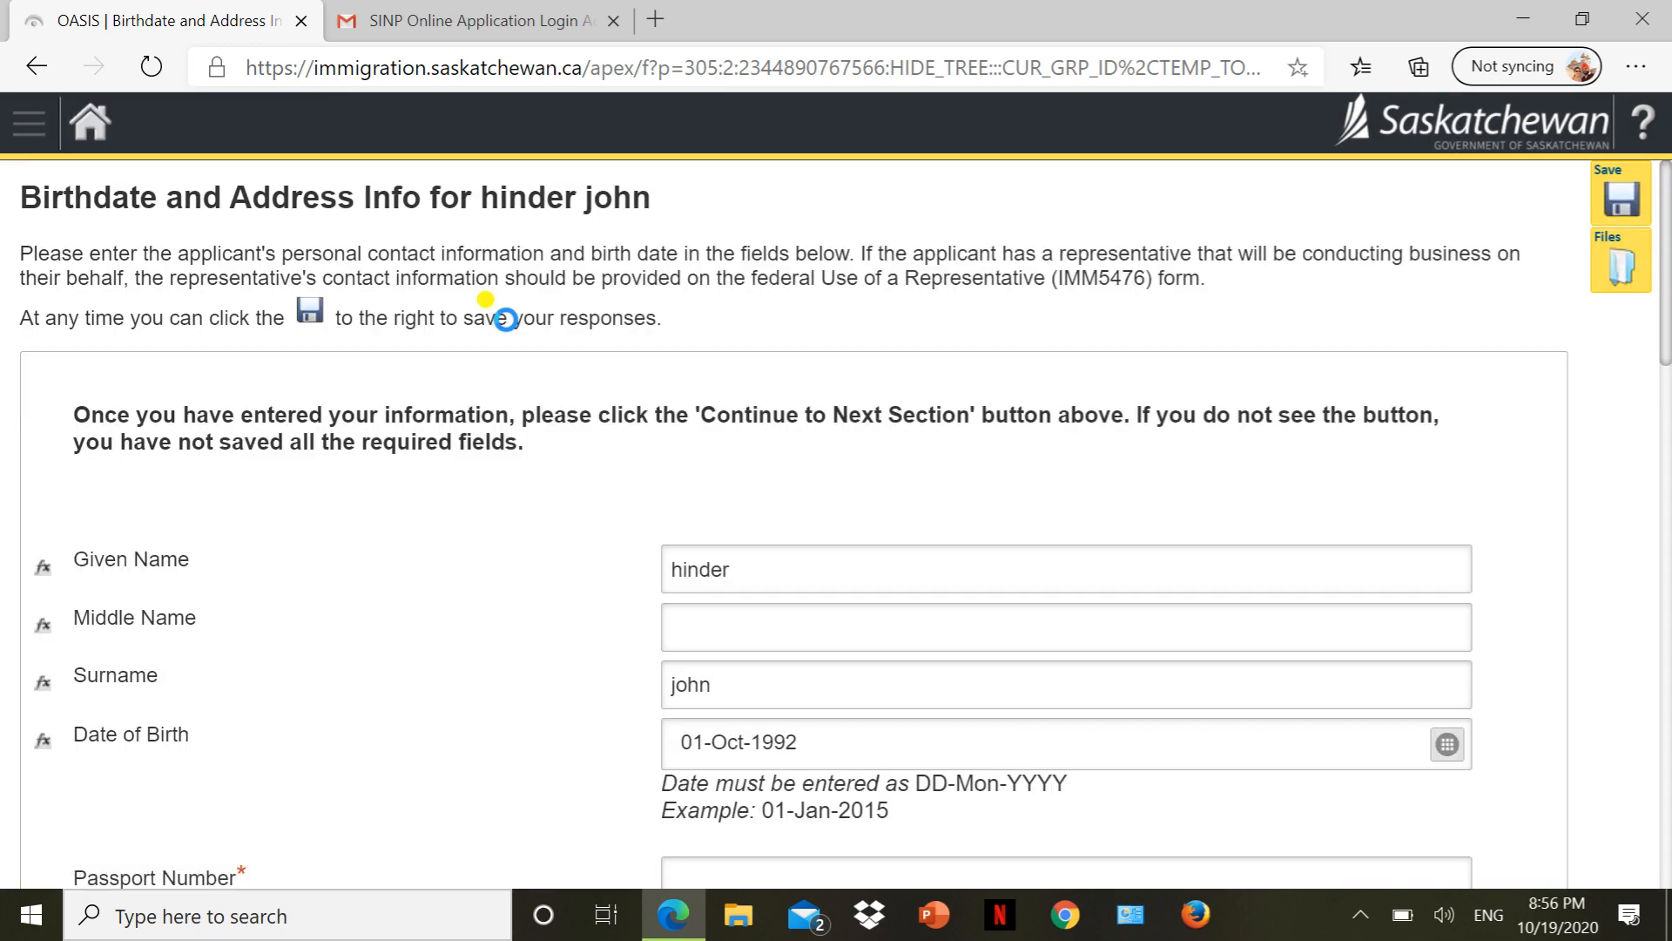
Place the cursor in the Passport Number field and dismiss the browser's autofill suggestions.
scroll(506, 320, "down", 4)
scroll(506, 319, "up", 4)
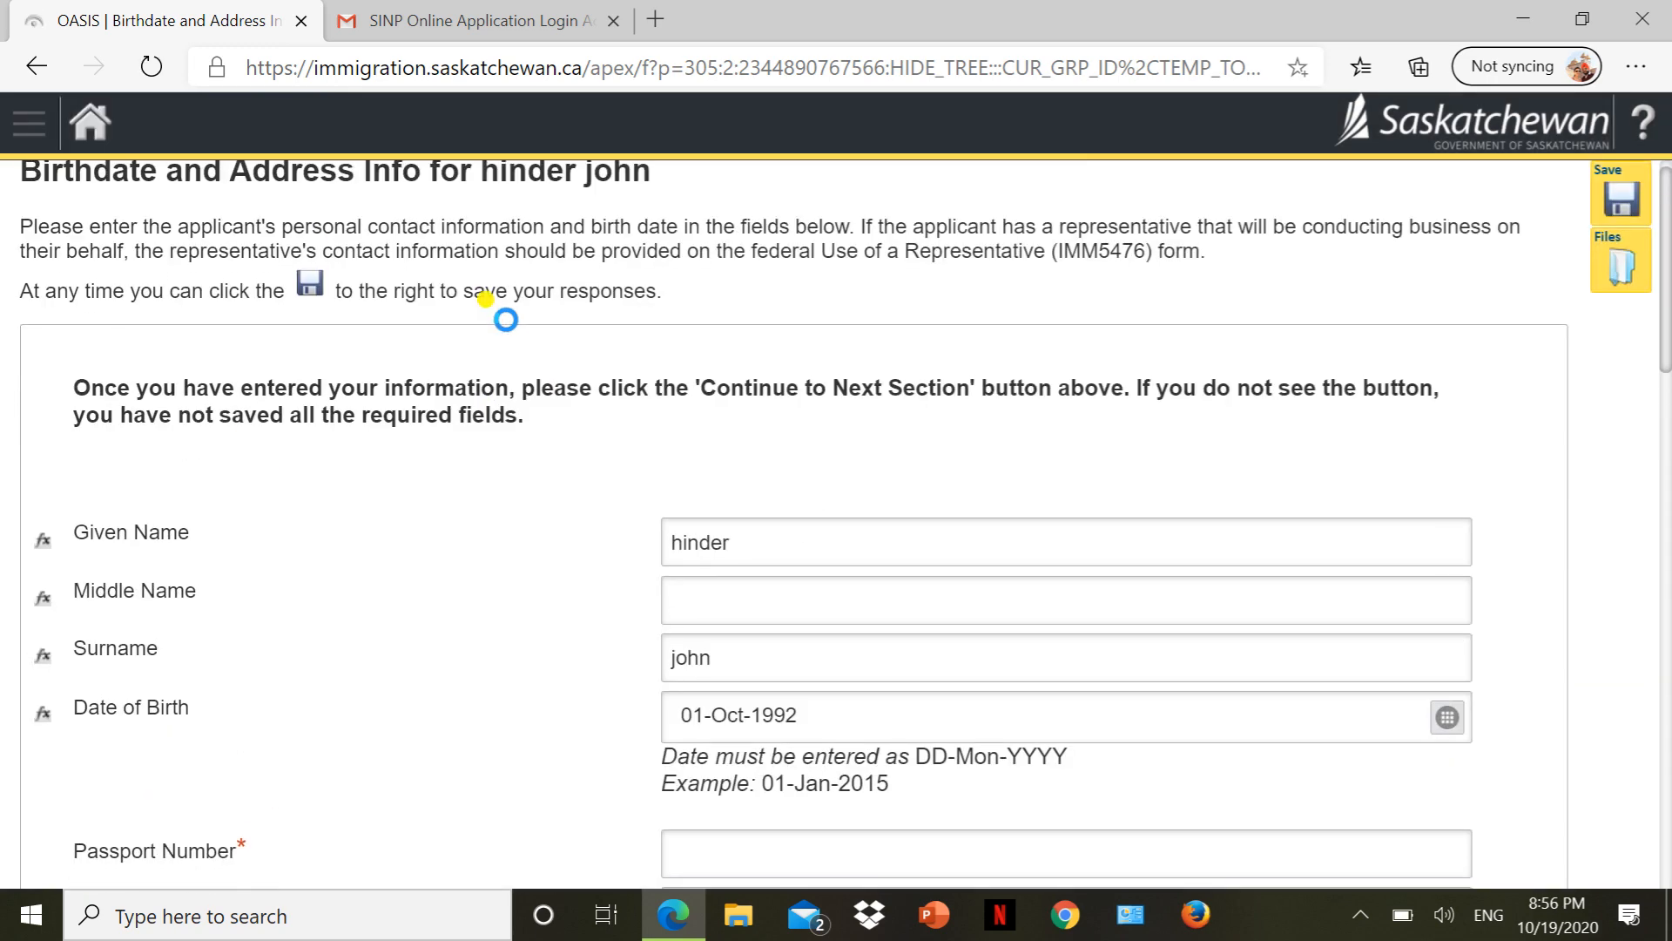
scroll(506, 319, "down", 6)
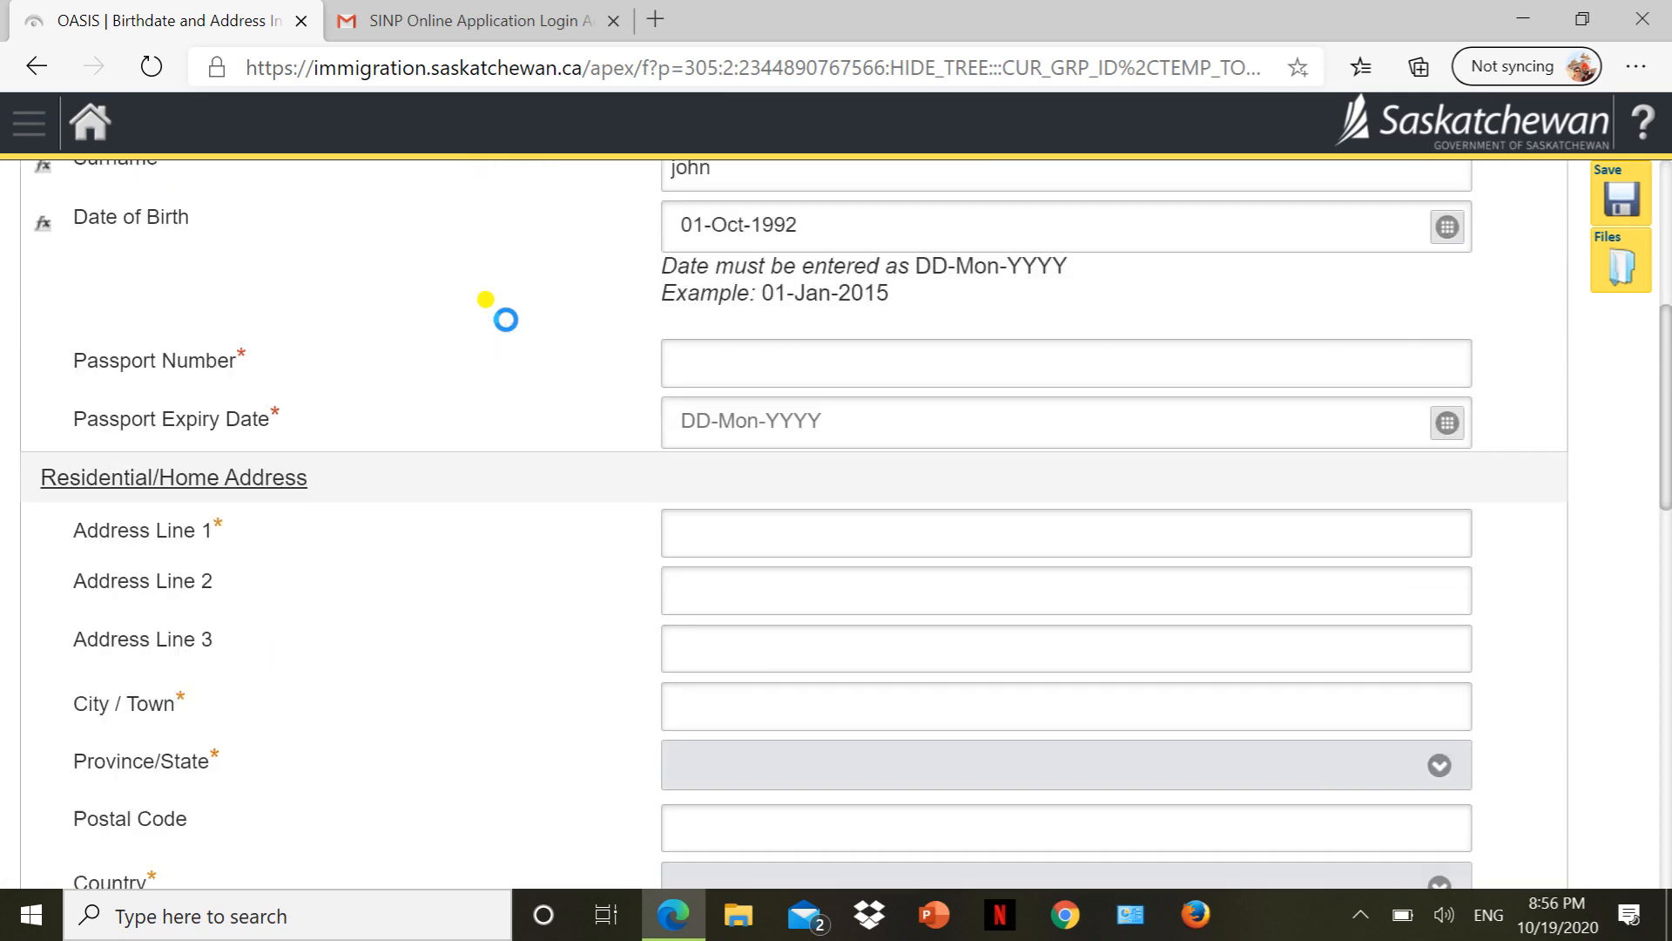
scroll(506, 319, "up", 4)
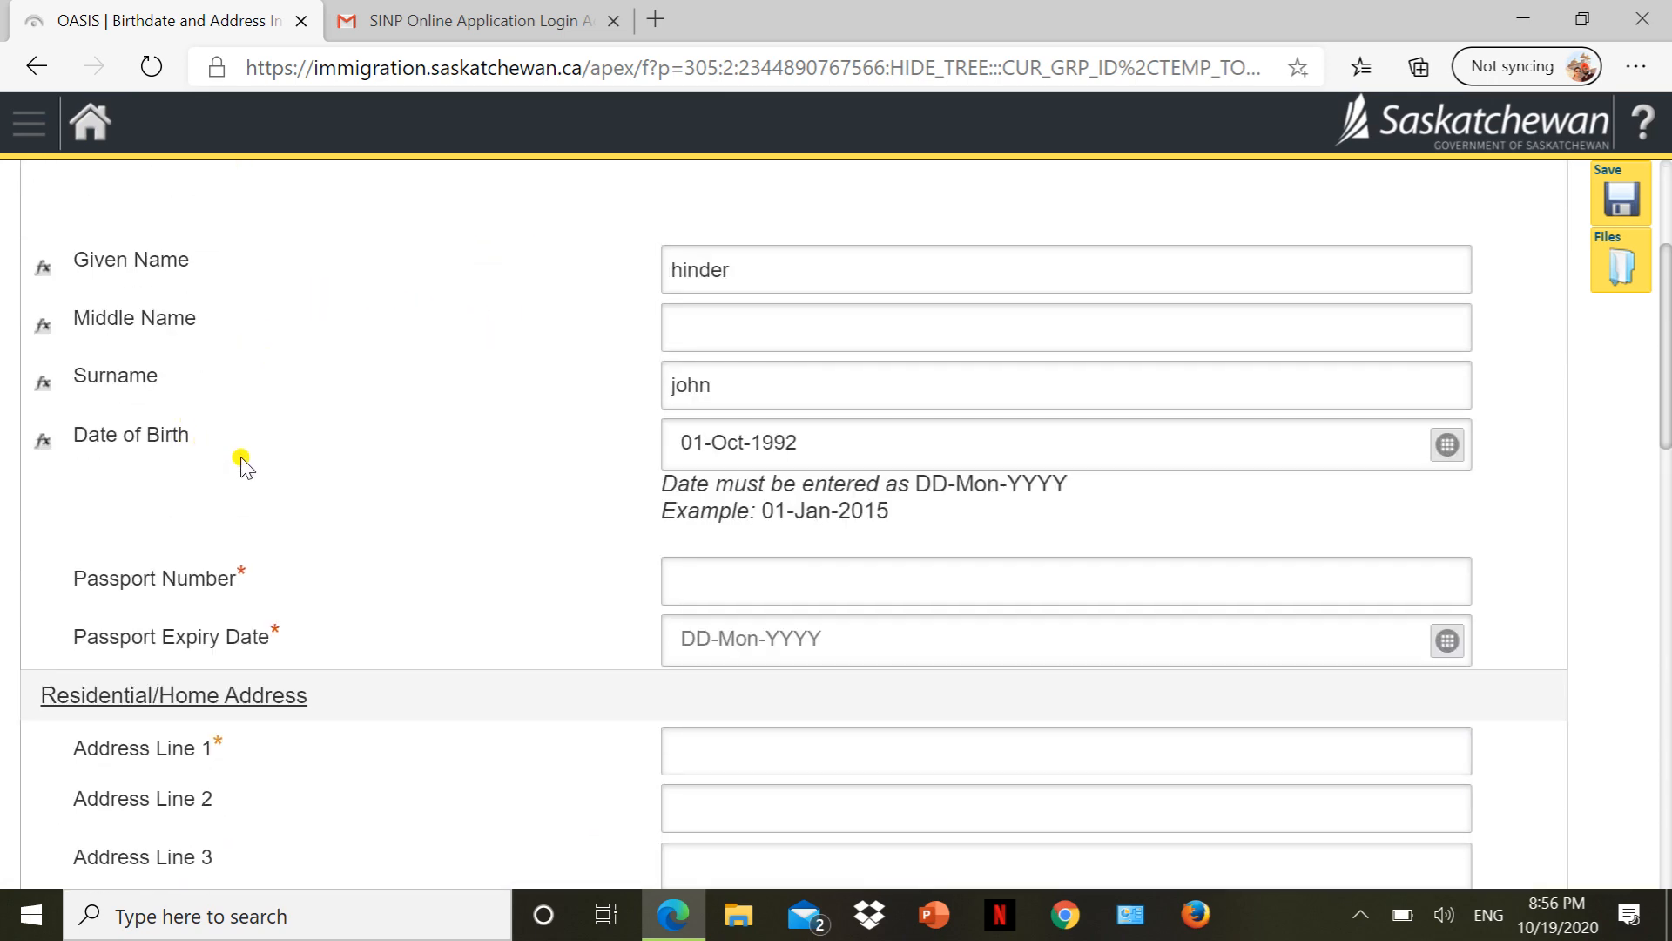
scroll(470, 471, "down", 2)
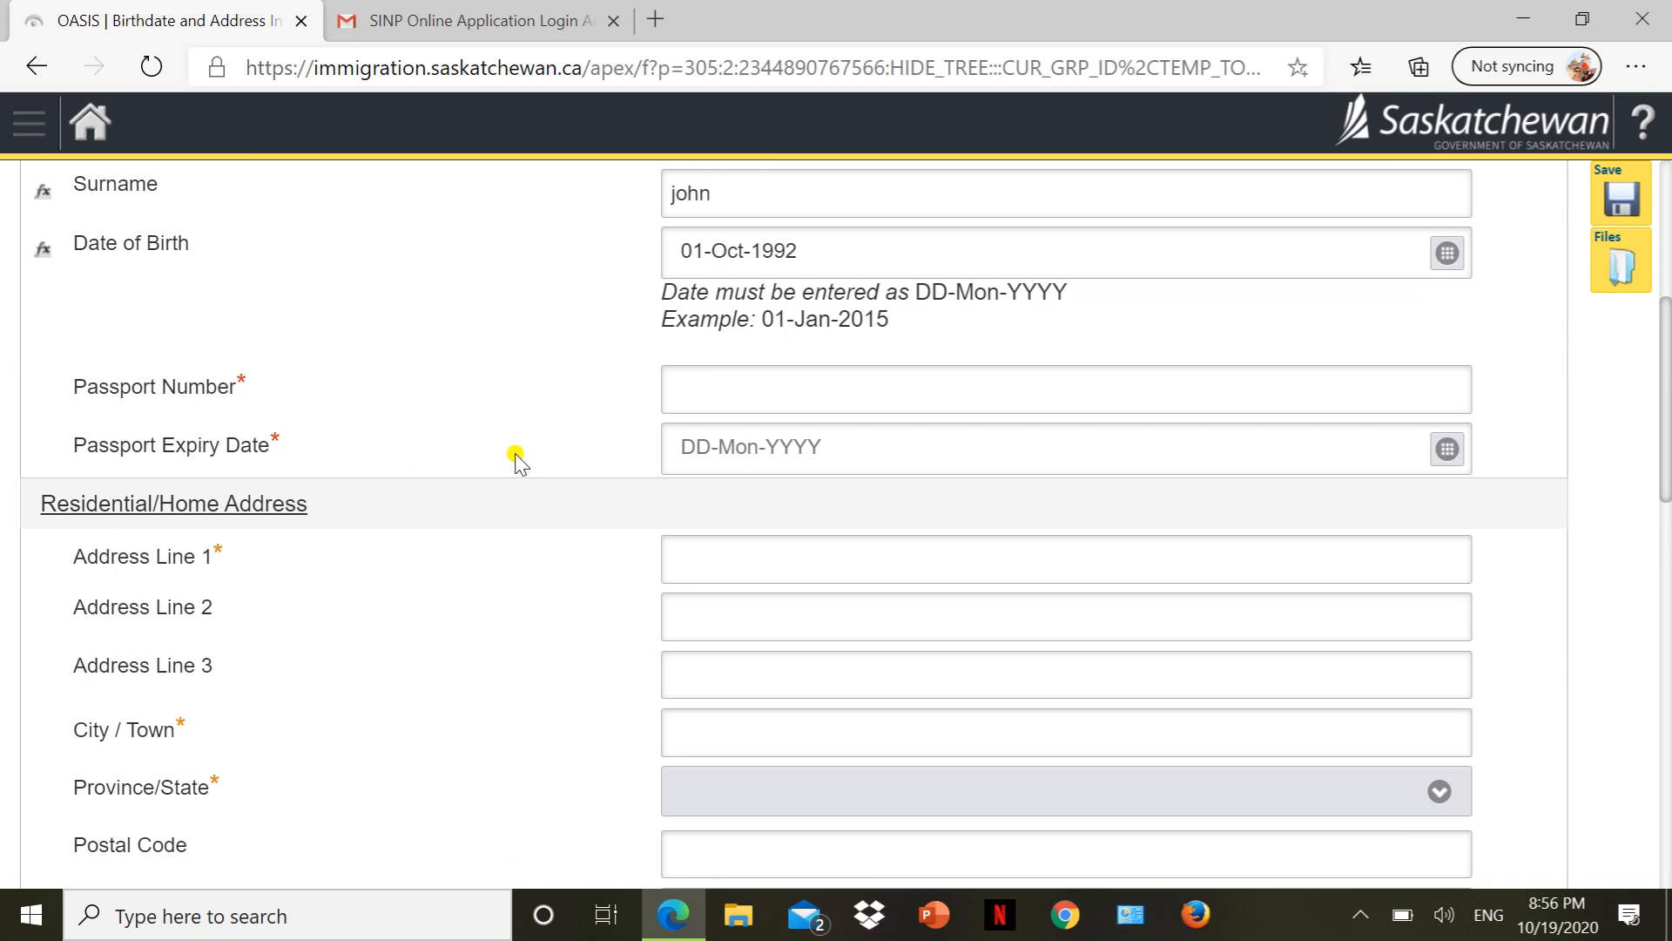
left_click(747, 393)
left_click(577, 386)
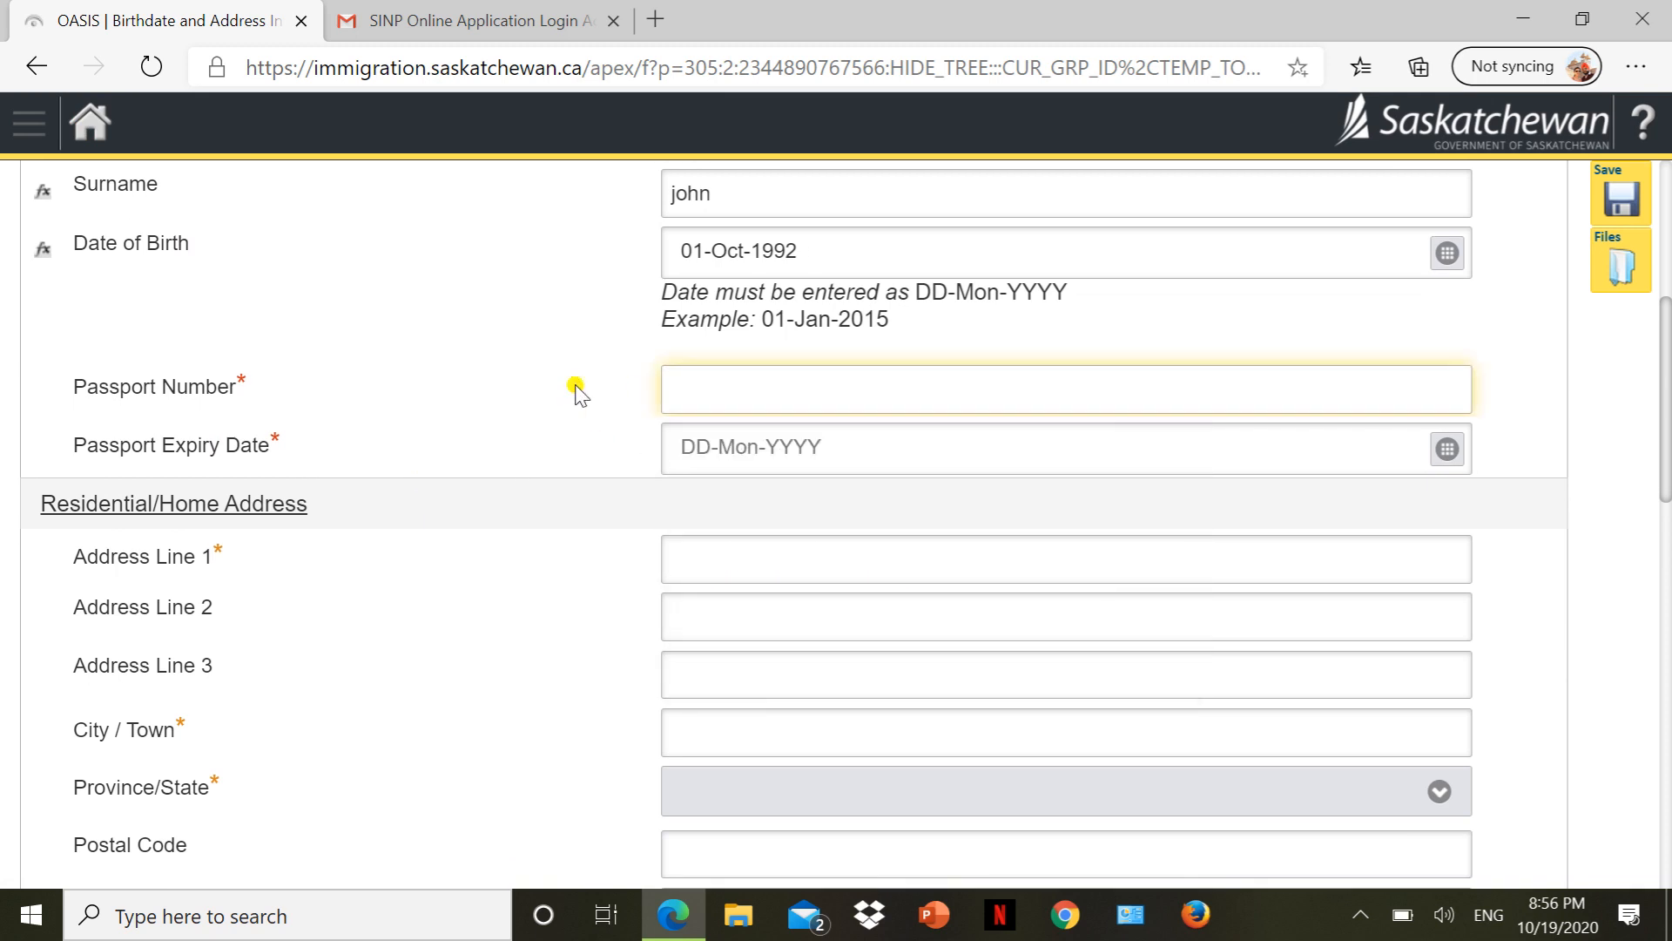
Answer 'Please select one' with the establish and operate a business in Saskatchewan option.
scroll(577, 391, "down", 4)
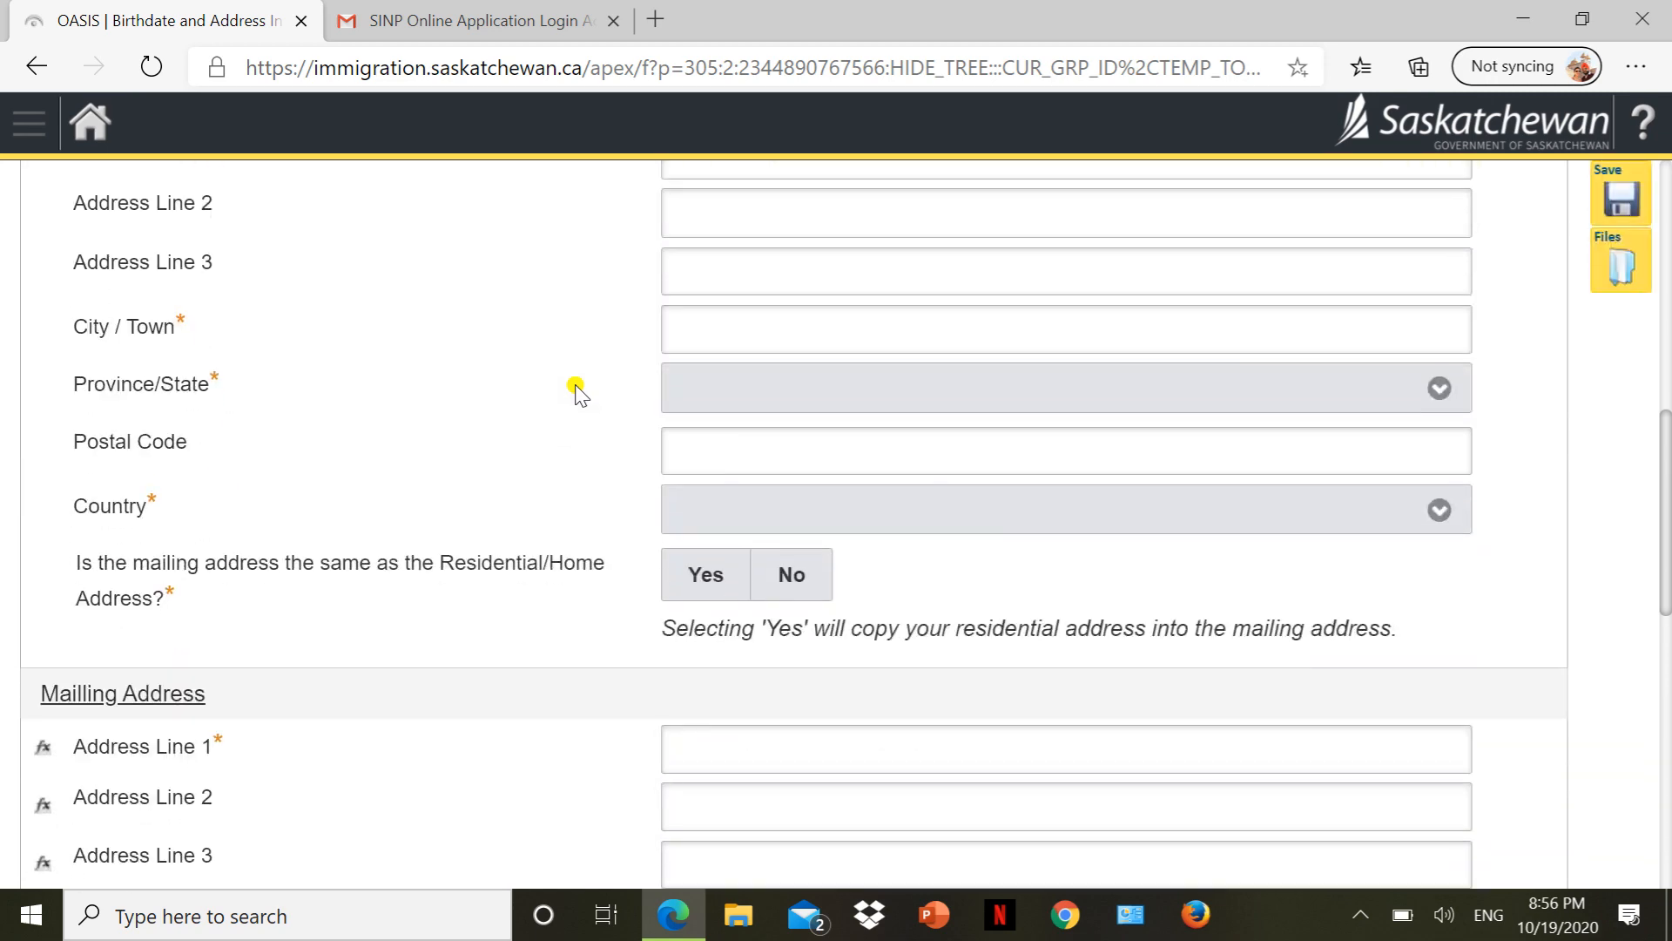
scroll(535, 344, "down", 6)
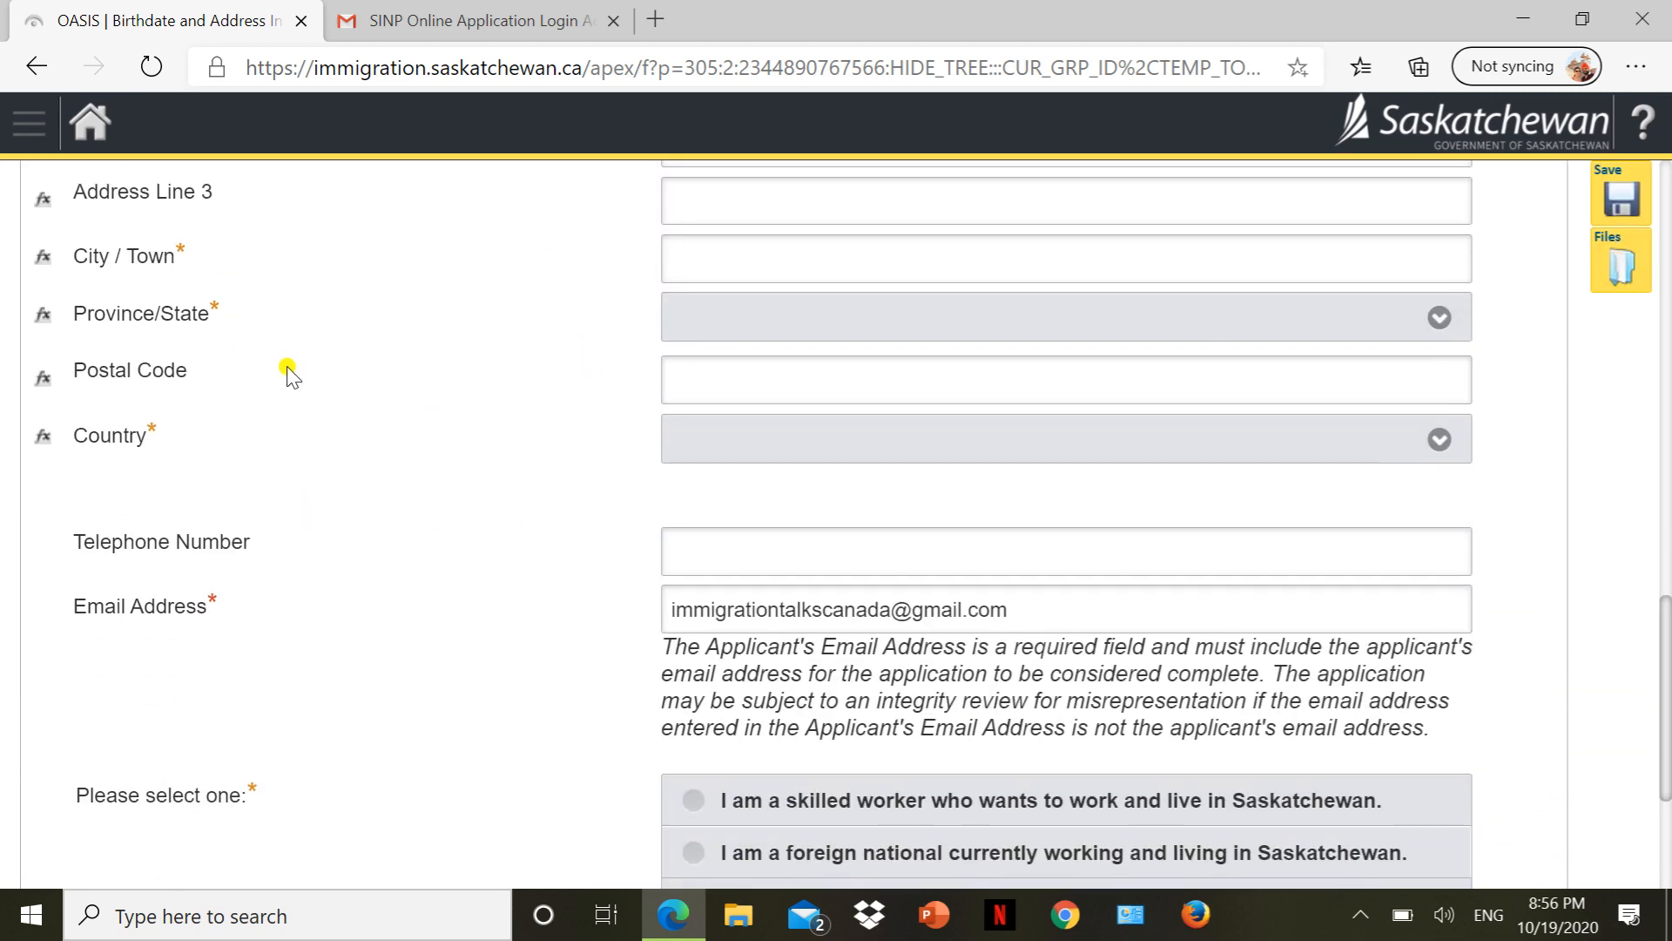
scroll(375, 566, "down", 3)
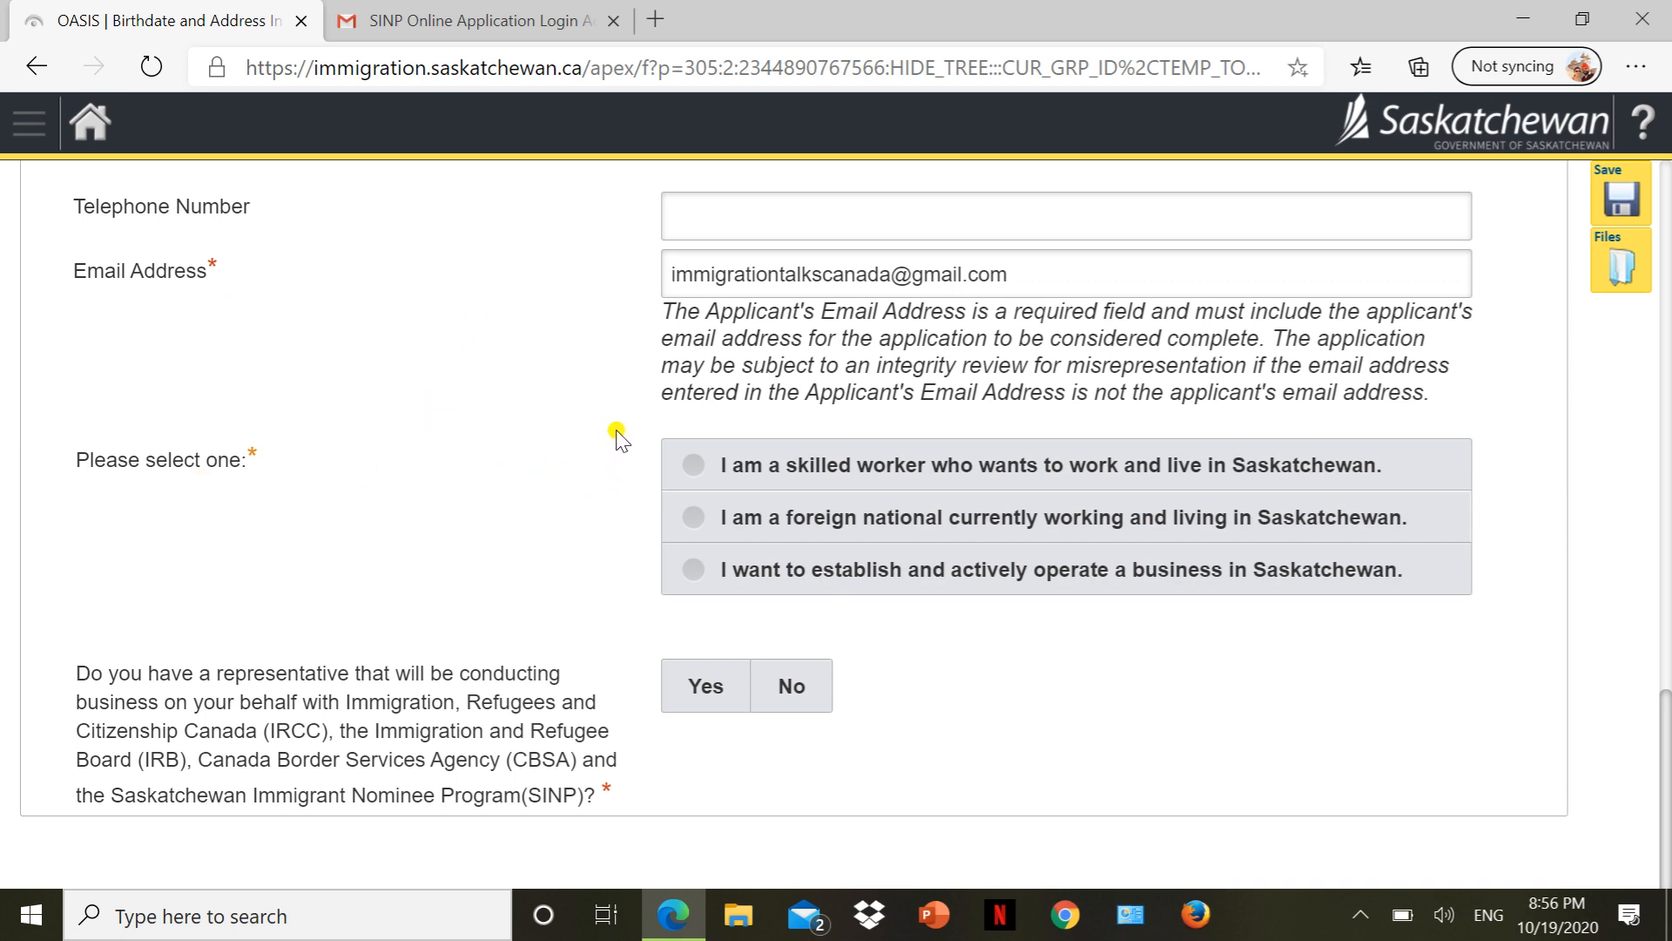
left_click(947, 516)
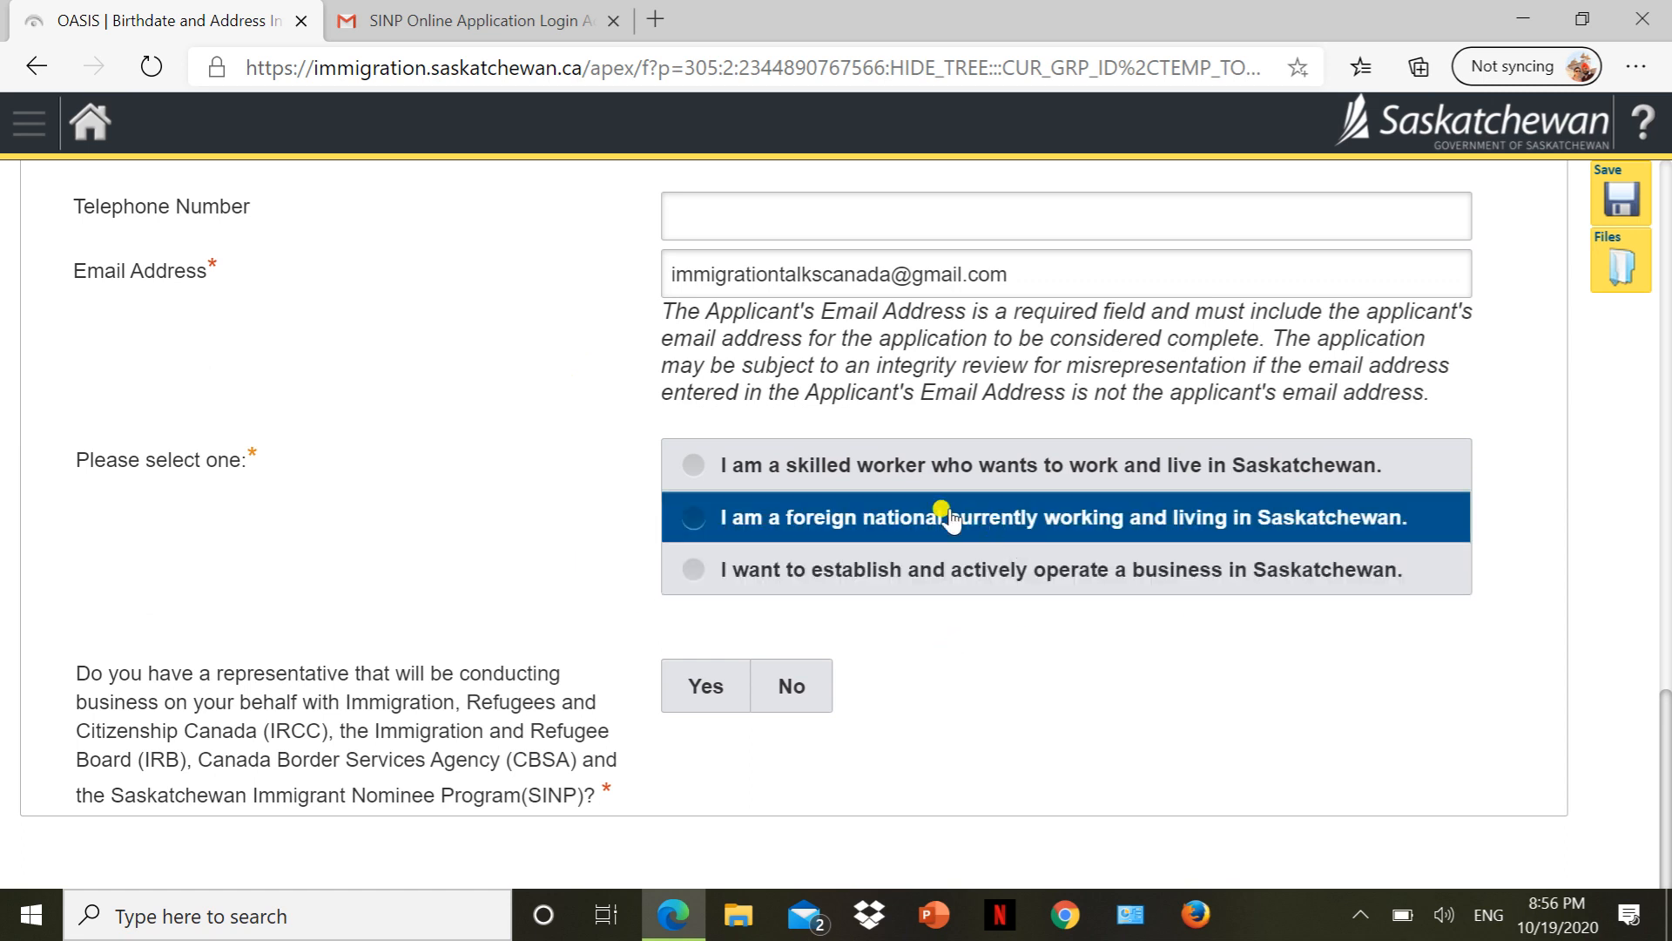
left_click(846, 476)
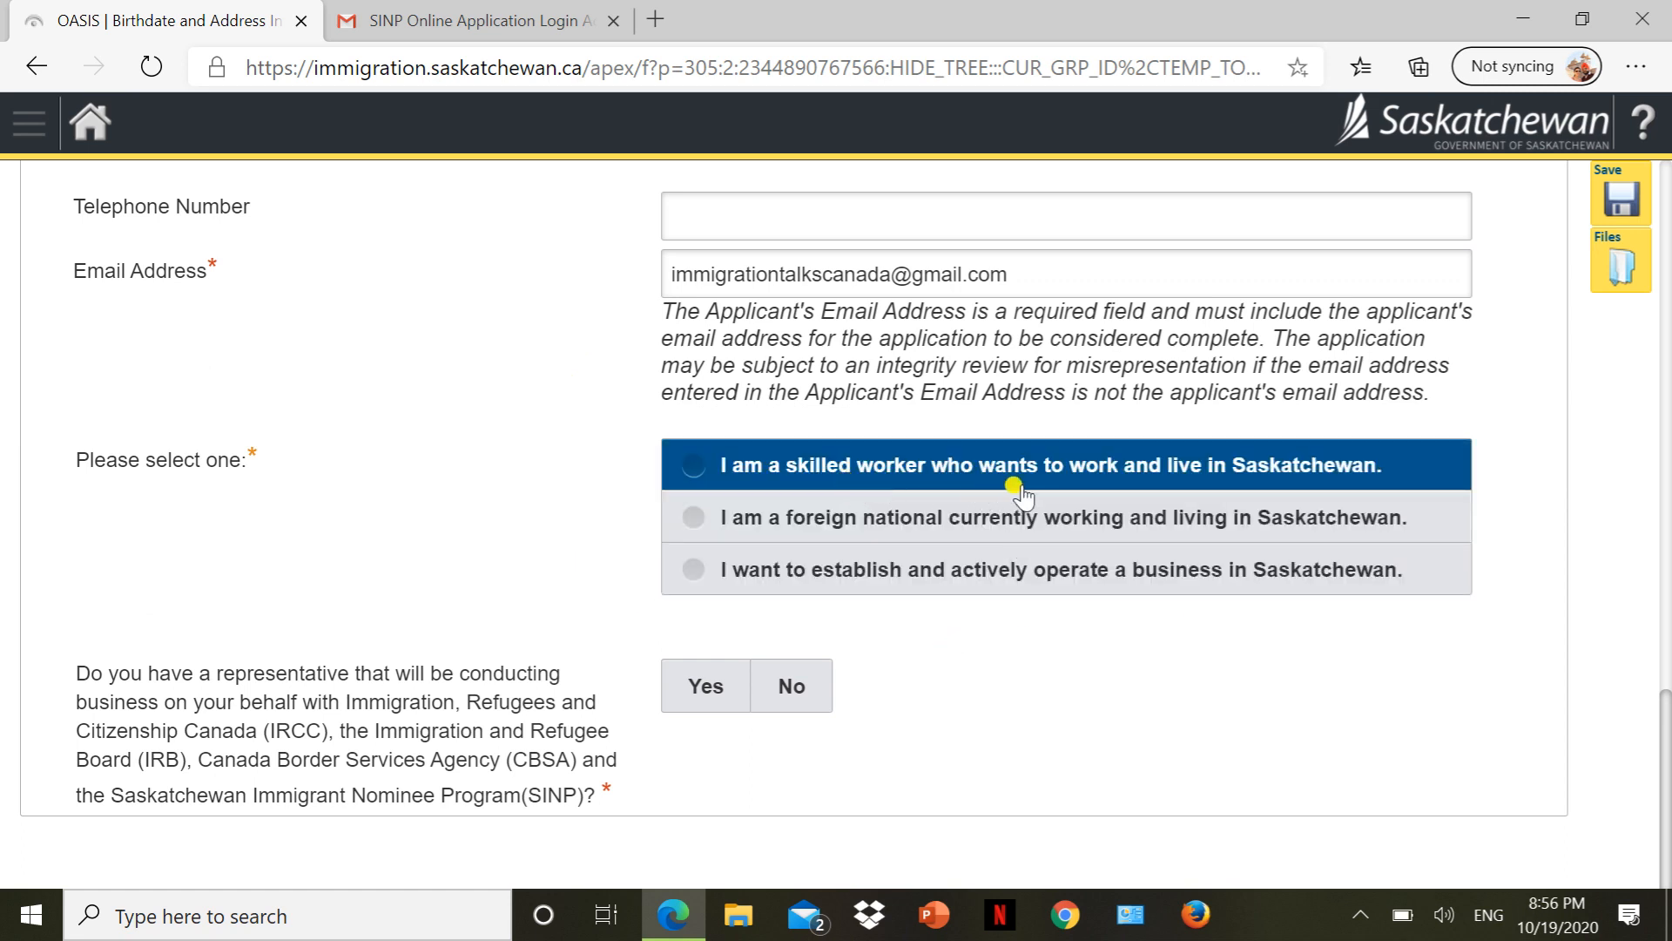
left_click(914, 568)
left_click(992, 524)
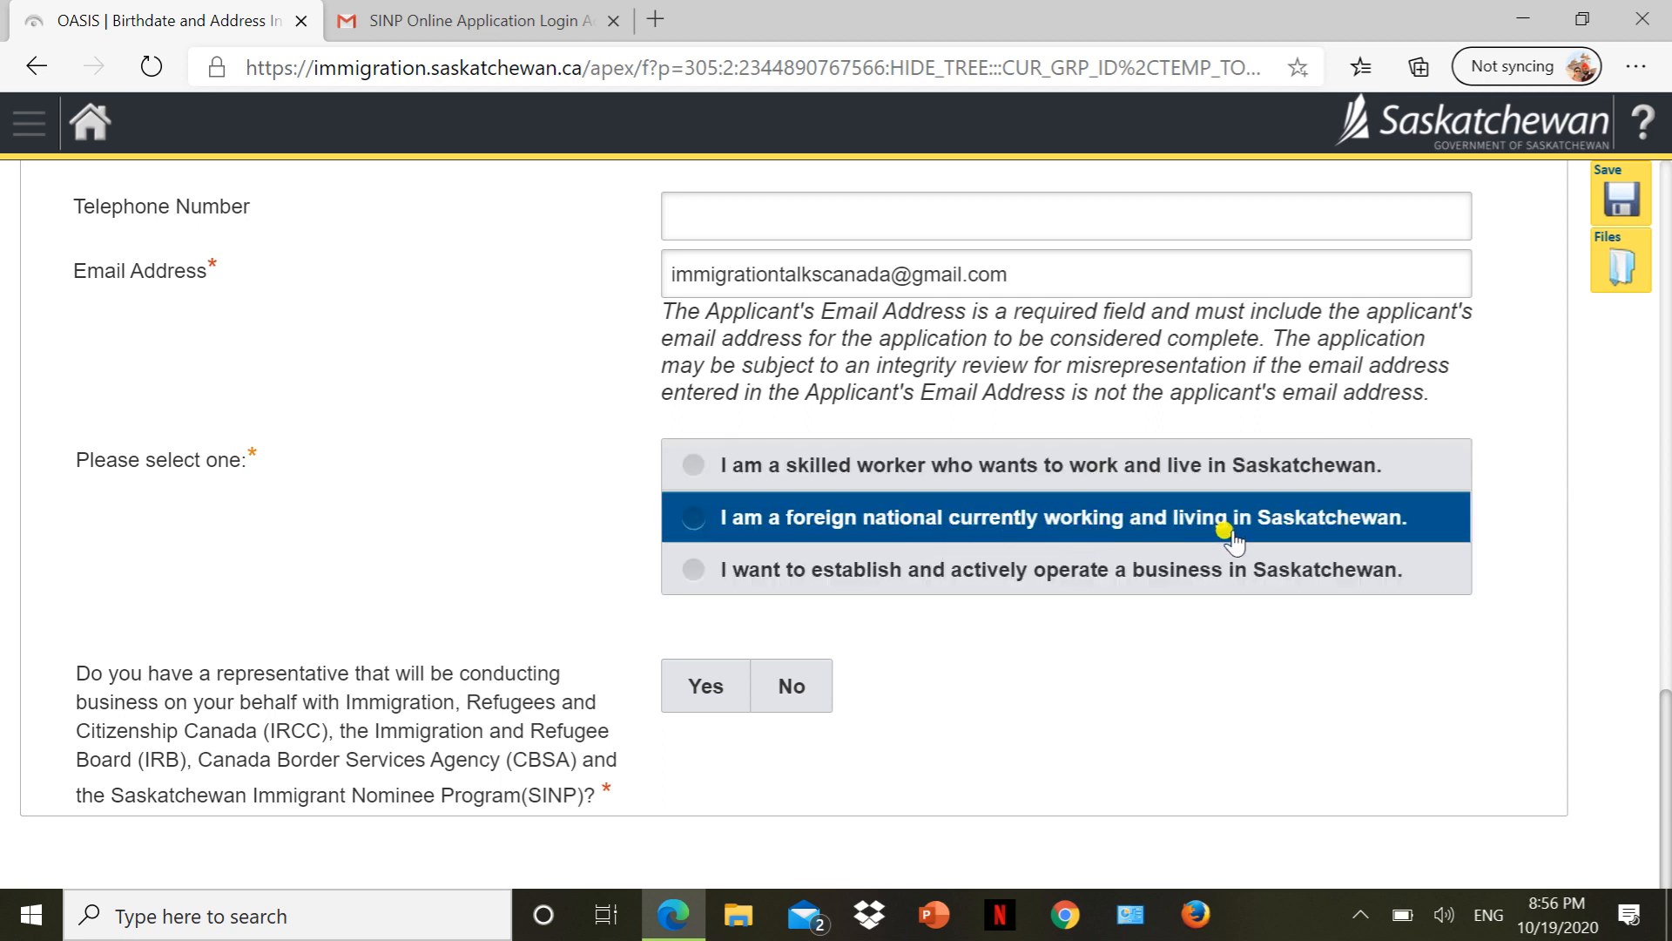
left_click(1206, 557)
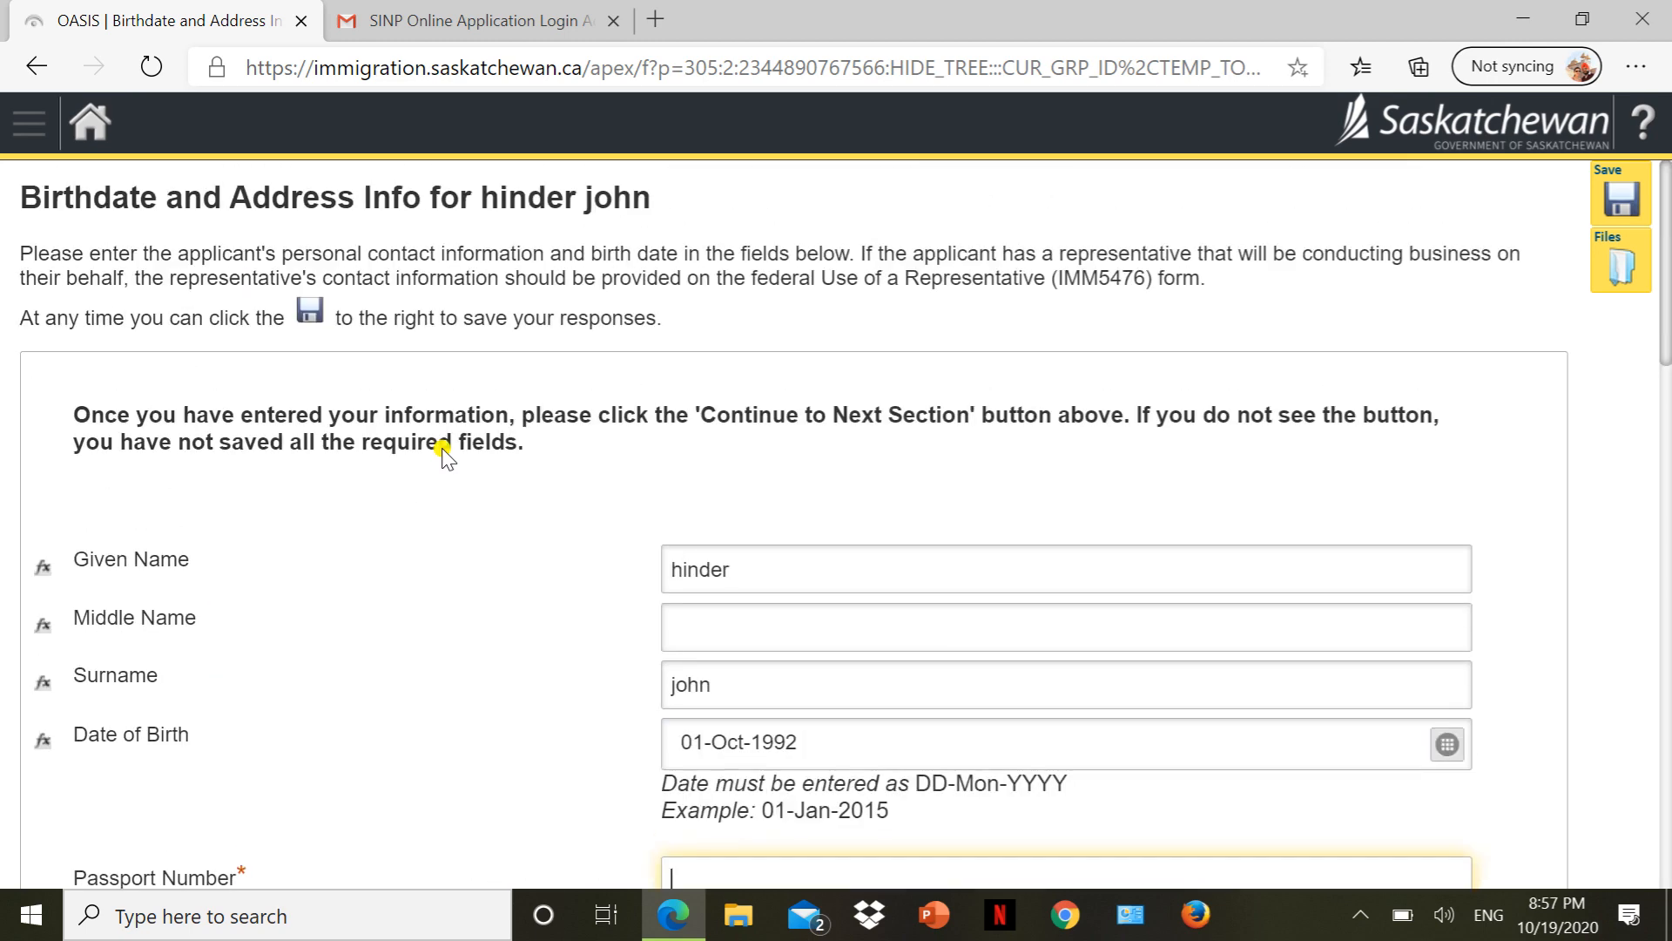
scroll(440, 444, "down", 2)
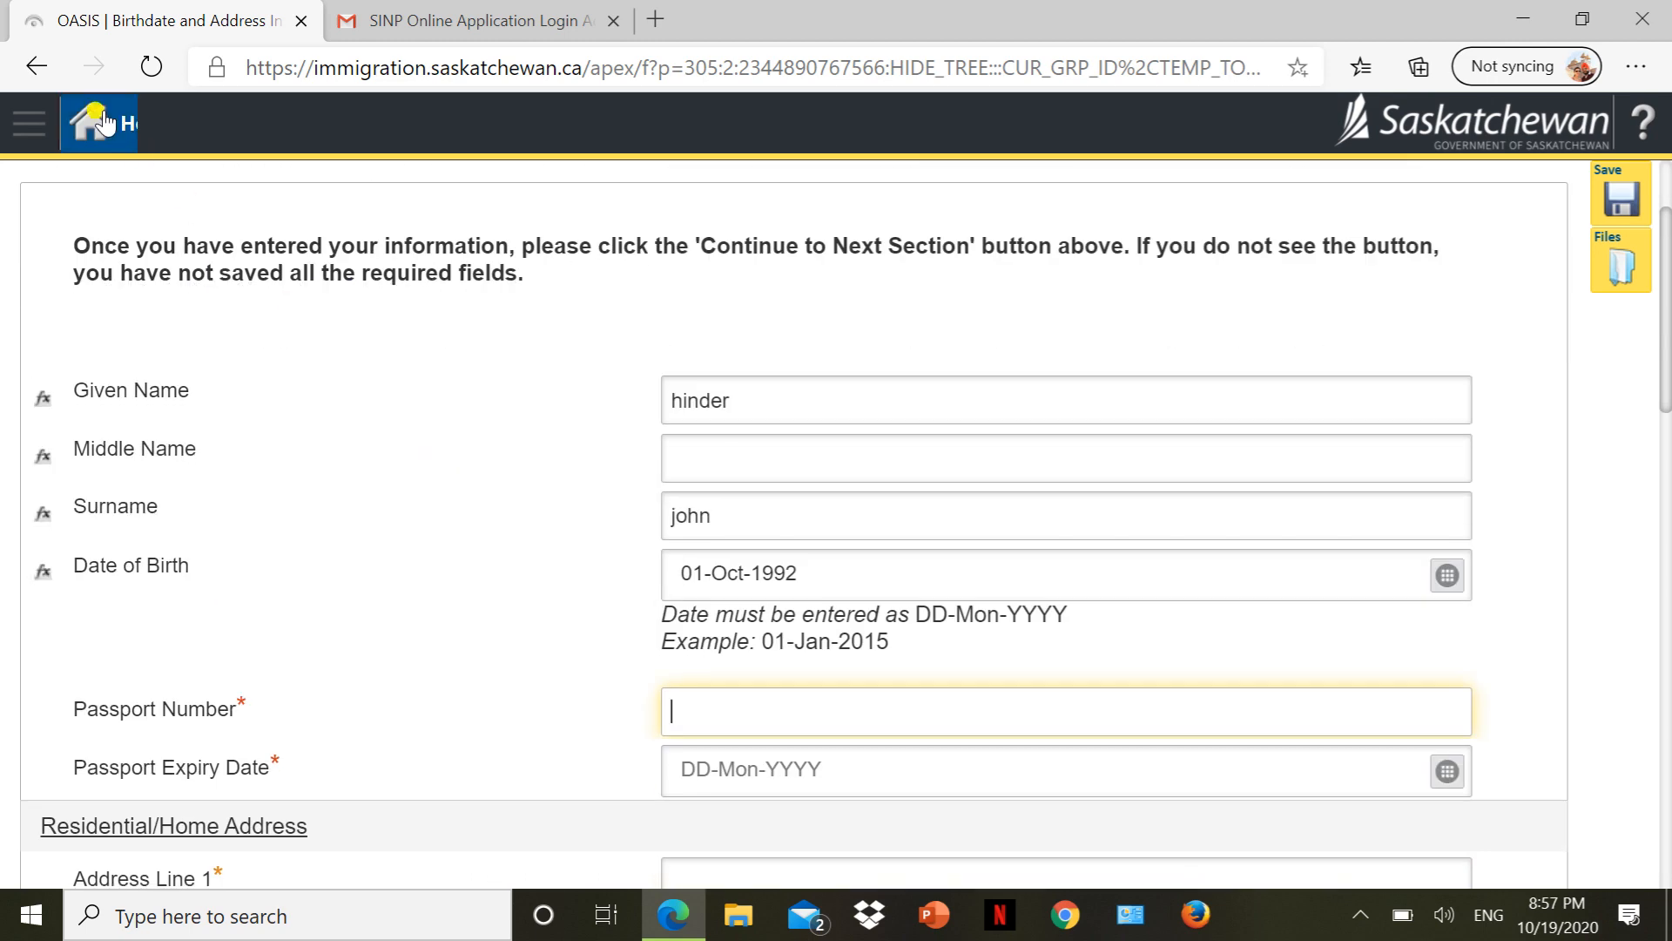
left_click(31, 75)
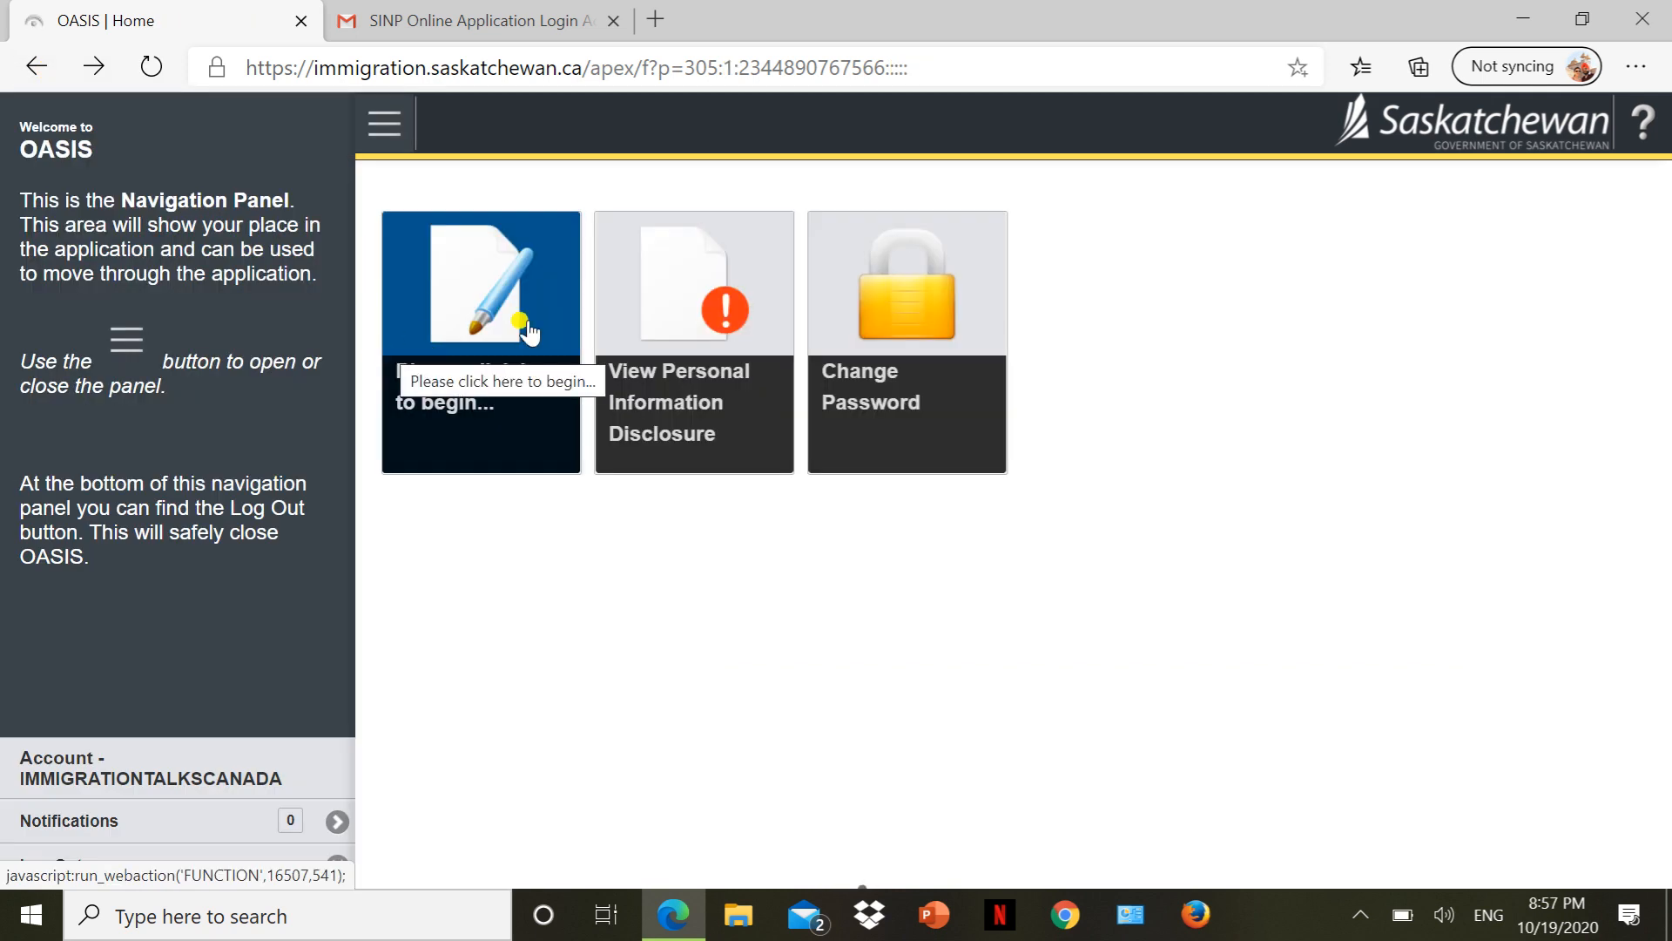
left_click(480, 323)
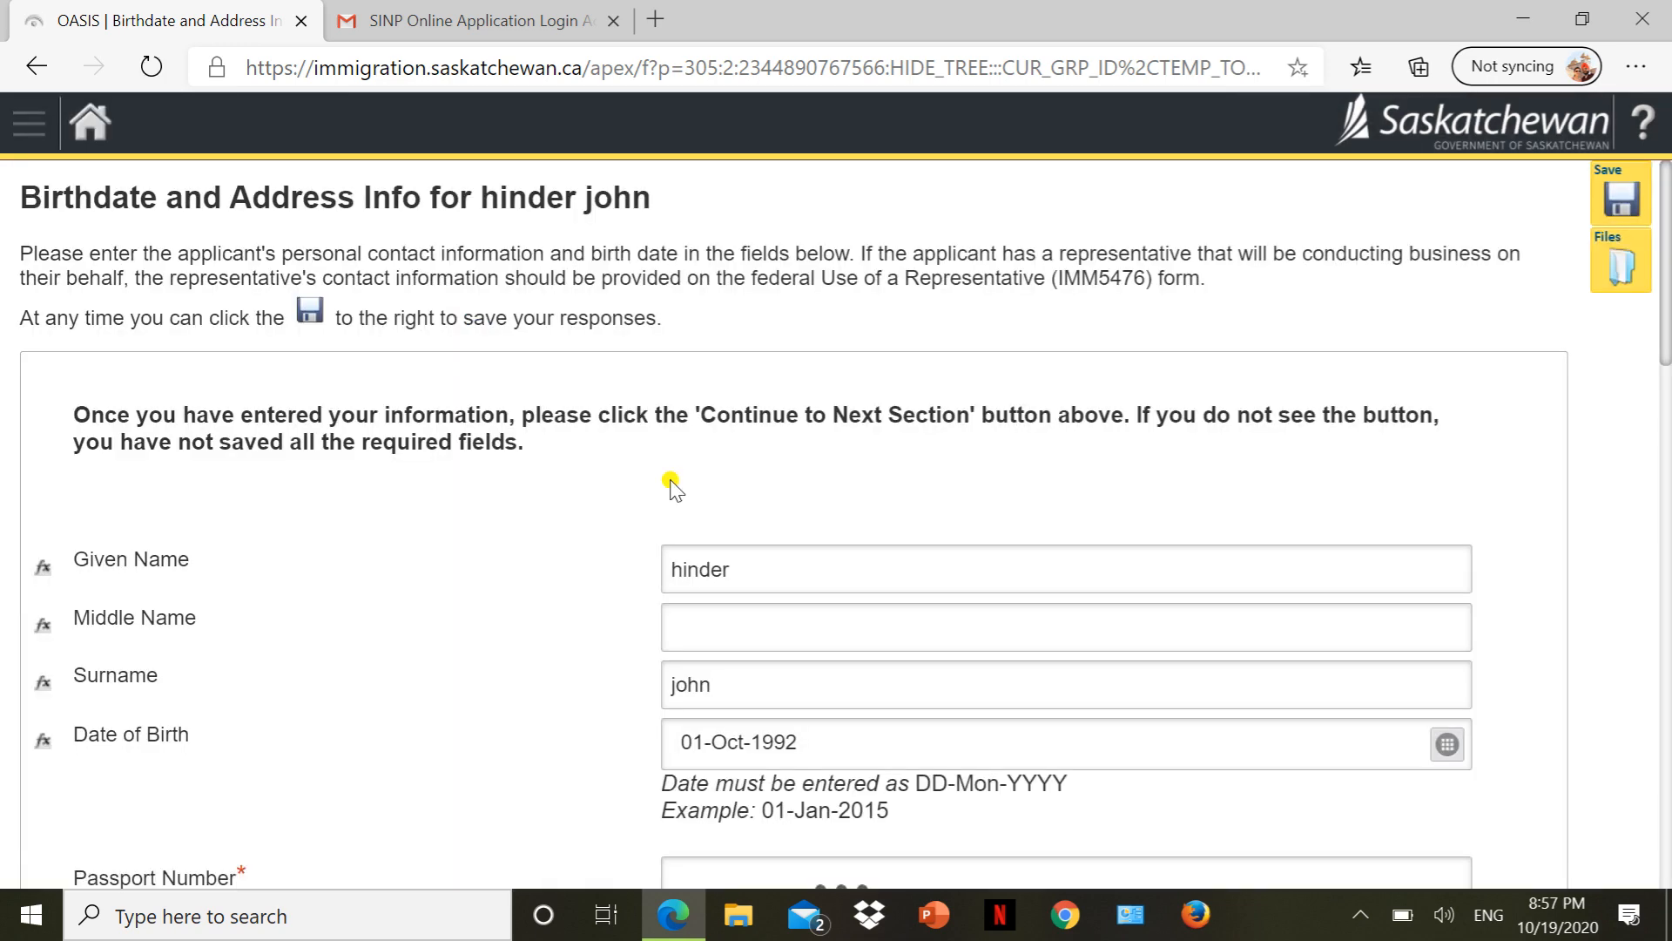
scroll(672, 479, "down", 10)
scroll(671, 479, "up", 5)
scroll(672, 485, "up", 1)
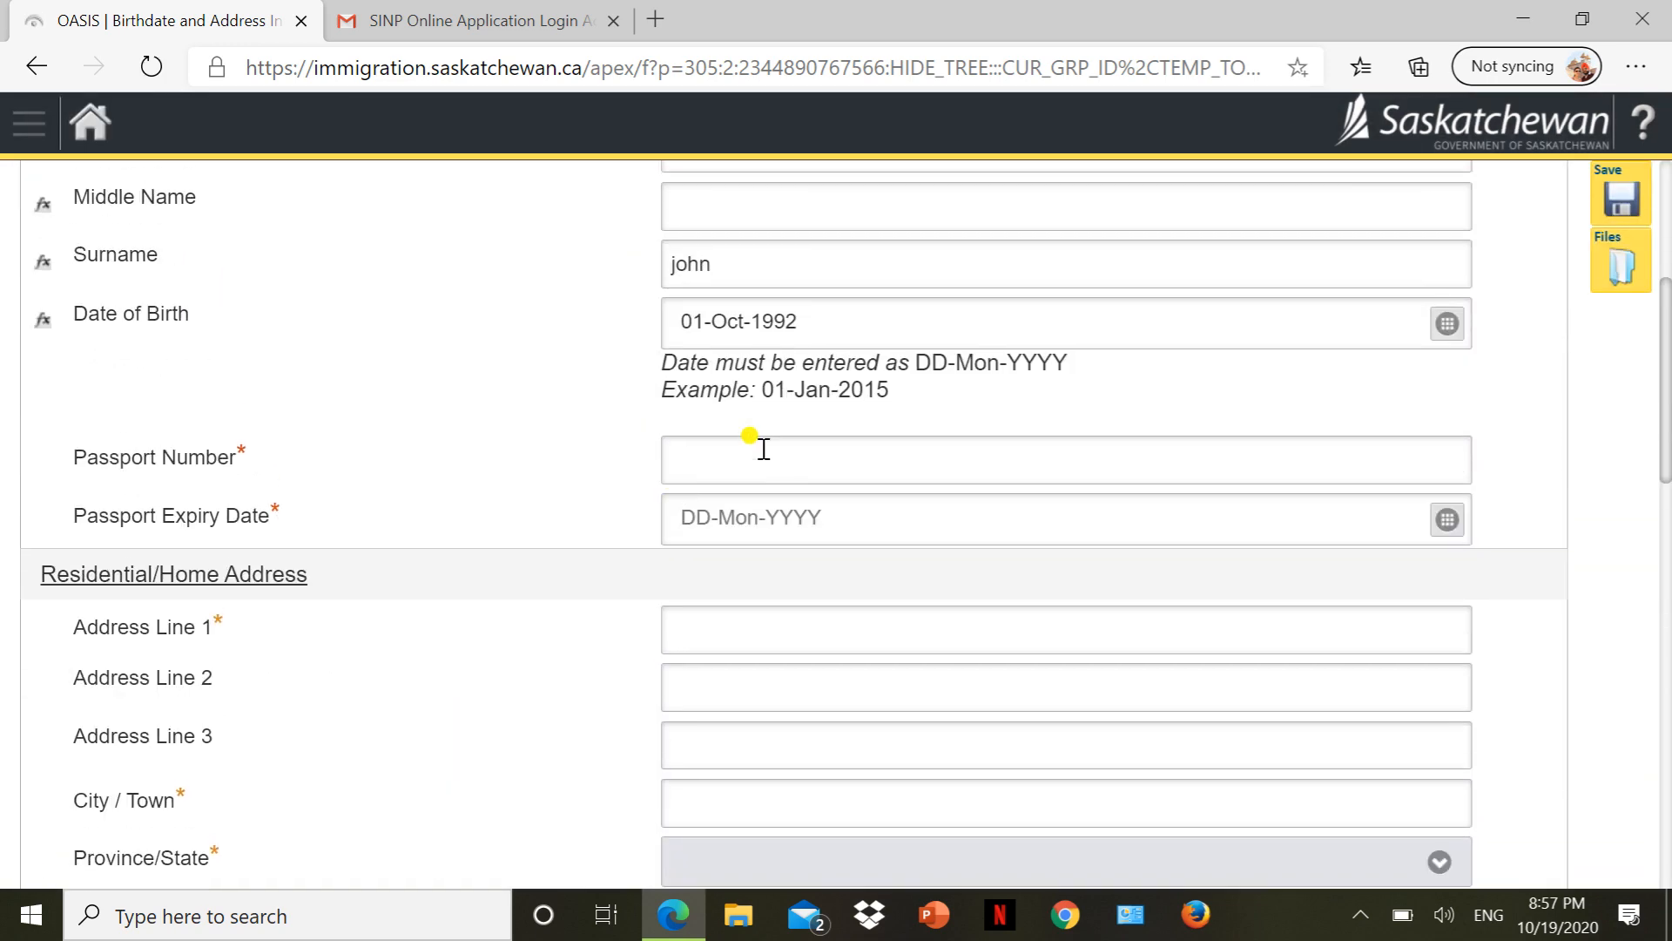
left_click(746, 453)
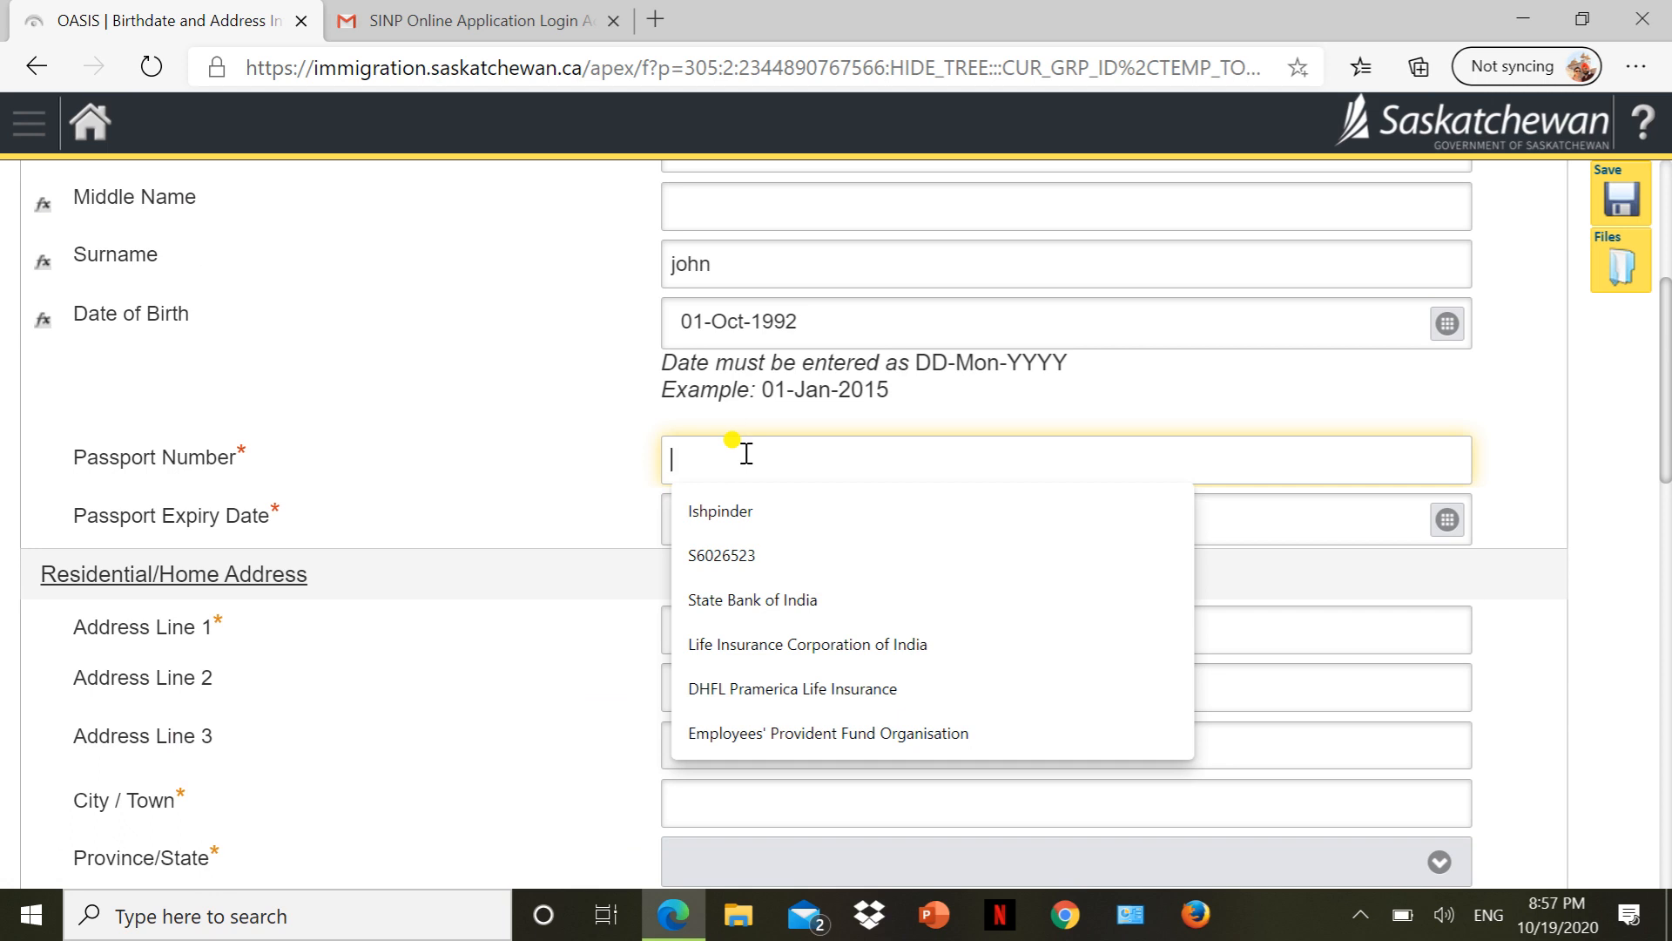
type("M")
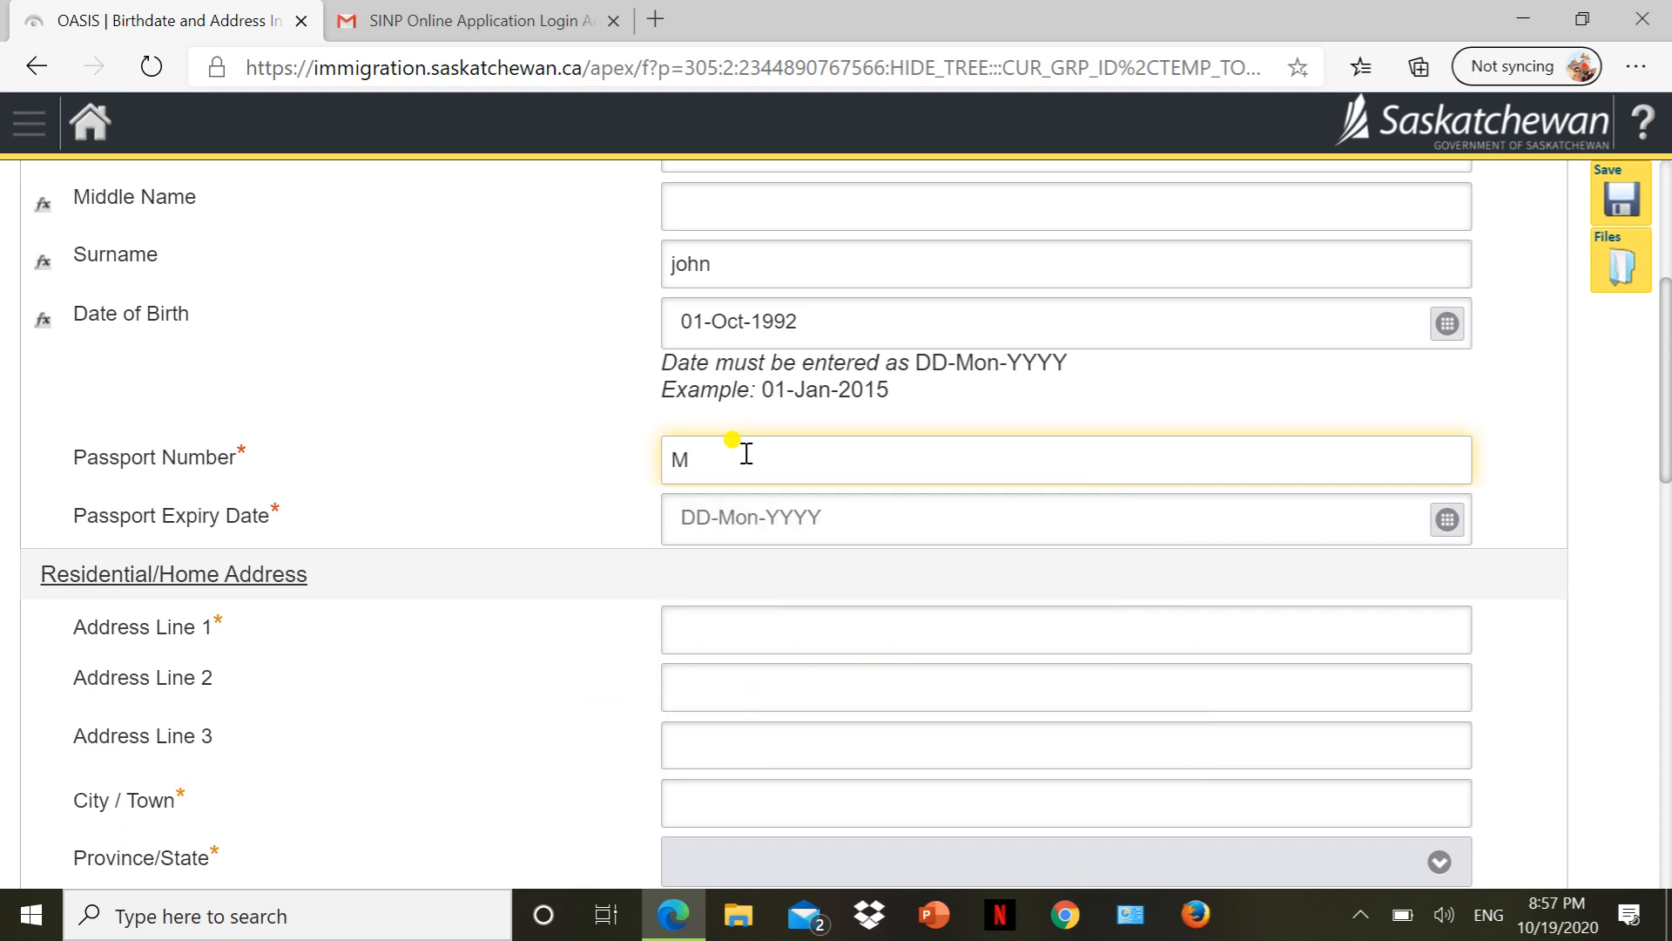
type("456789")
left_click(798, 510)
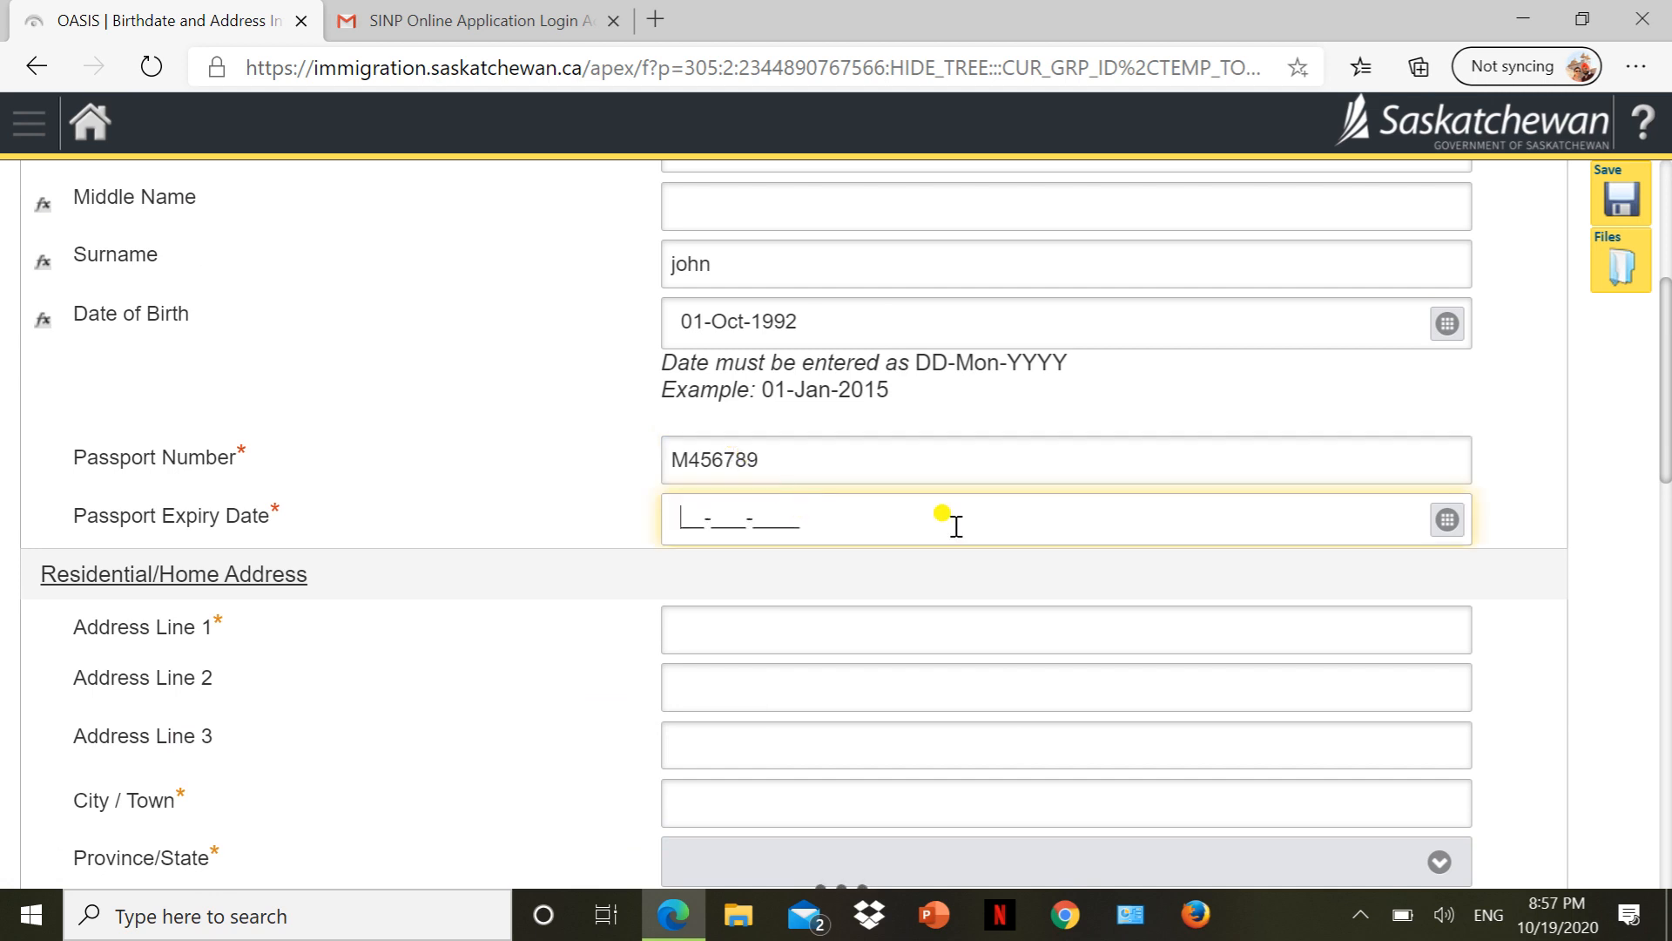
left_click(1447, 521)
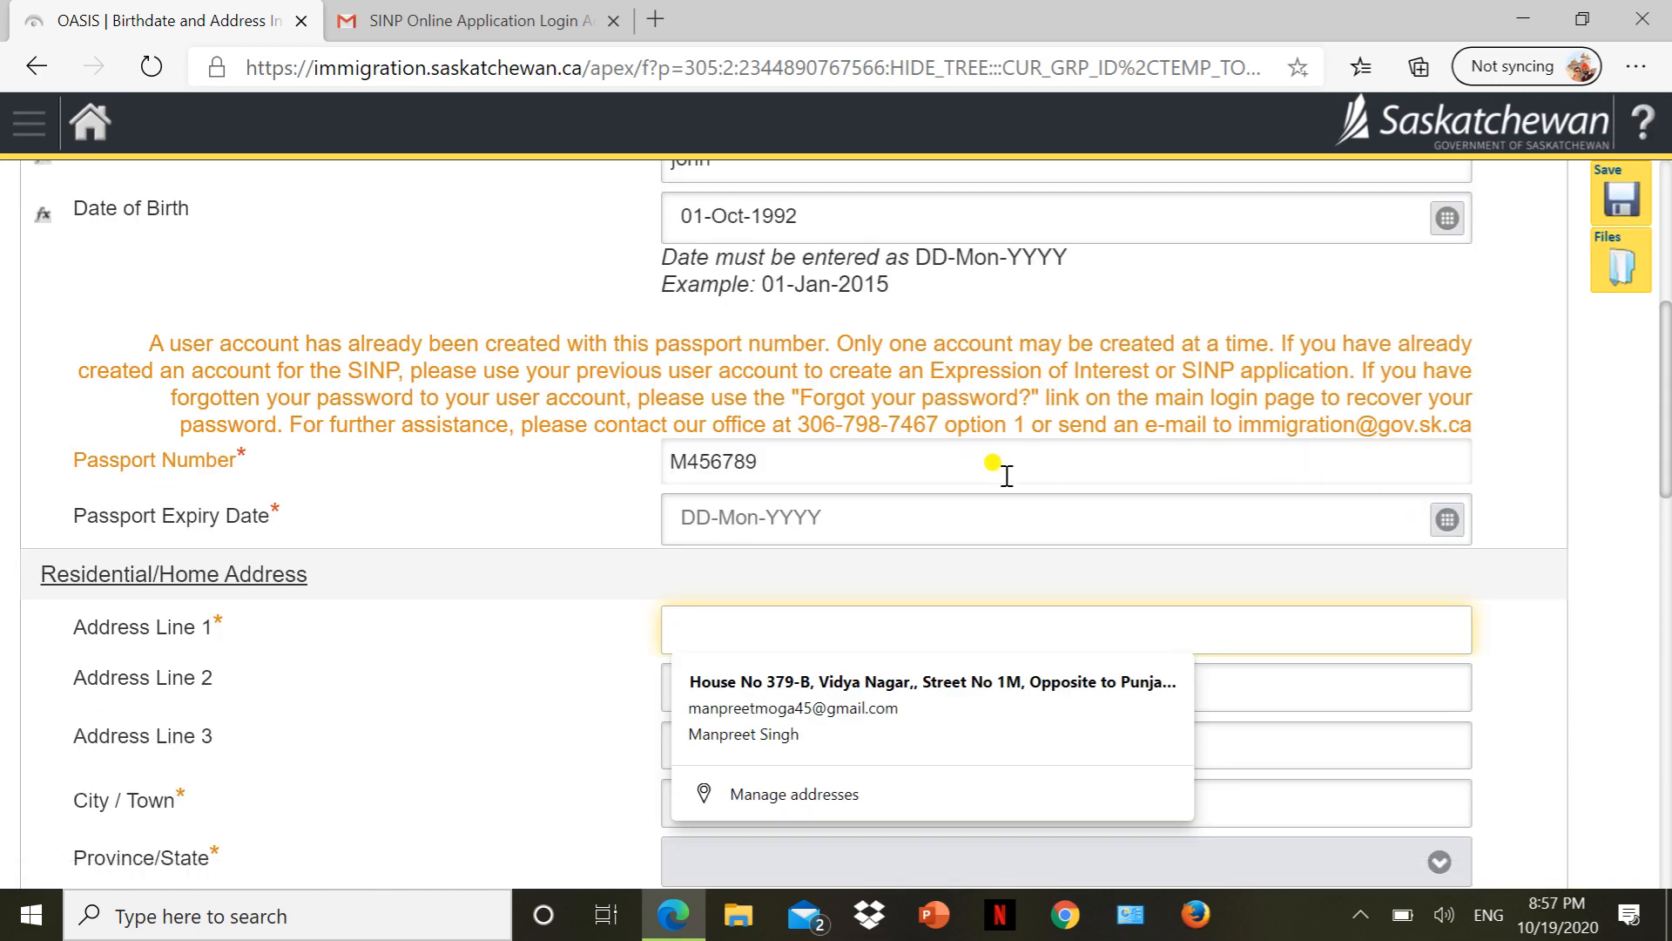
left_click(974, 479)
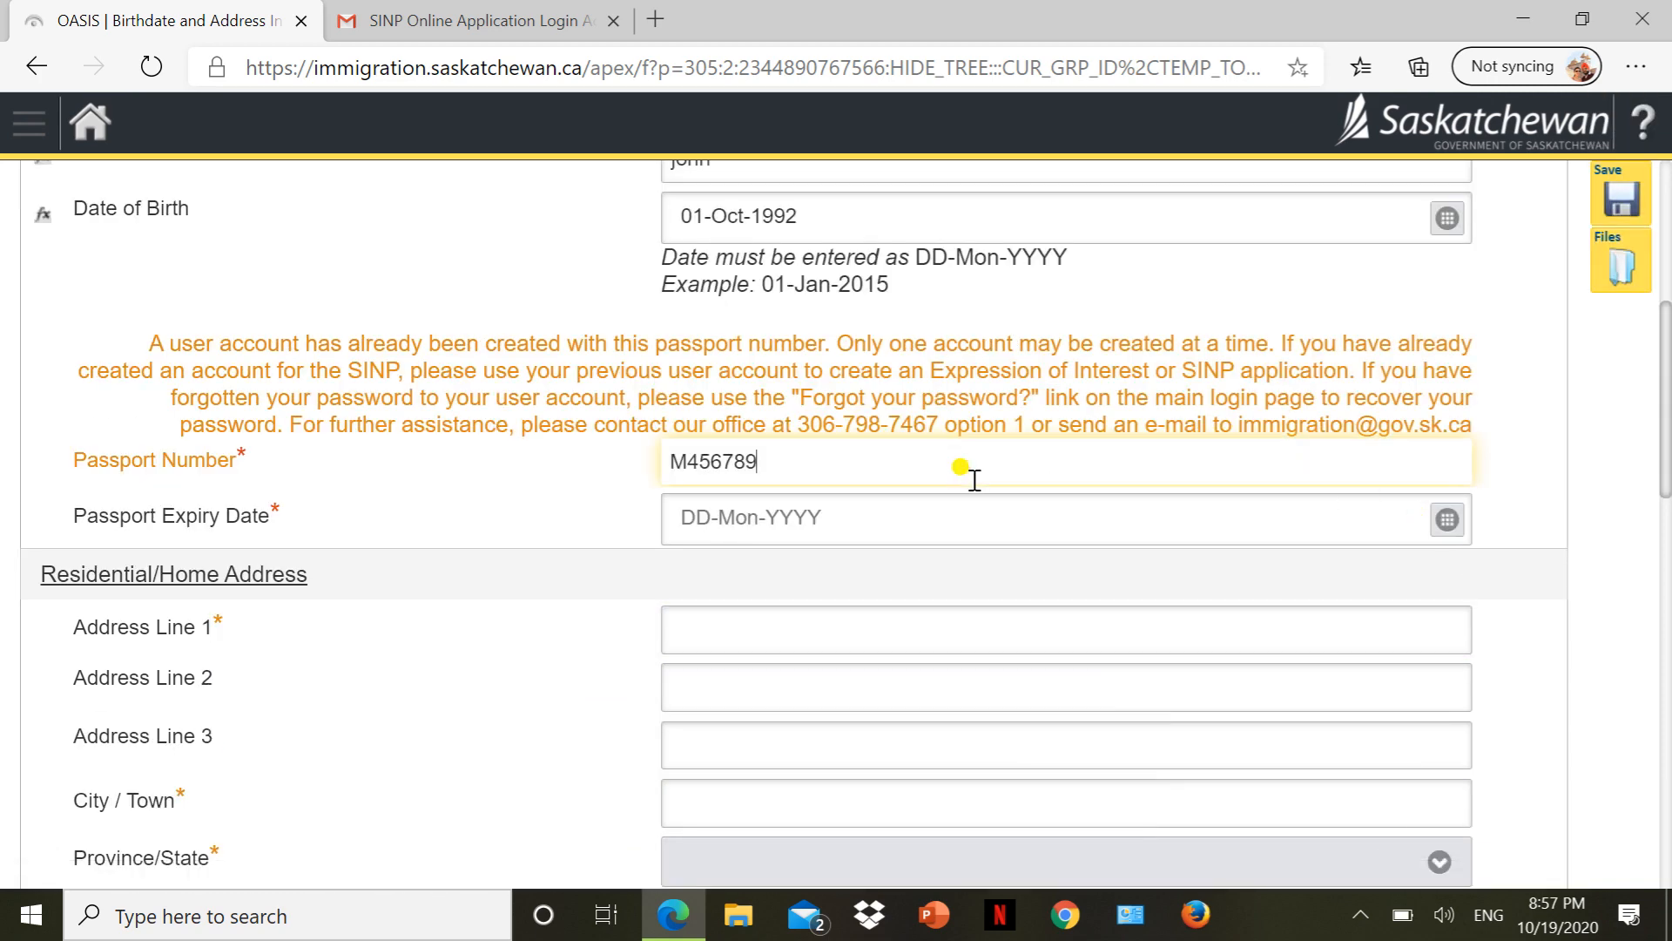
key("BackSpace")
type("0")
left_click(1362, 543)
left_click(1447, 520)
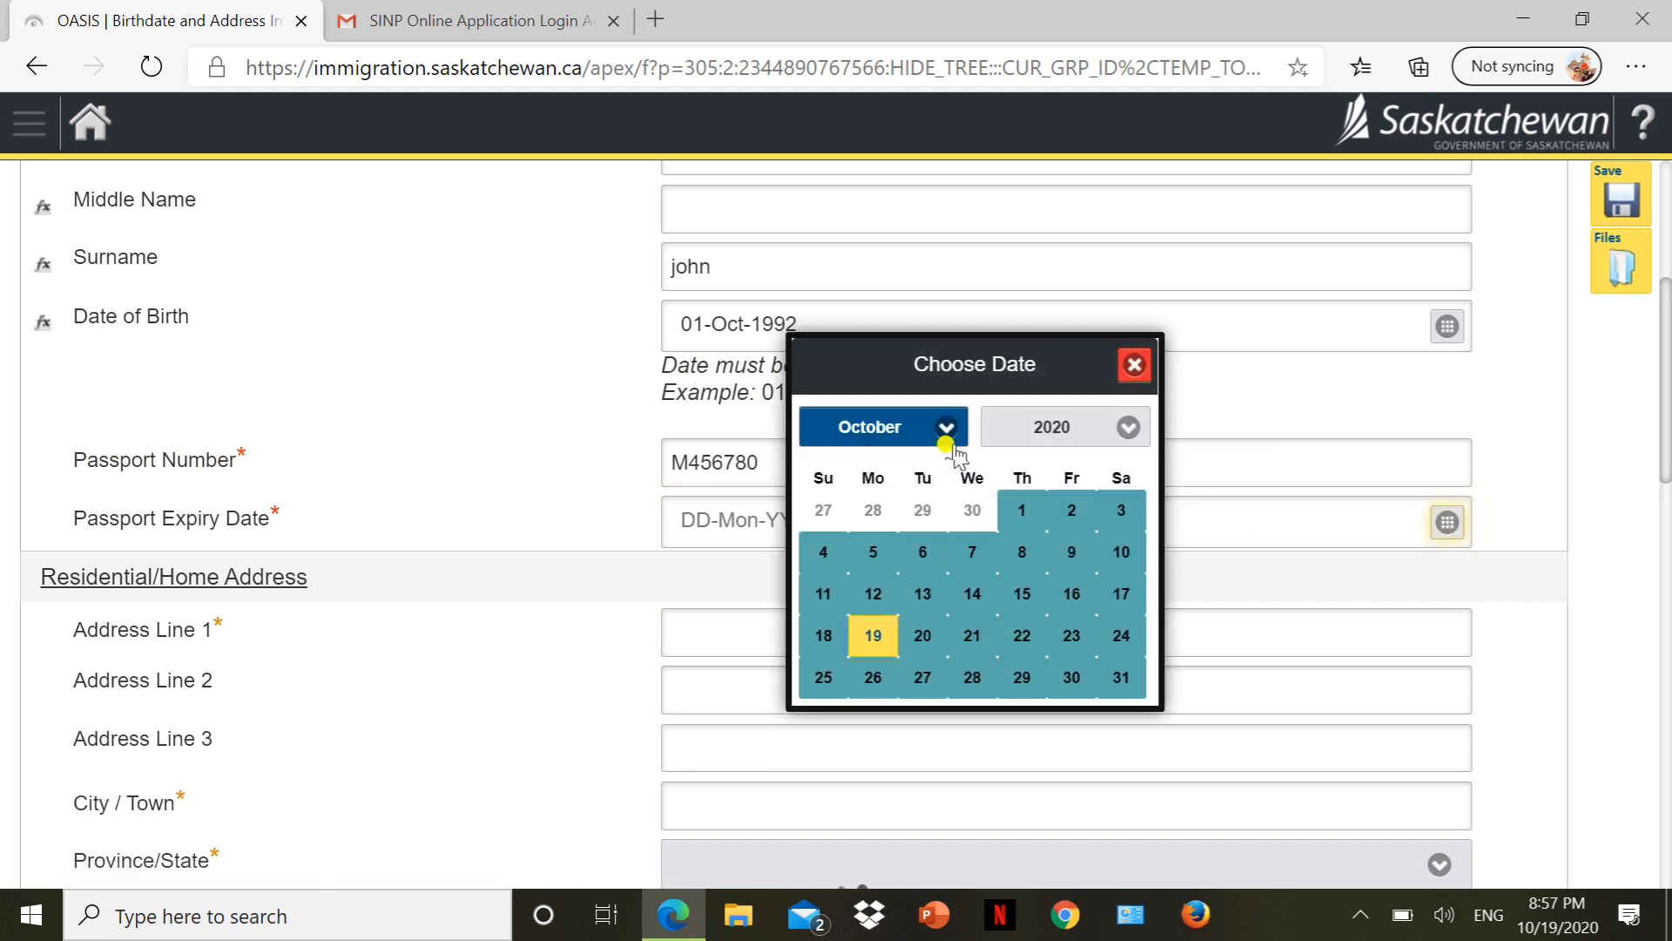
Switch the passport expiry date picker's year from 2020 to 2022, showing October 2022.
left_click(1118, 435)
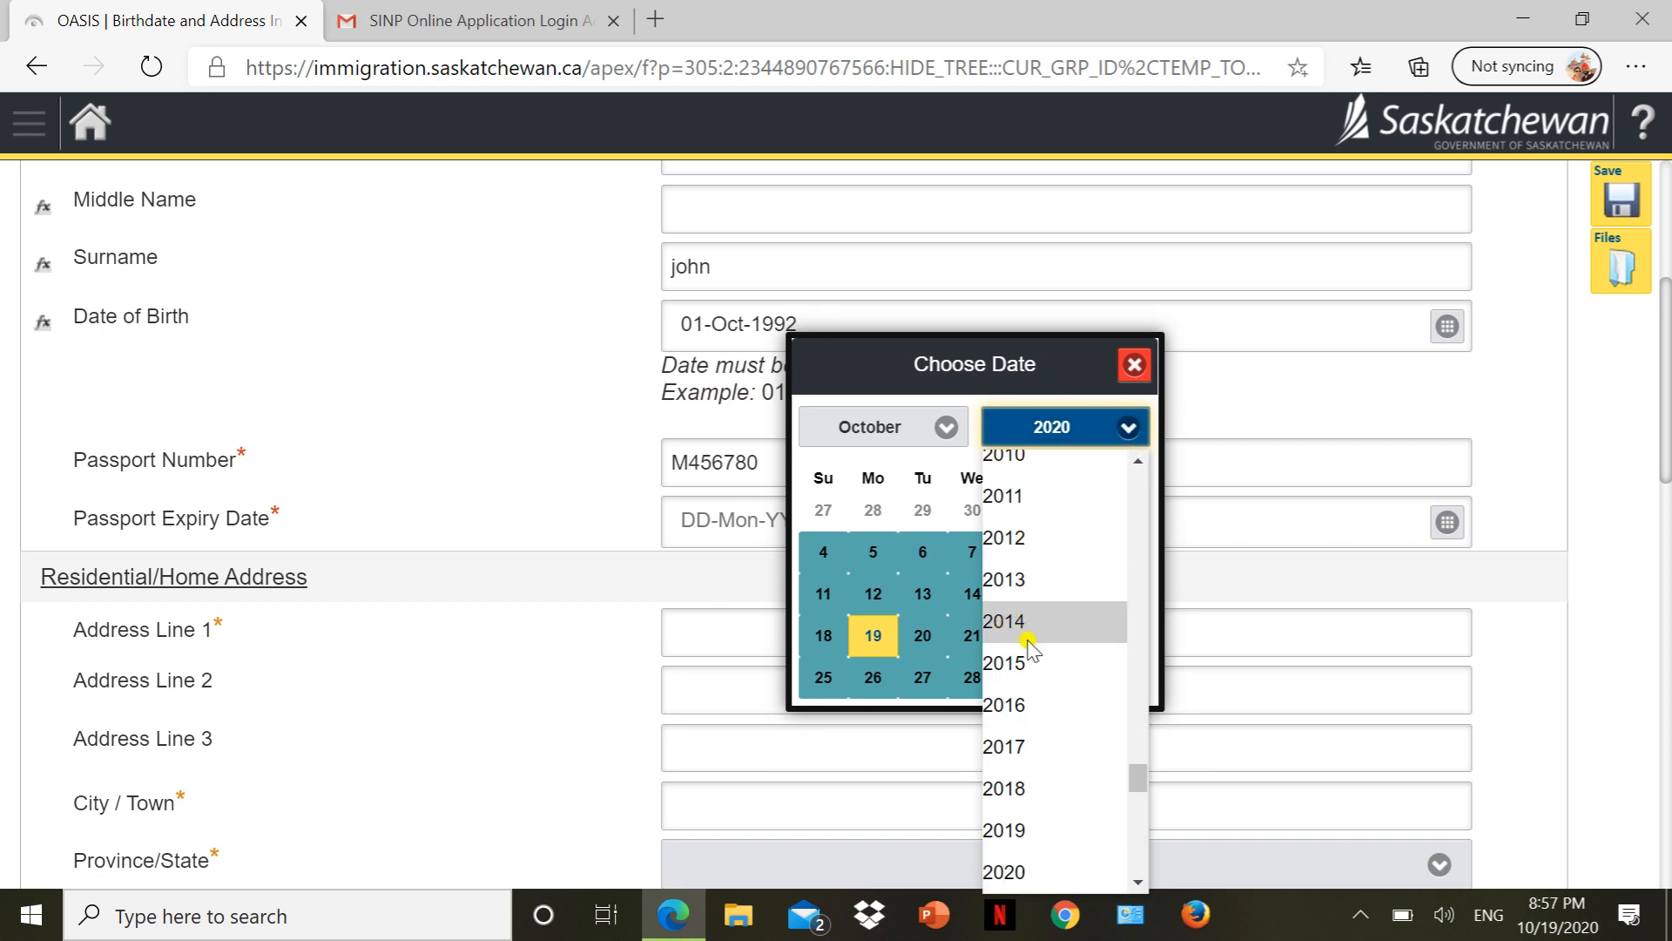
scroll(1029, 640, "down", 2)
scroll(1030, 649, "down", 1)
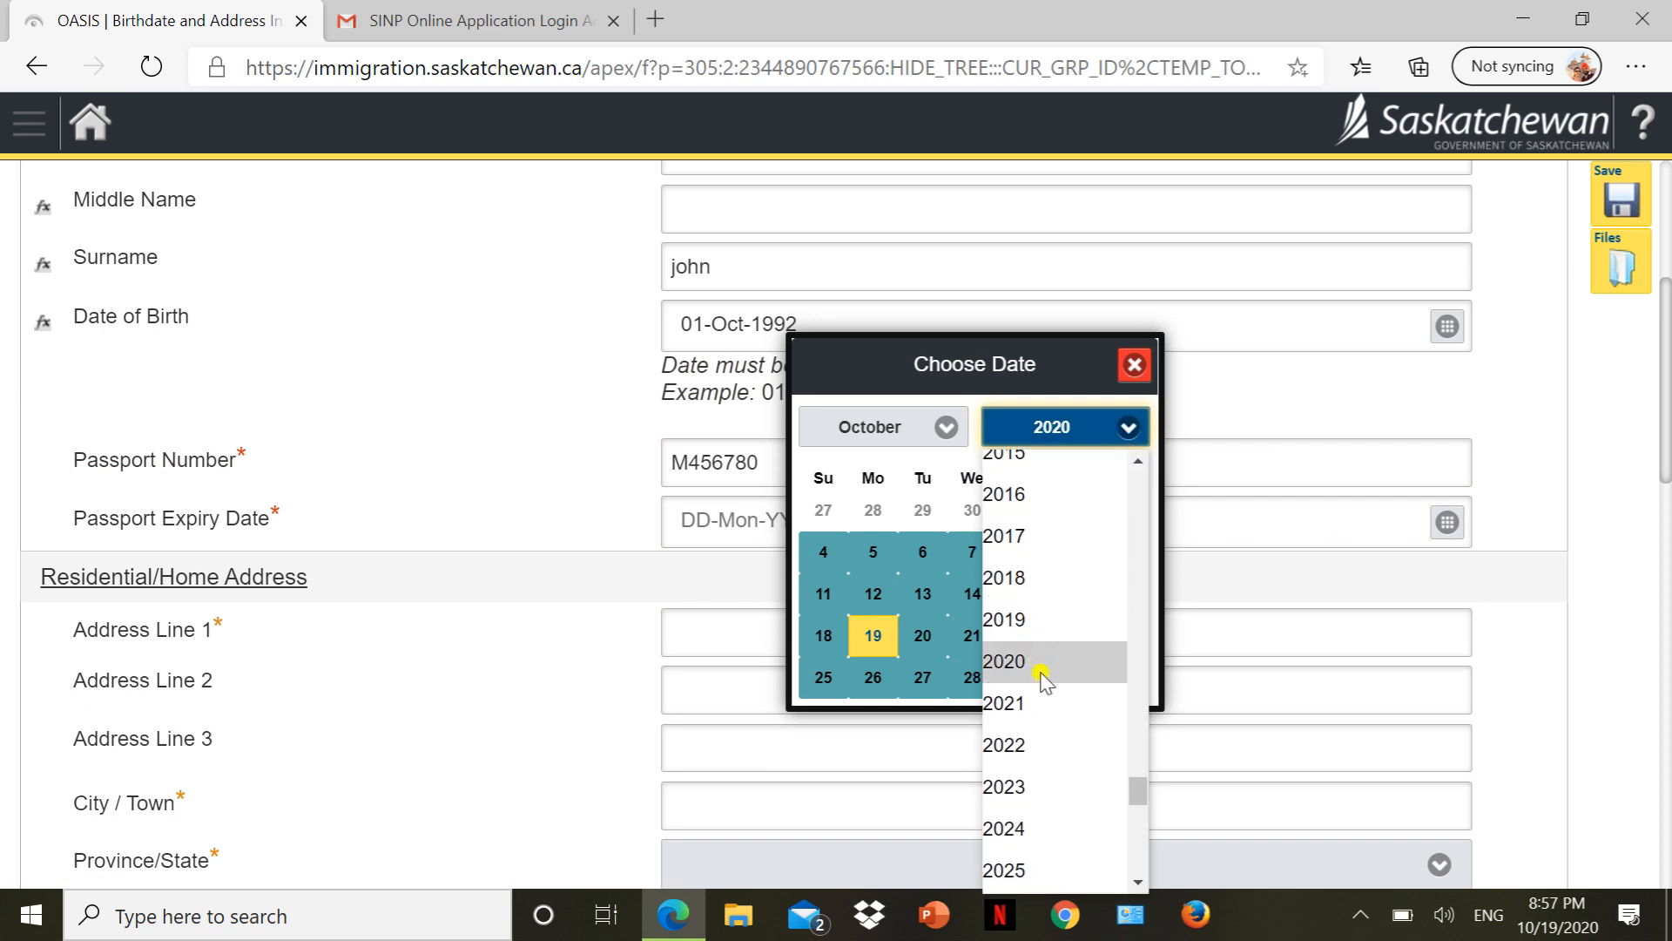
left_click(1023, 747)
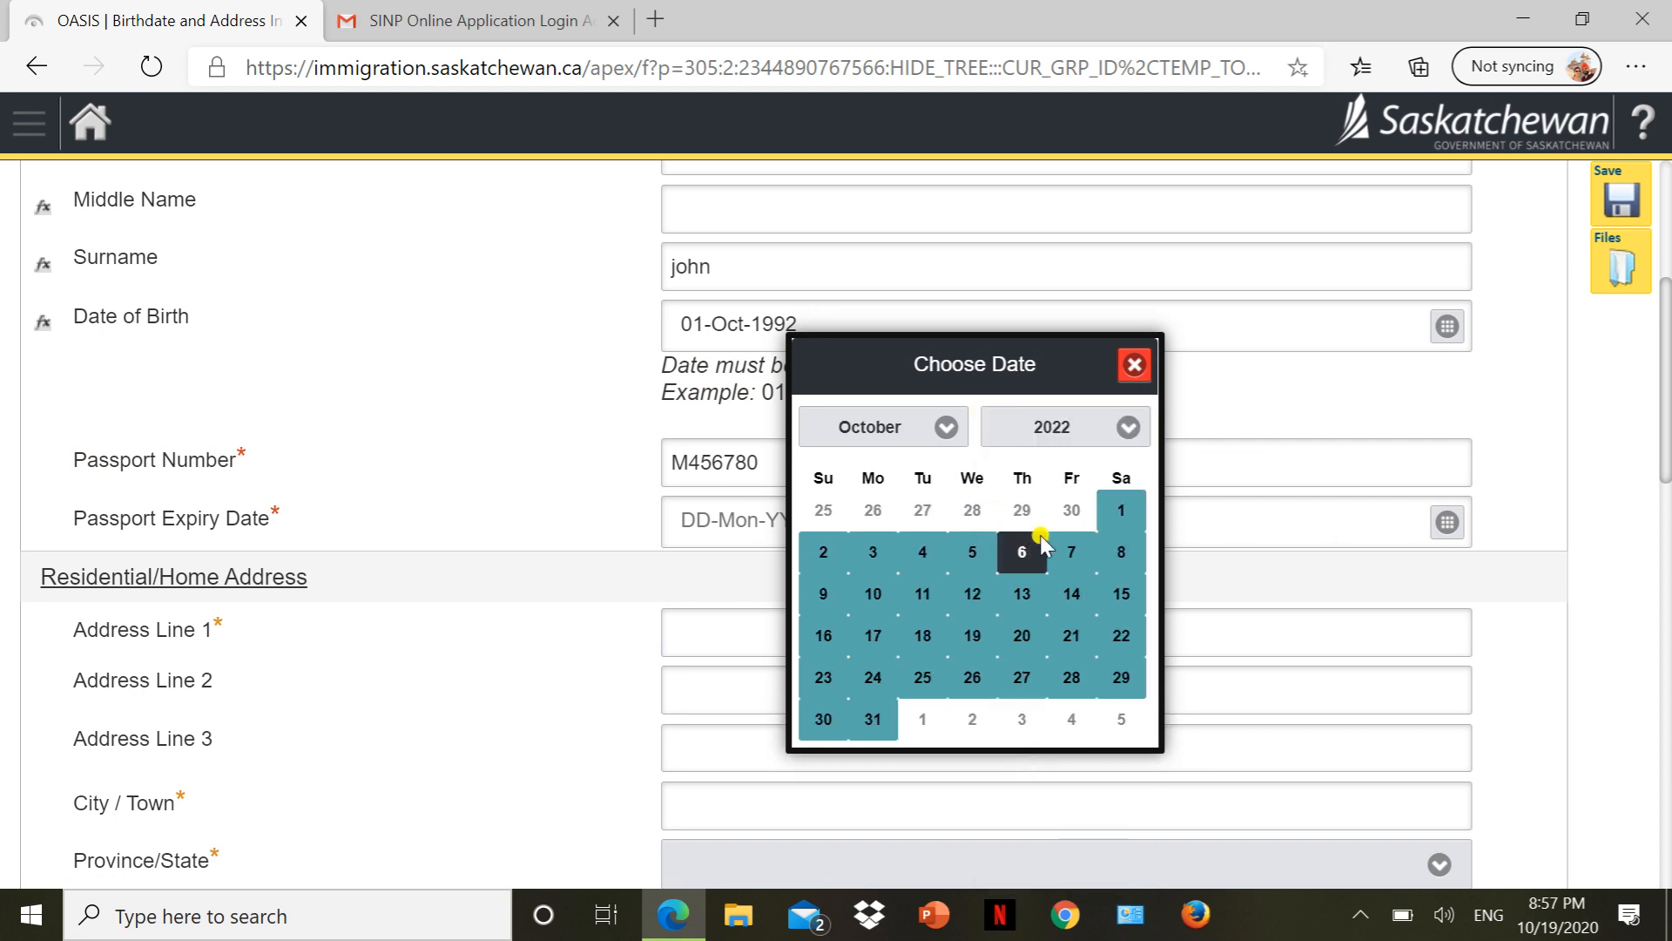
Set the passport expiry date to 05-Oct-2022.
left_click(972, 554)
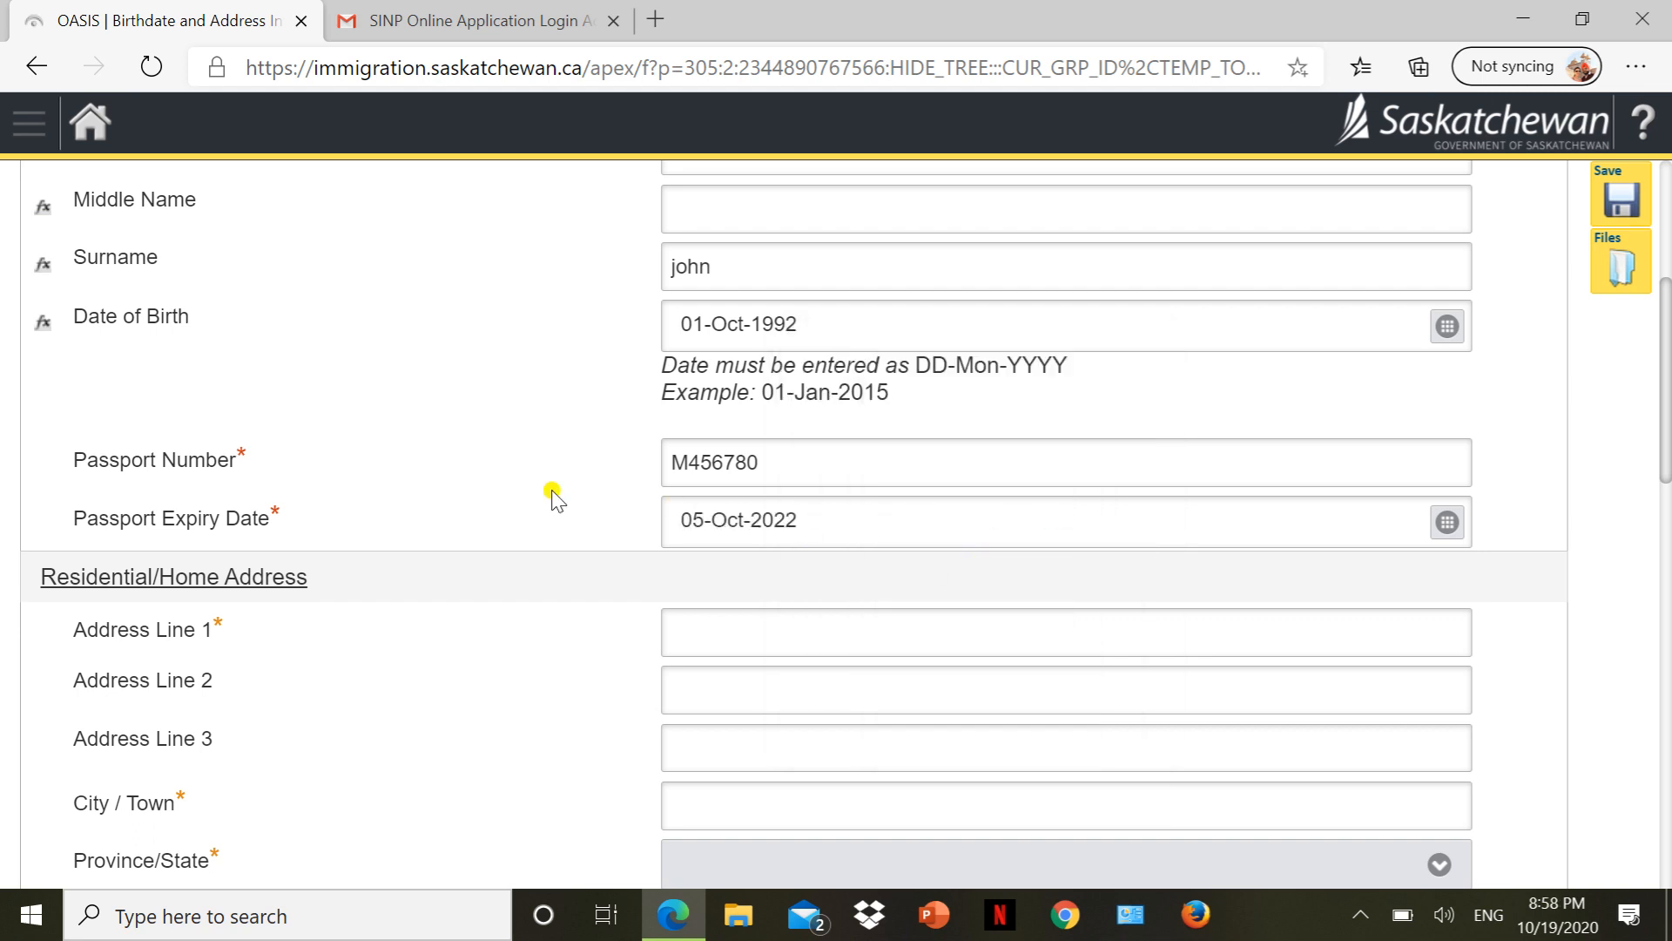
scroll(496, 479, "down", 2)
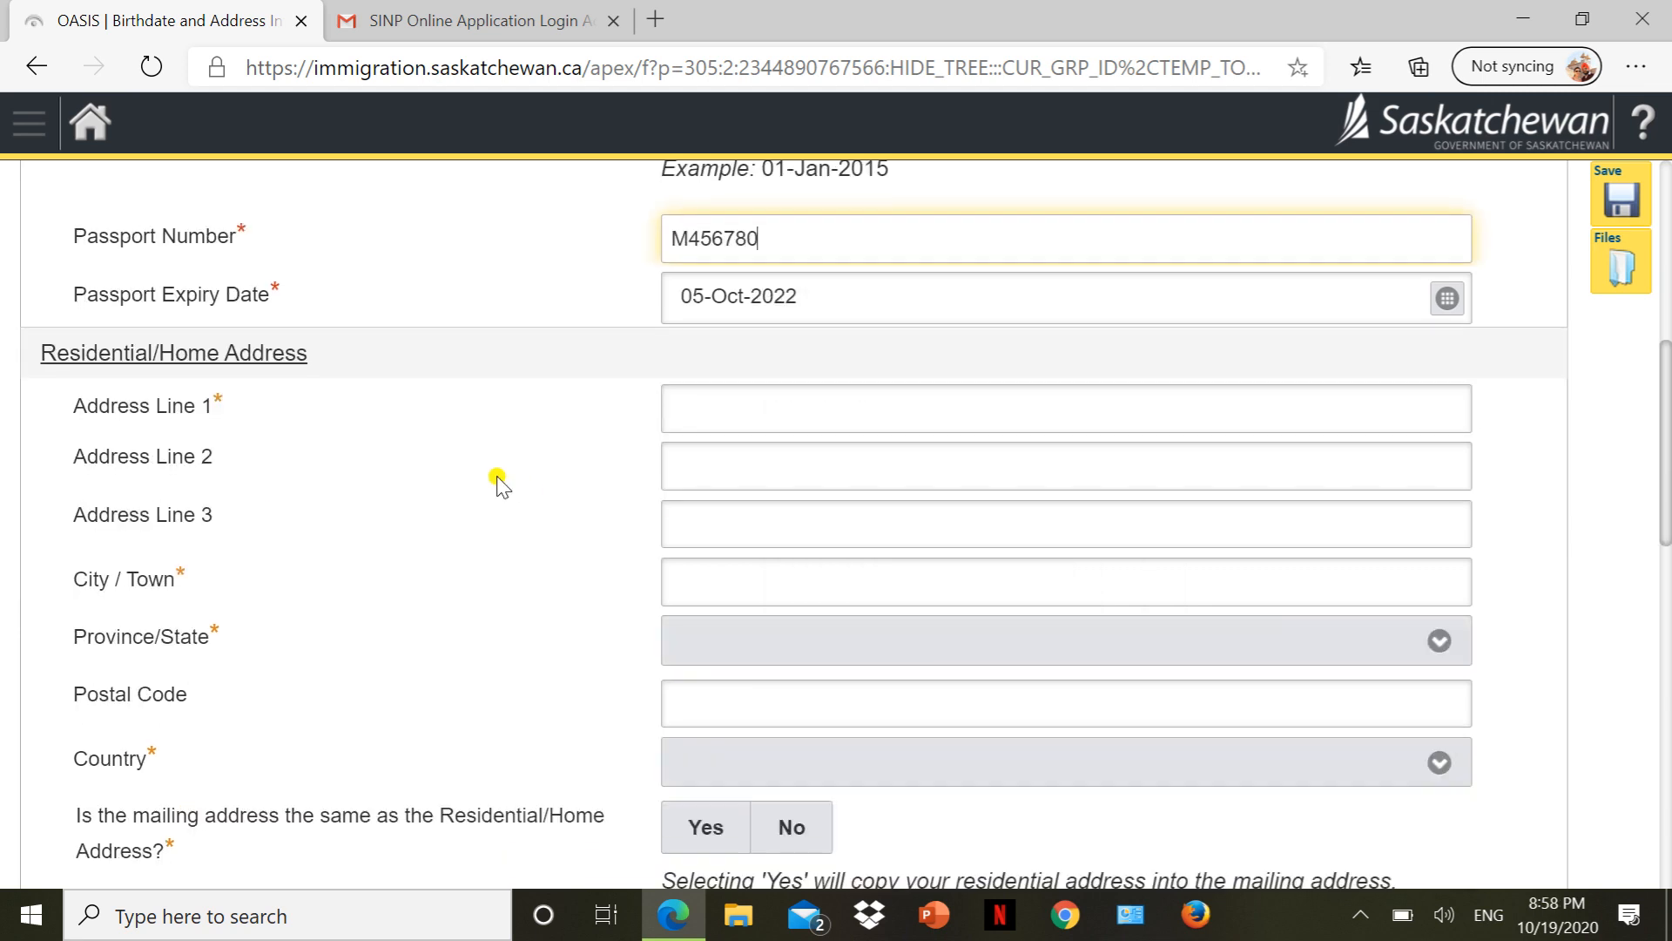
left_click(775, 414)
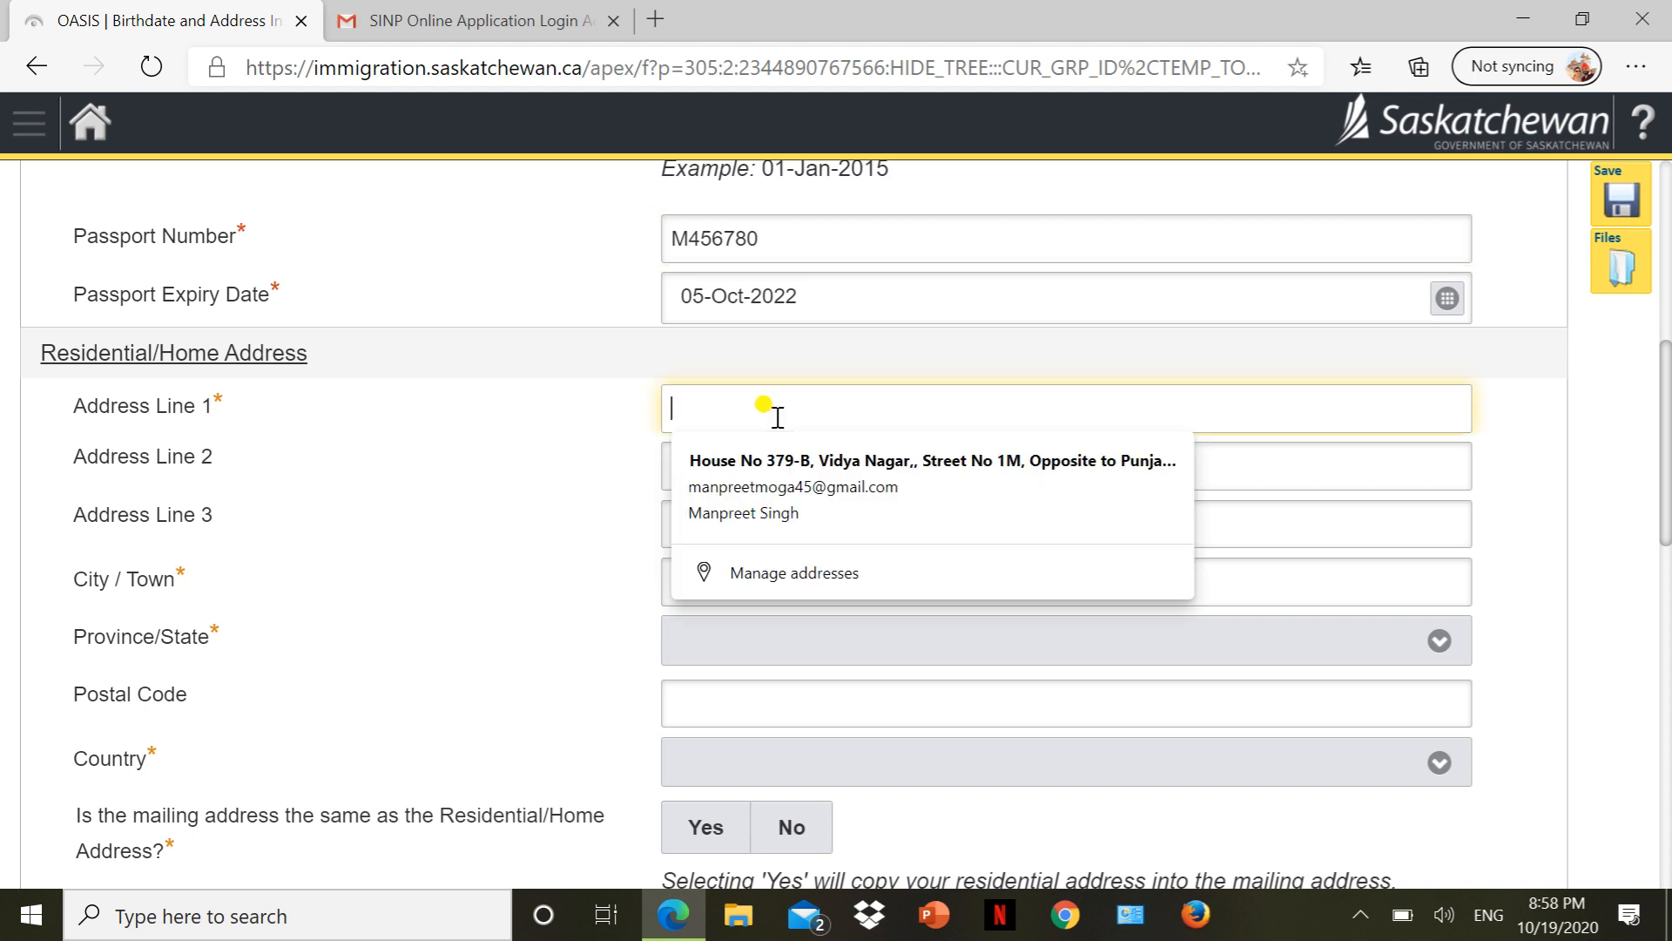
key("Tab")
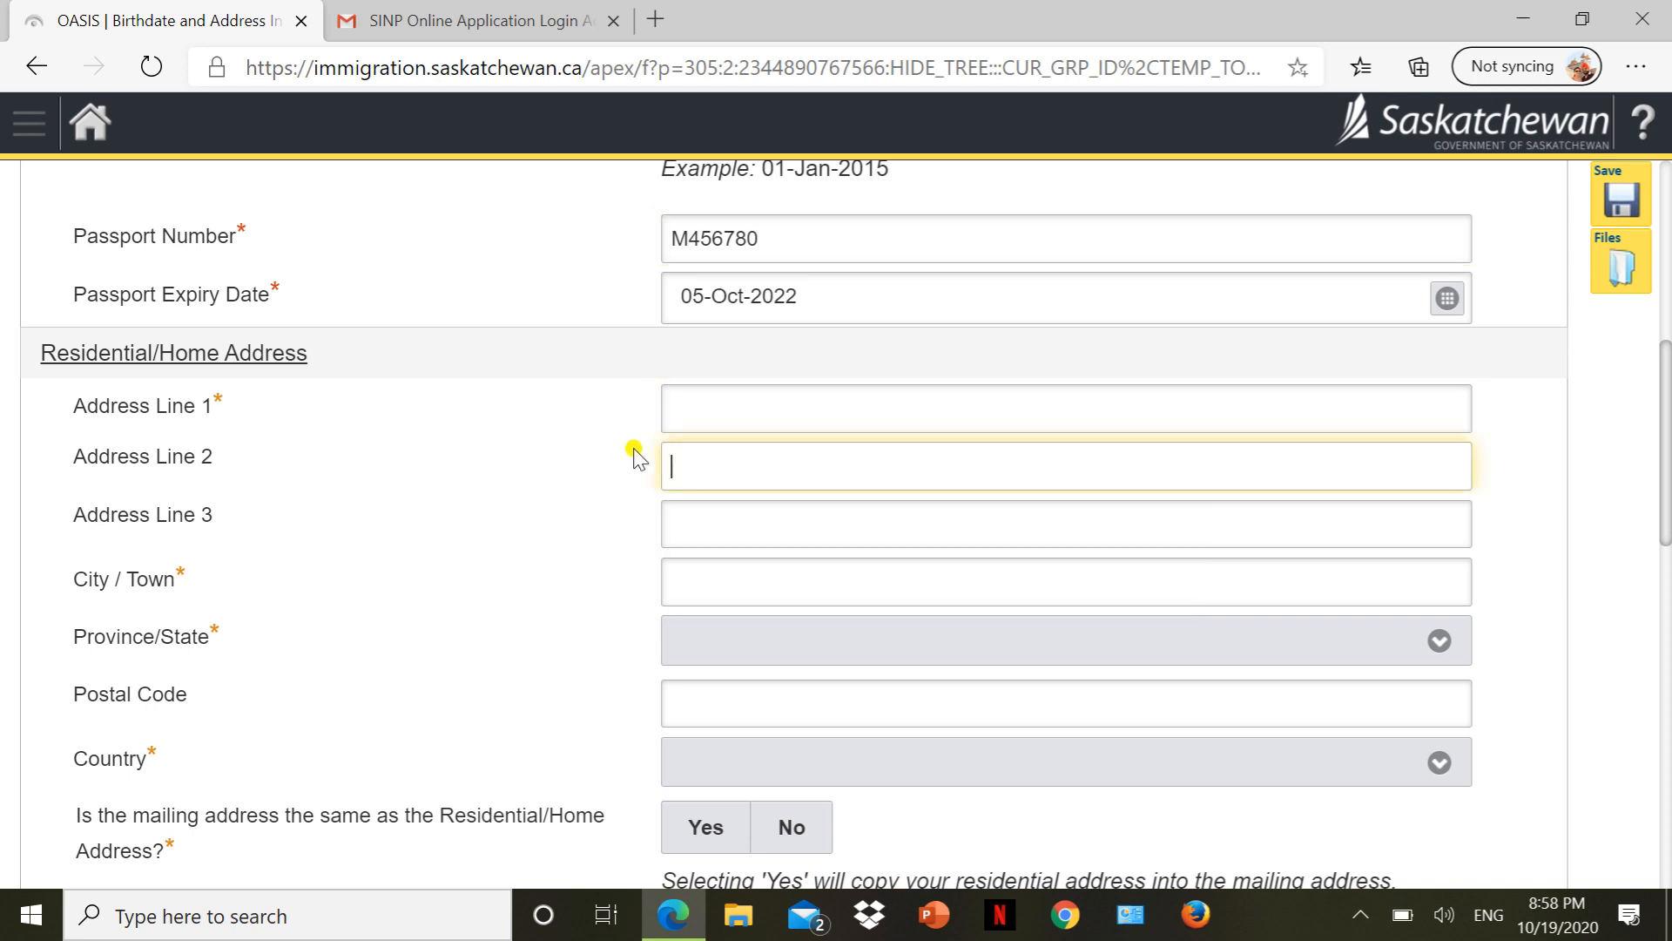
right_click(719, 410)
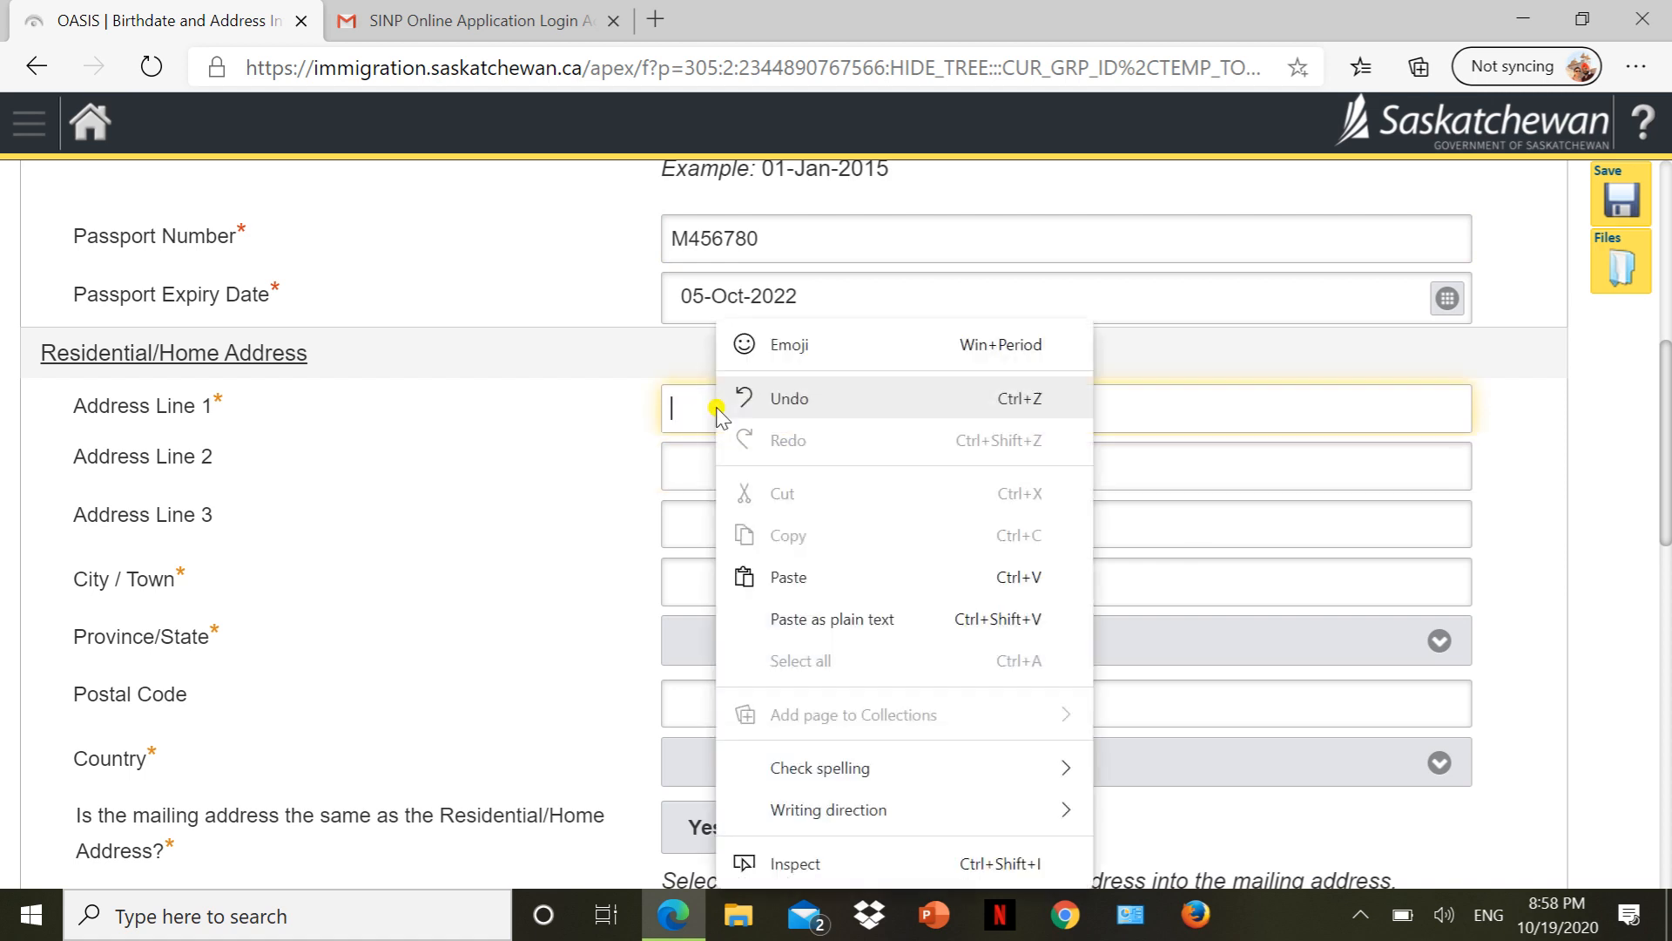
left_click(672, 416)
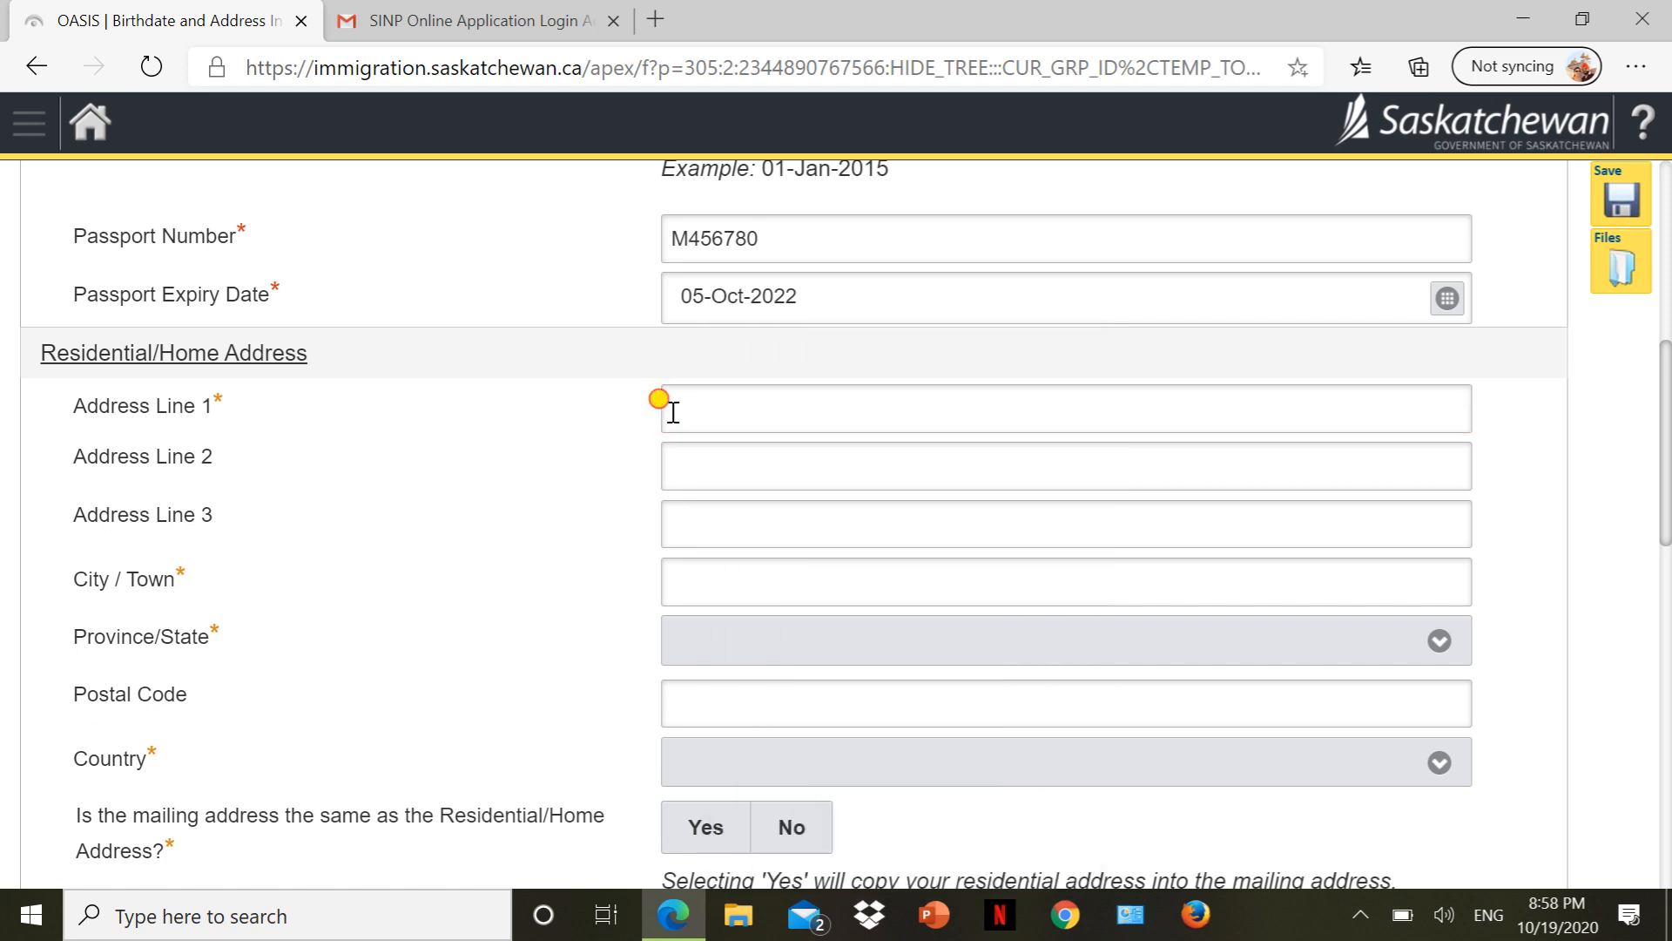
left_click(673, 412)
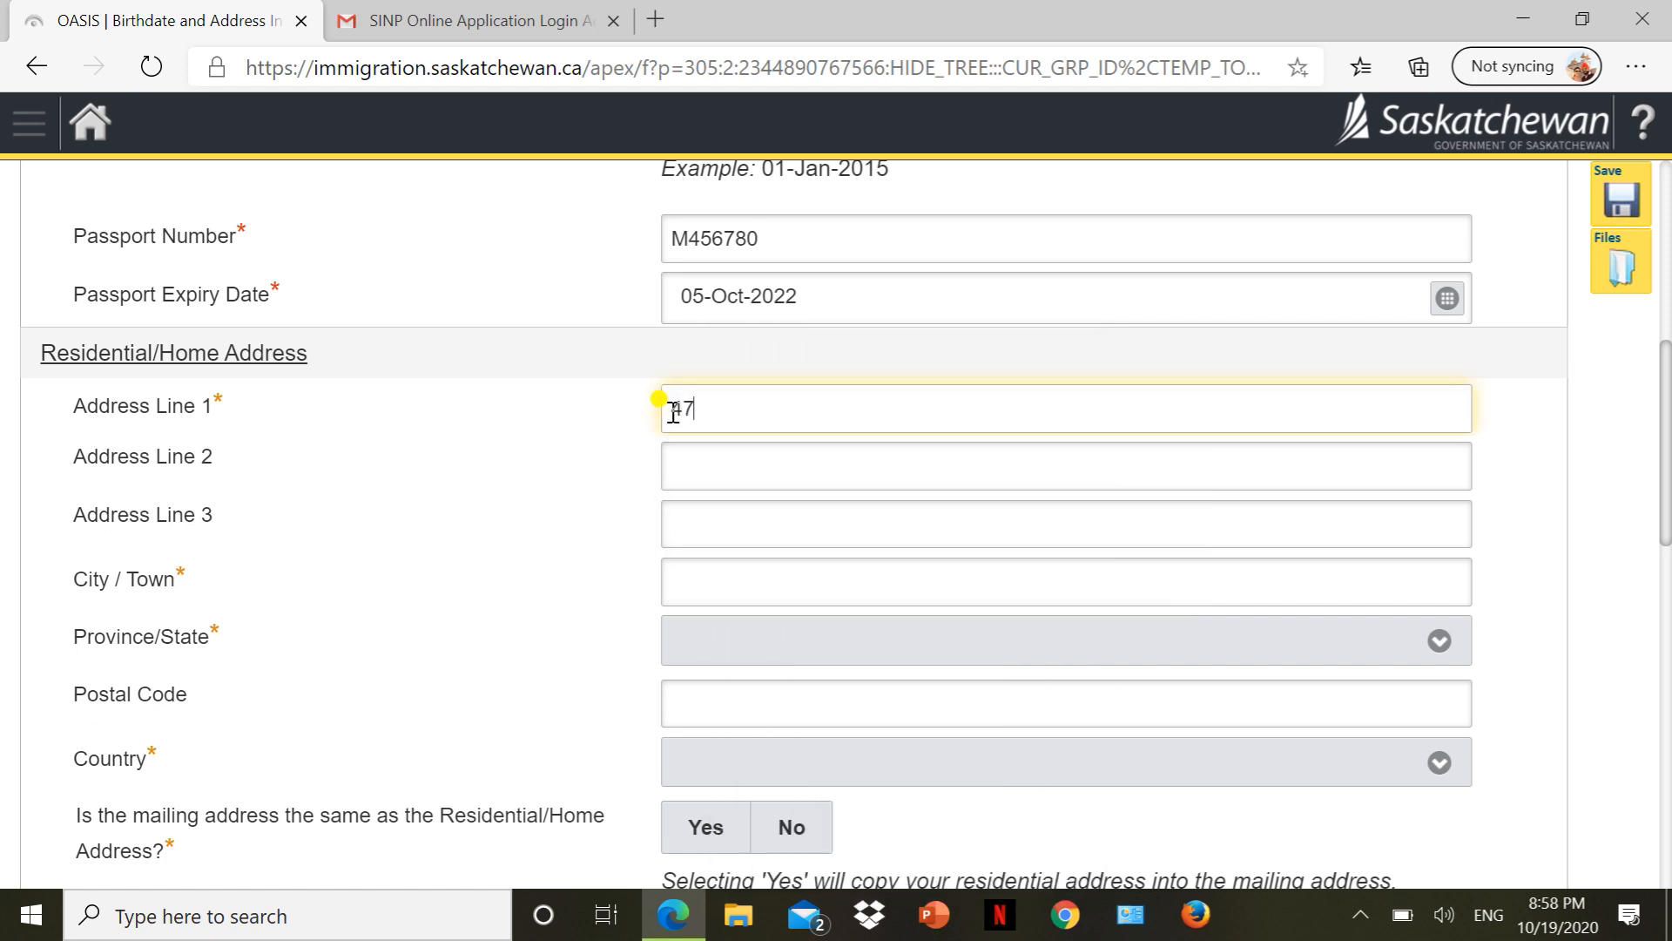
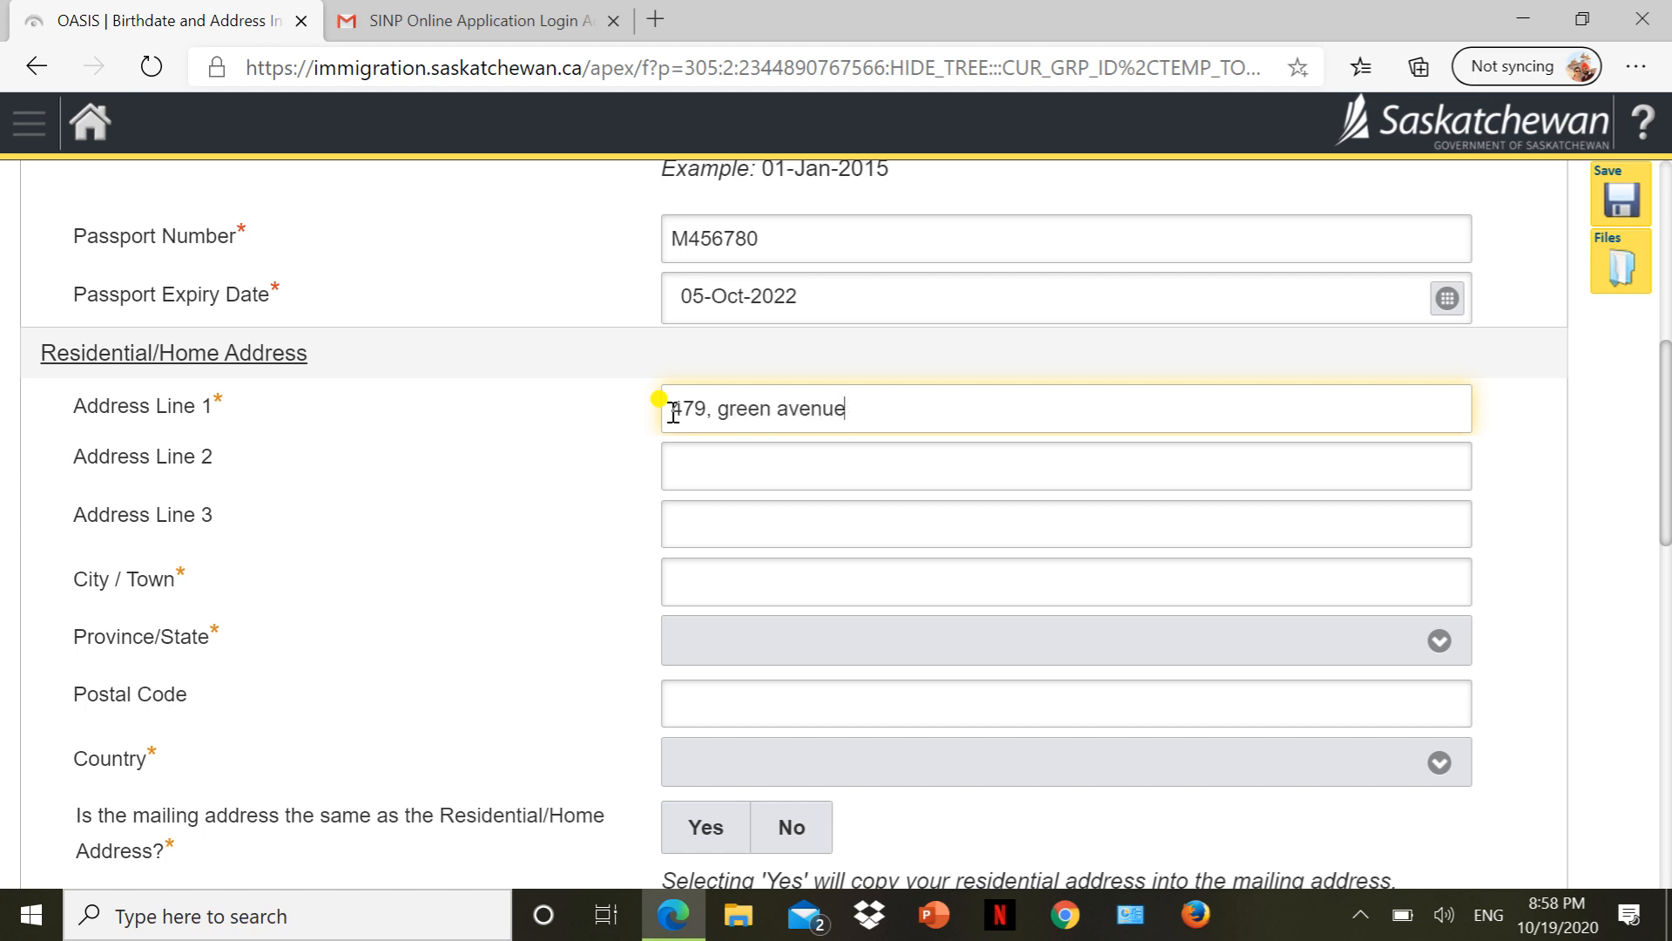
key("Tab")
key("Tab")
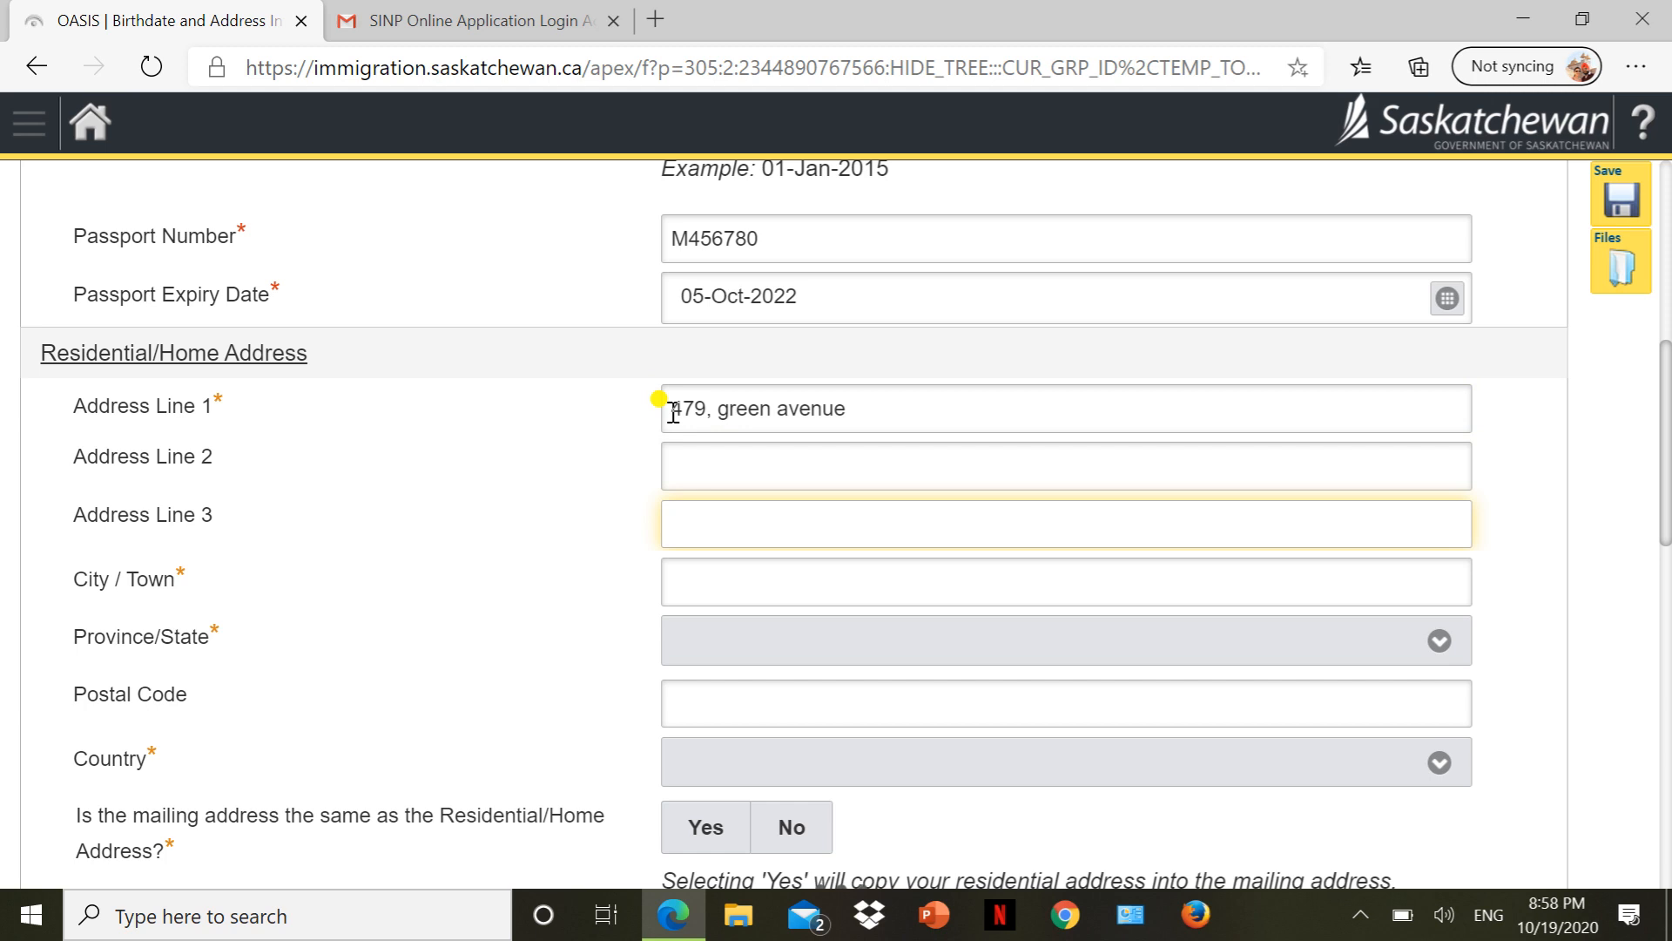
key("Tab")
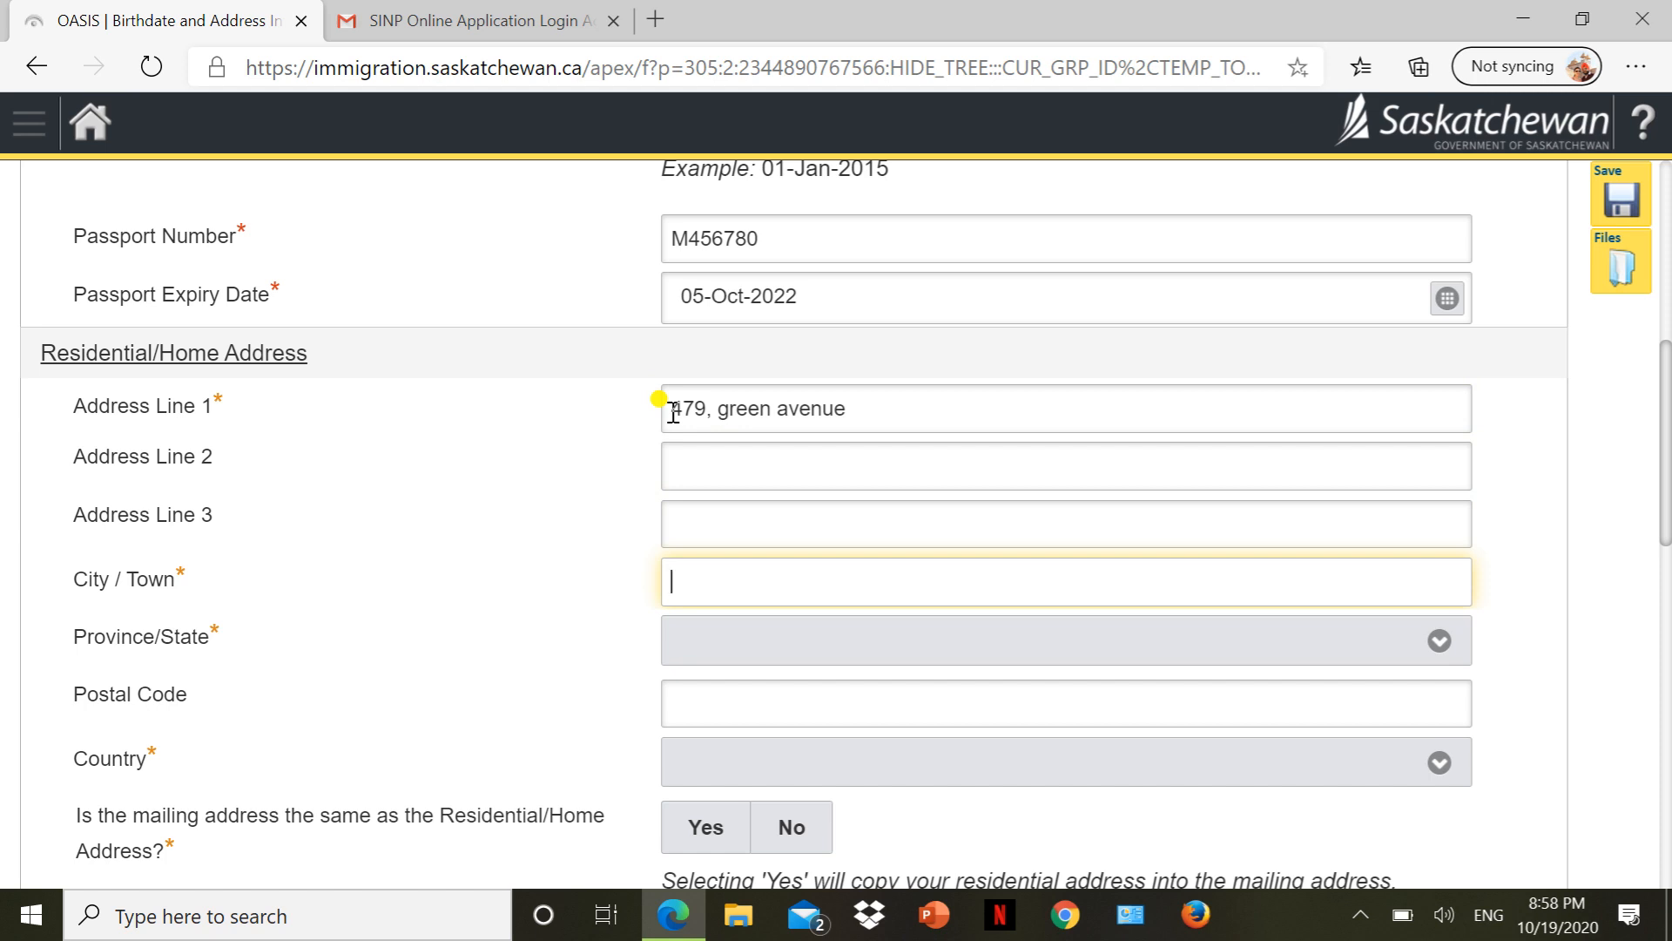
type("Ludhian")
key("BackSpace")
type("ana")
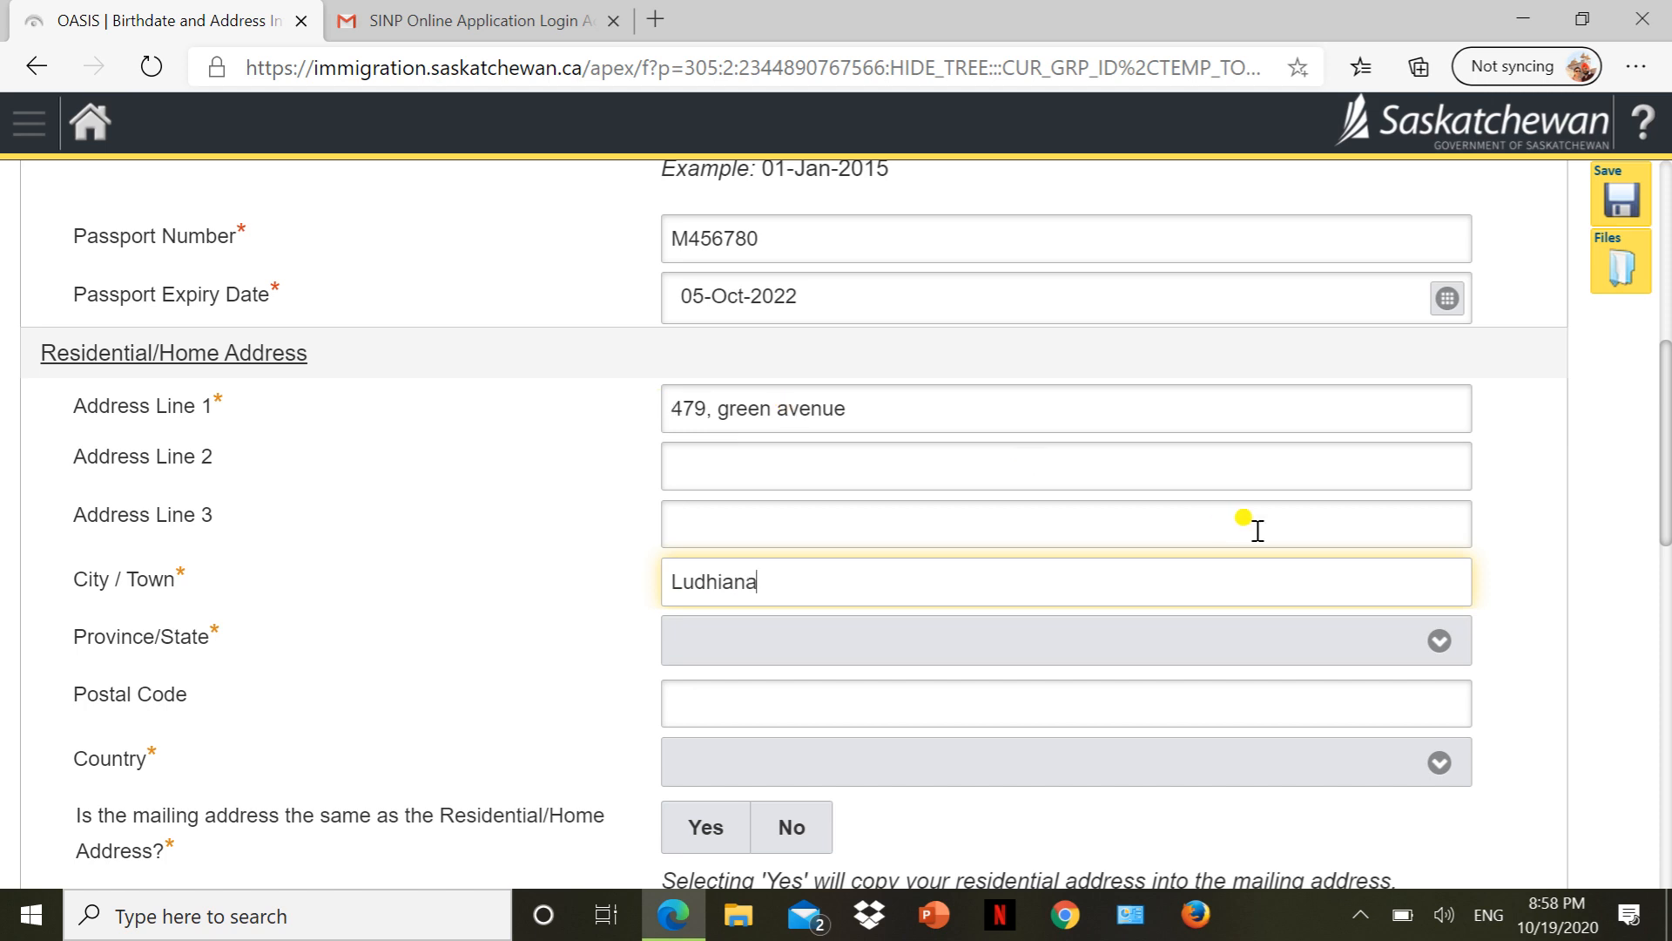
Set the province to International/Outside Canada, state Punjab, and postal code 141001.
left_click(1319, 640)
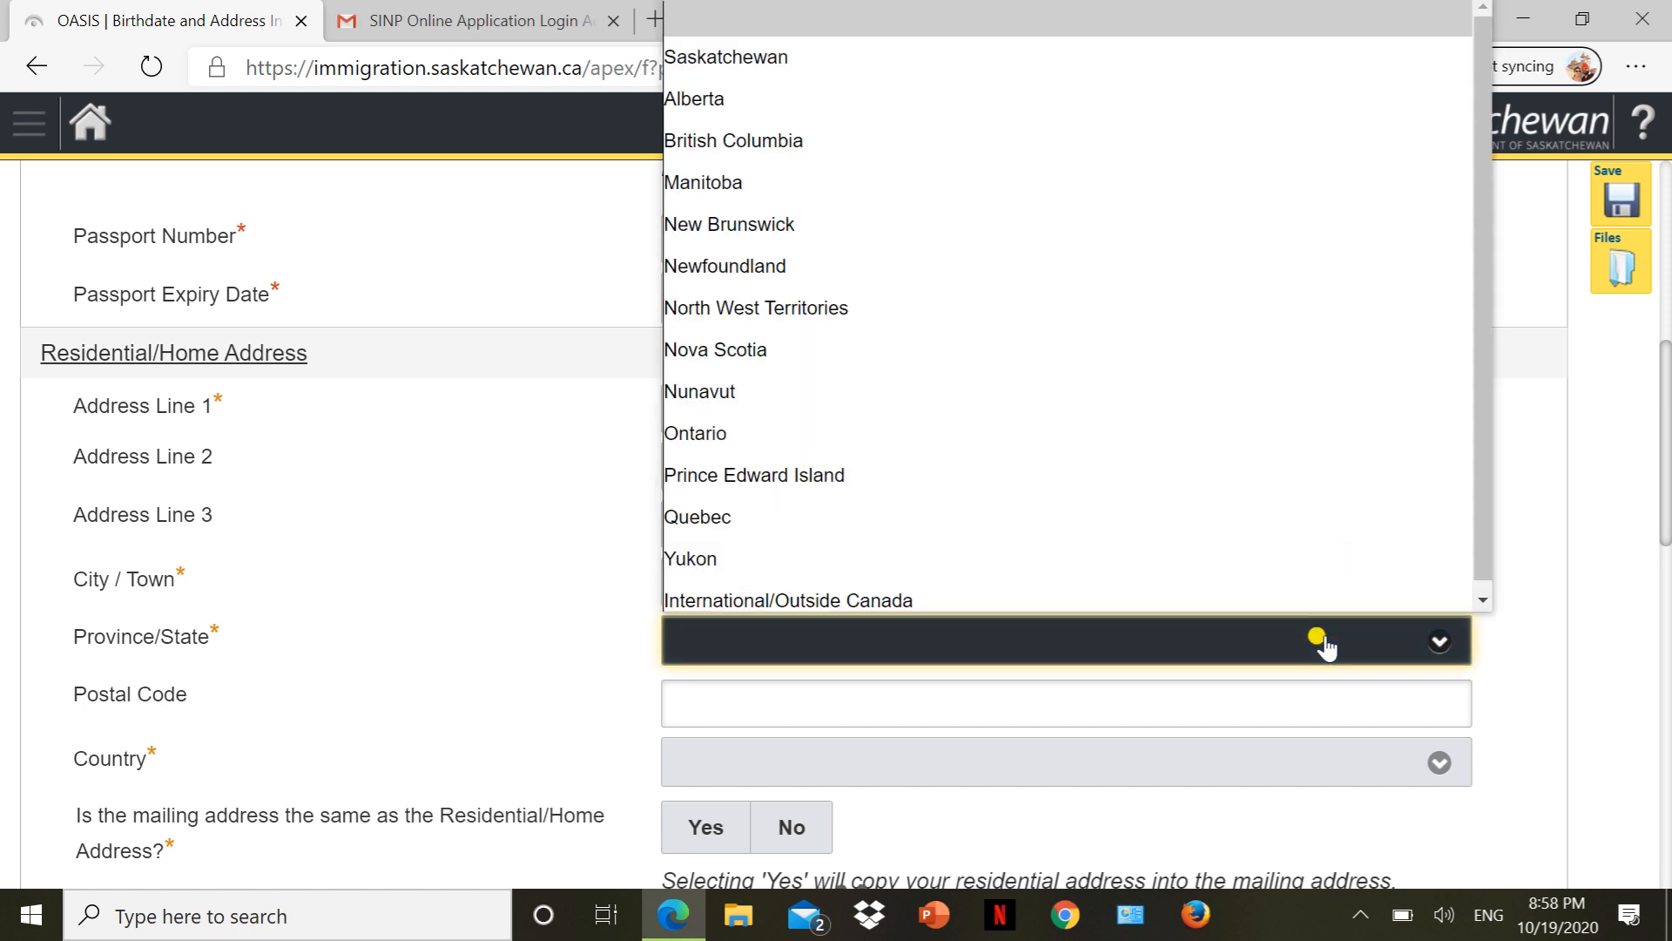
left_click(1135, 591)
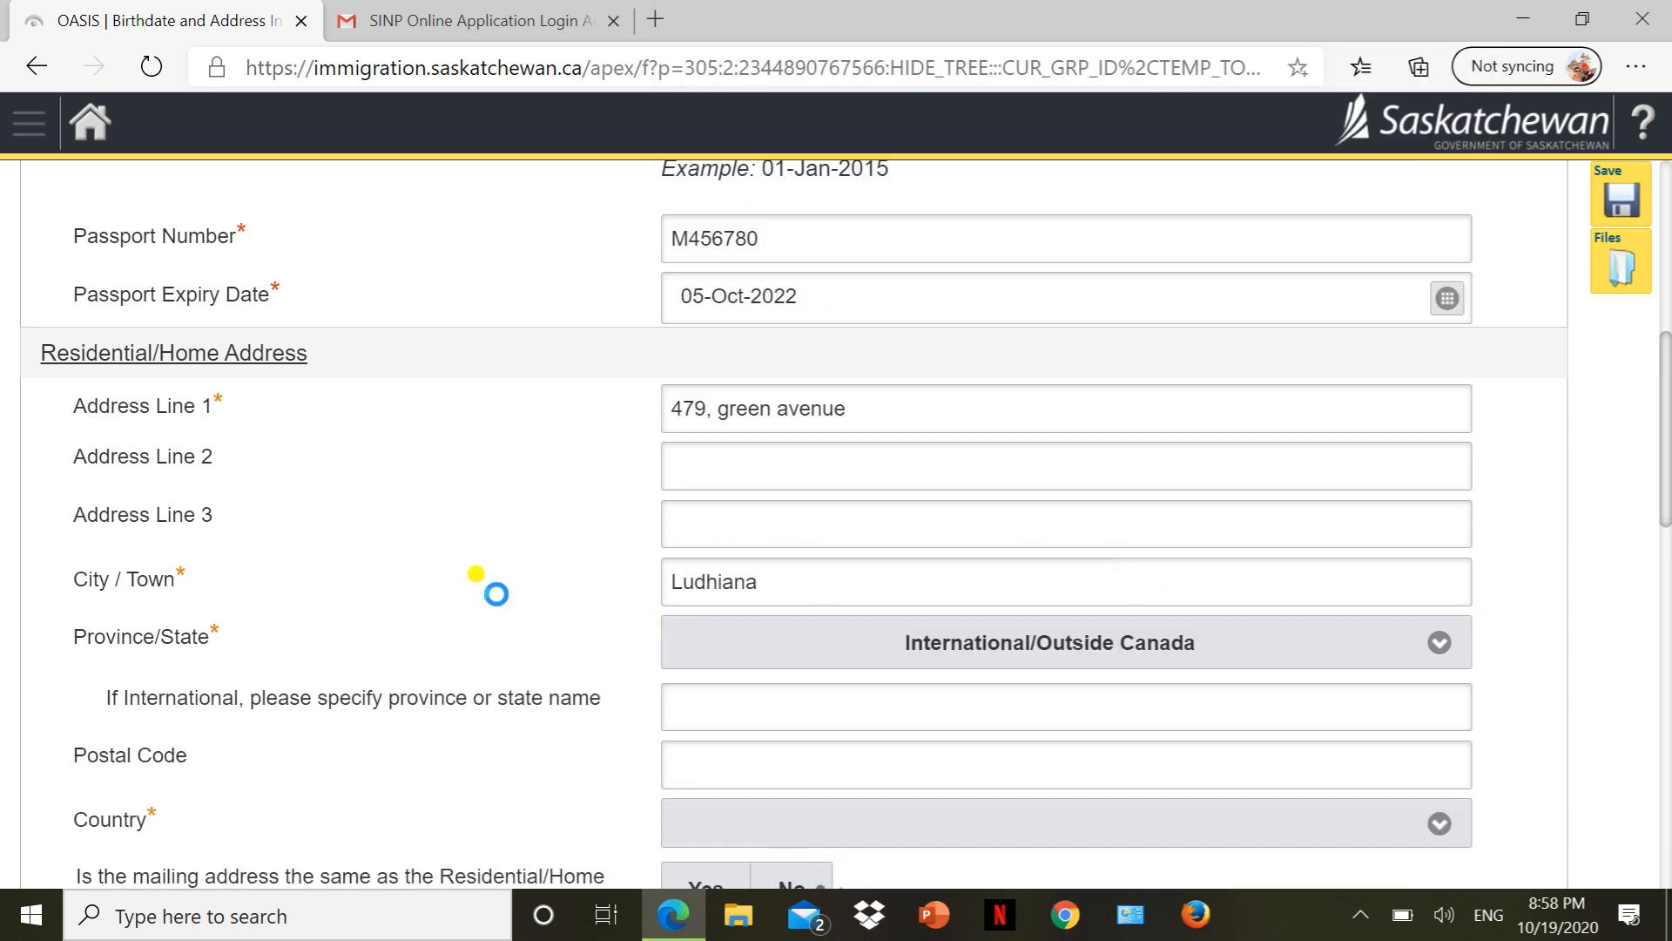
scroll(497, 598, "down", 5)
left_click(685, 418)
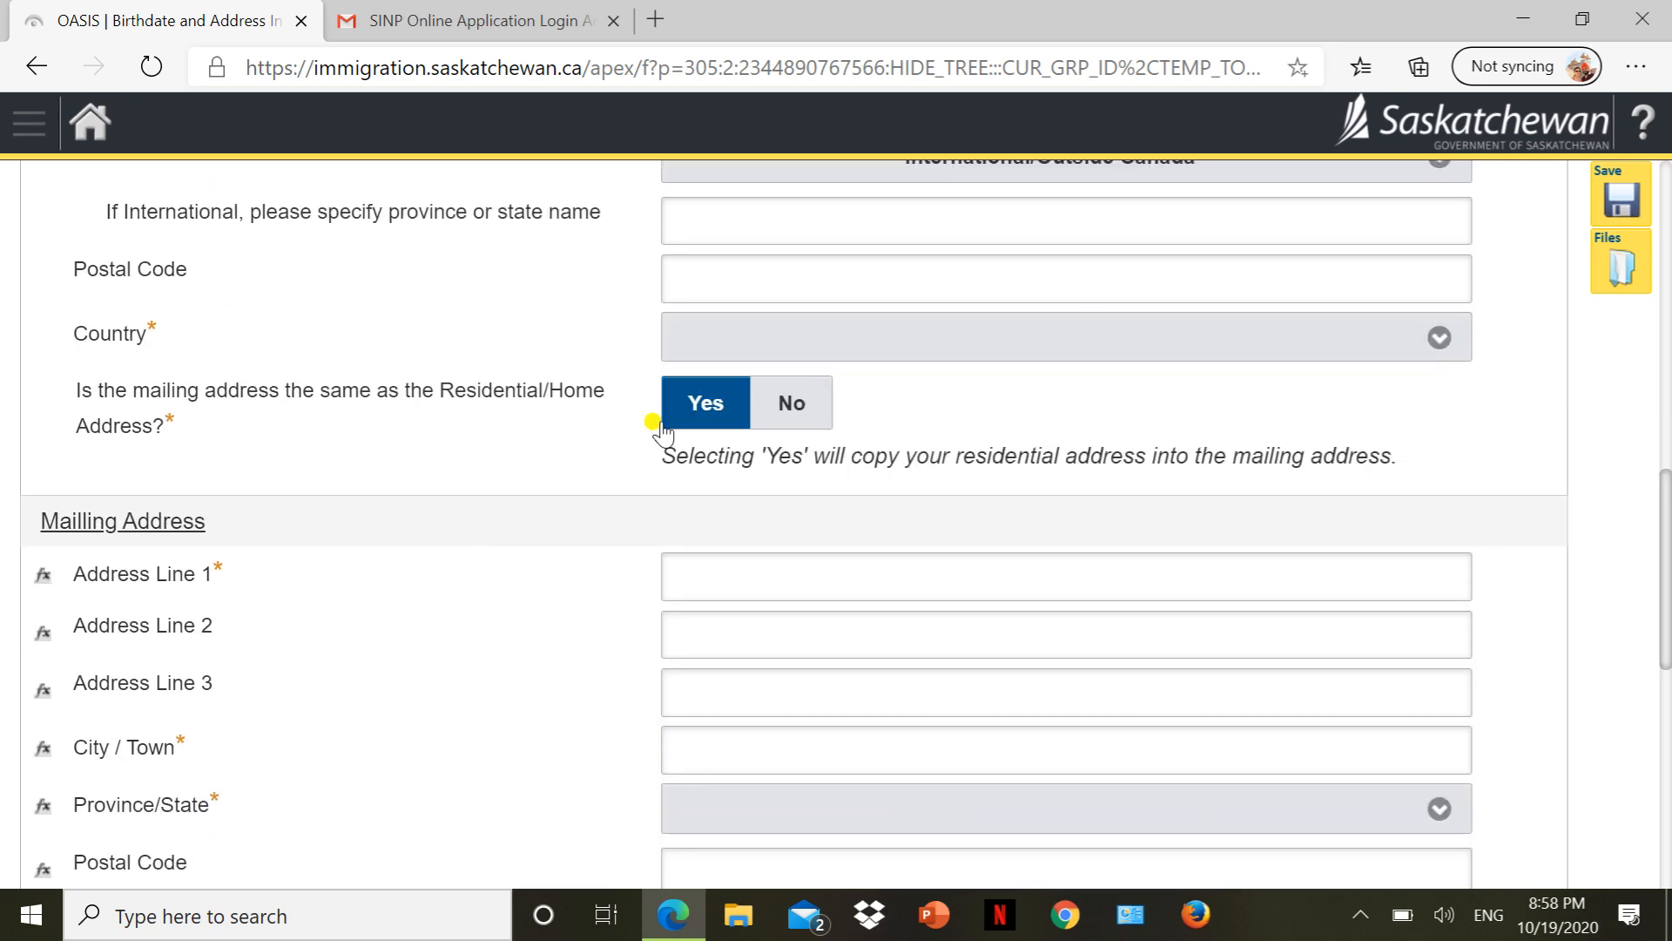
scroll(688, 416, "up", 5)
left_click(710, 722)
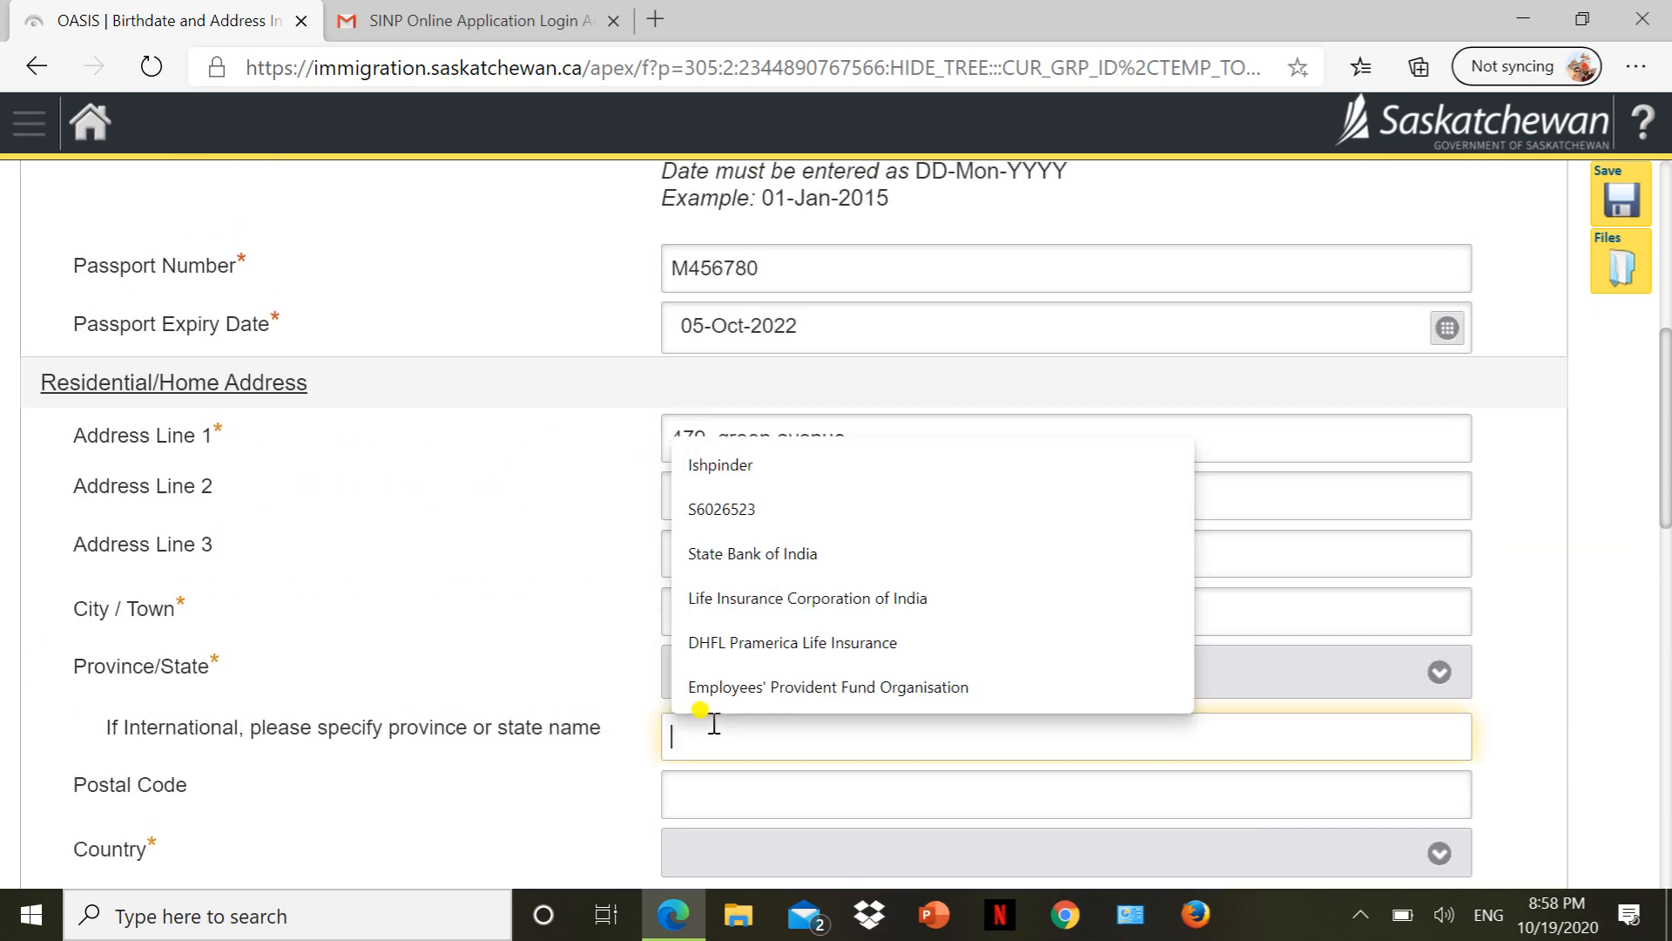
type("Punjab")
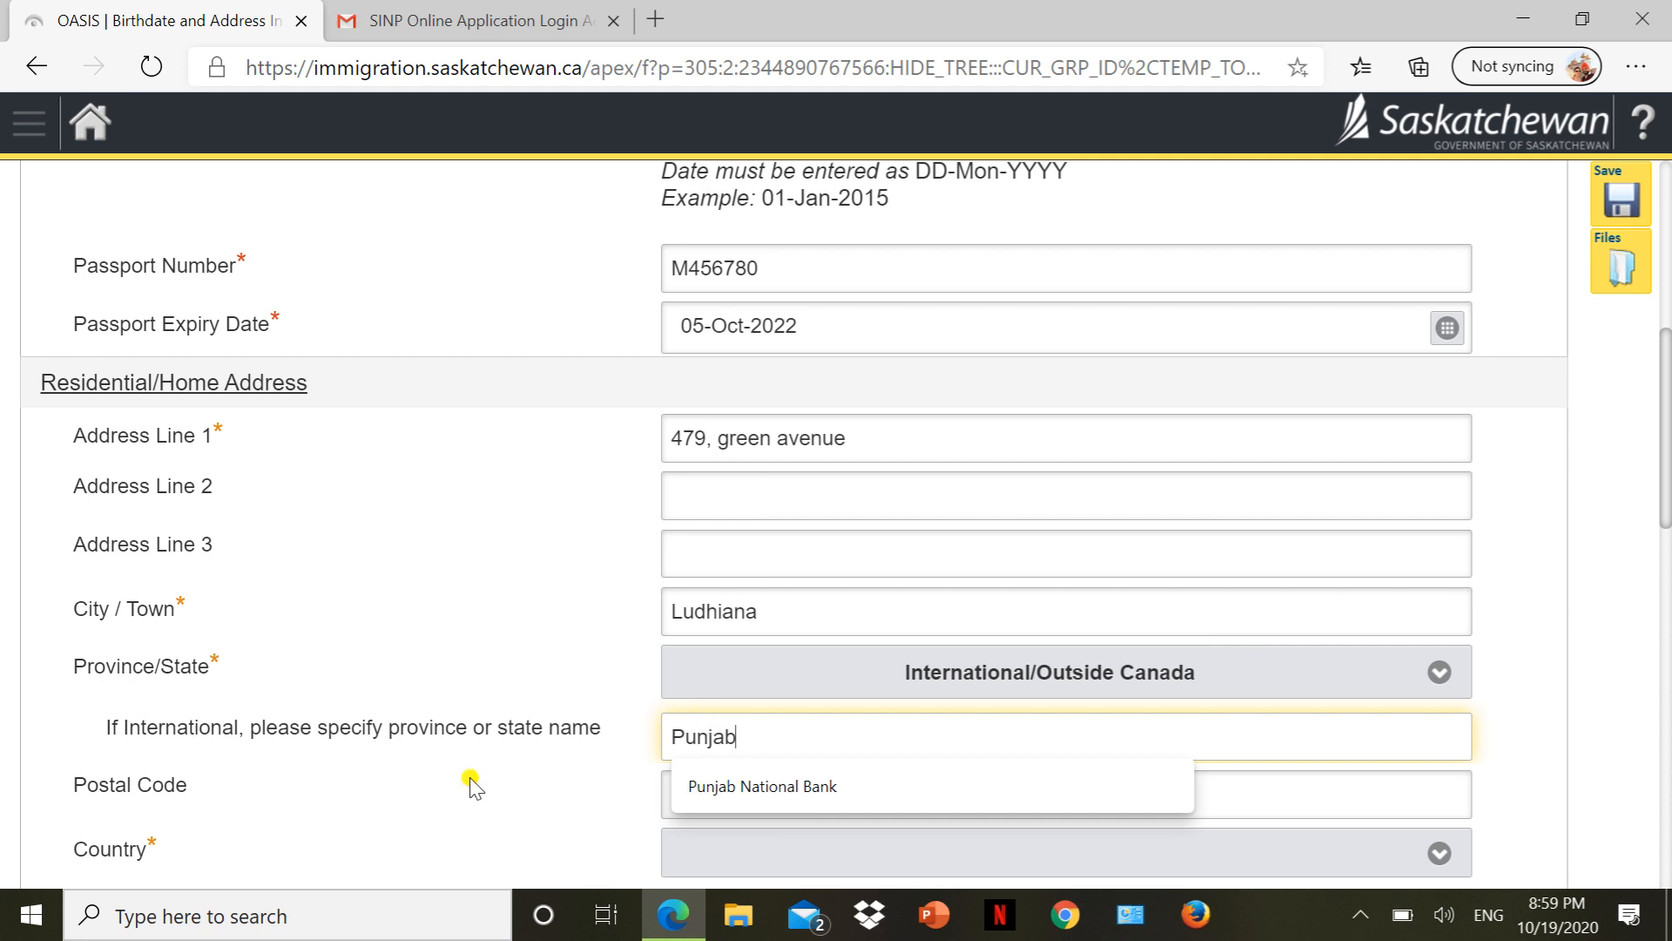
key("Tab")
scroll(1394, 741, "down", 4)
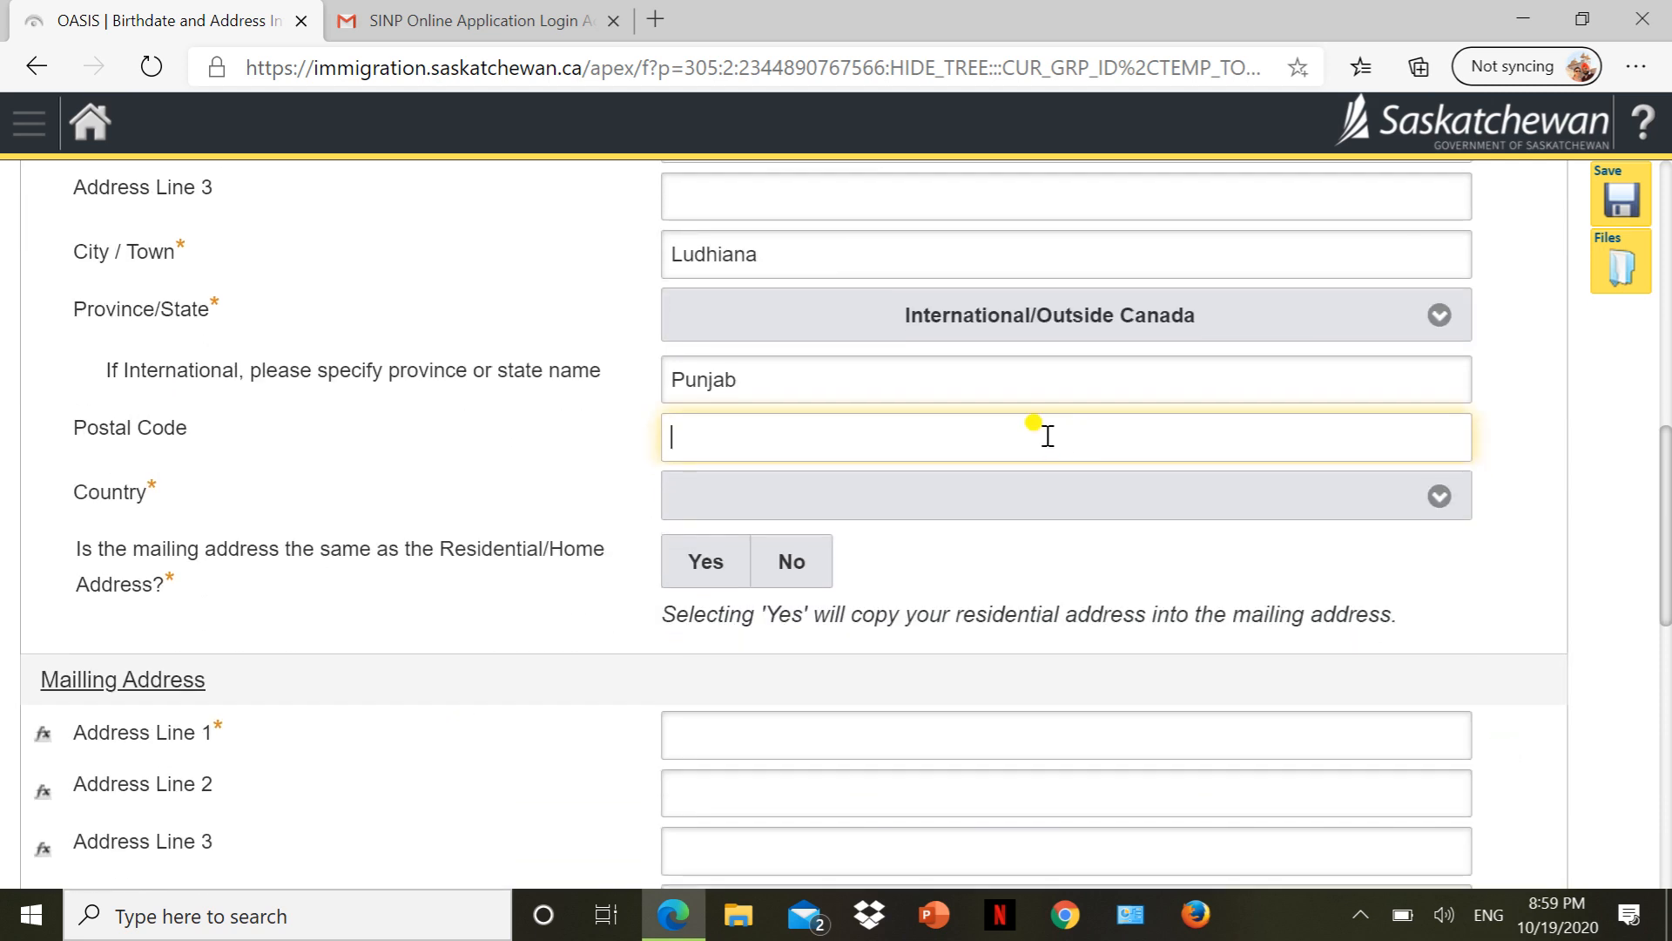
type("14")
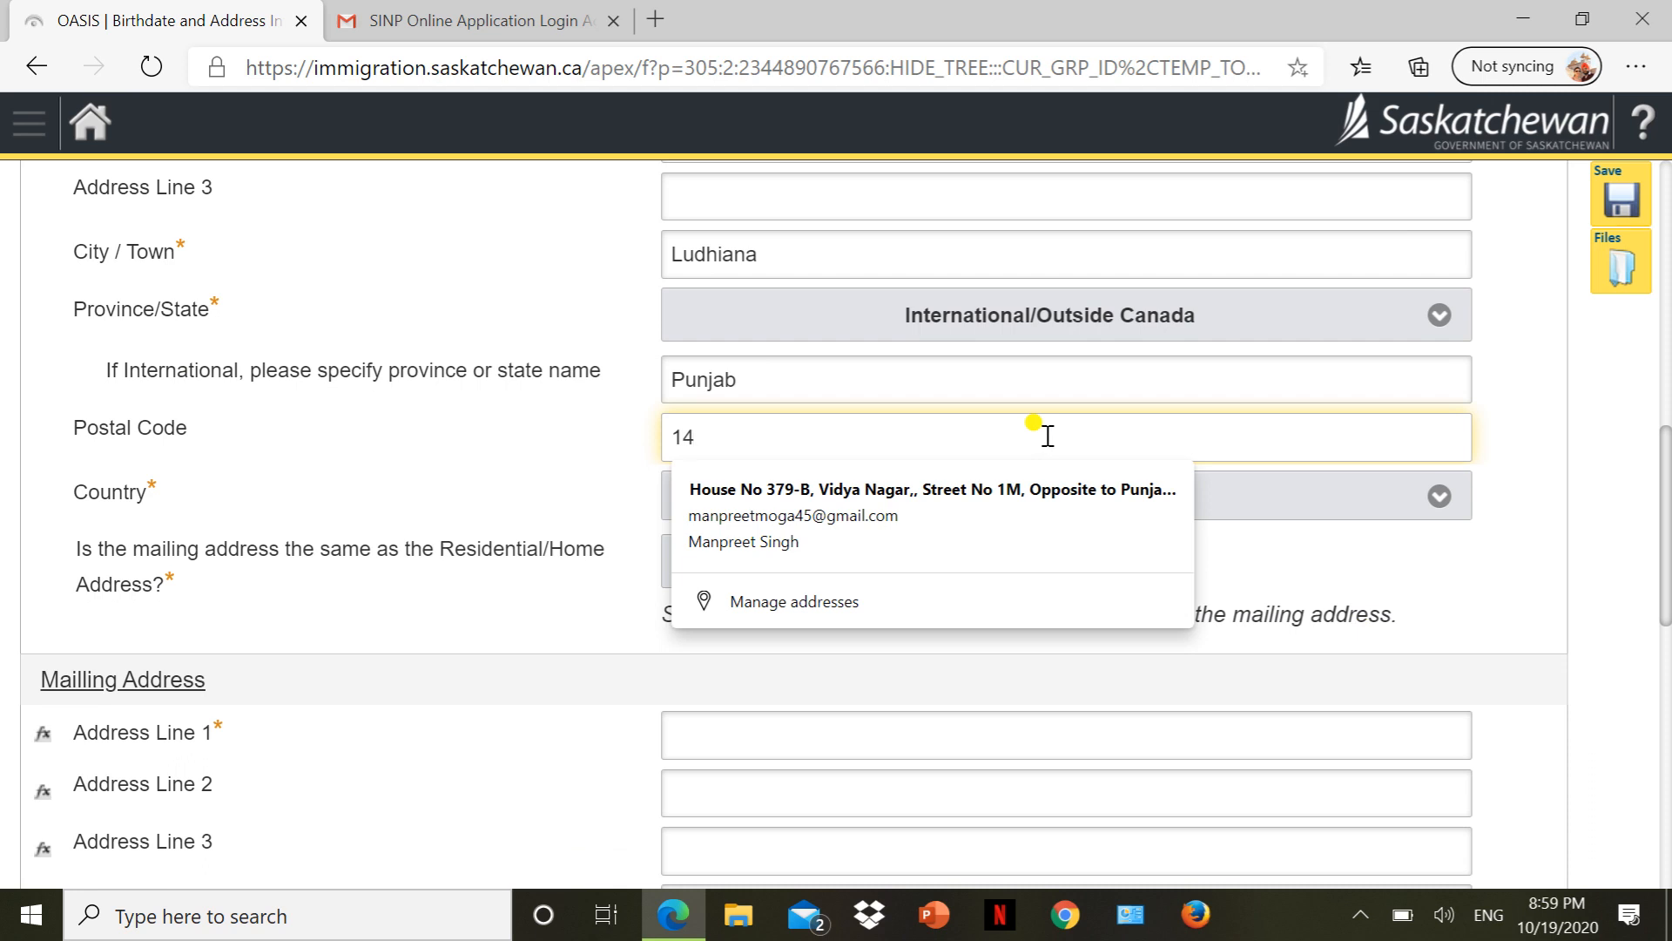
type("1001")
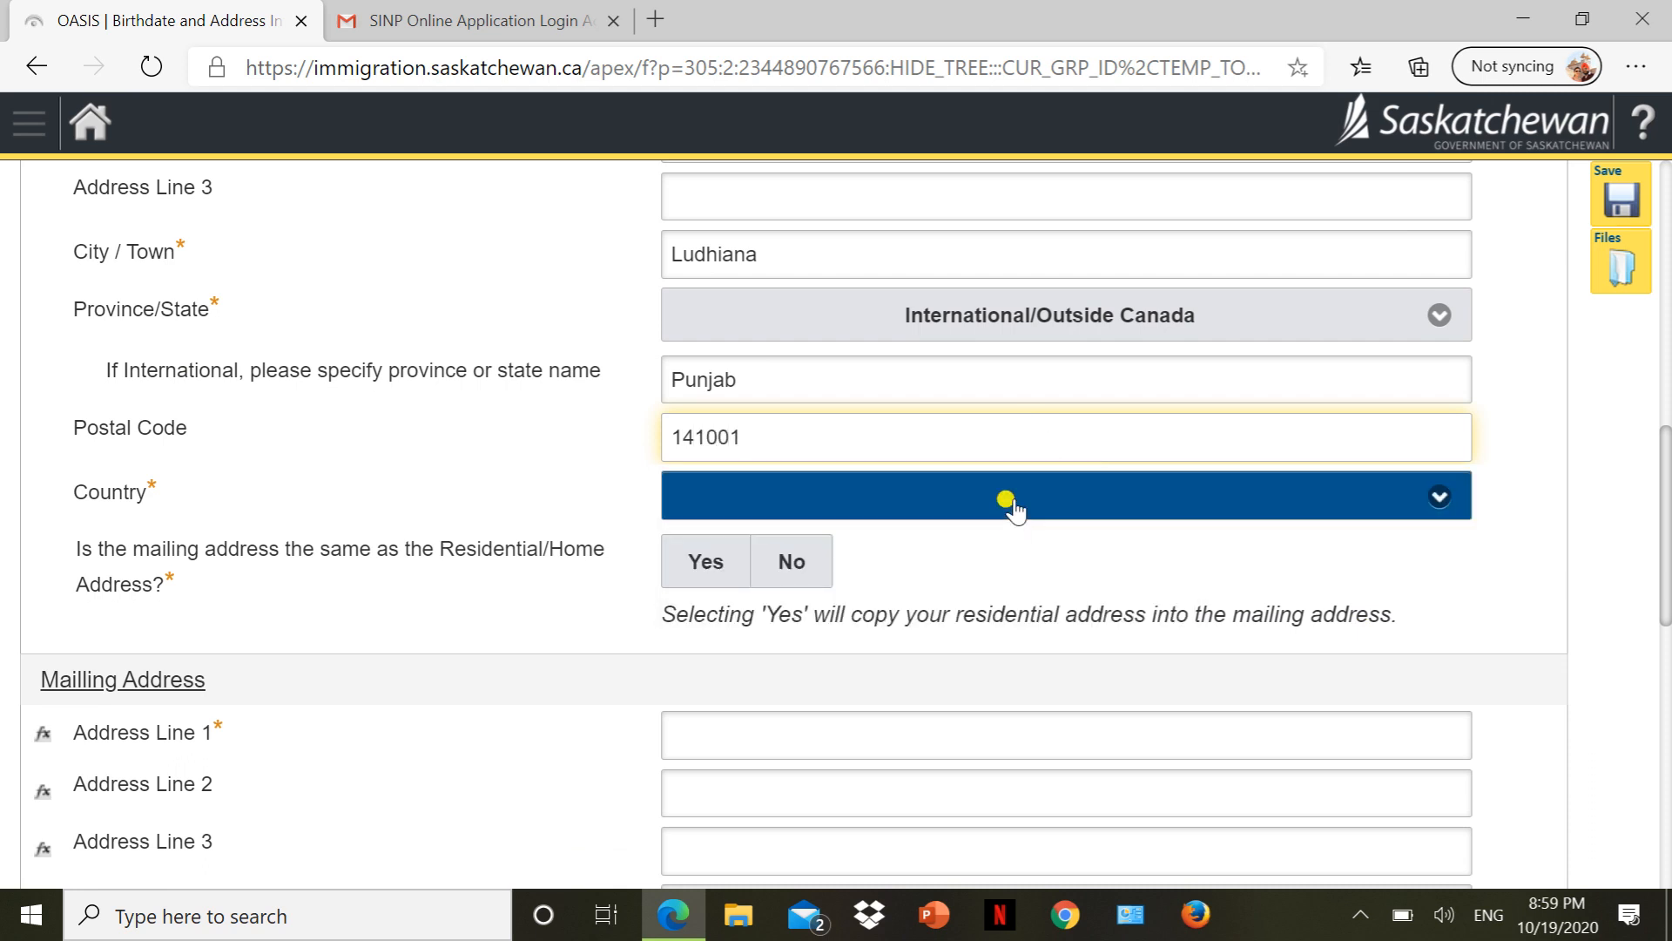
Choose India as the residential address country.
left_click(1010, 504)
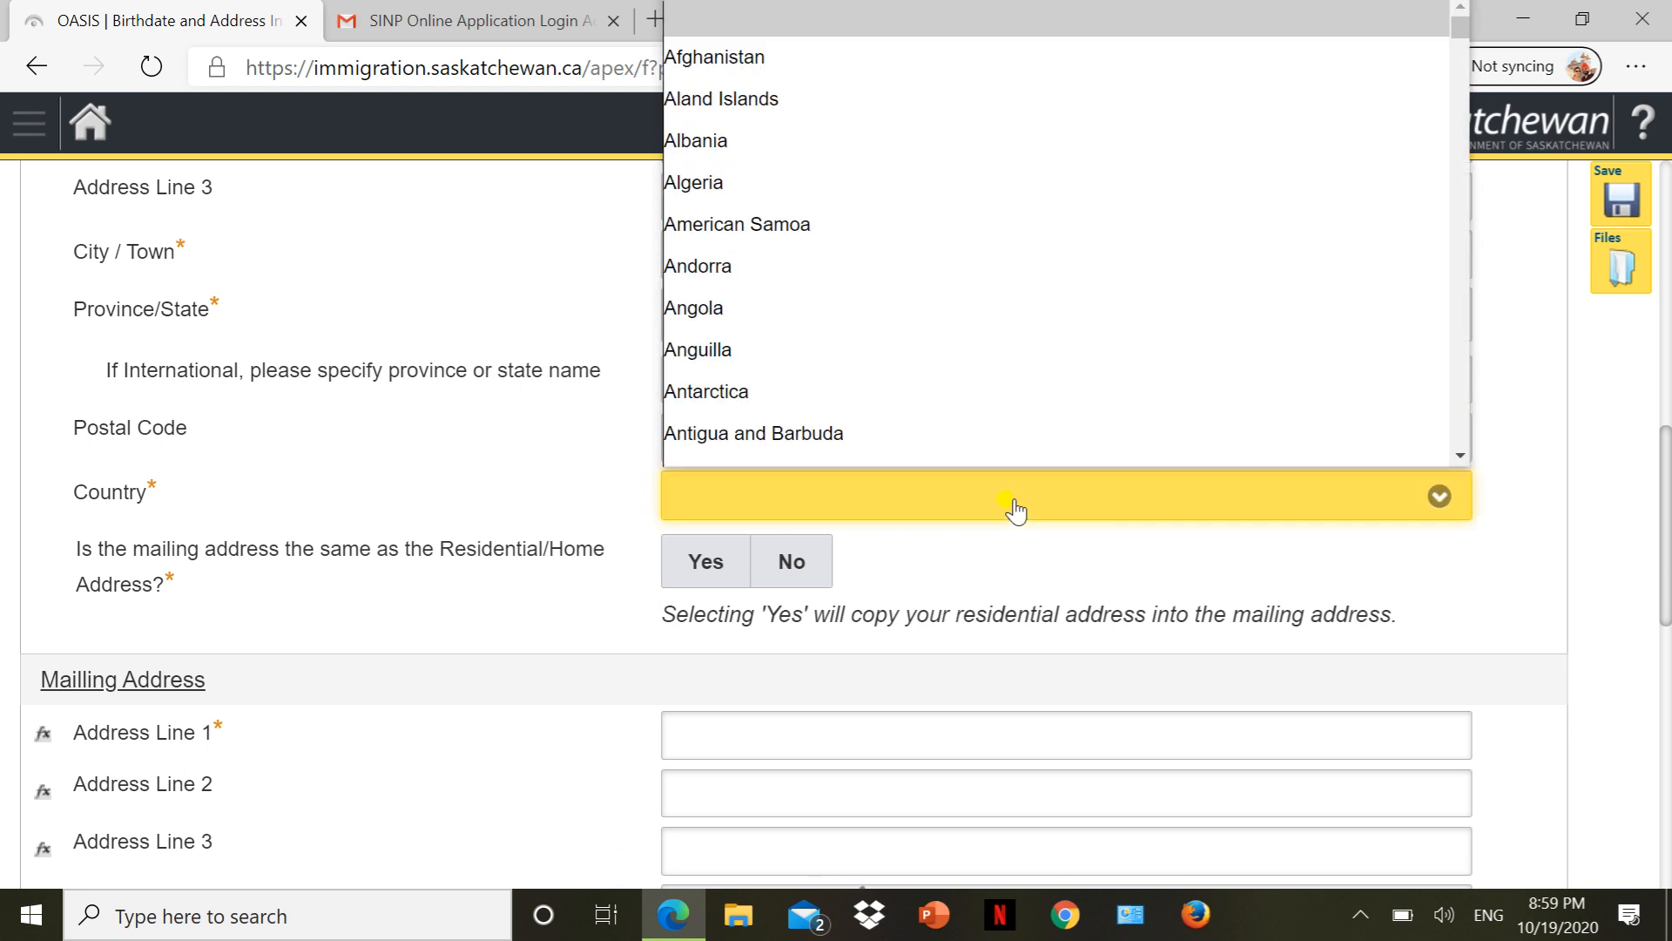
type("in")
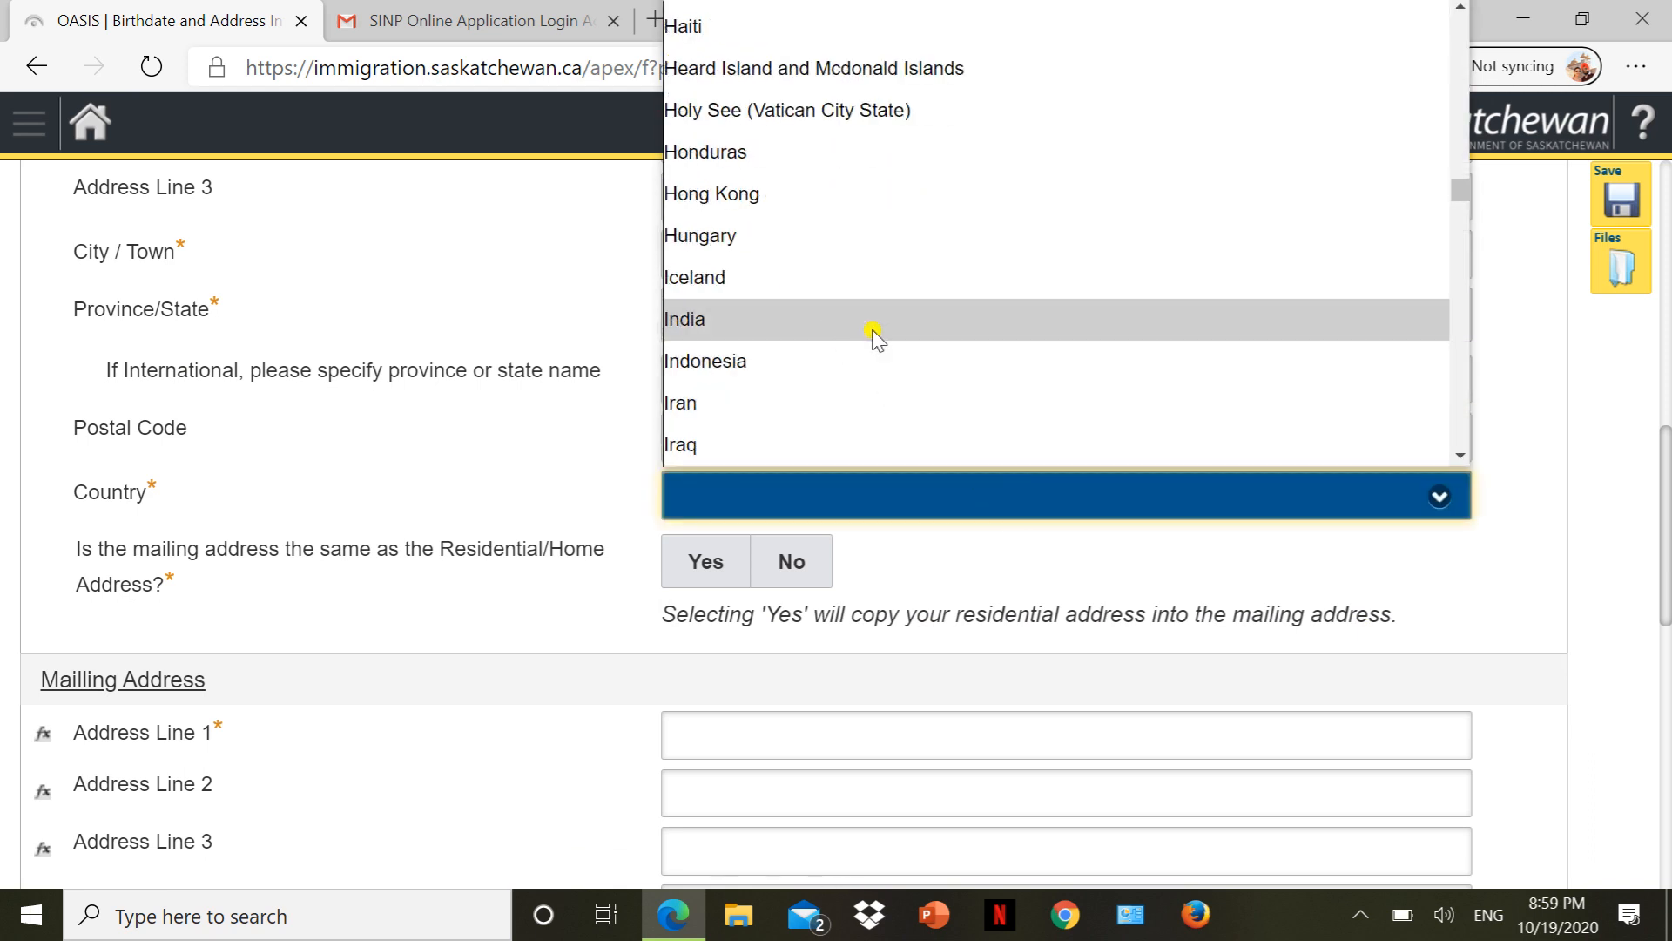
left_click(874, 334)
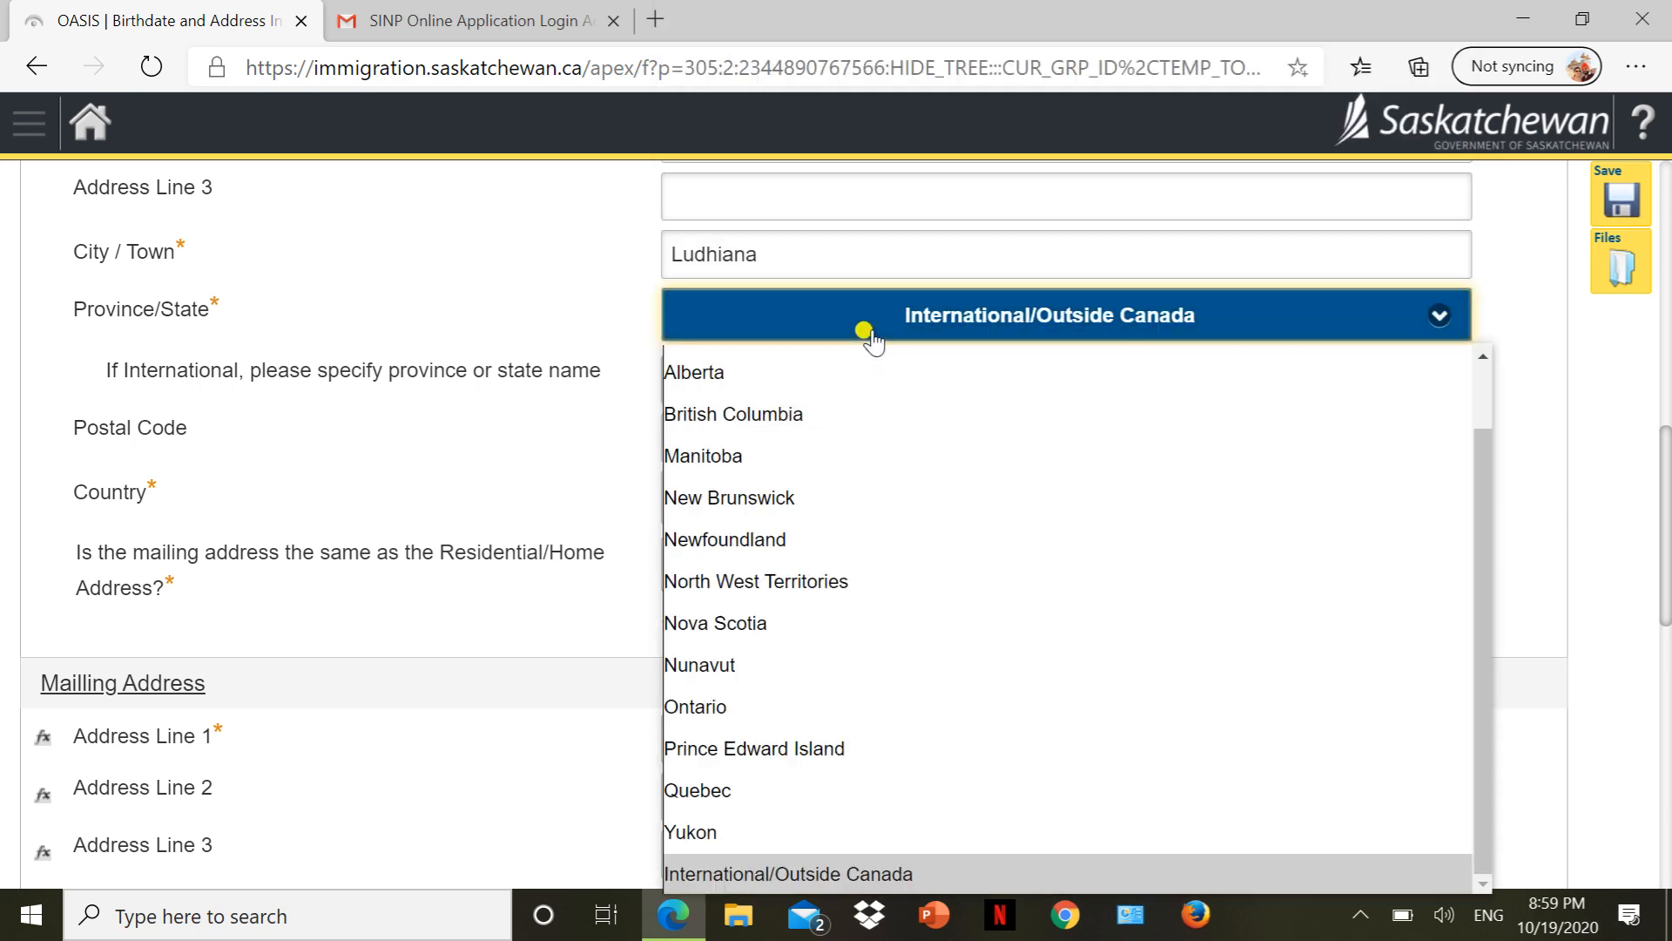
left_click(534, 453)
scroll(534, 454, "down", 5)
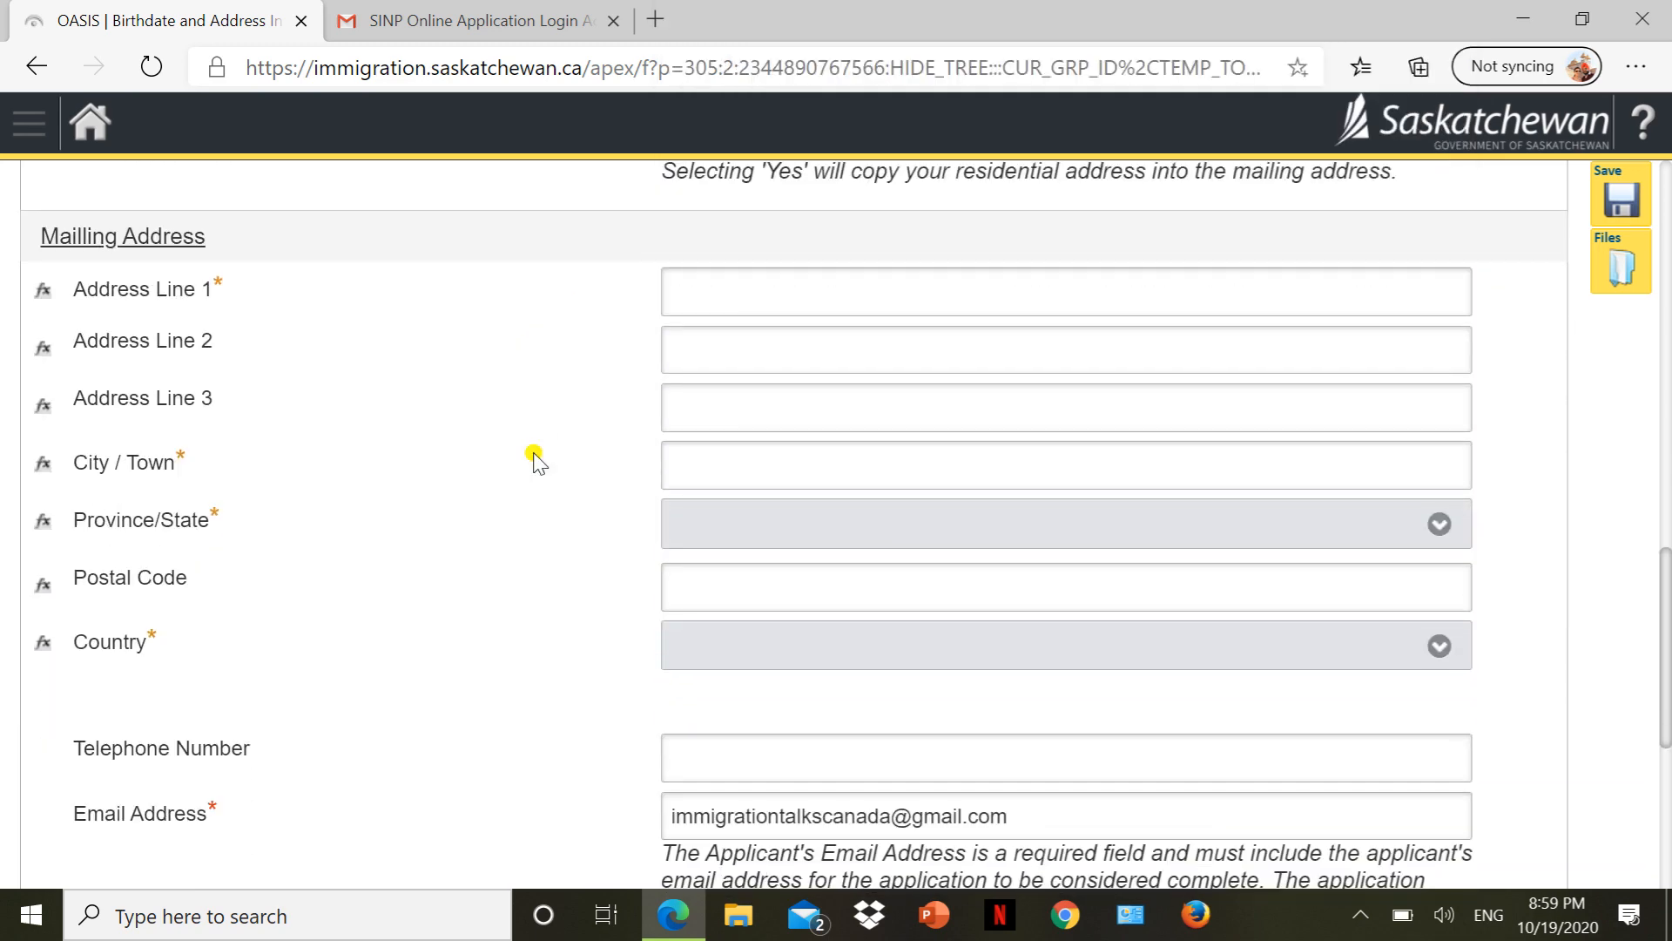
scroll(528, 466, "up", 2)
scroll(526, 468, "up", 2)
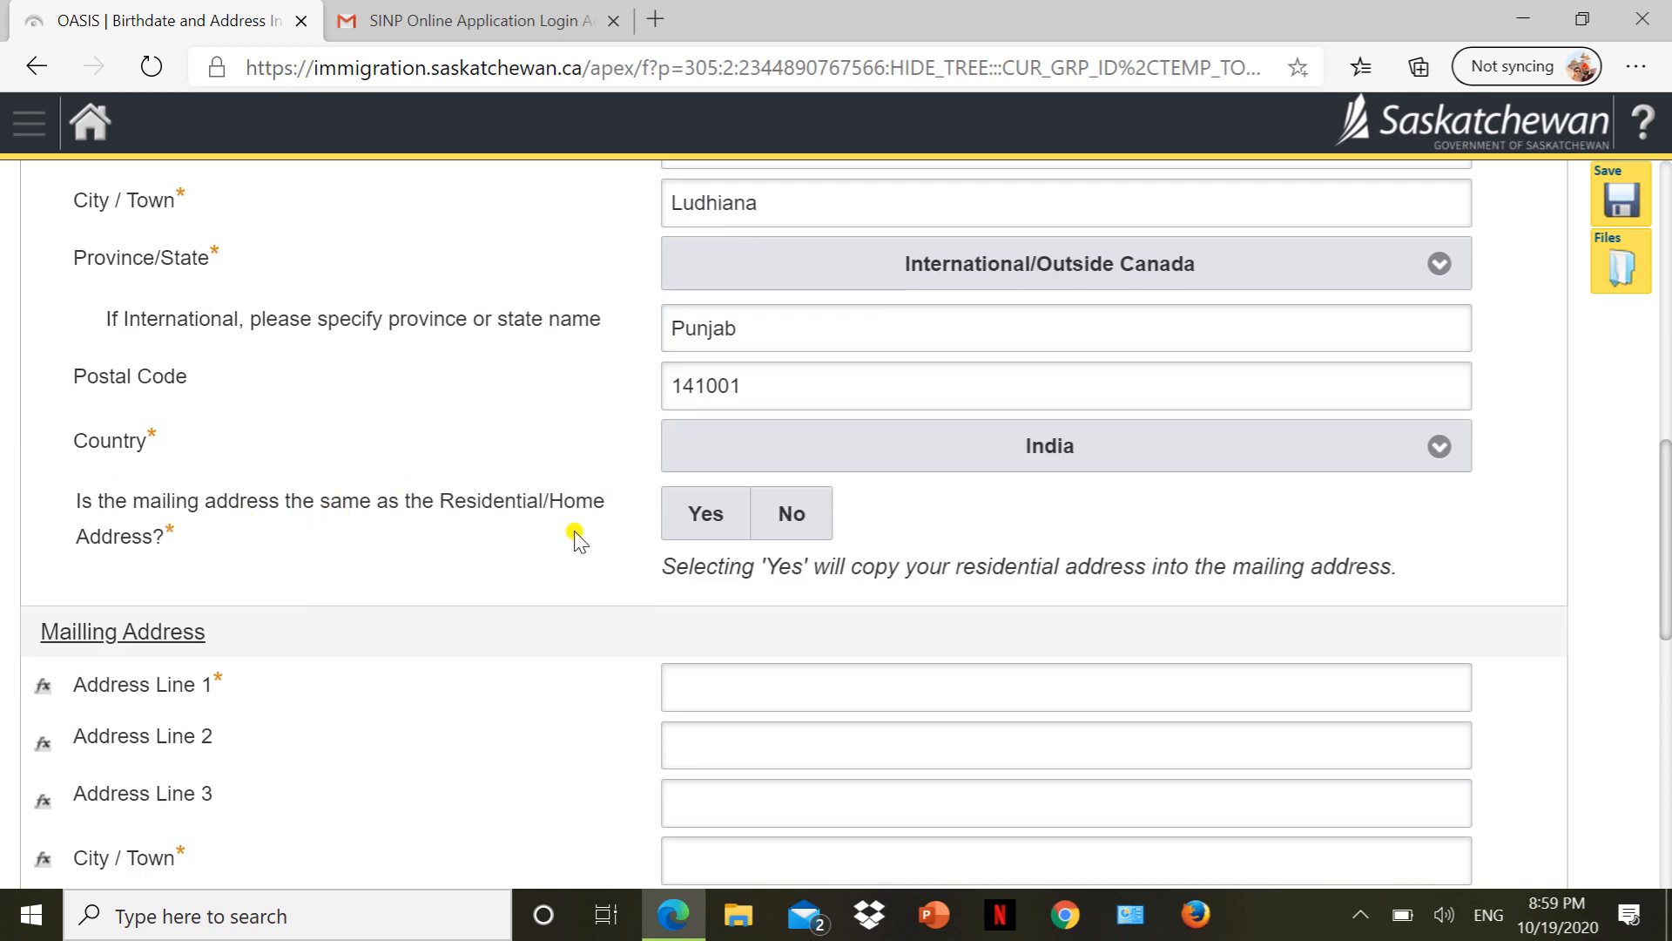
Answer Yes to the mailing address matching the home address and review the copied fields.
left_click(700, 513)
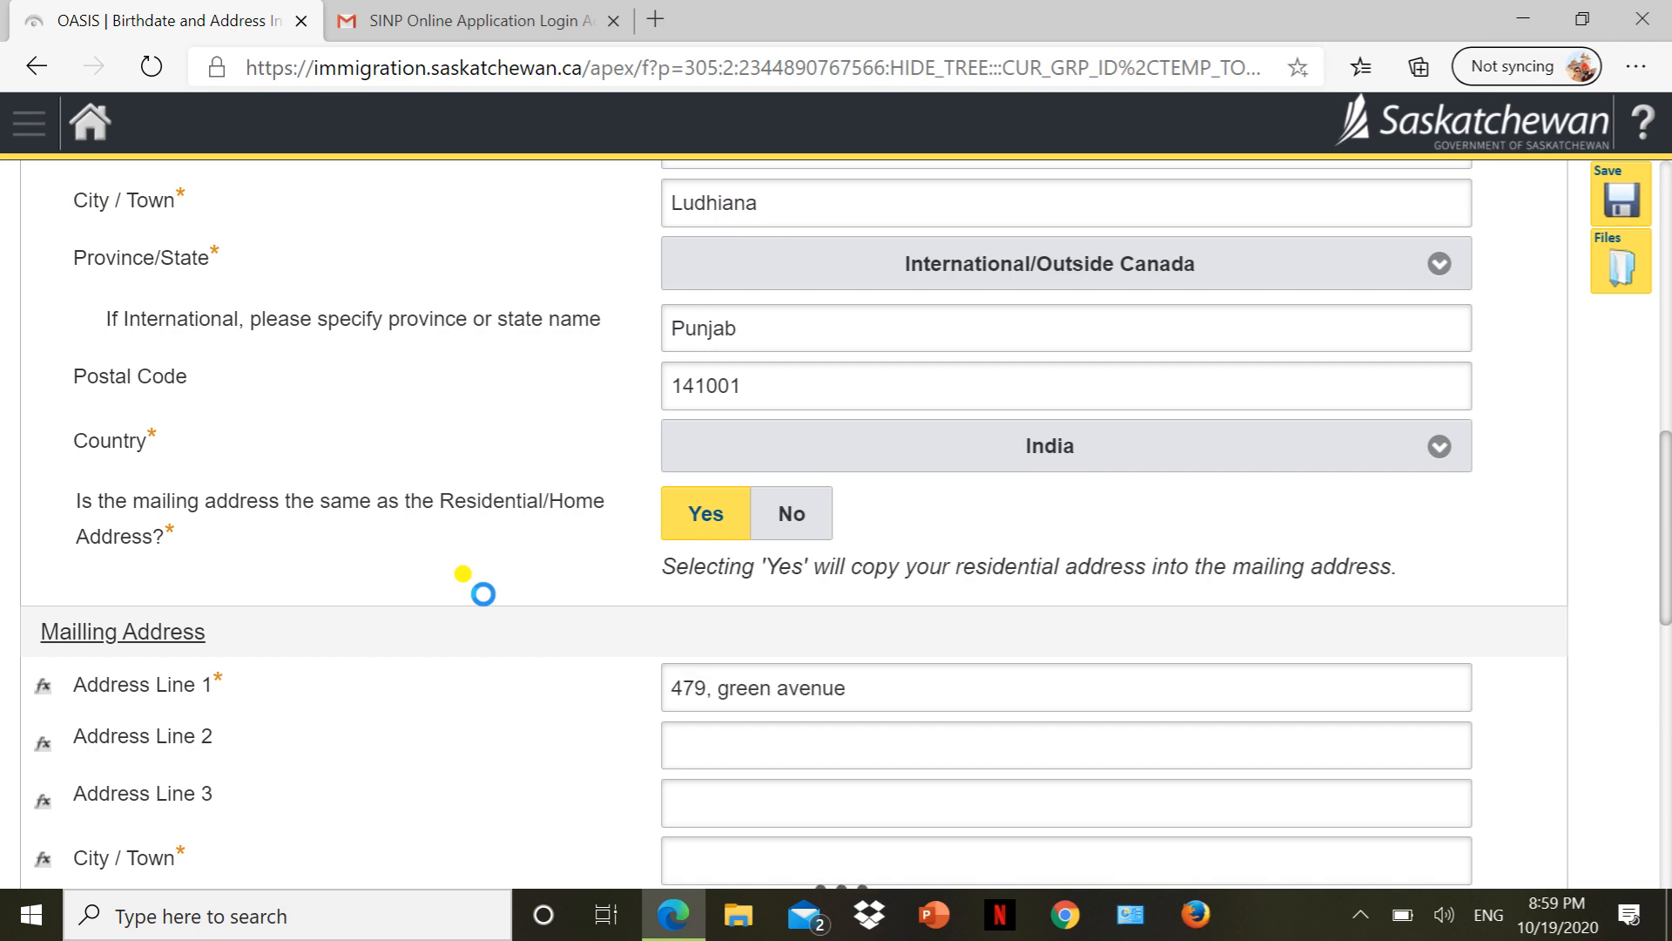
scroll(479, 596, "down", 10)
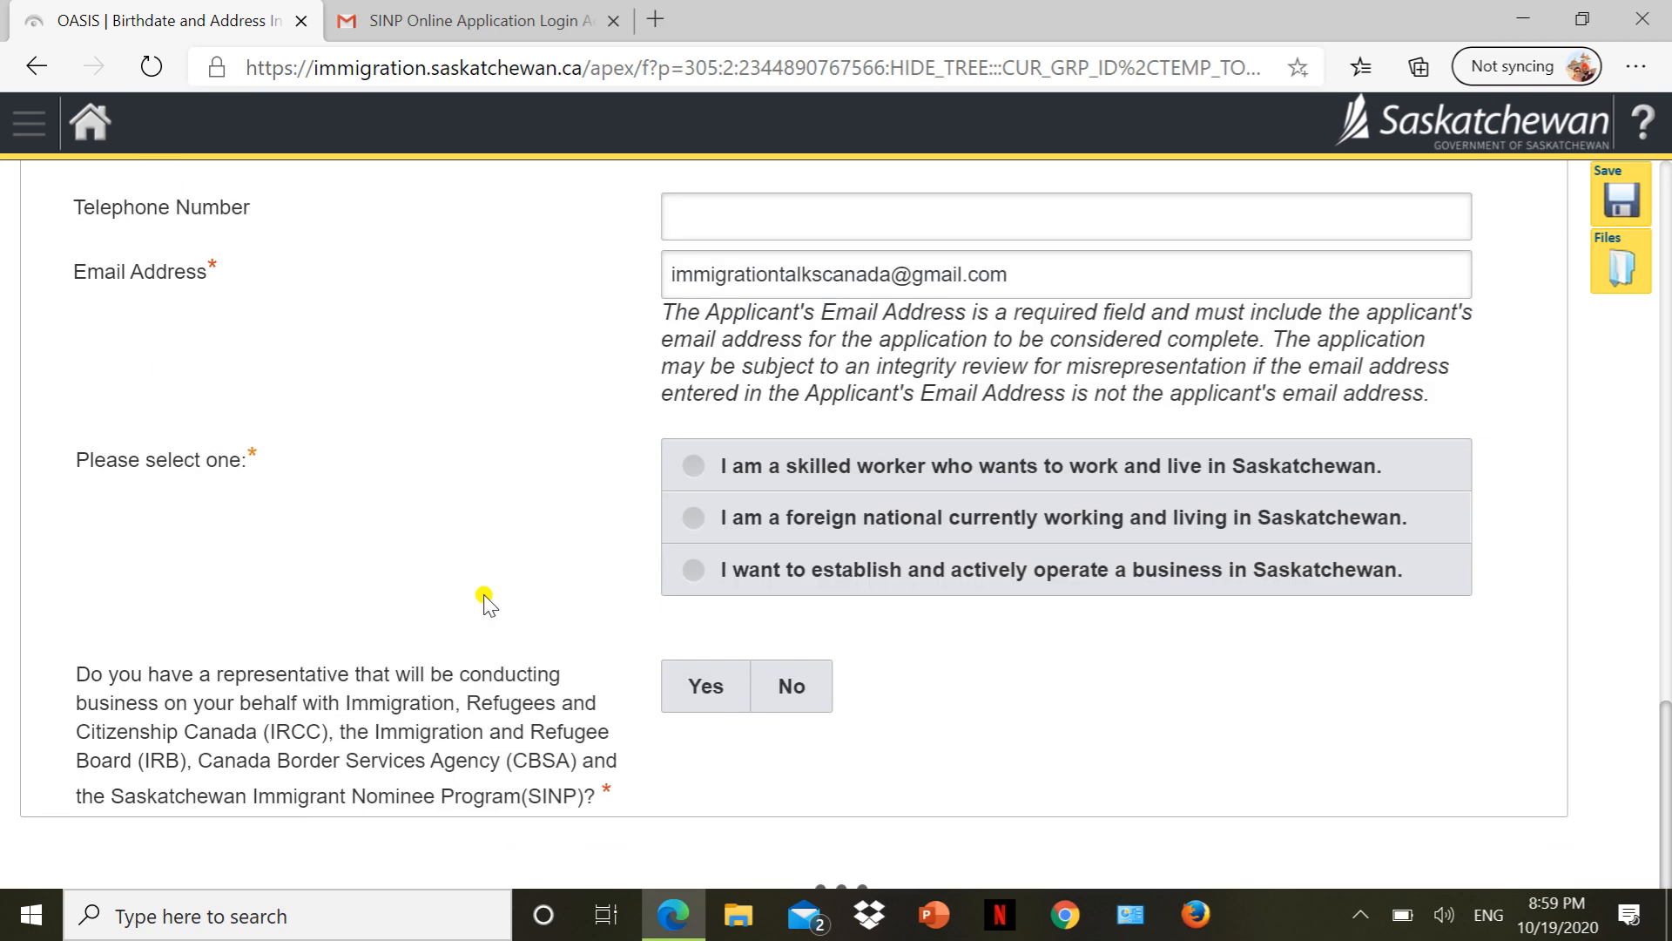
scroll(485, 601, "up", 4)
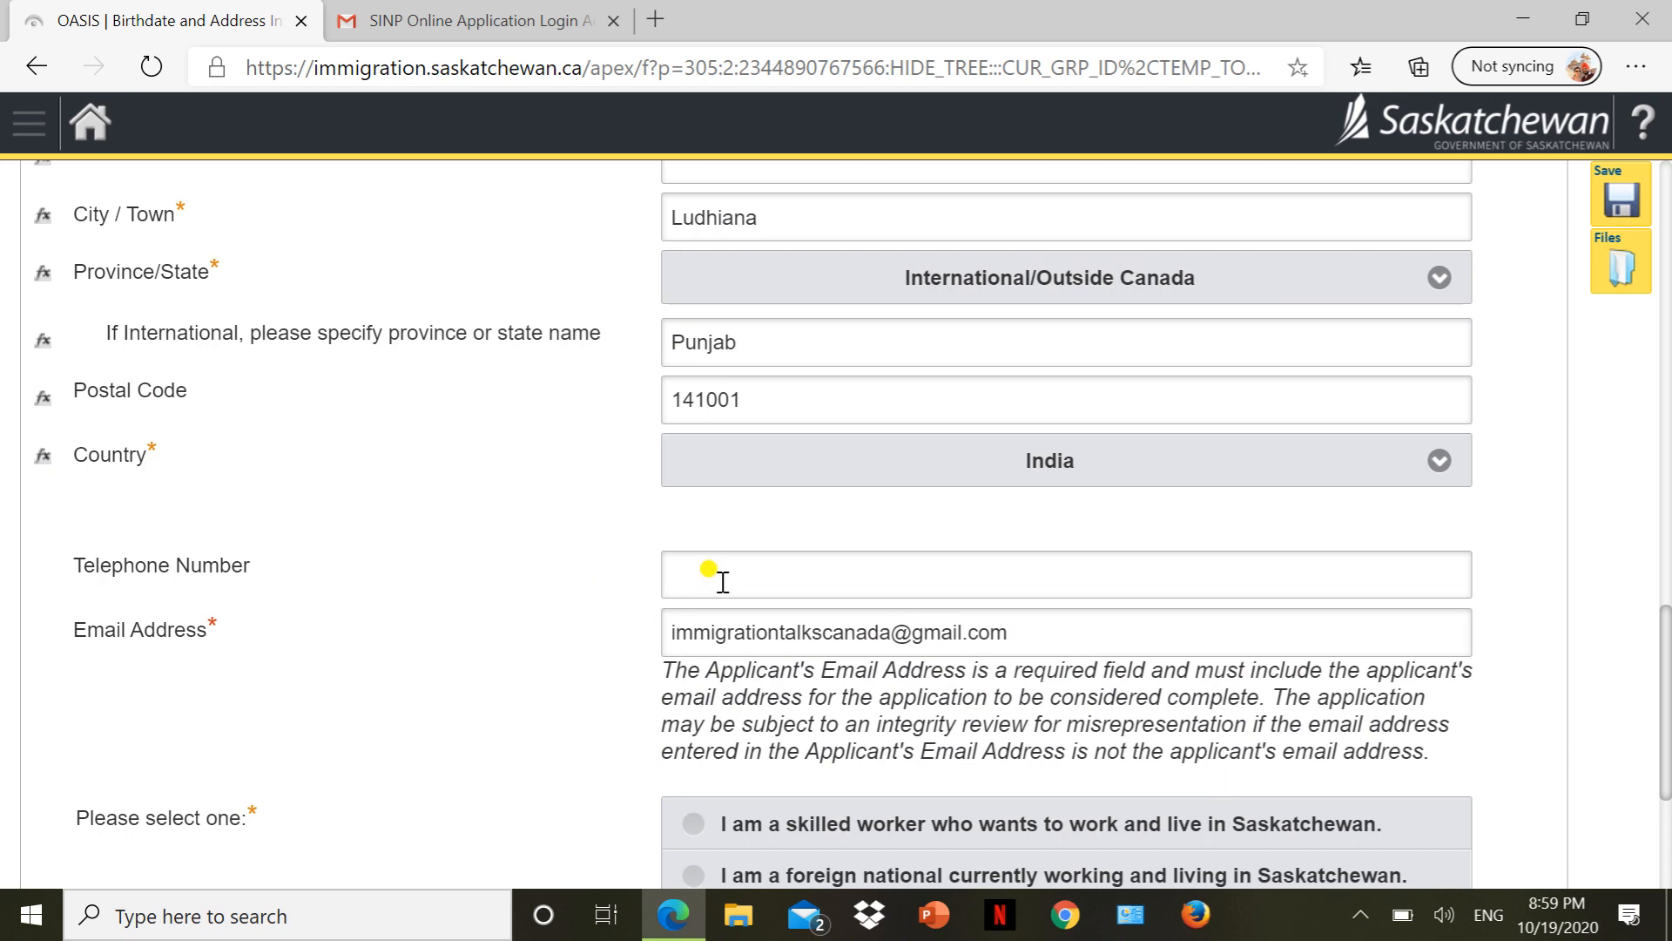
scroll(723, 582, "down", 3)
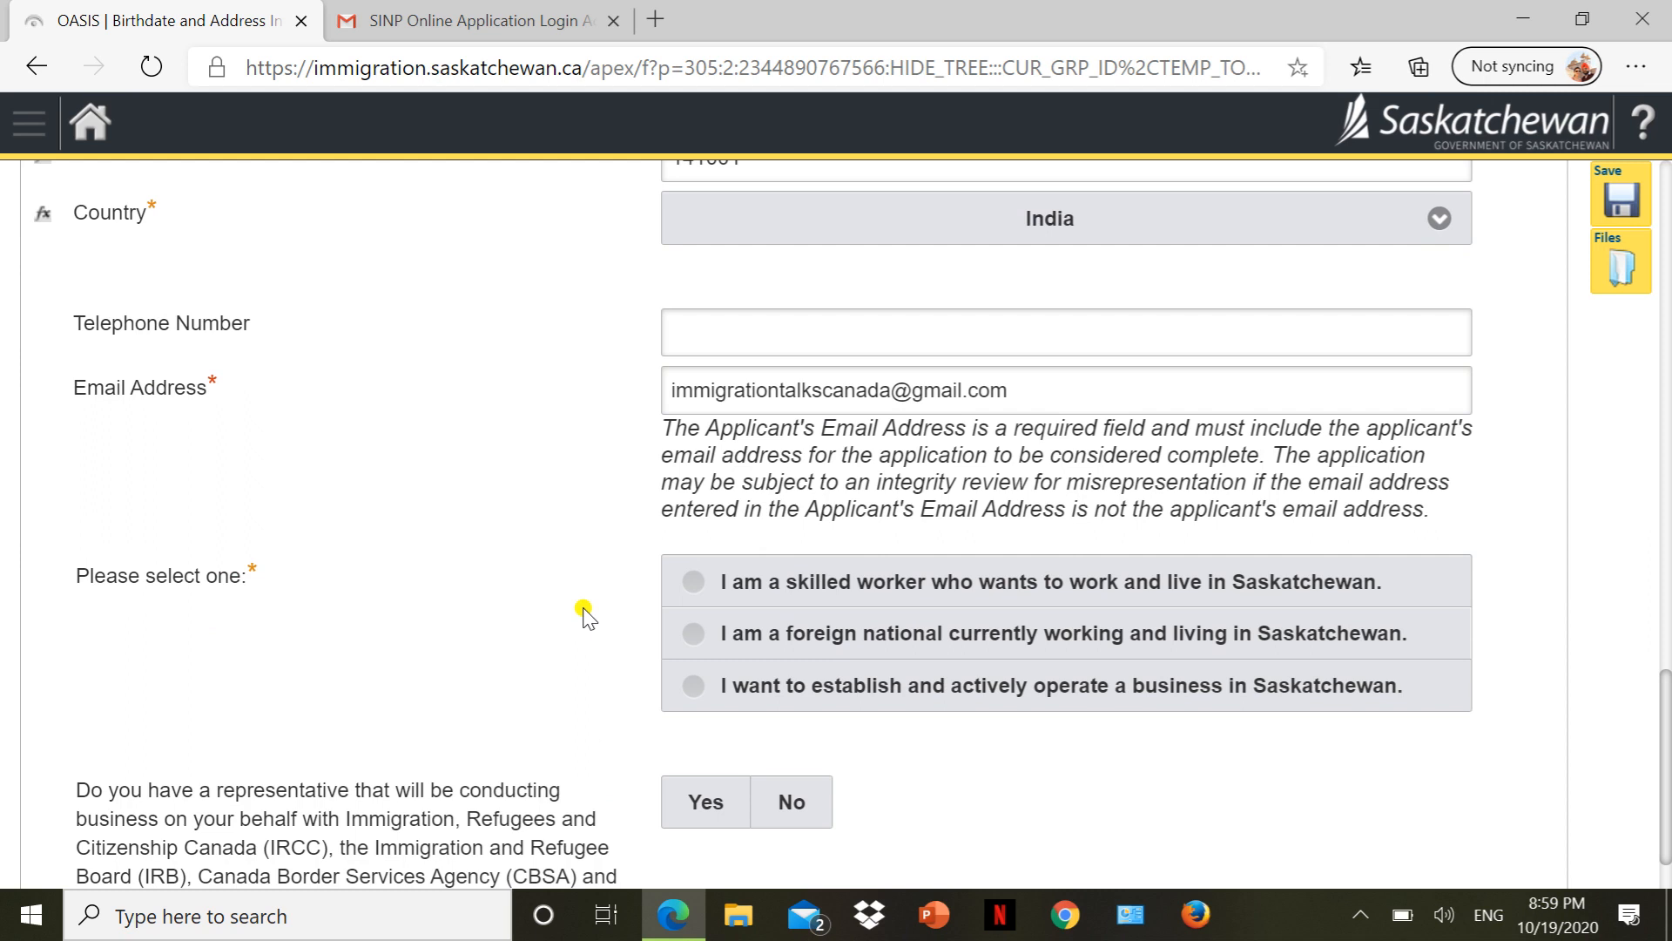
Select 'I am a skilled worker' as the applicant category and answer No to having a representative.
left_click(659, 638)
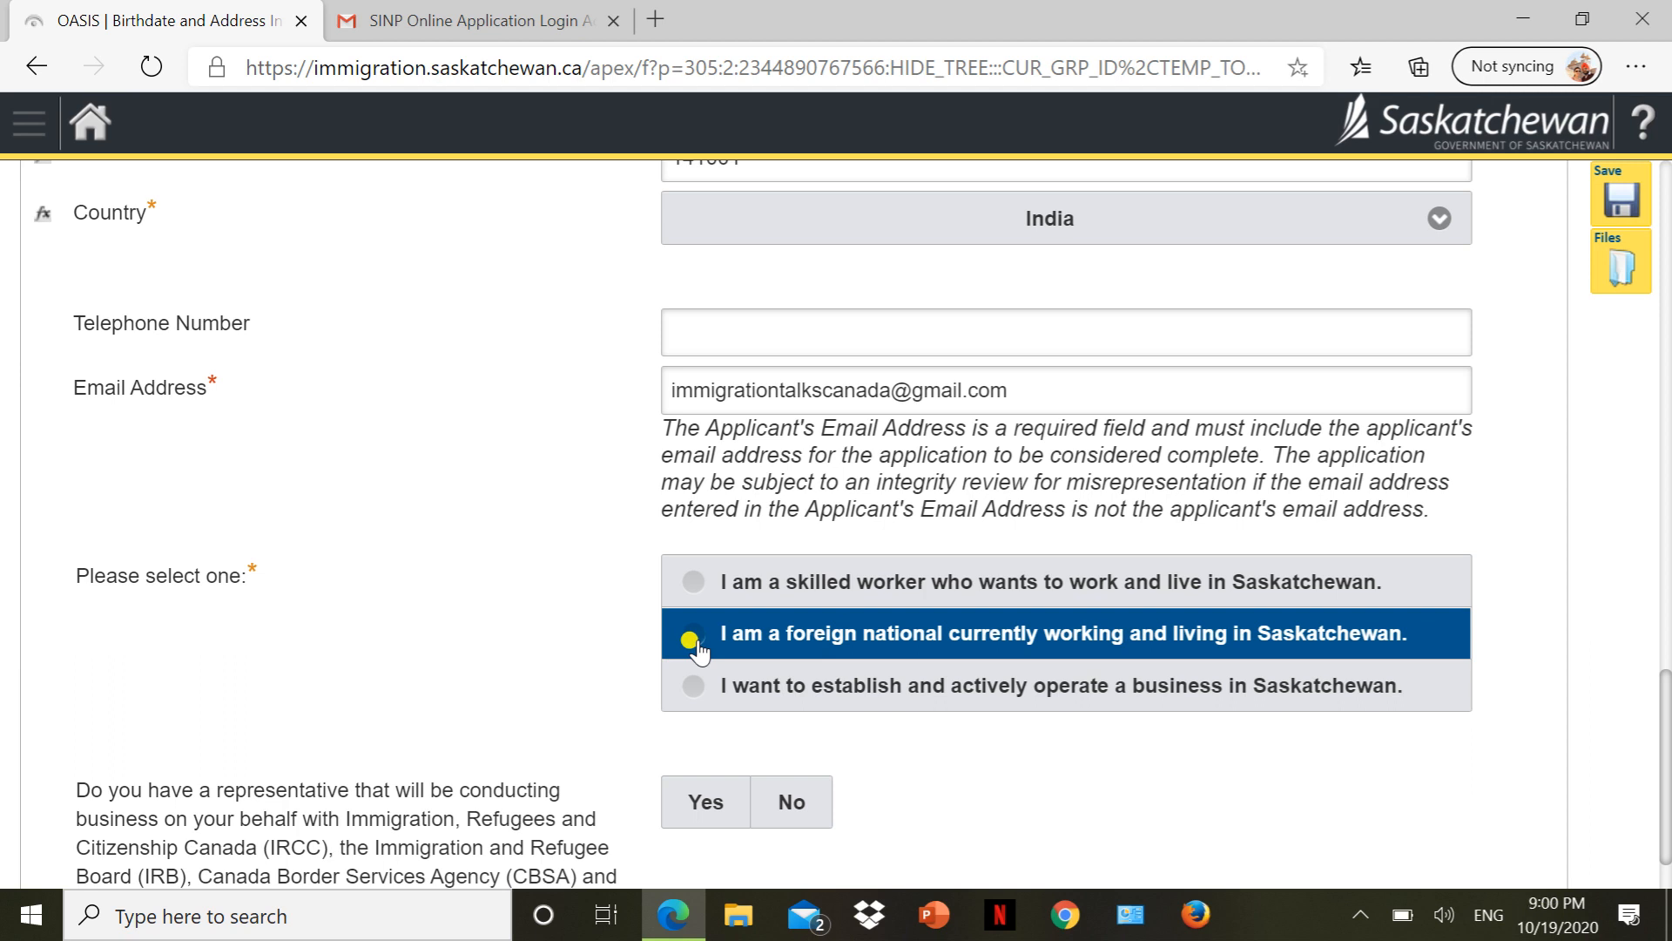
left_click(694, 581)
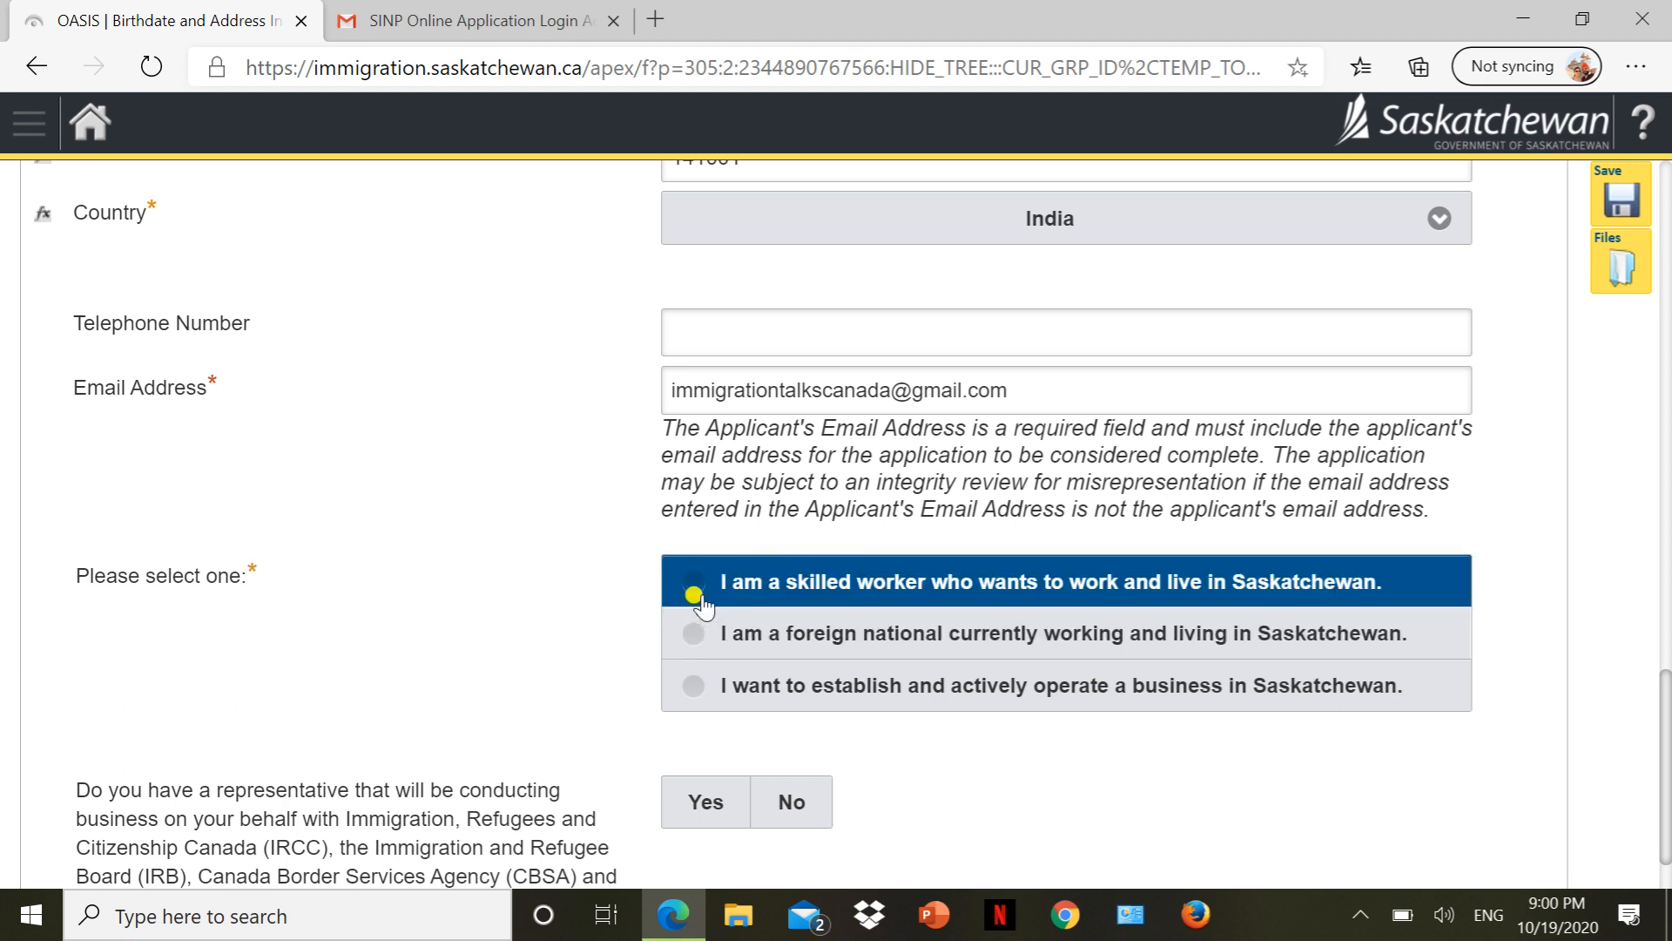
left_click(702, 597)
scroll(545, 651, "down", 1)
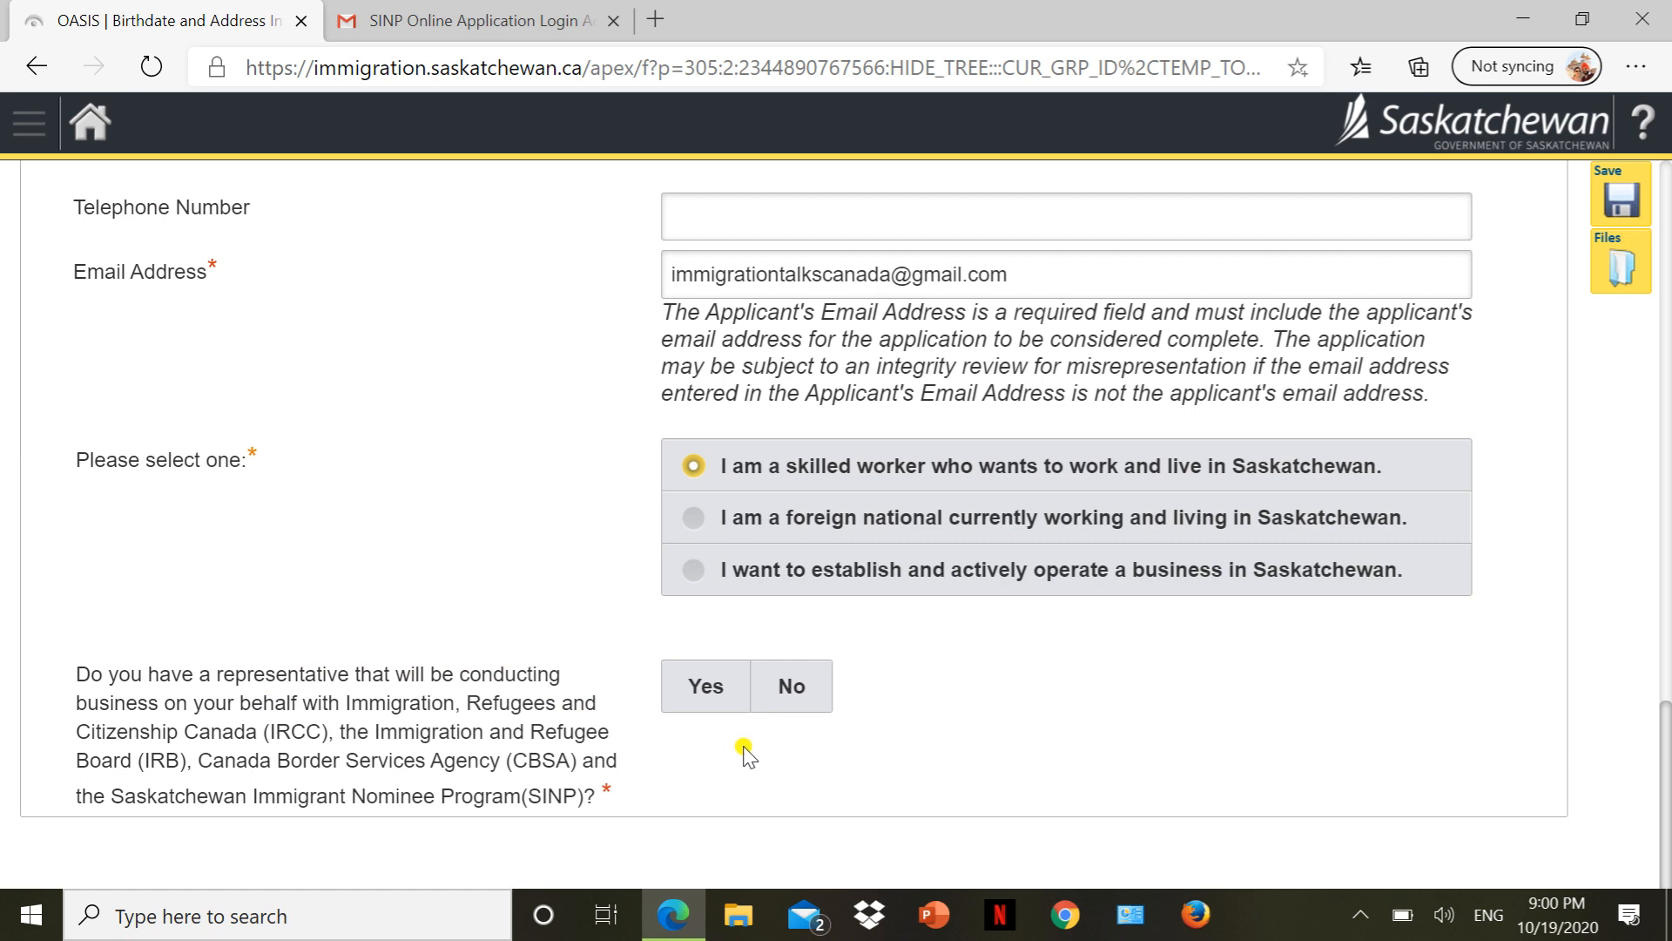
left_click(789, 710)
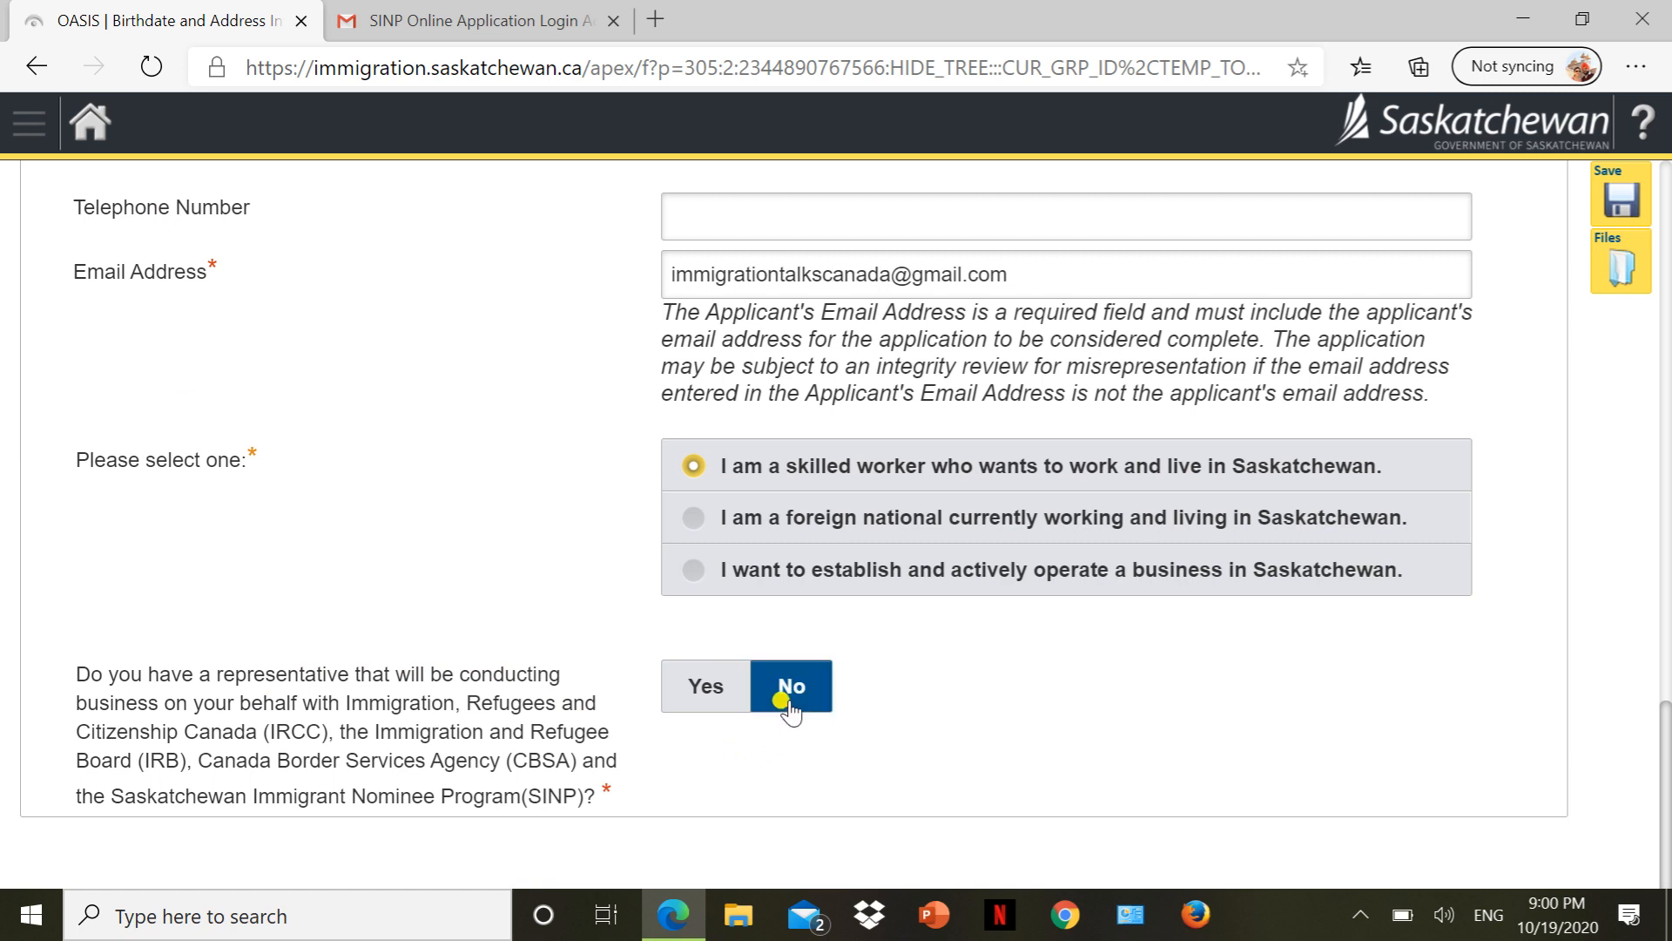
left_click(788, 706)
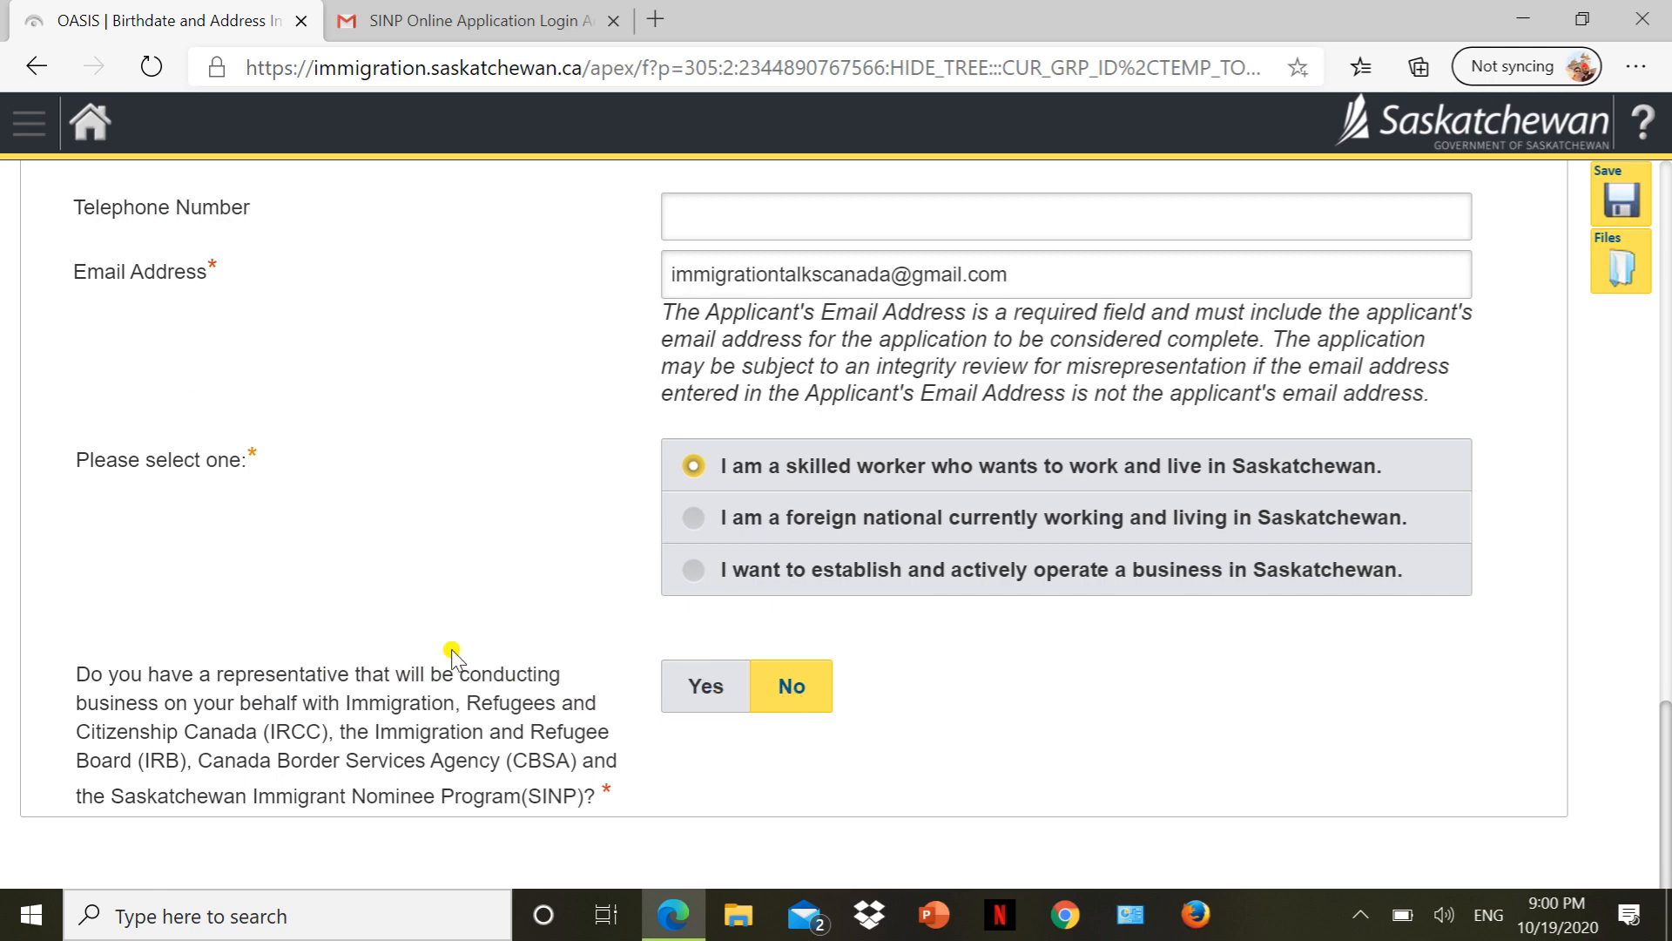
scroll(451, 650, "up", 15)
scroll(451, 649, "down", 15)
Save the Birthdate and Address Info page and continue to the Eligibility for Application section.
left_click(795, 692)
left_click(1628, 202)
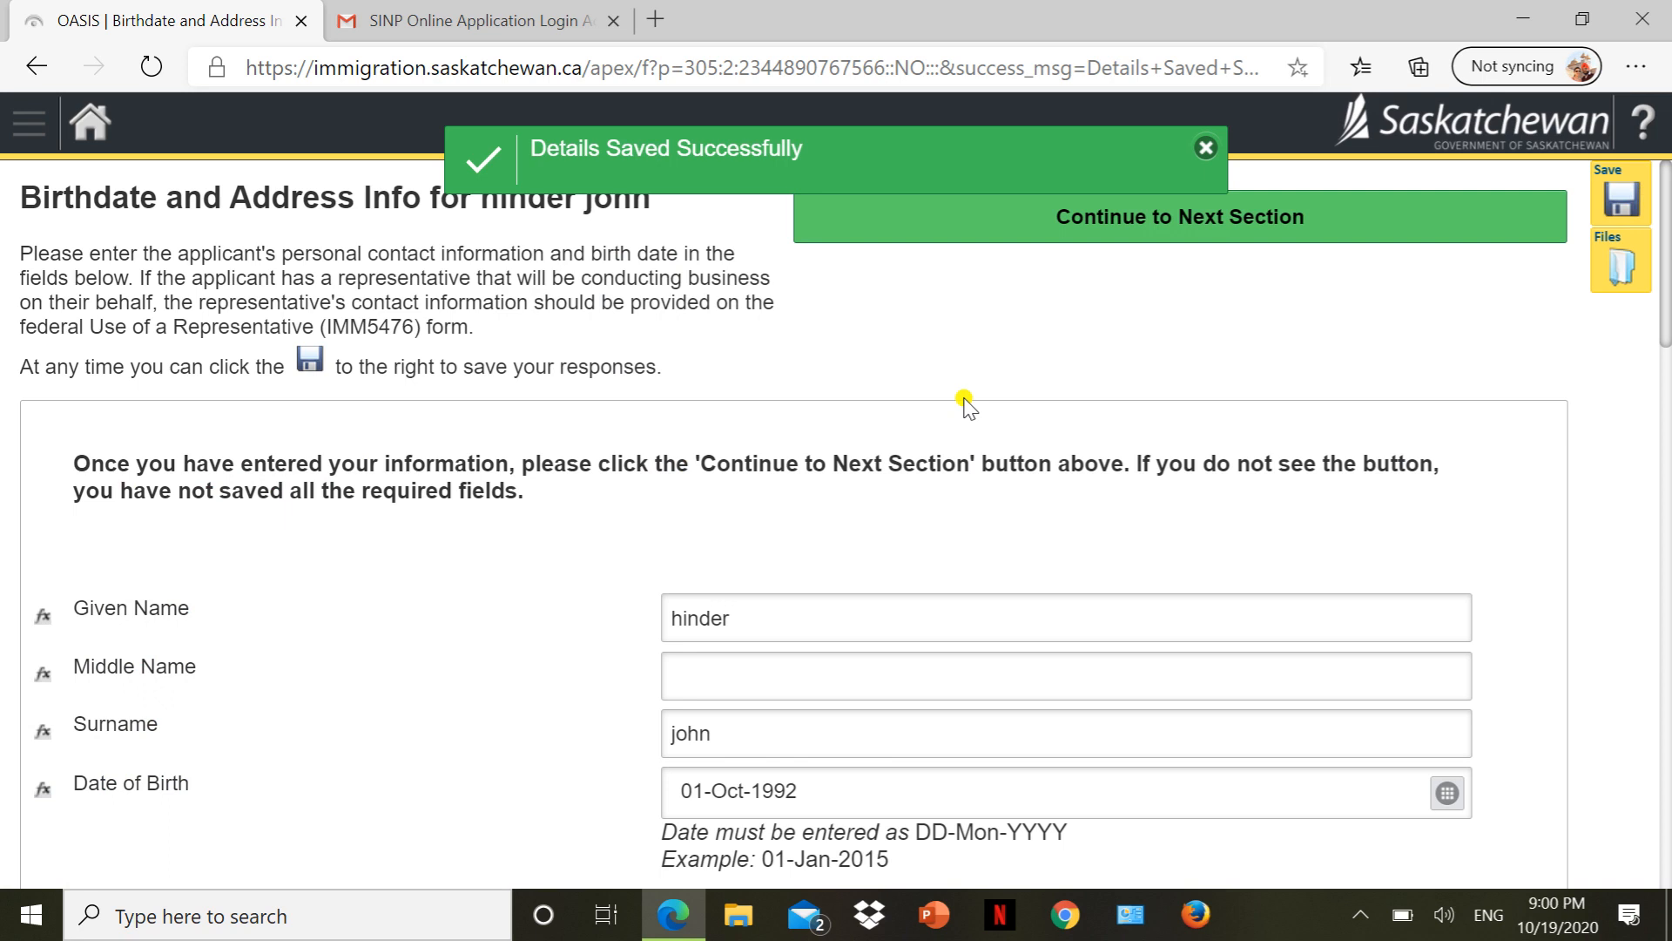
left_click(1191, 220)
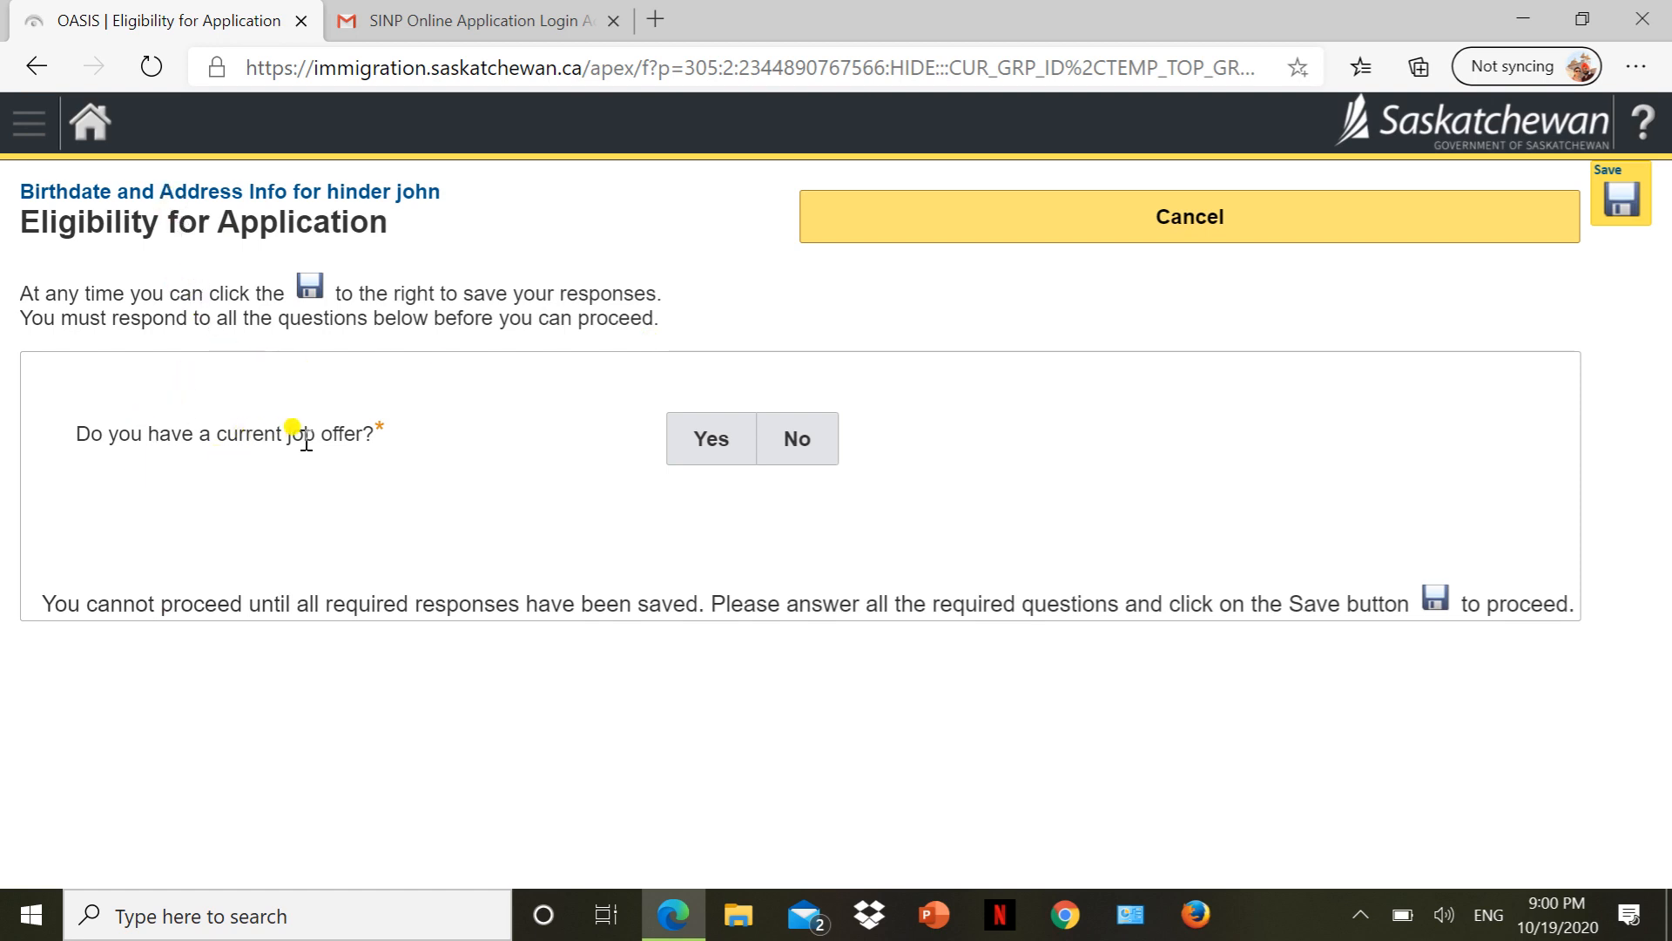
Answer No to both the current job offer and the Express Entry pool questions.
left_click(775, 459)
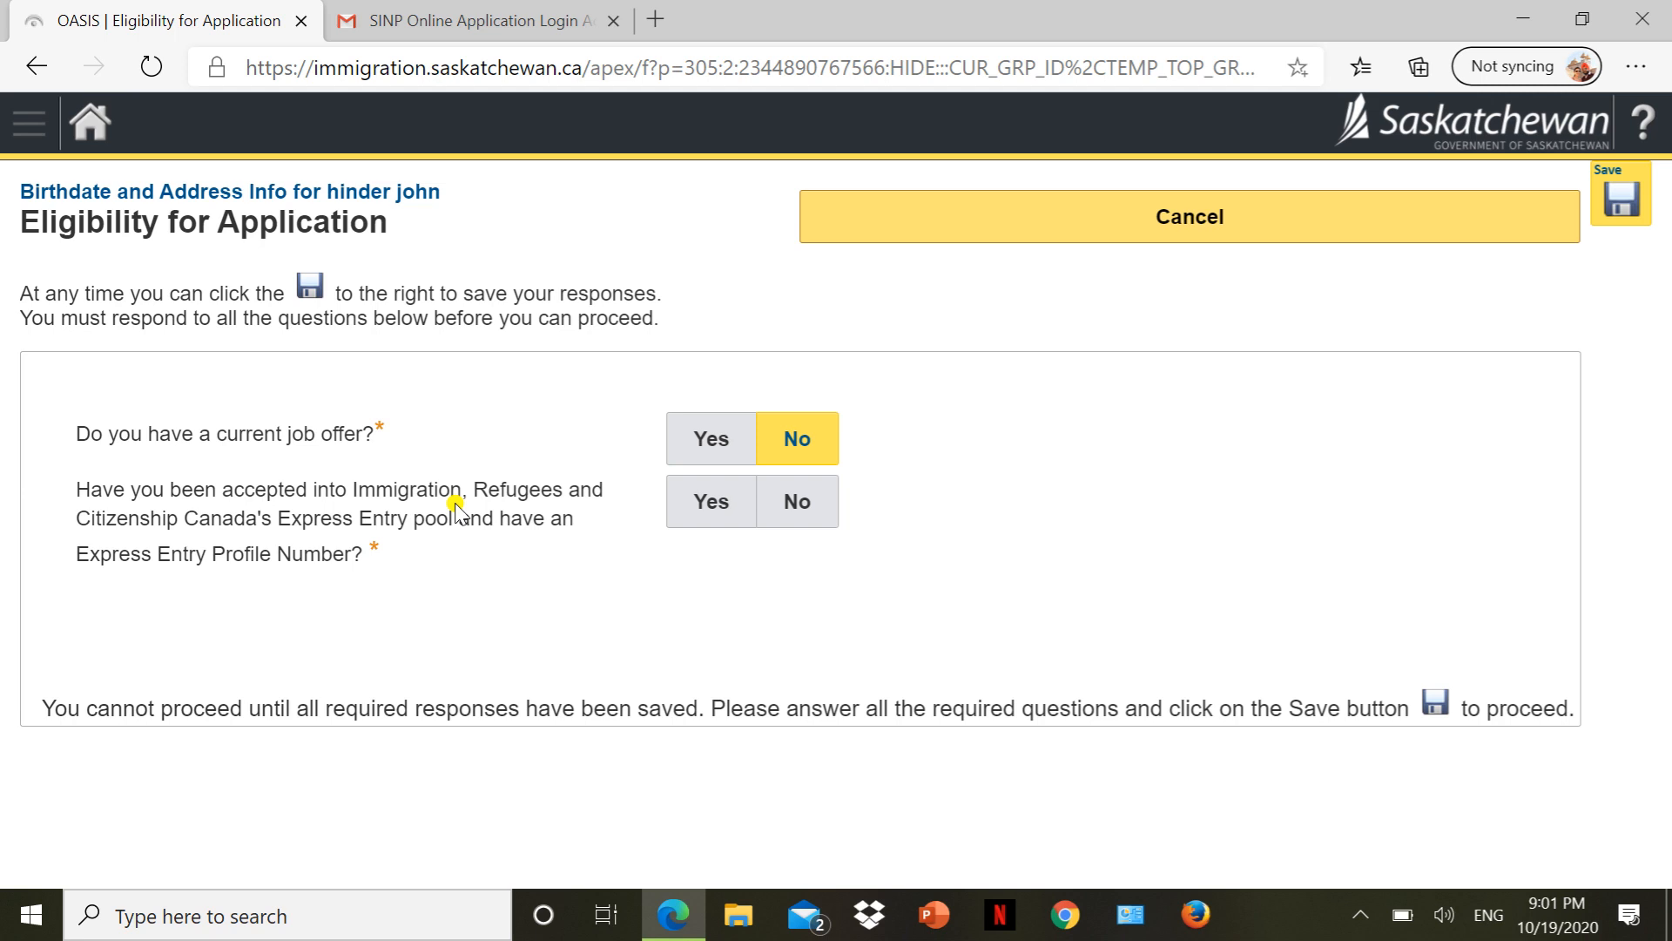
left_click(694, 503)
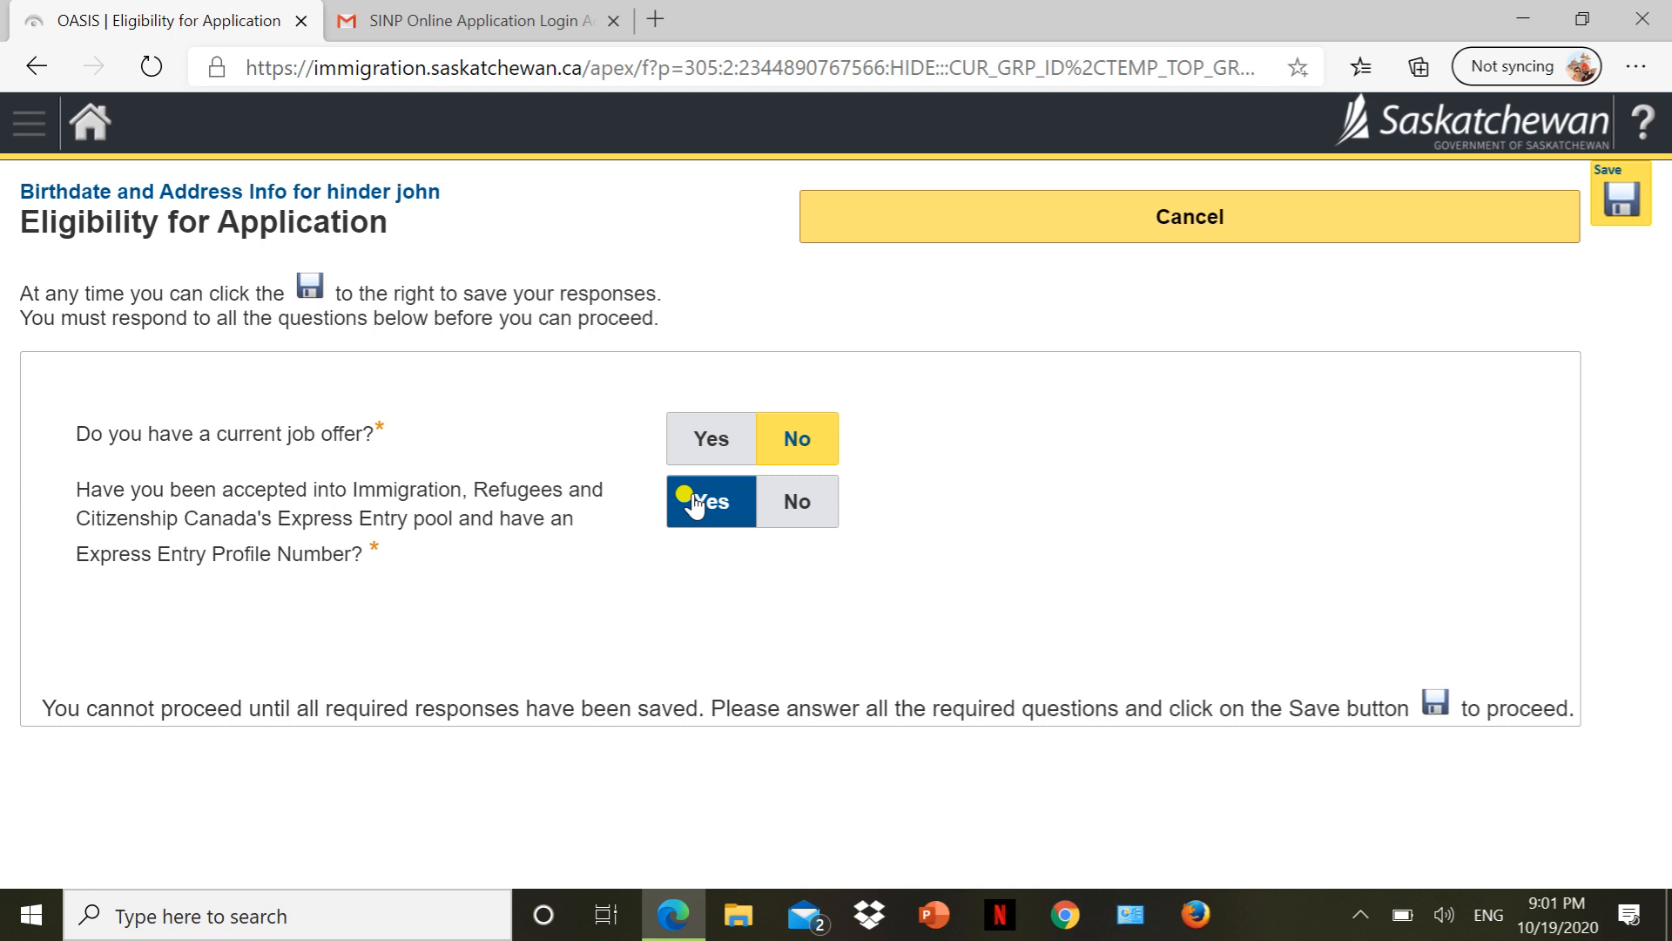
left_click(793, 510)
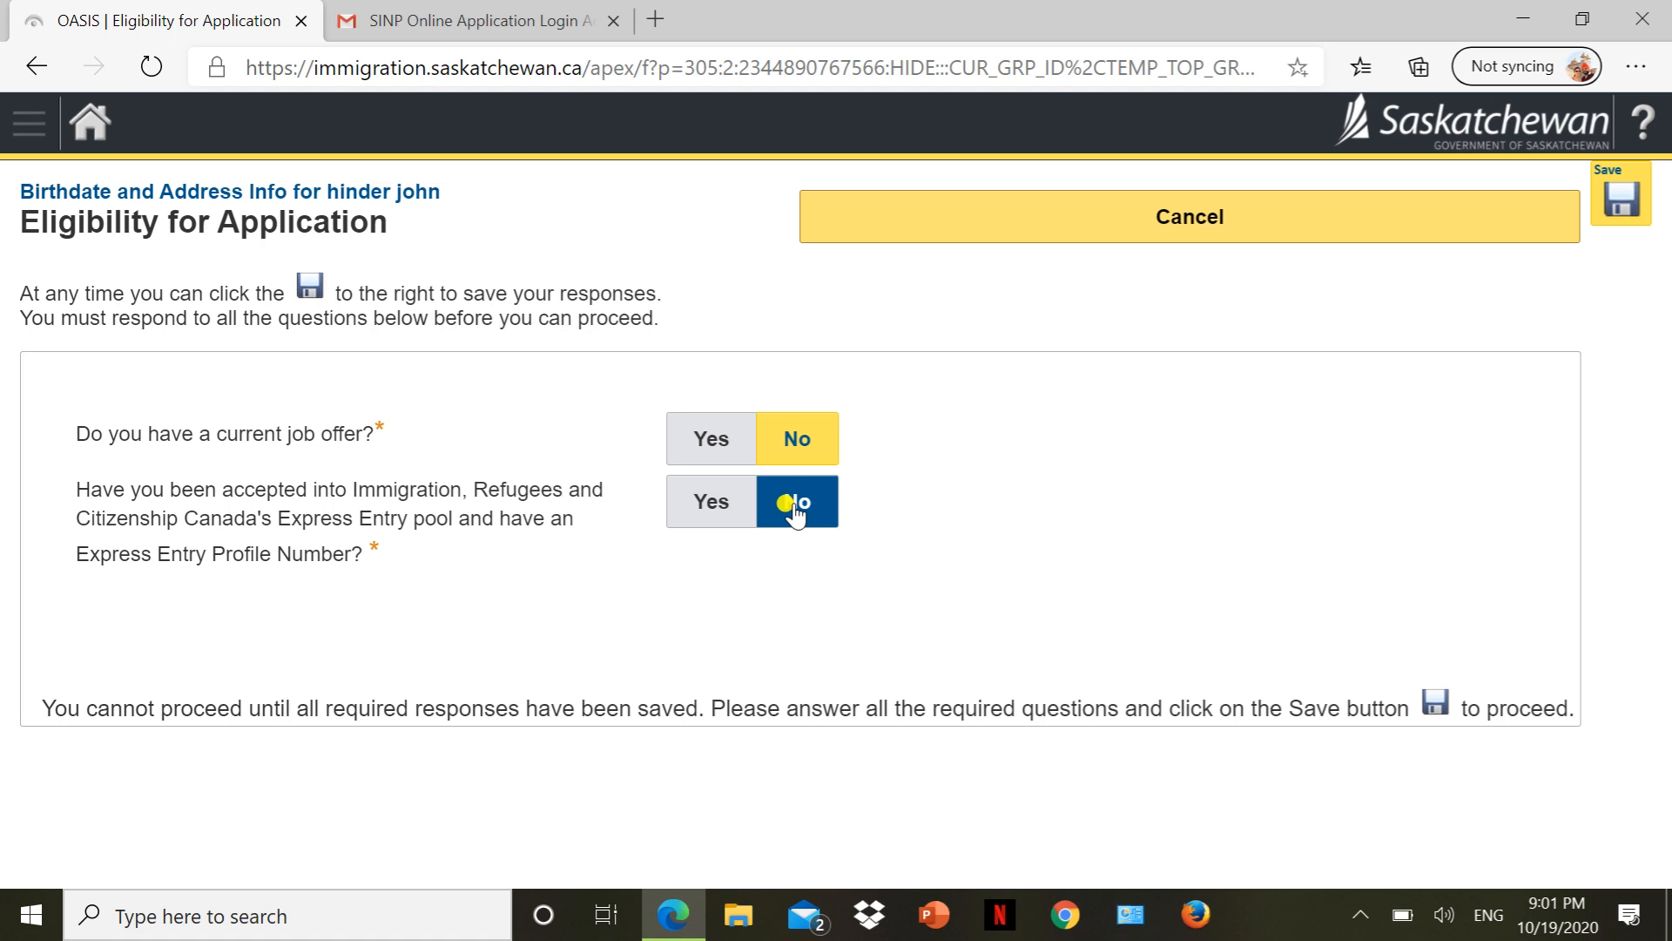
left_click(794, 512)
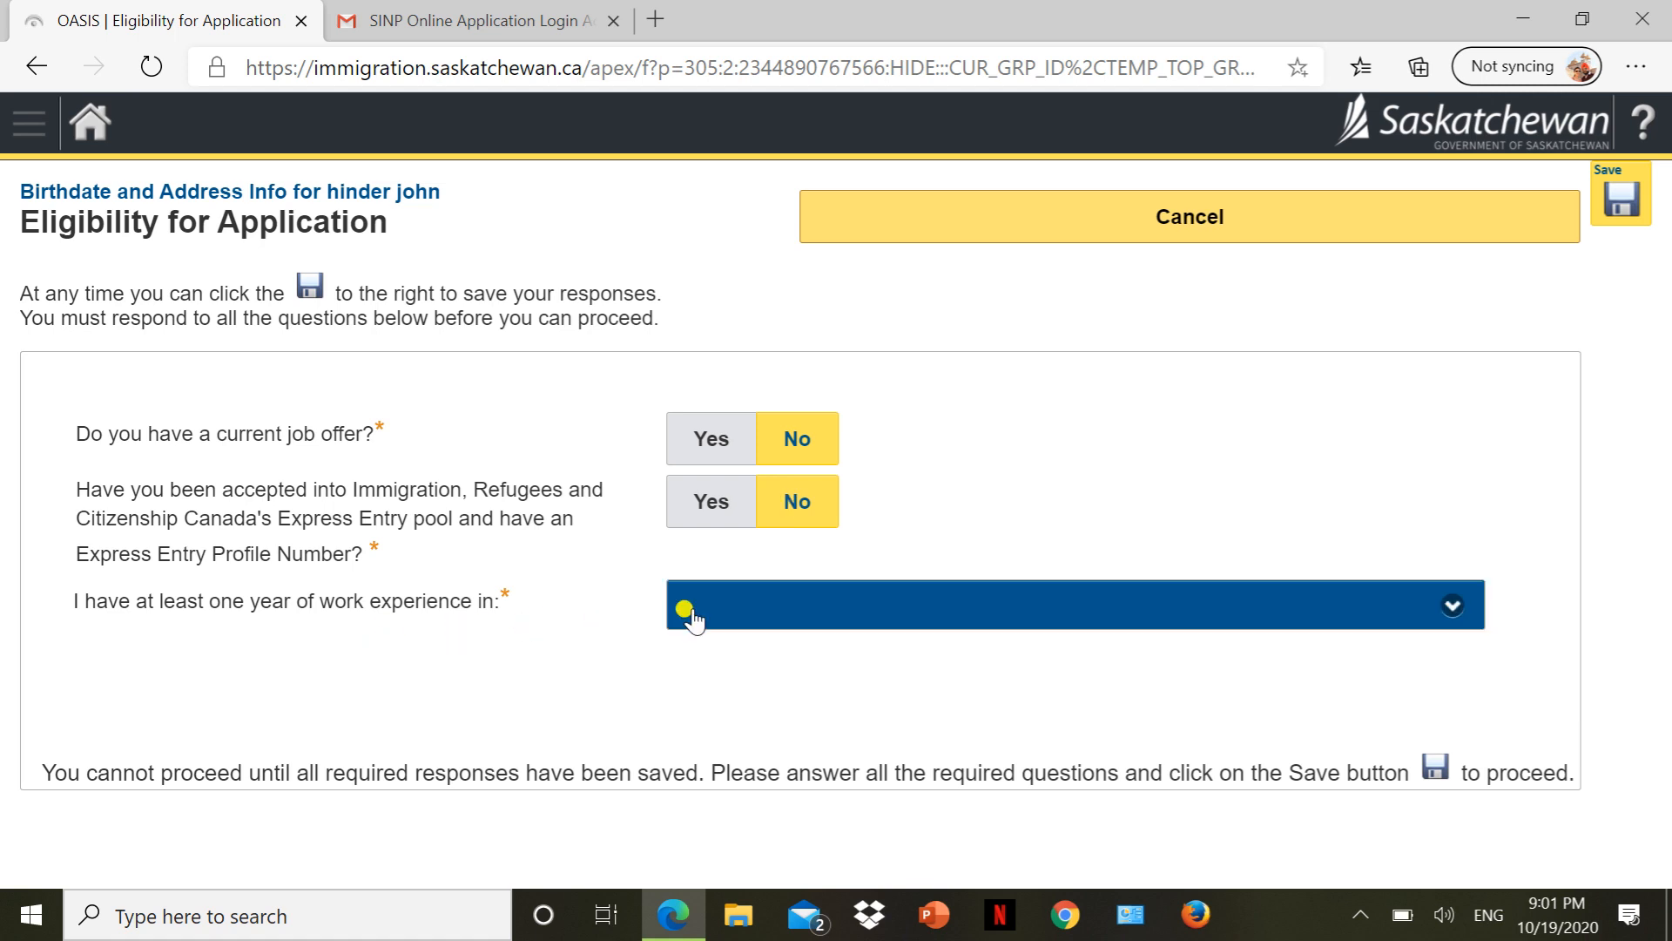
Choose 0113 - Purchasing managers experience, answer Yes to both education questions, and save.
left_click(761, 615)
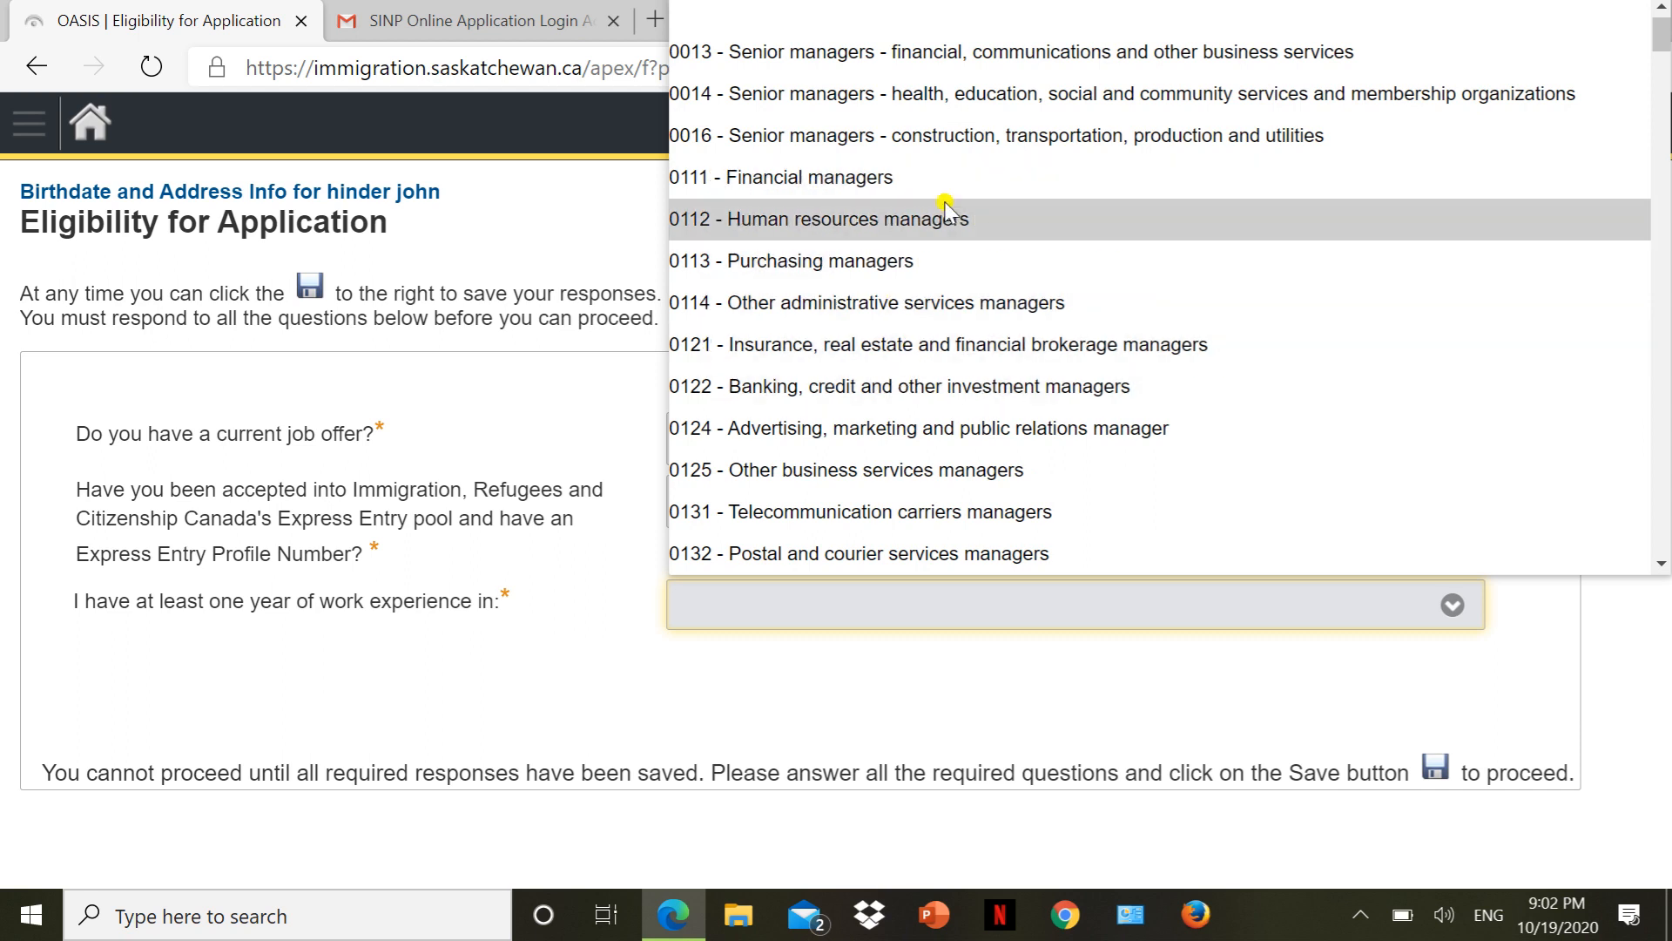
left_click(917, 260)
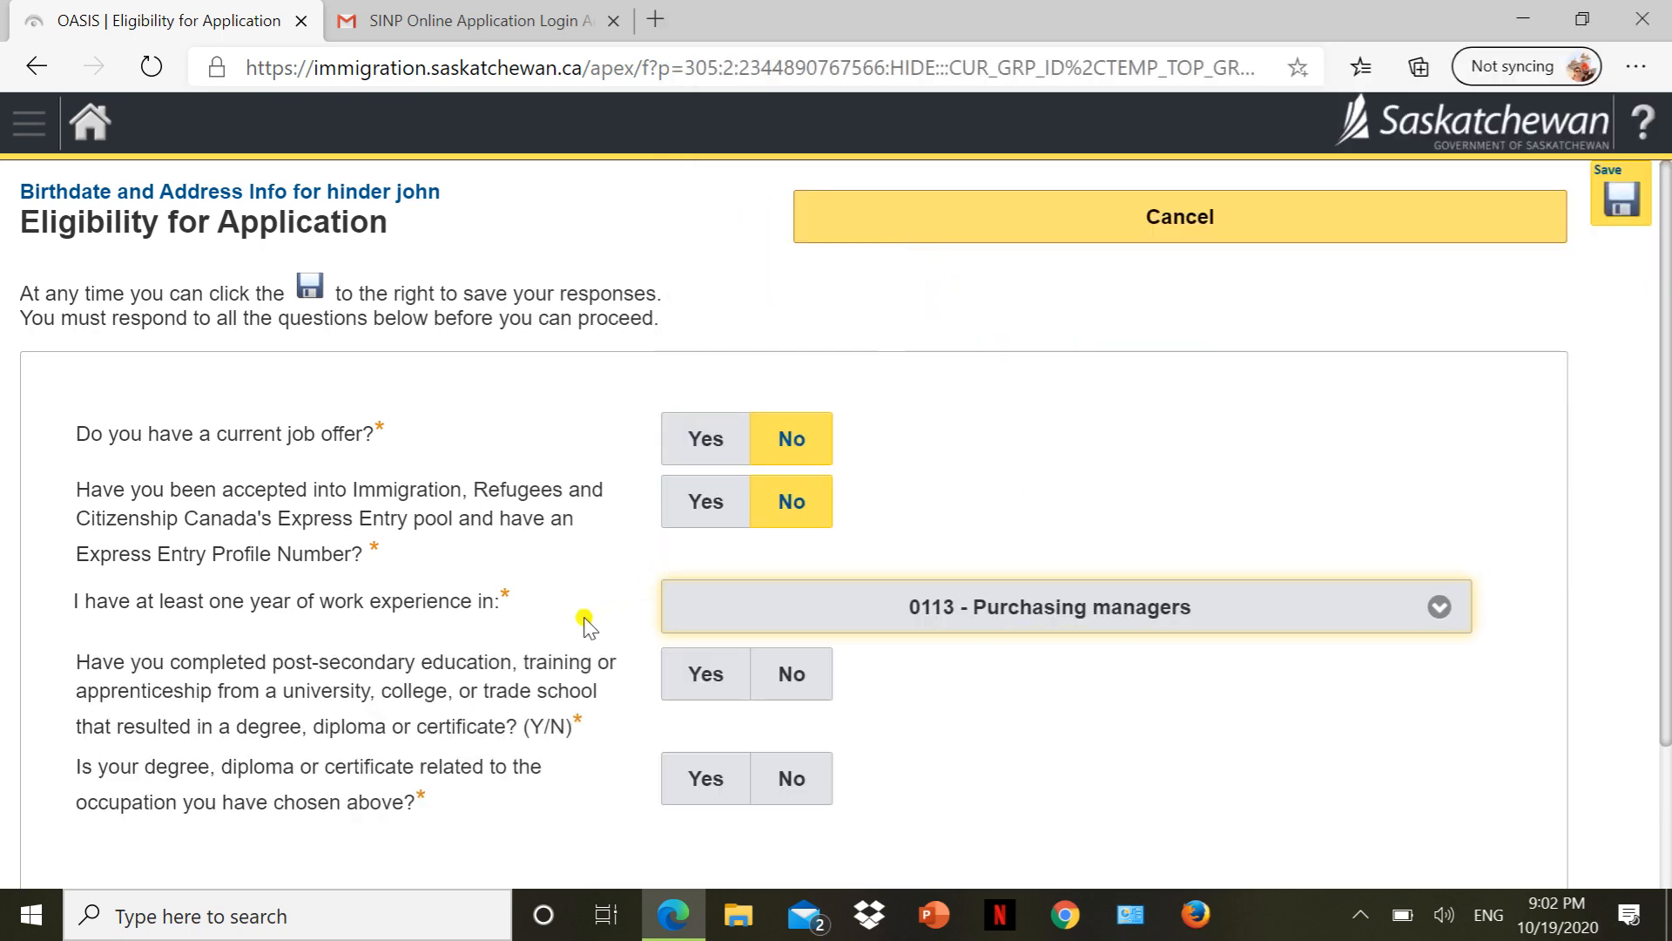
scroll(583, 625, "down", 2)
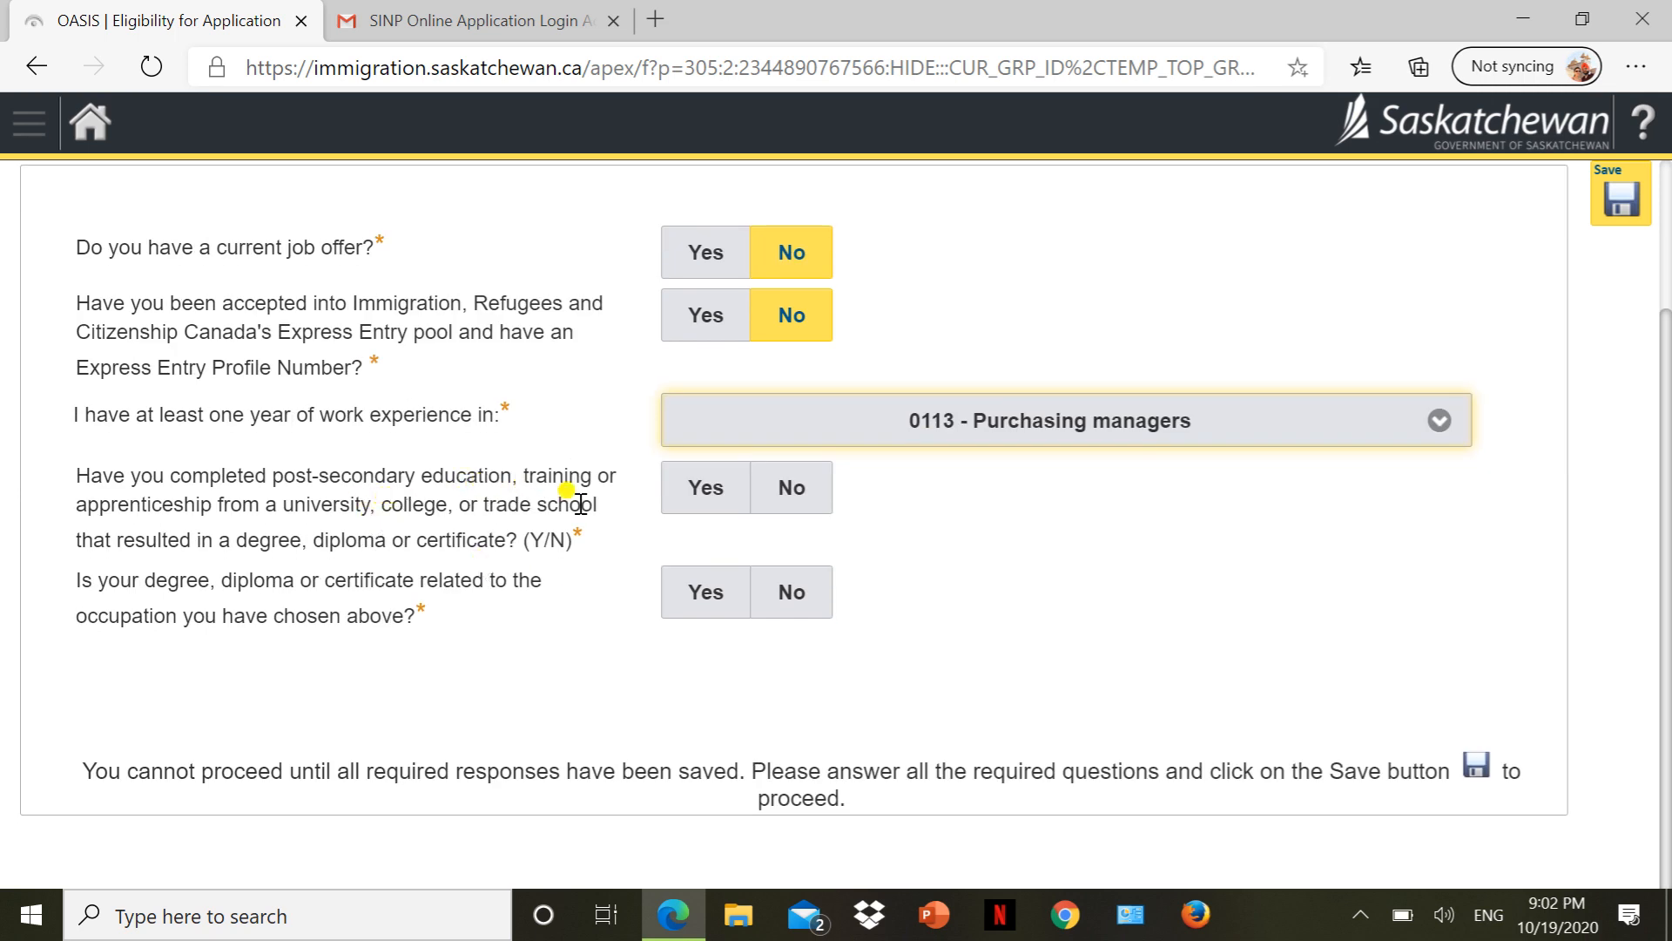
left_click(705, 487)
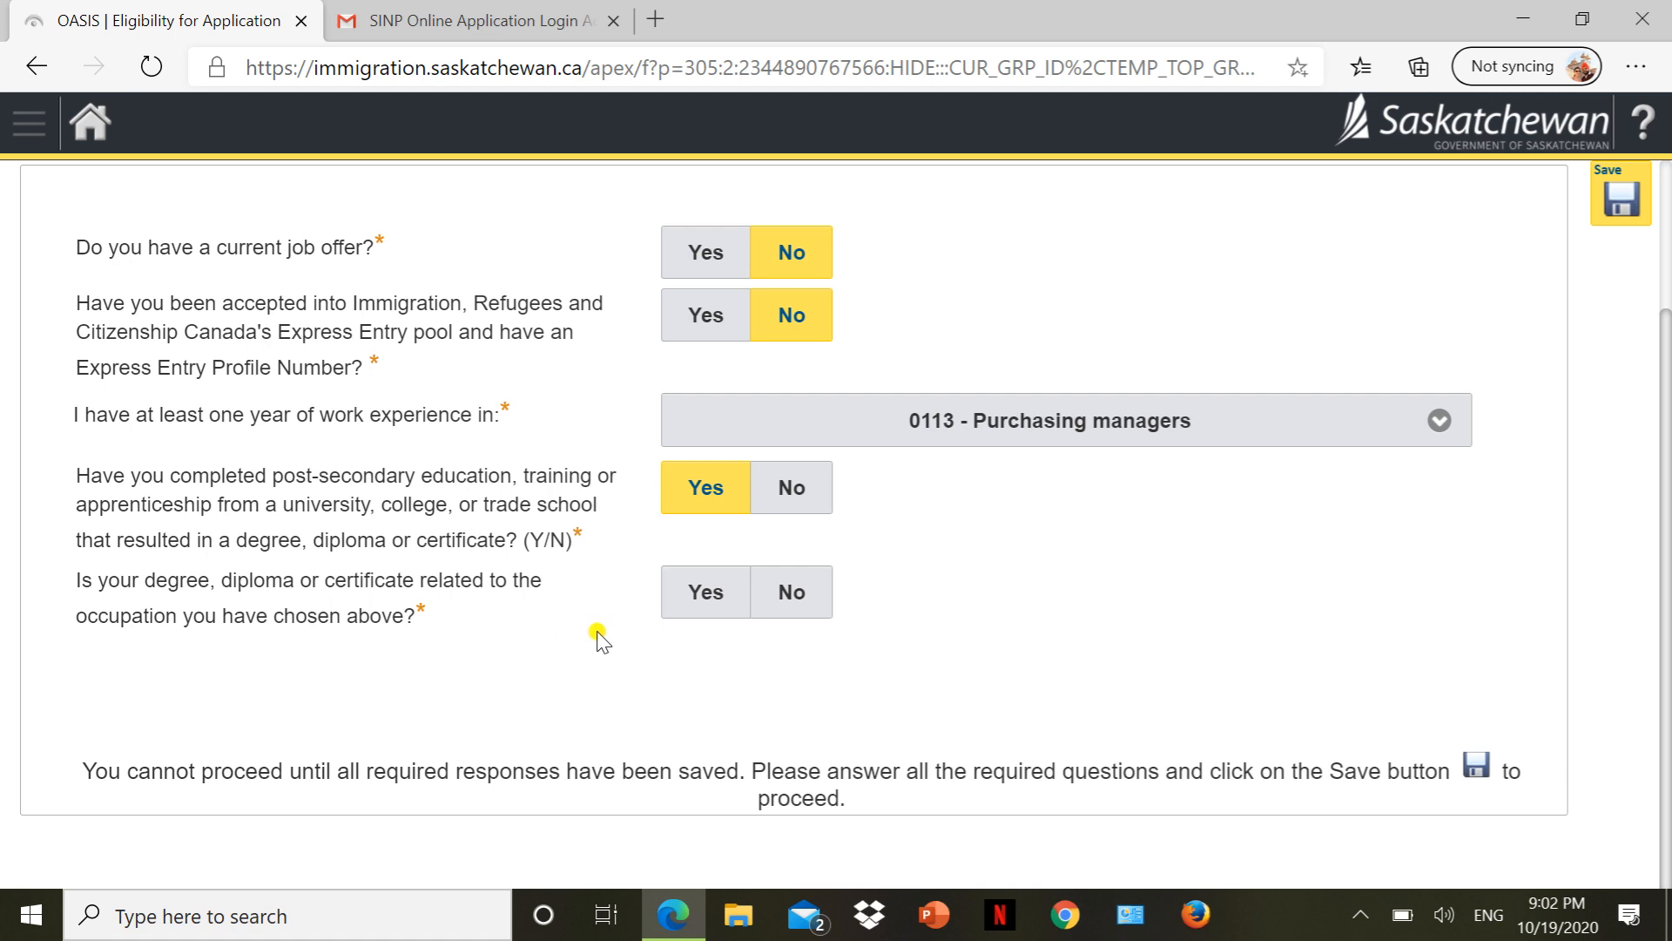
left_click(669, 604)
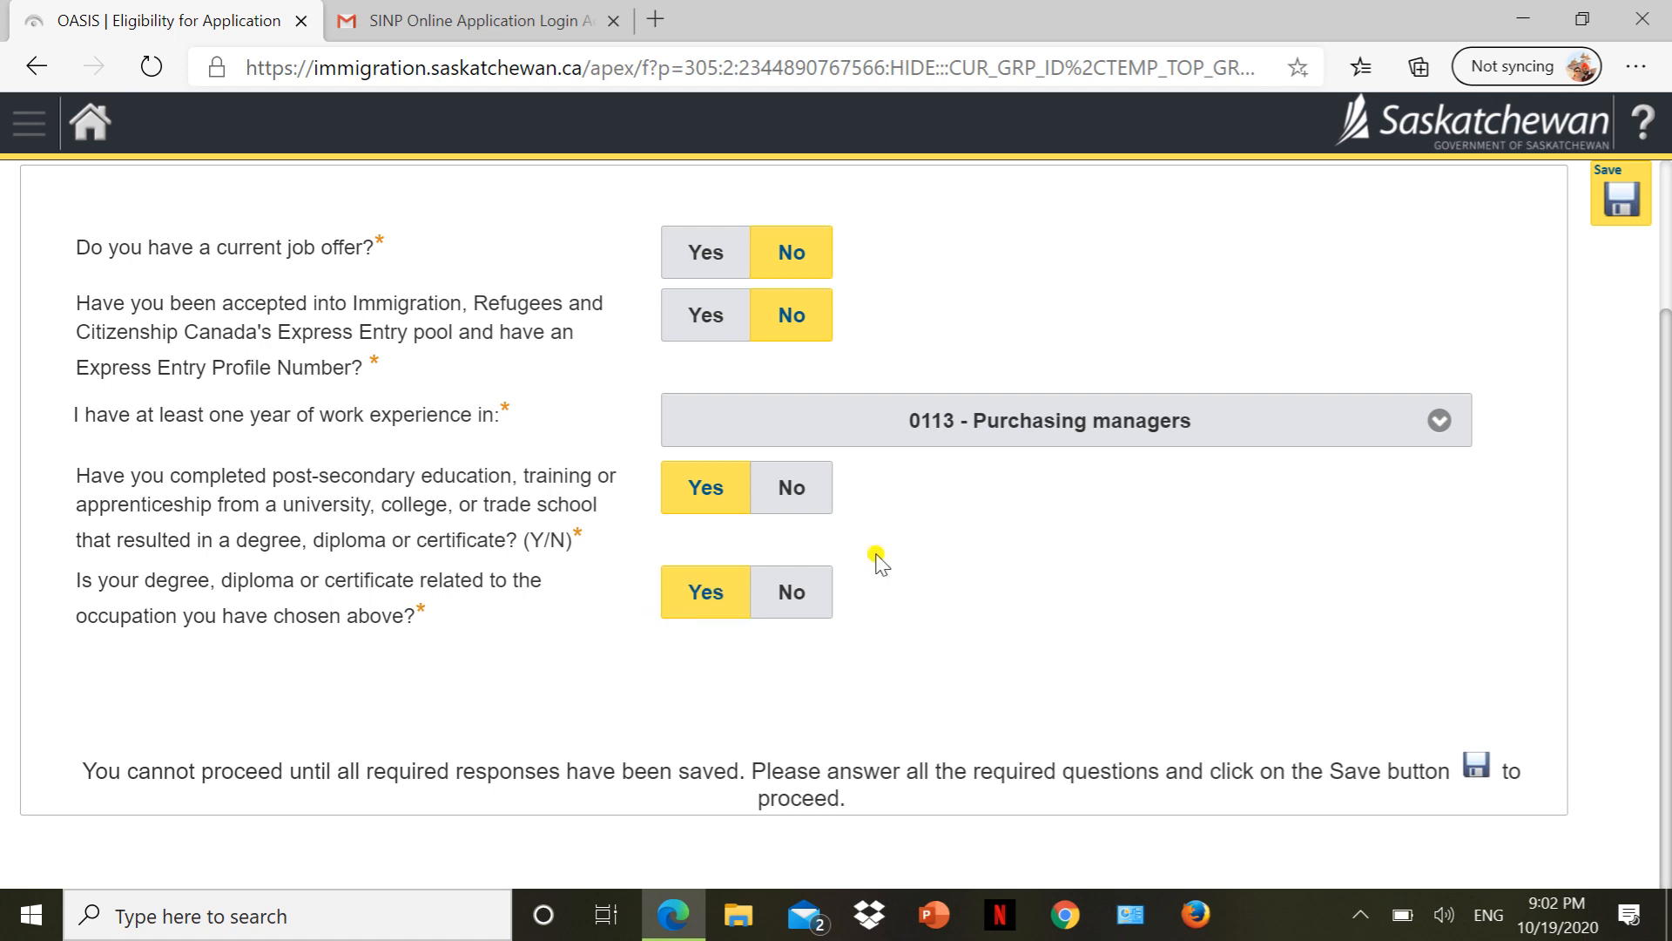
left_click(1624, 201)
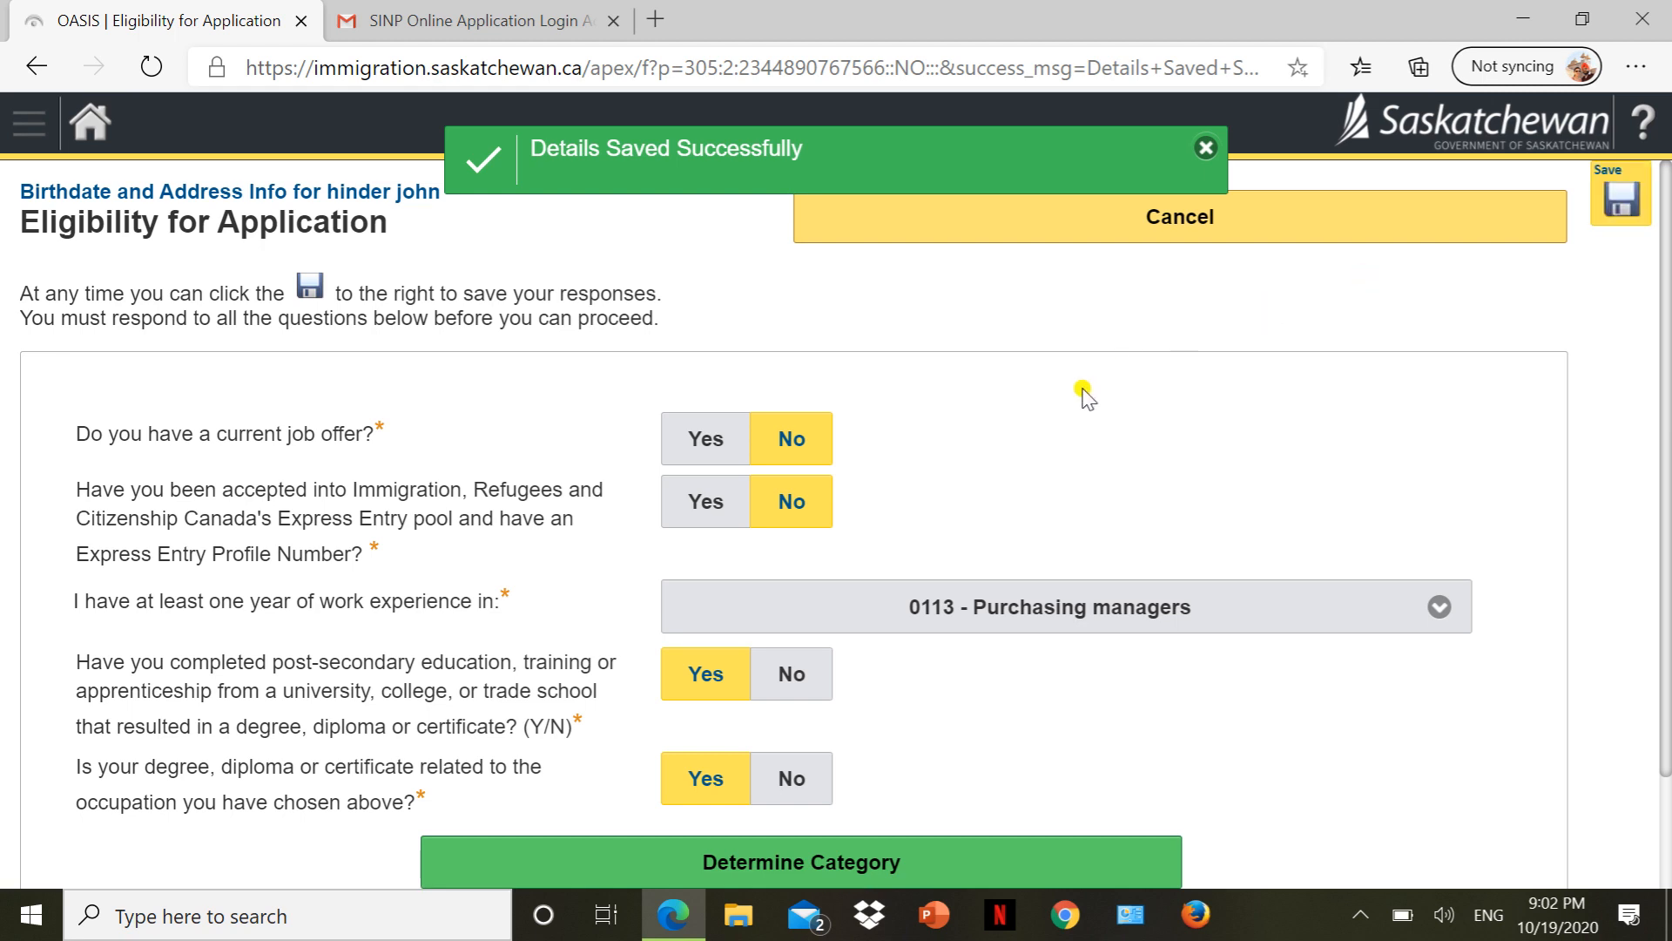
scroll(1537, 701, "down", 2)
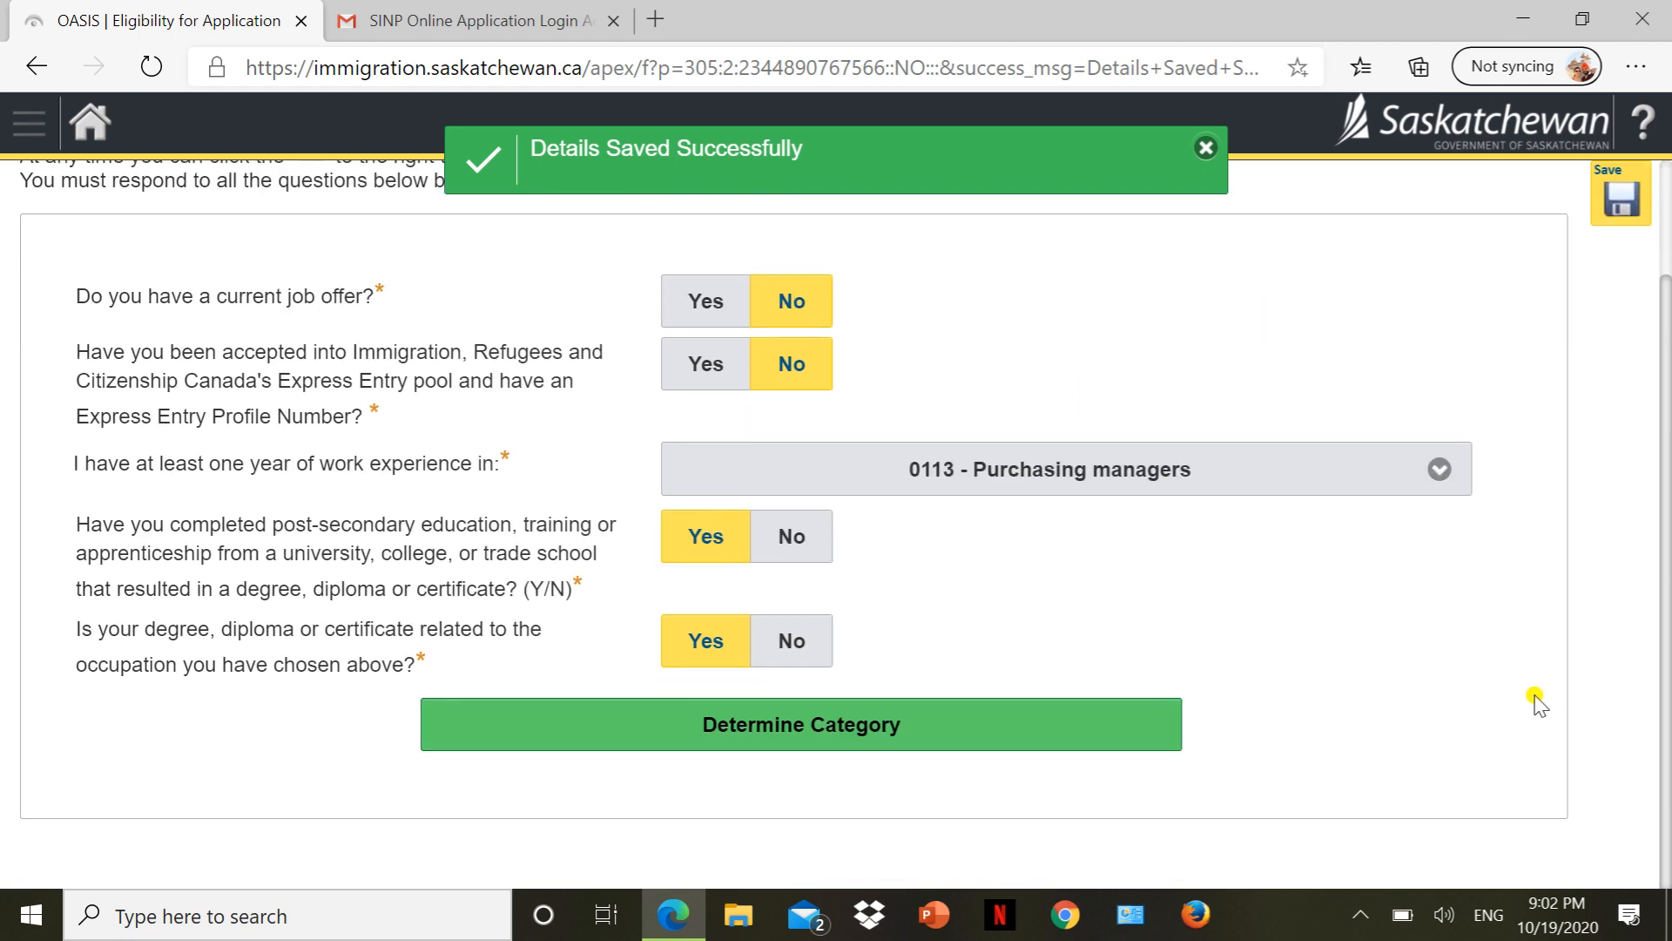
left_click(872, 734)
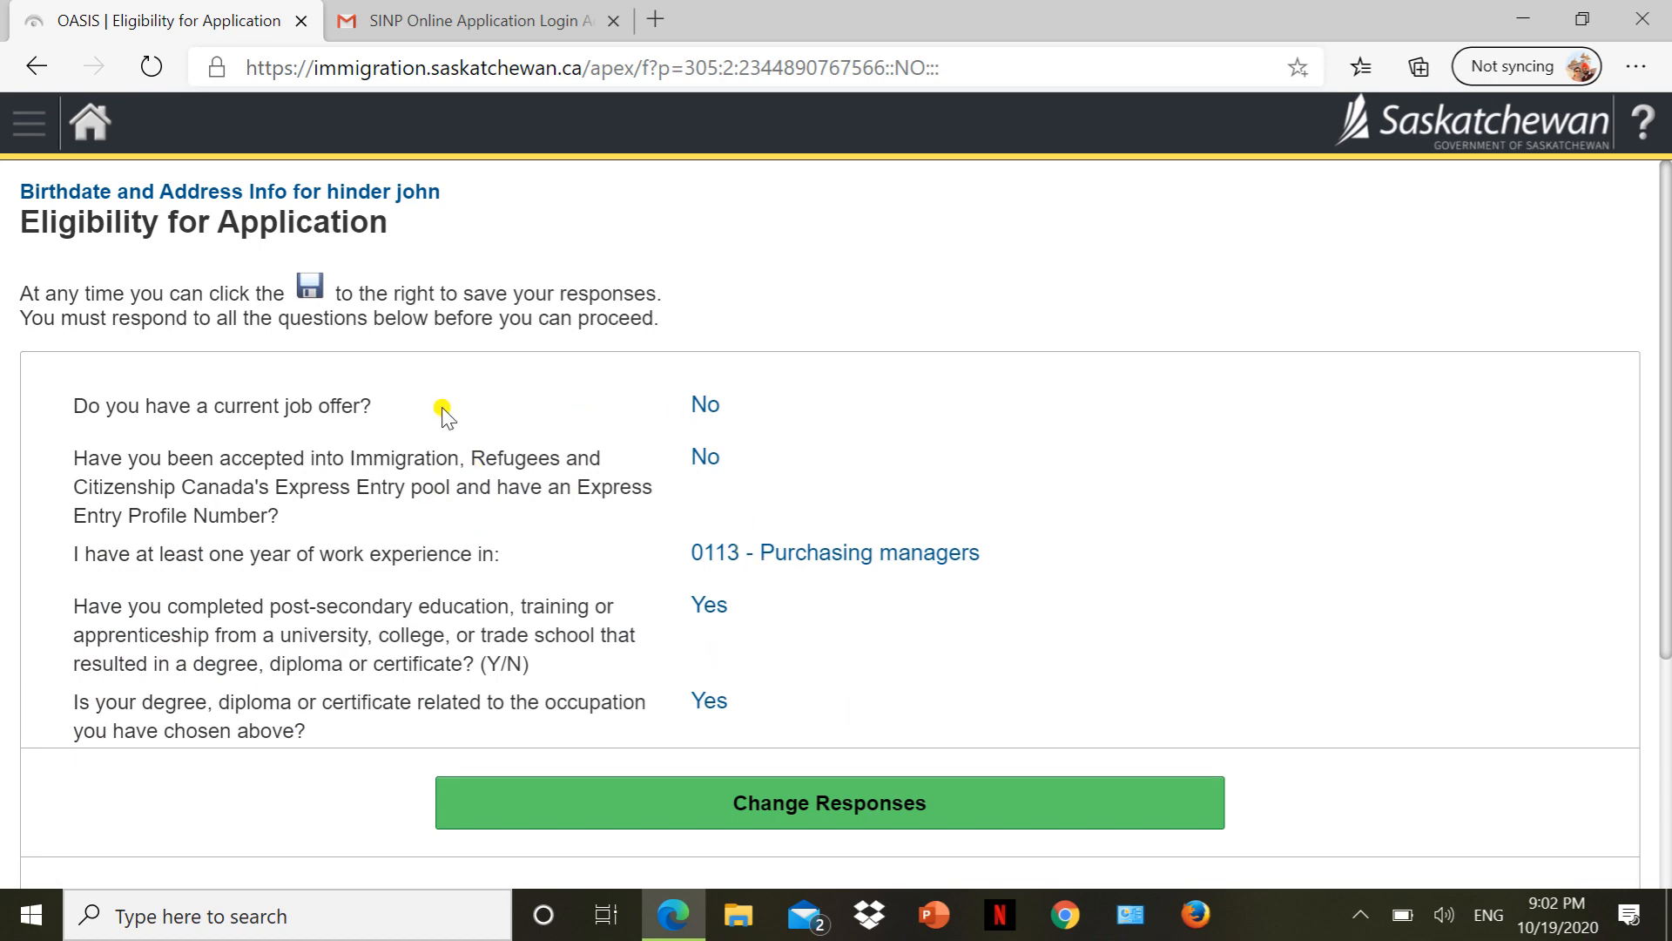
Confirm International Skilled Workers - Occupations In-Demand as the correct determined category.
scroll(973, 643, "down", 1)
scroll(972, 645, "down", 4)
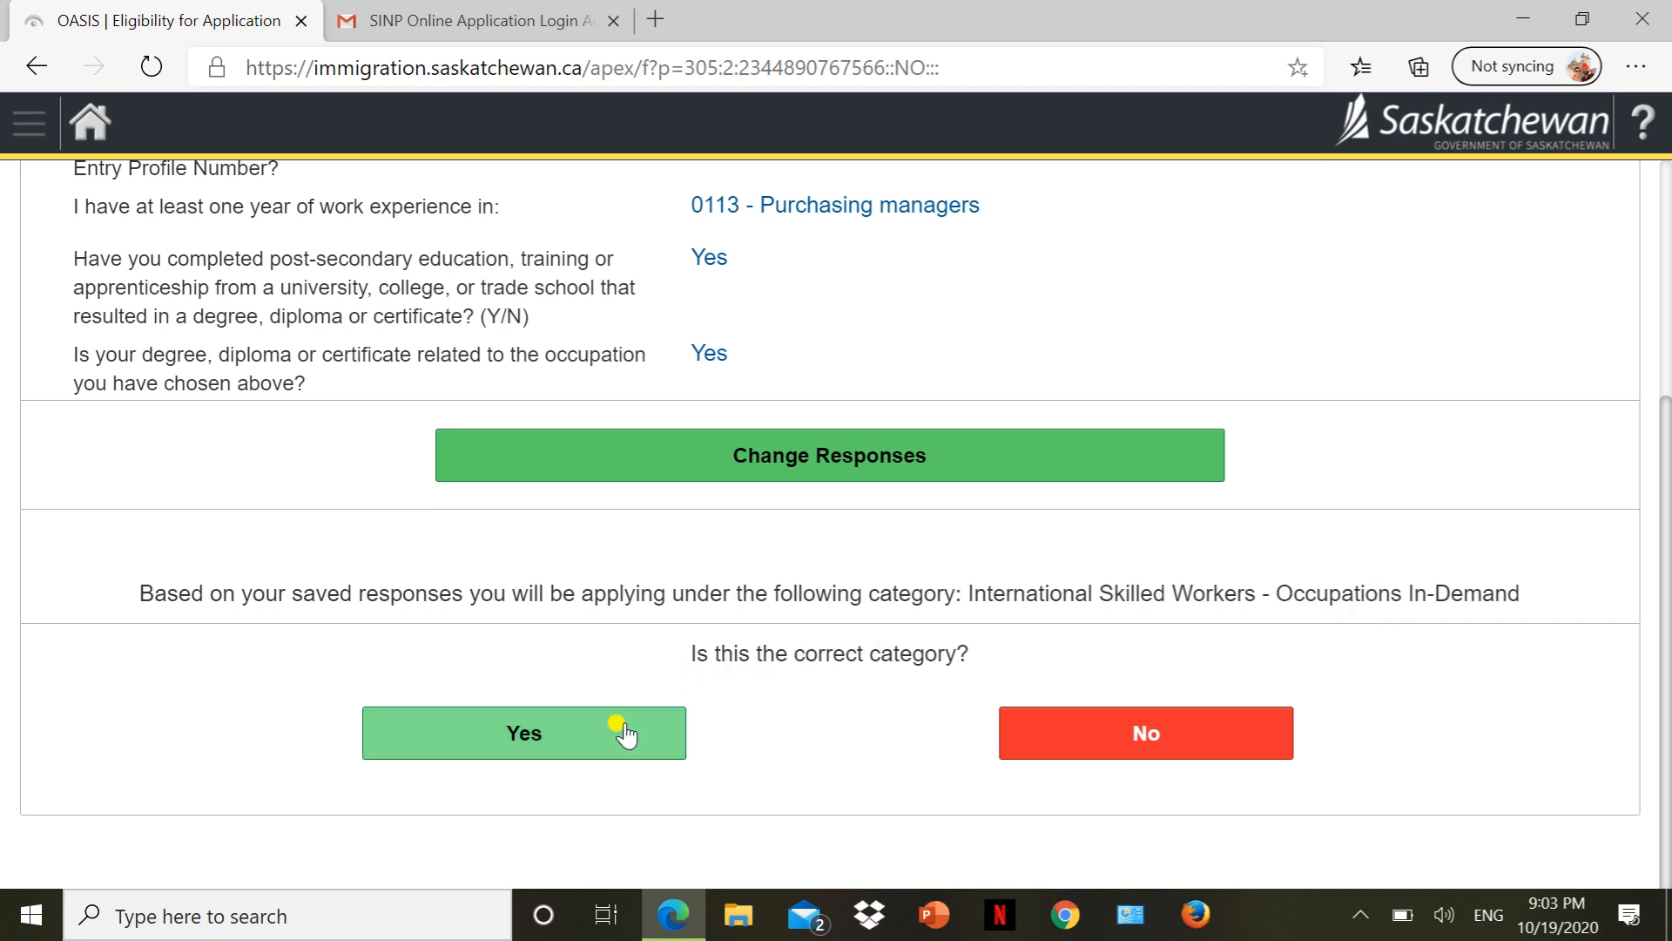
left_click(593, 743)
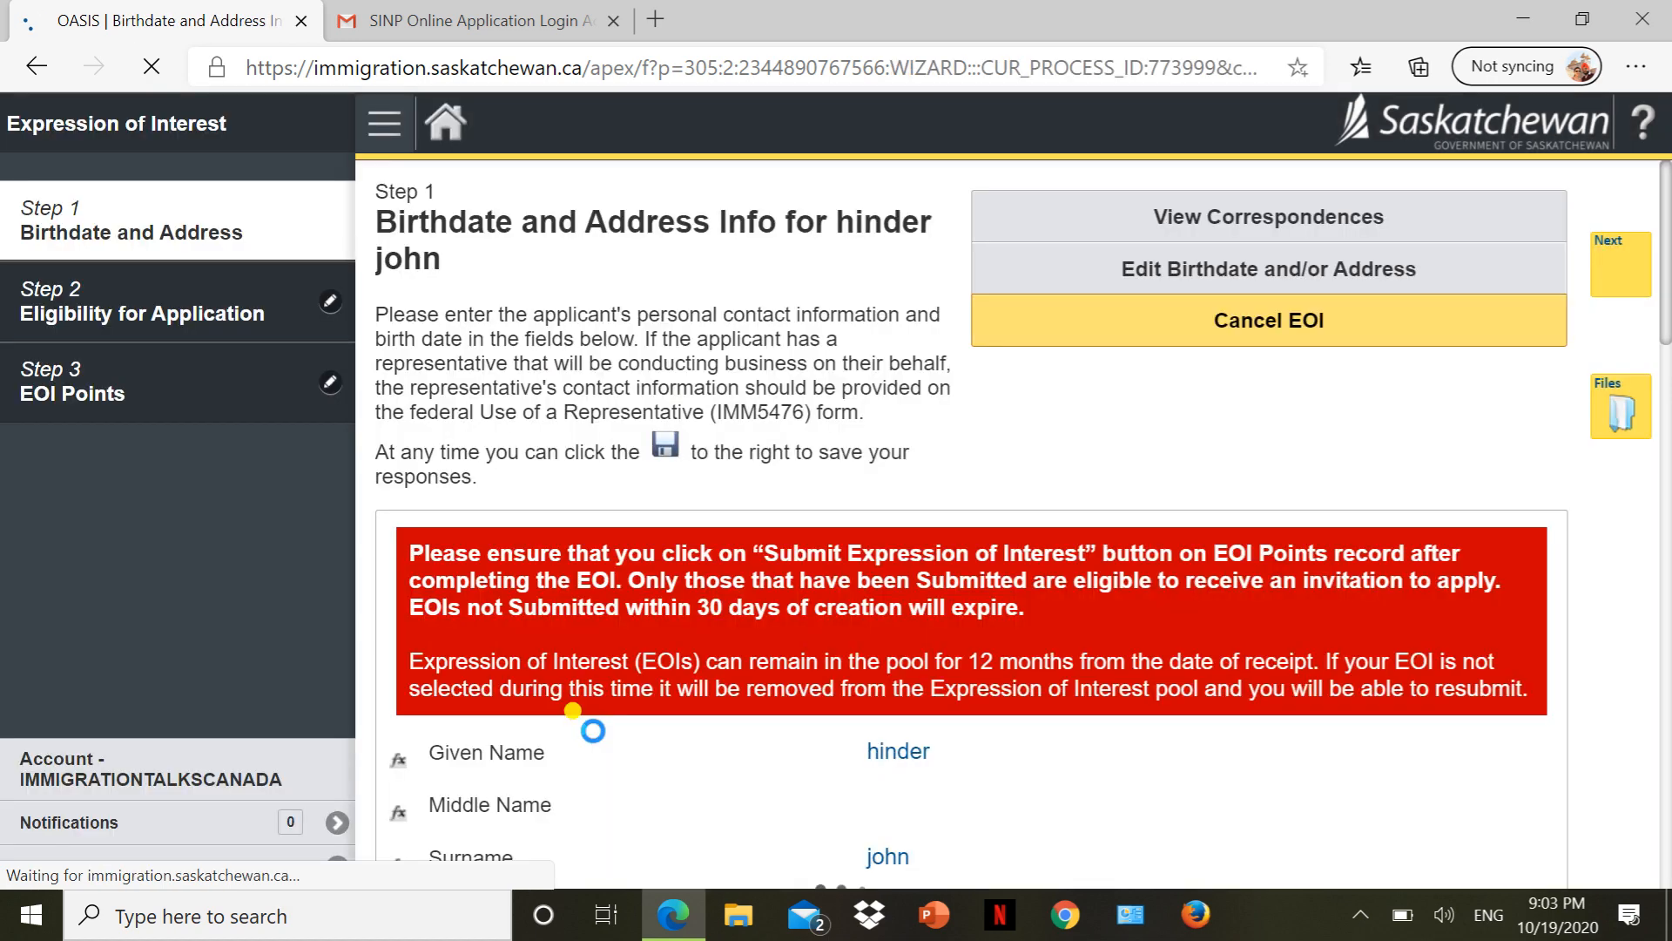
Review the Step 1 Birthdate and Address details and advance to the Eligibility step.
scroll(584, 723, "down", 3)
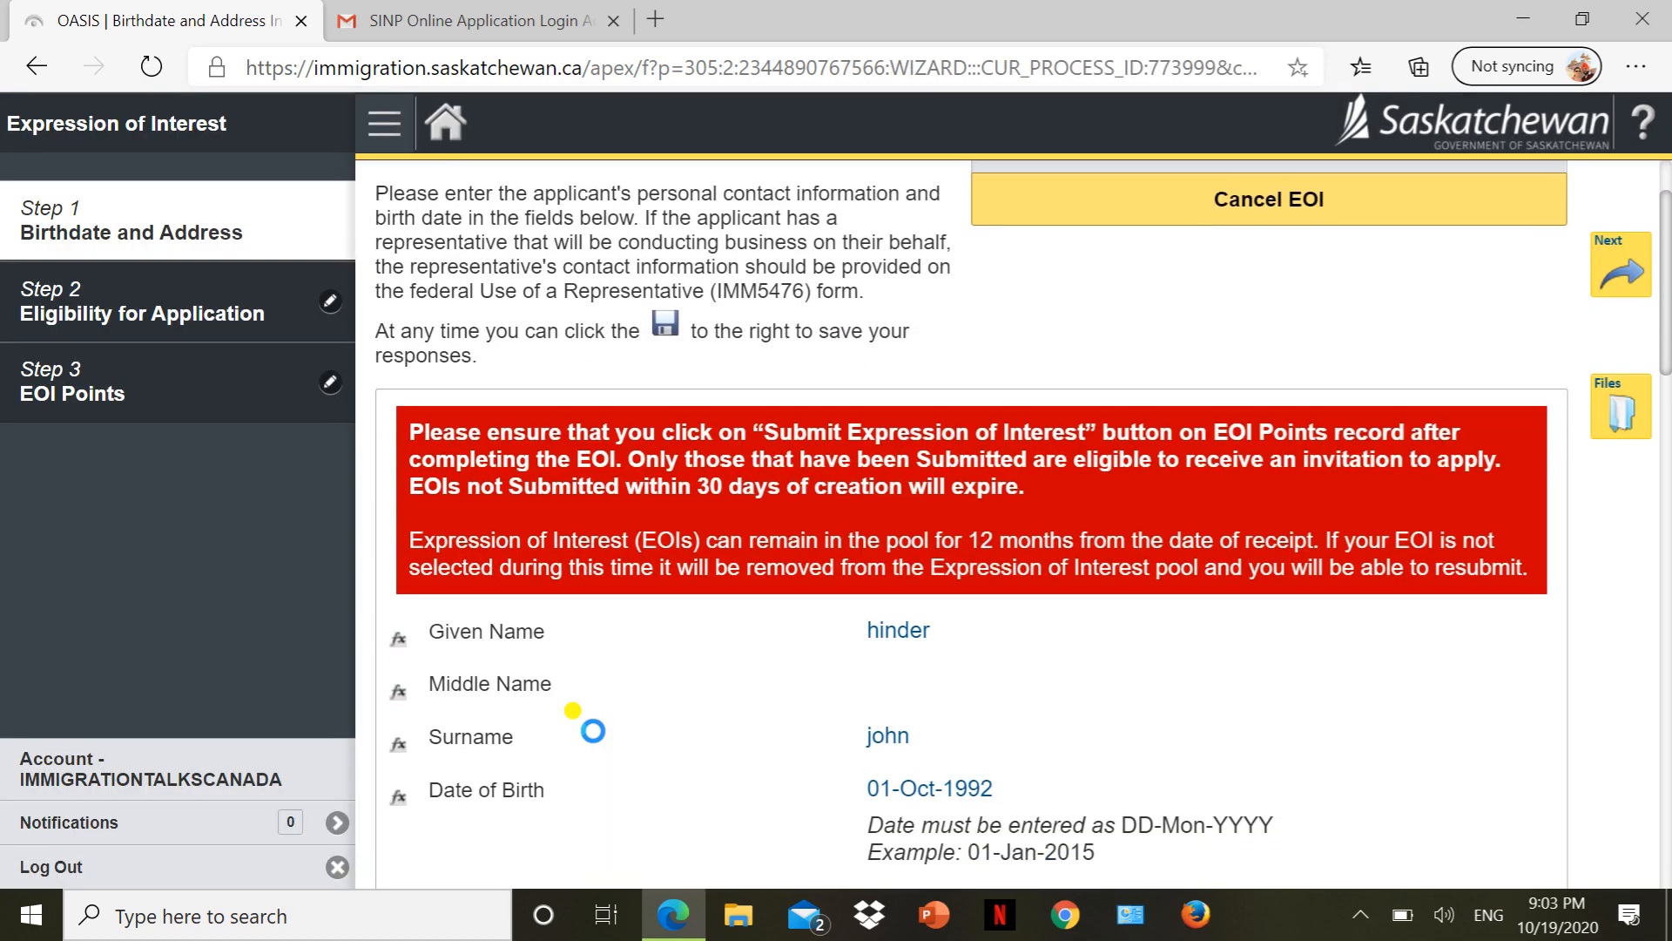
scroll(589, 728, "up", 3)
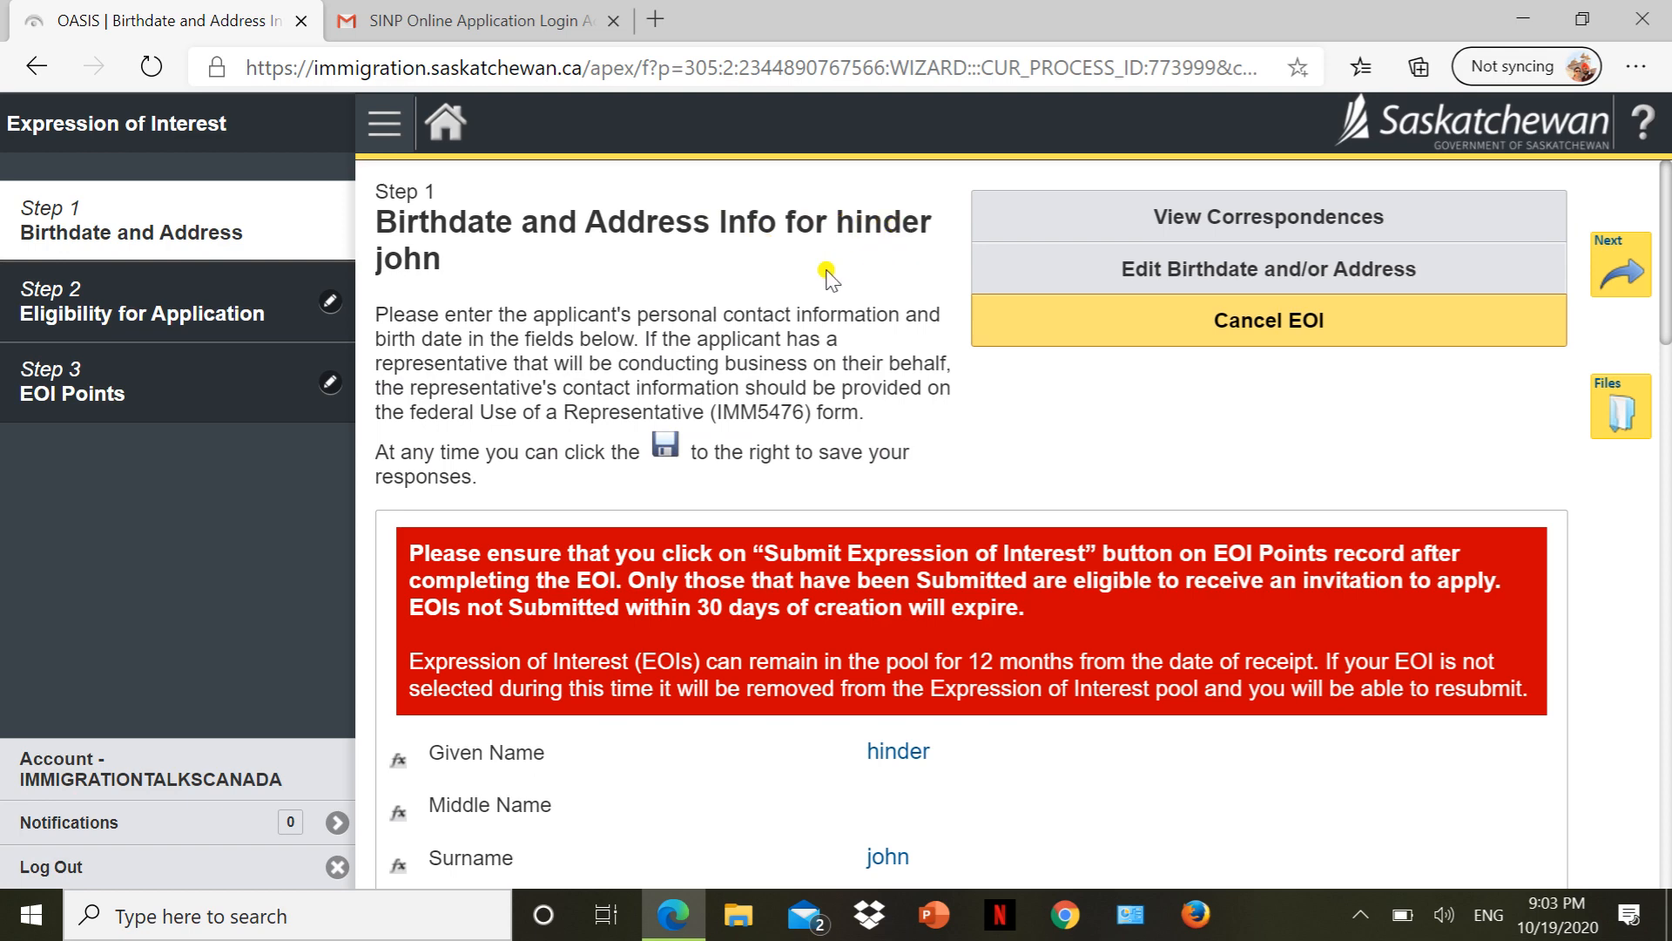
scroll(827, 274, "down", 8)
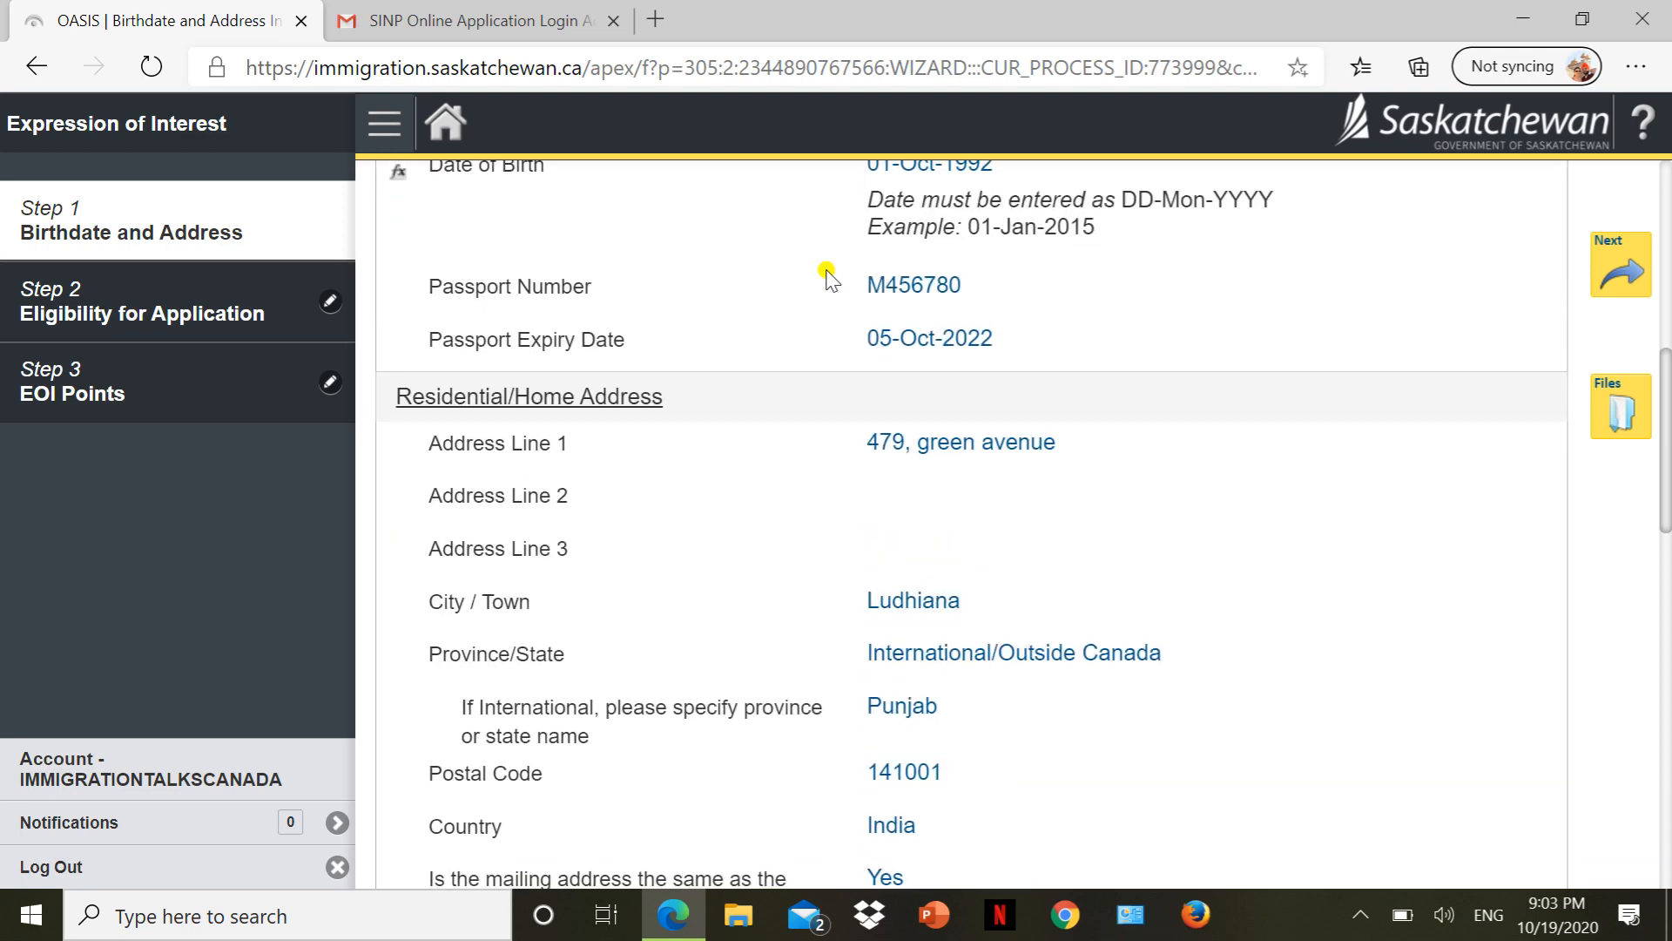
scroll(827, 273, "down", 8)
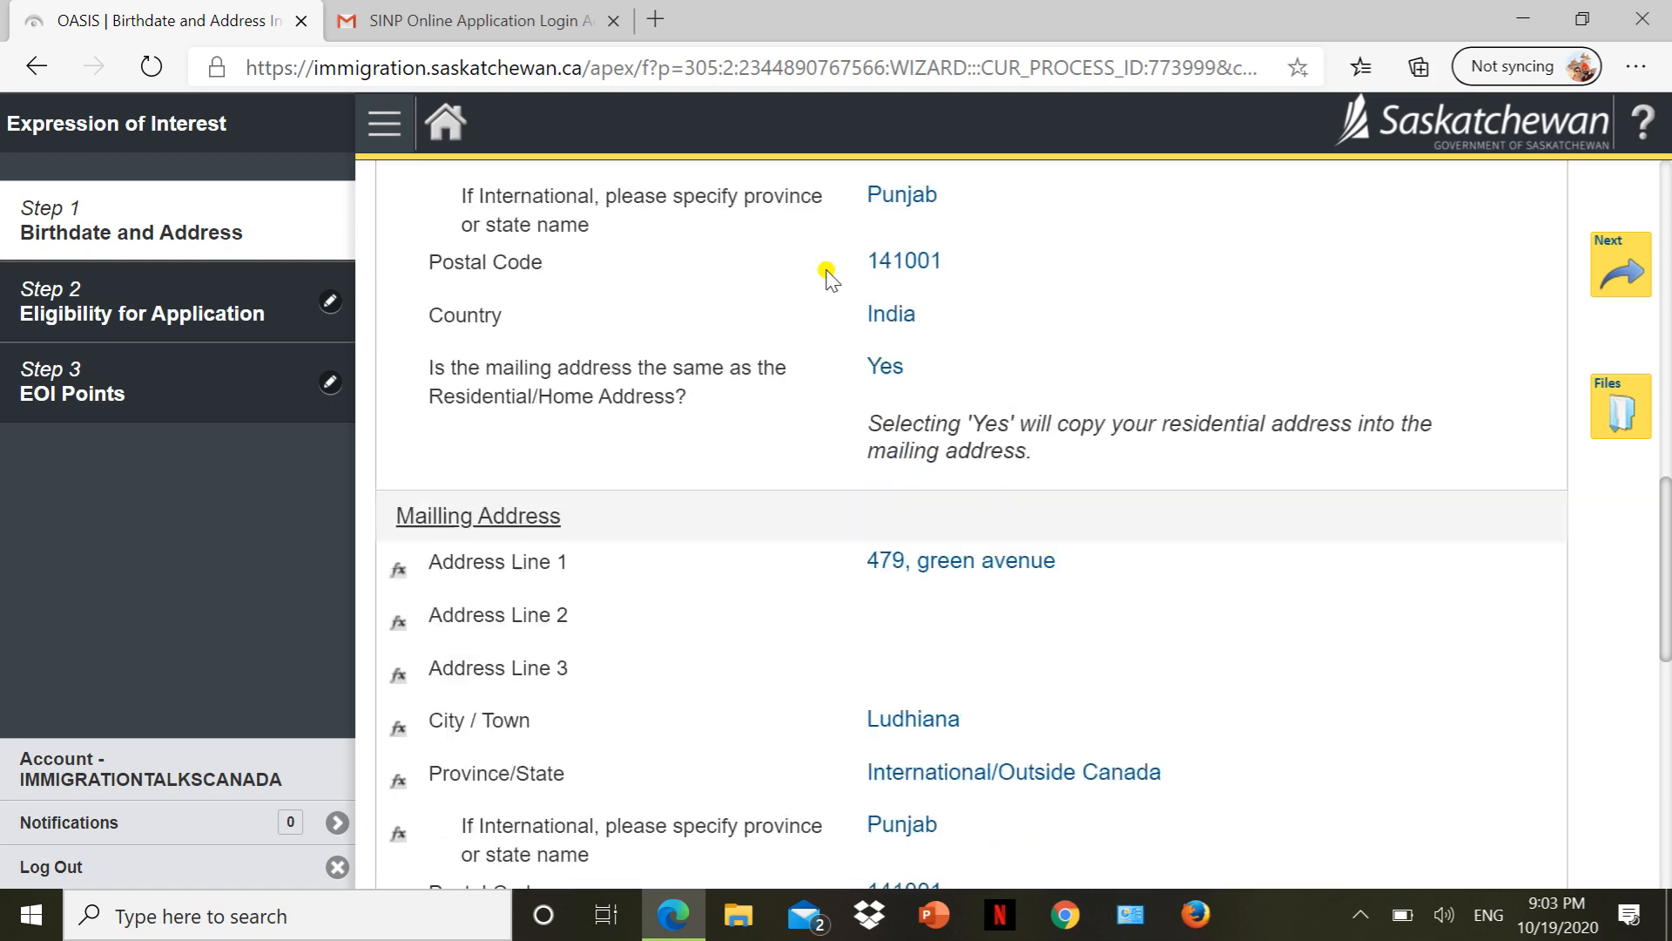
scroll(827, 275, "down", 8)
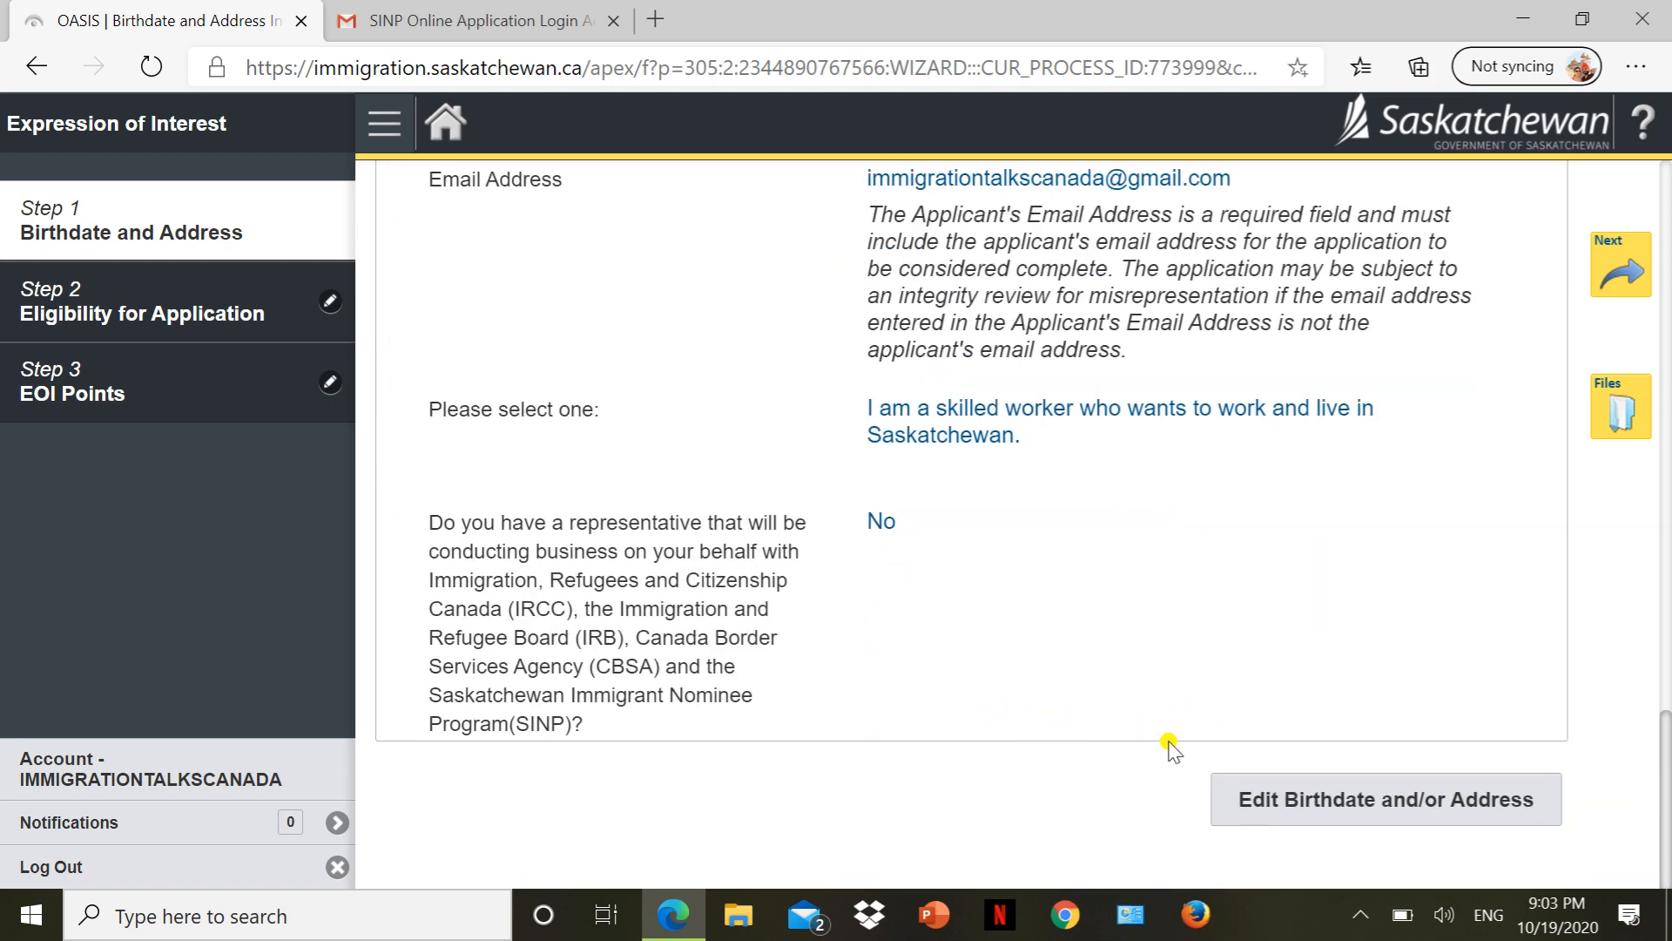
scroll(1161, 396, "up", 17)
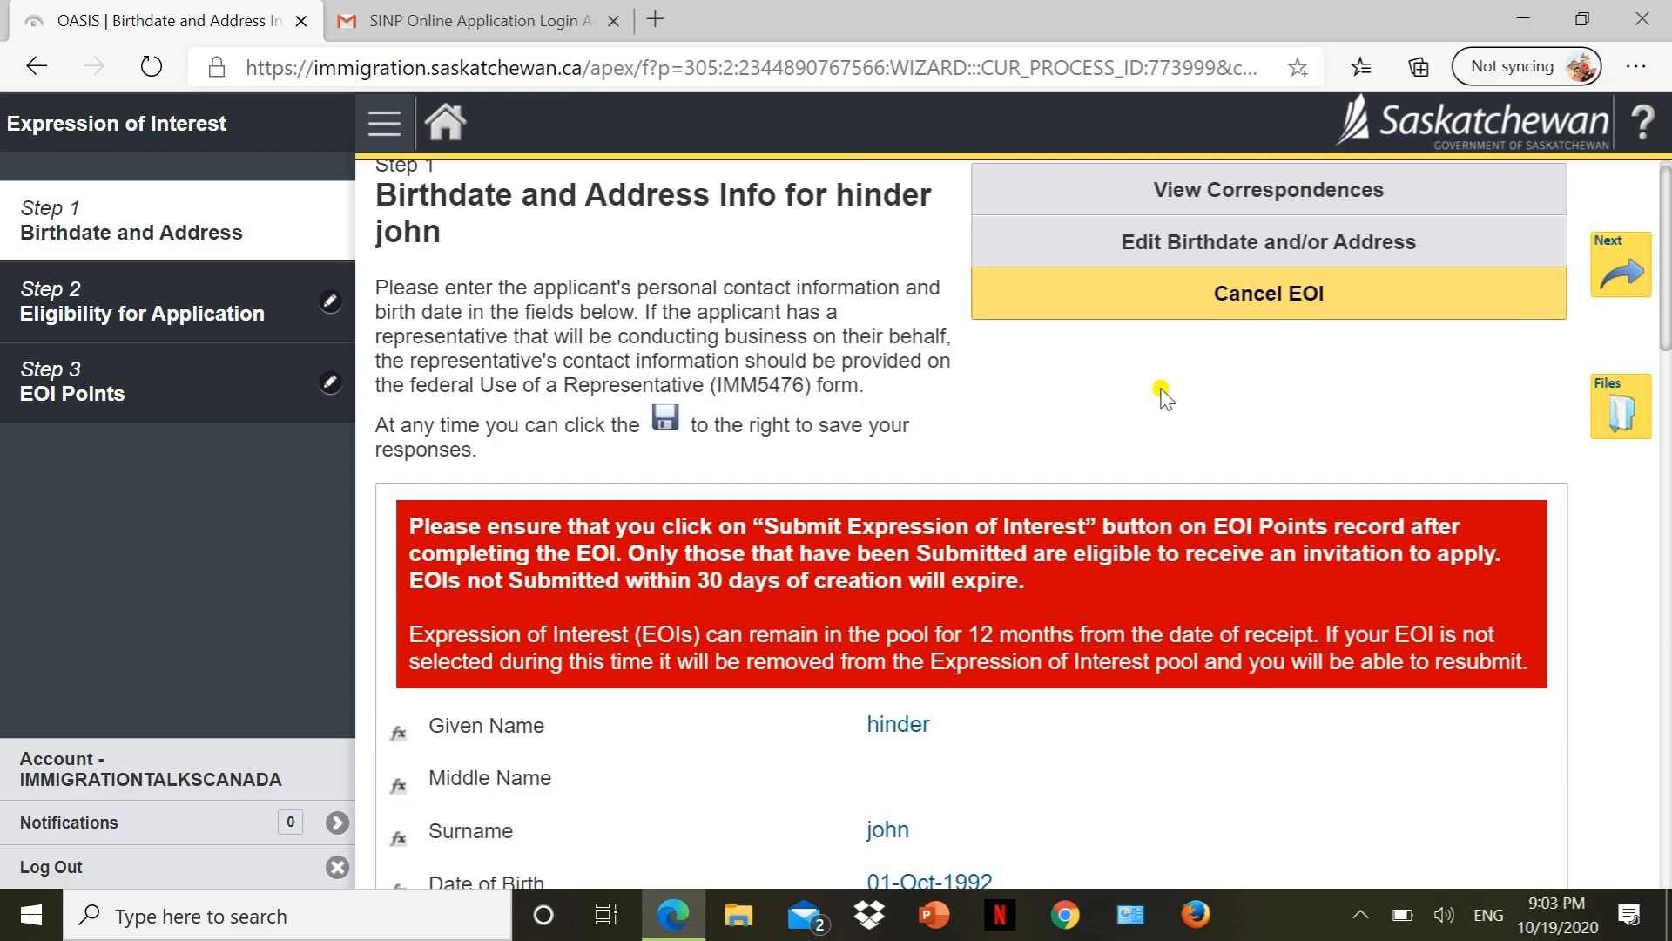
scroll(1161, 396, "down", 17)
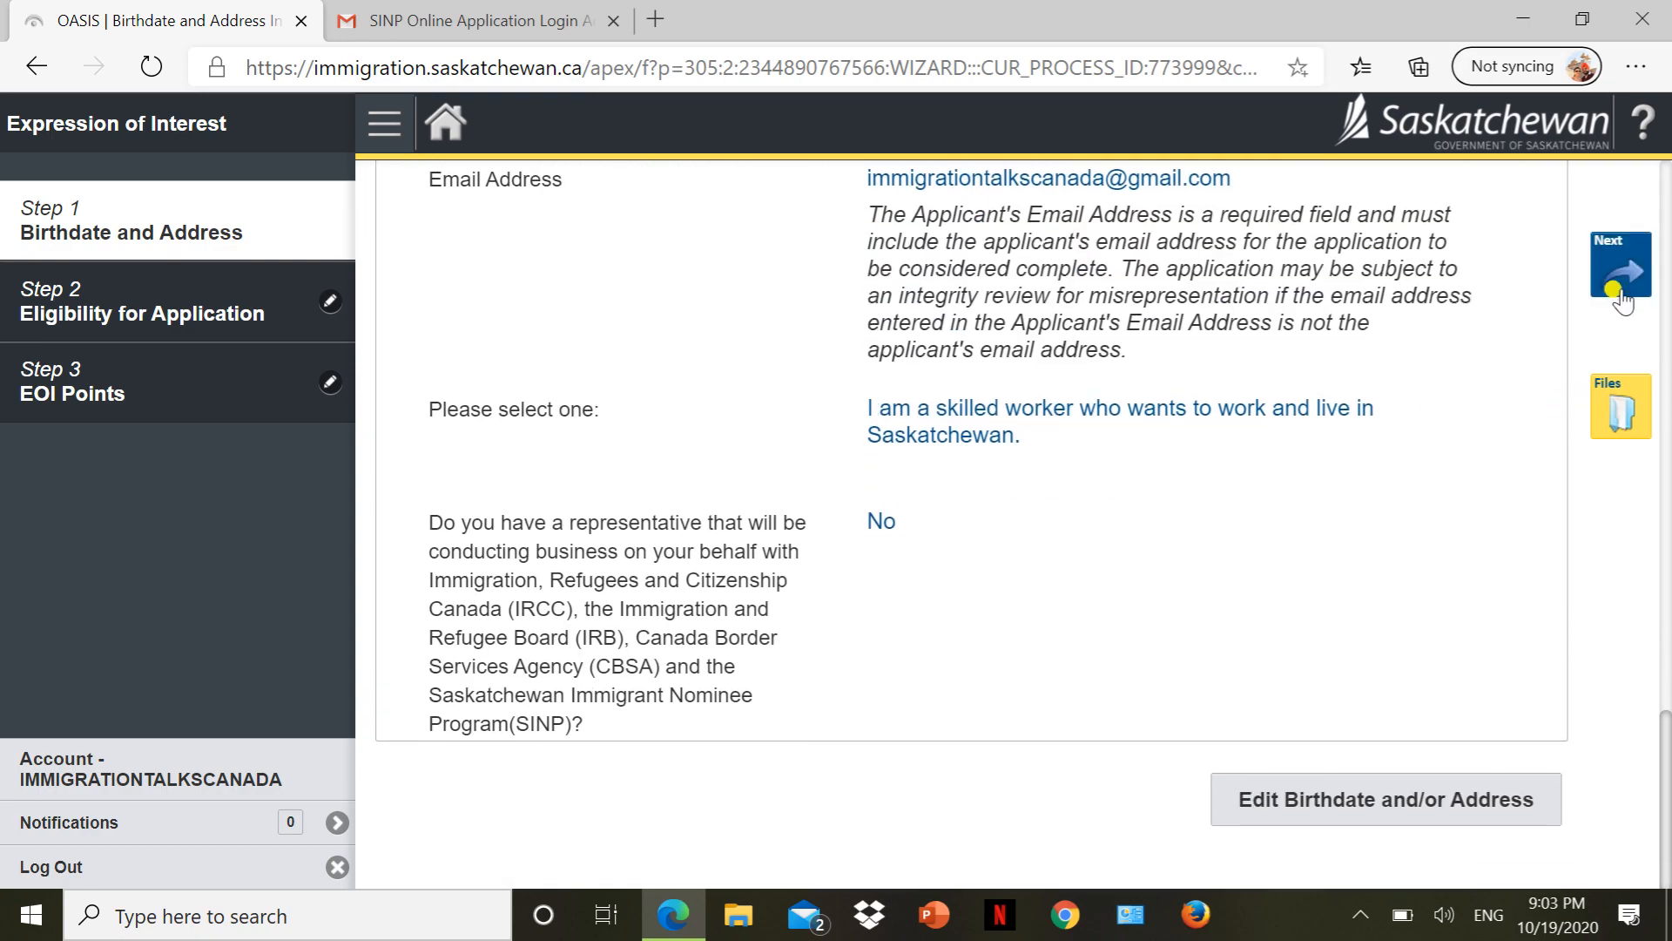
left_click(1620, 292)
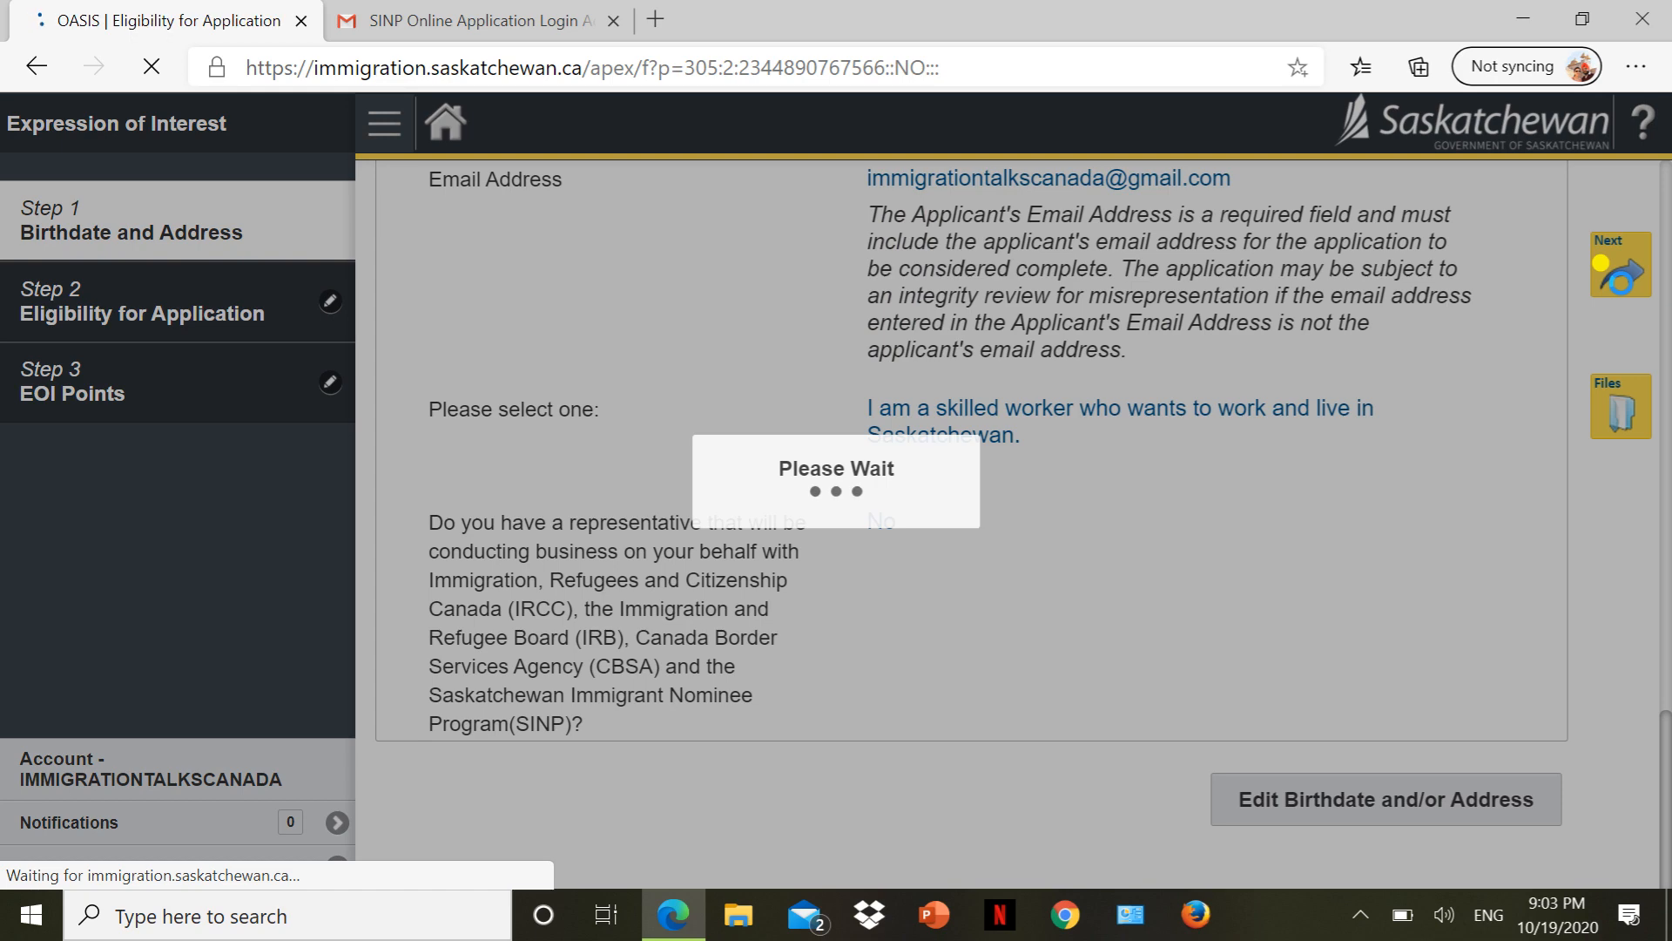
Review the Step 2 Eligibility page and advance to Step 3 EOI Points.
scroll(965, 448, "down", 5)
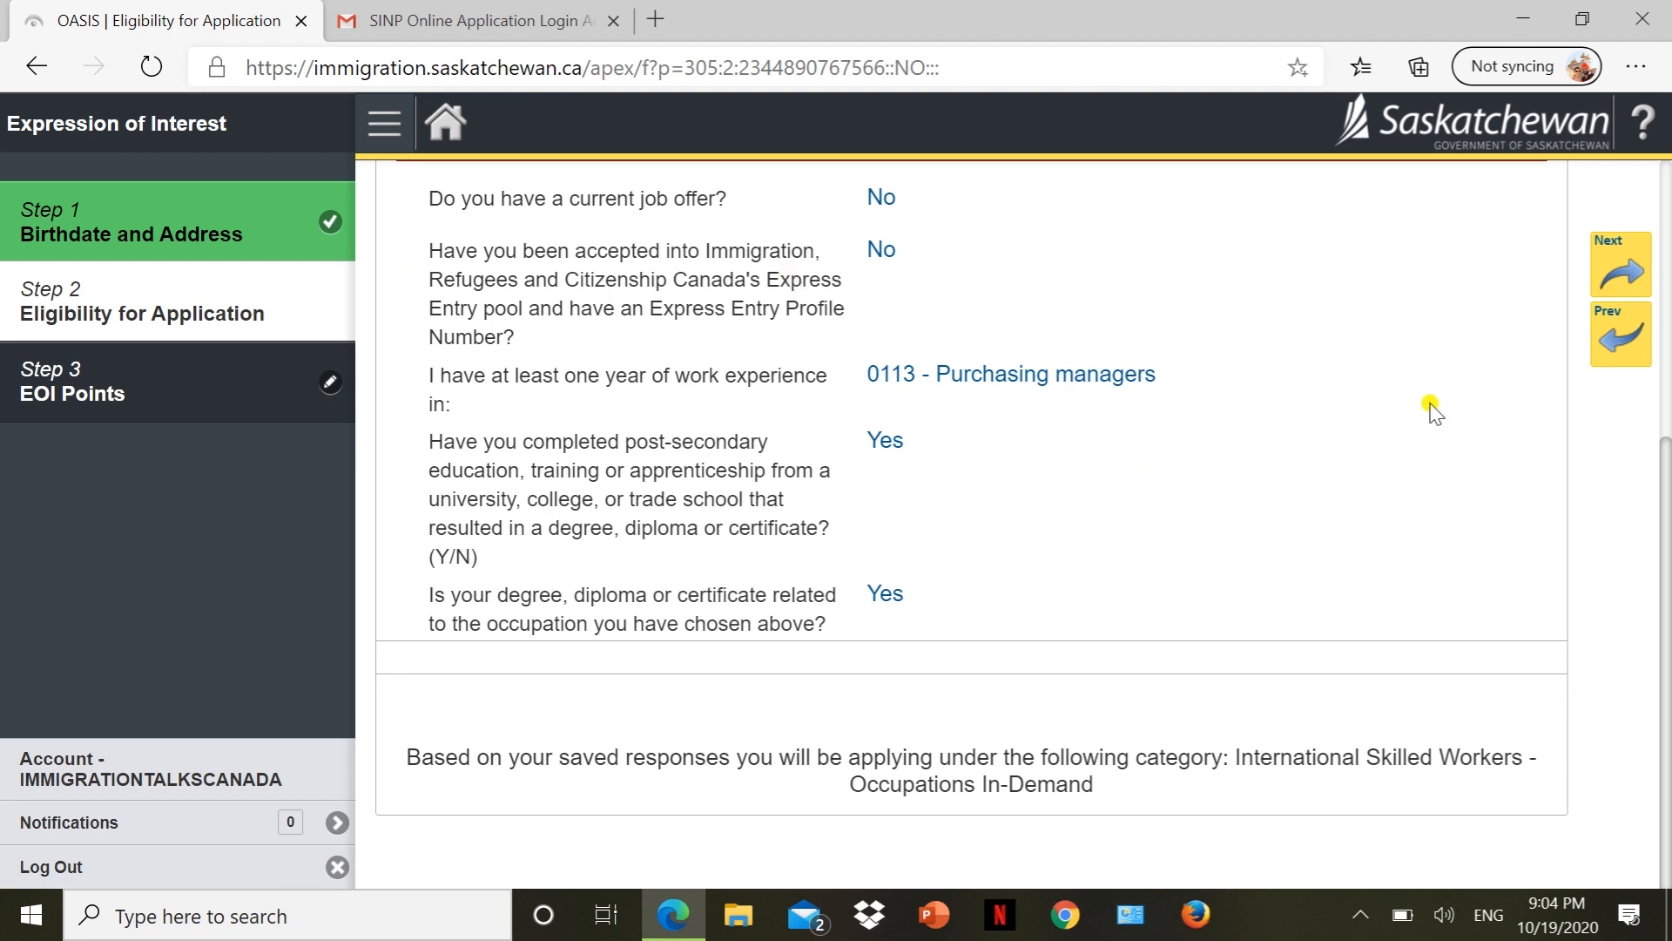
left_click(1618, 283)
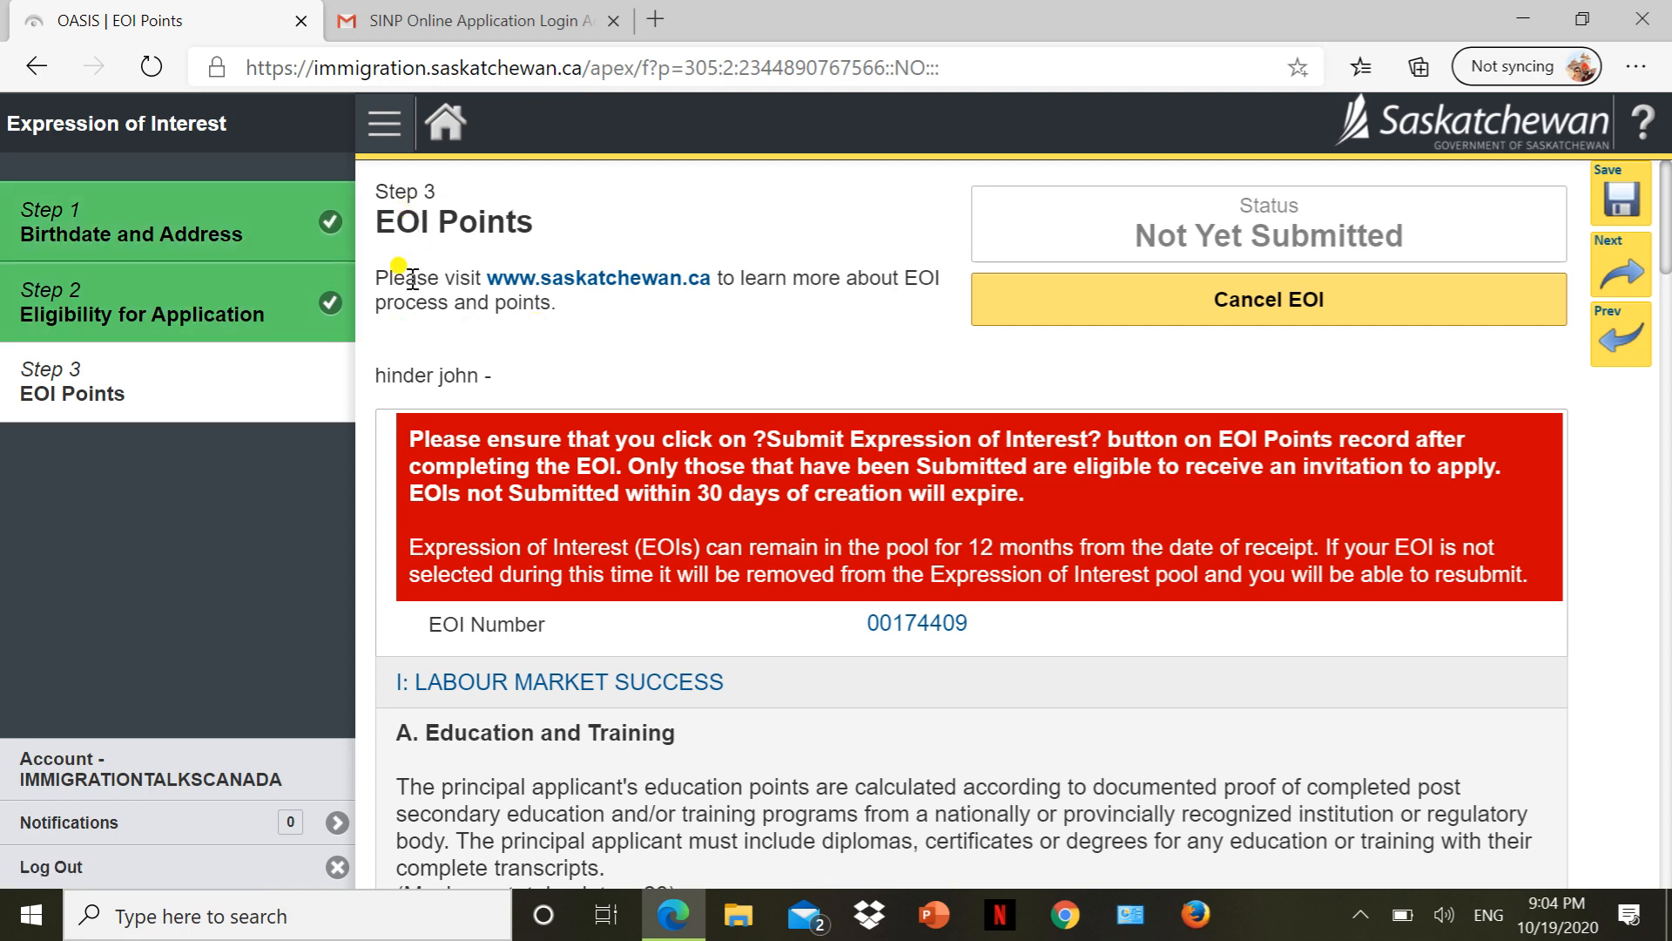
Choose '23 pts - Master's or Doctorate degree, Canadian equivalency' for Education and Training Completed.
scroll(656, 375, "down", 3)
scroll(656, 378, "up", 3)
scroll(476, 627, "down", 1)
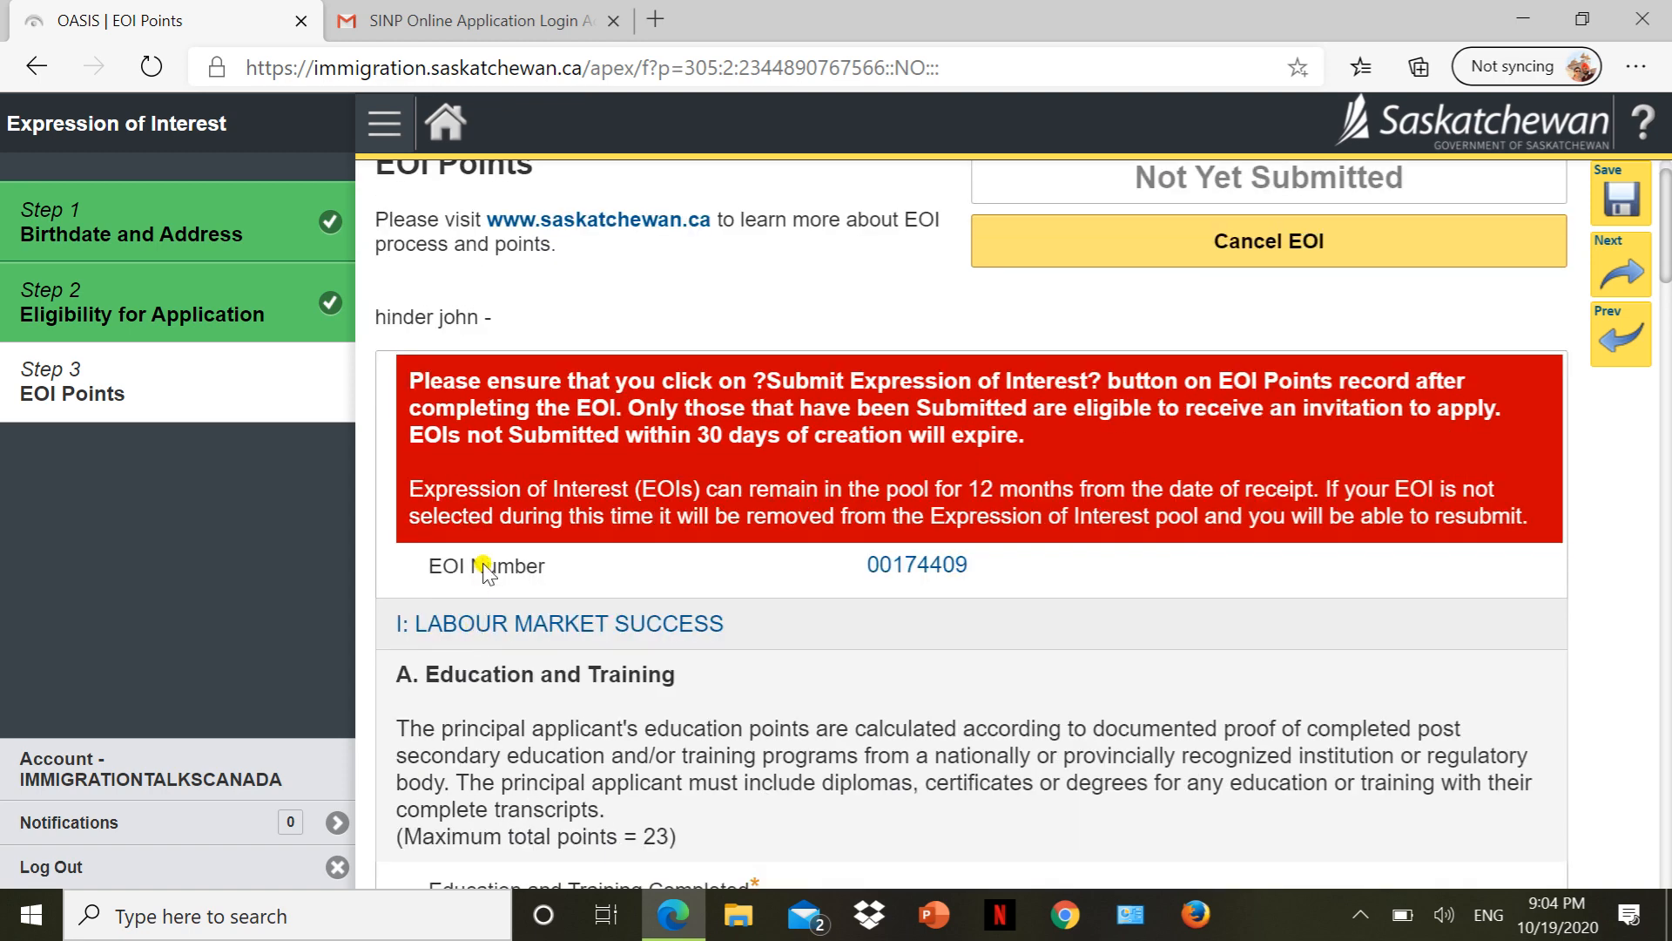
scroll(484, 568, "down", 3)
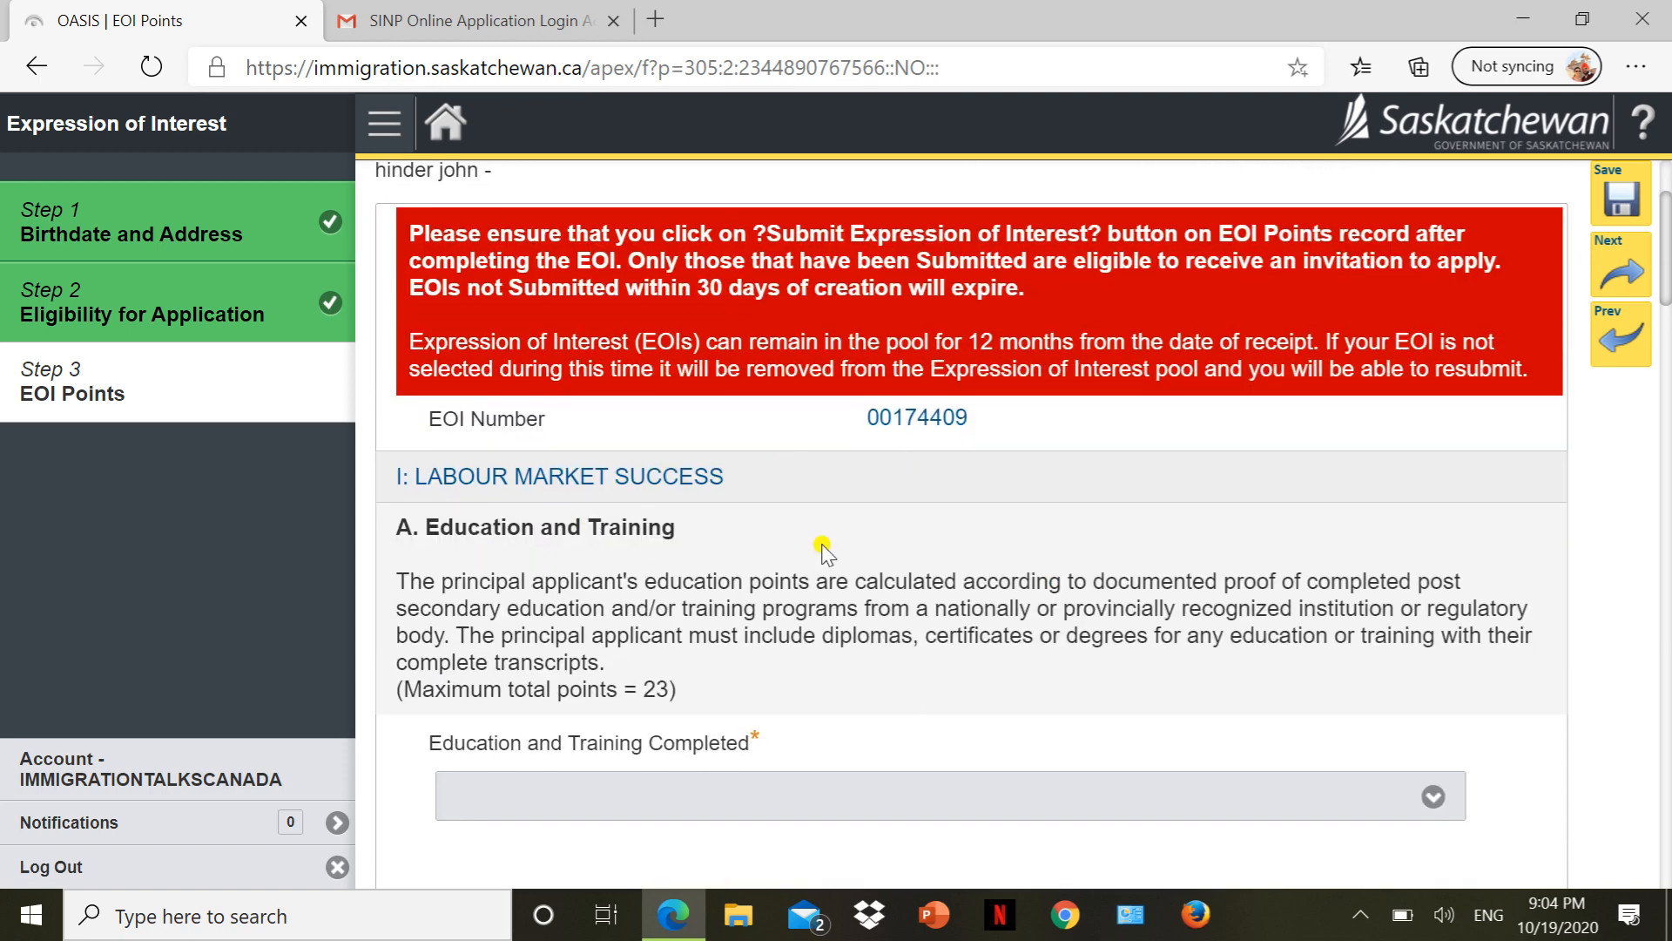
scroll(729, 646, "down", 5)
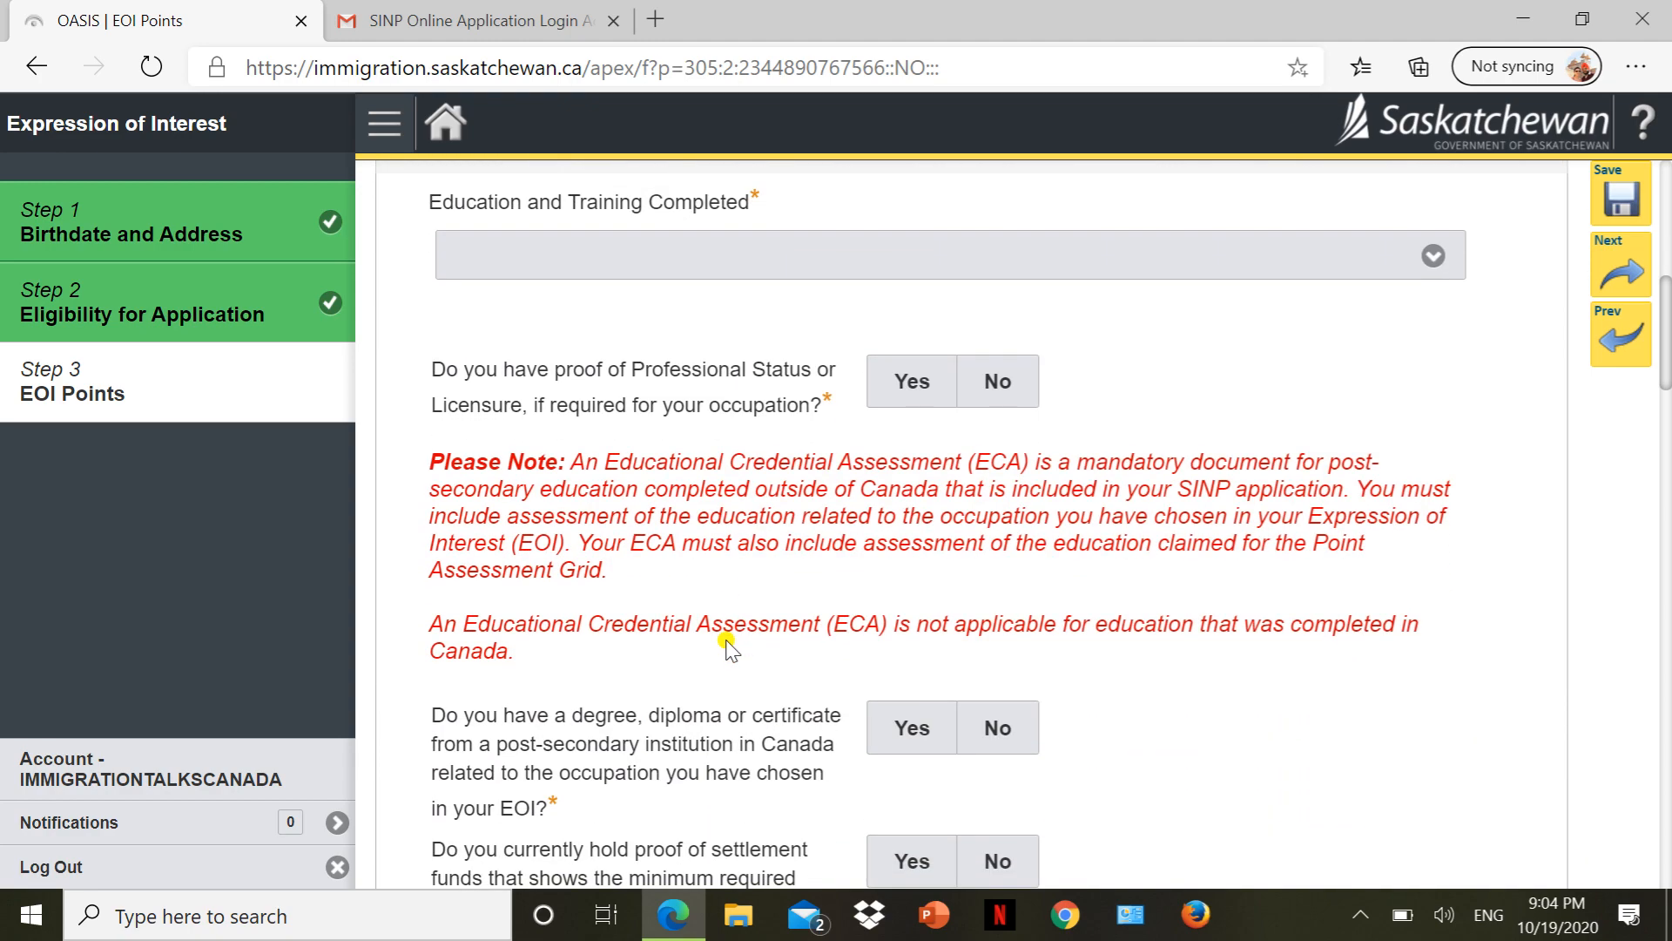
scroll(727, 646, "up", 4)
scroll(728, 647, "down", 2)
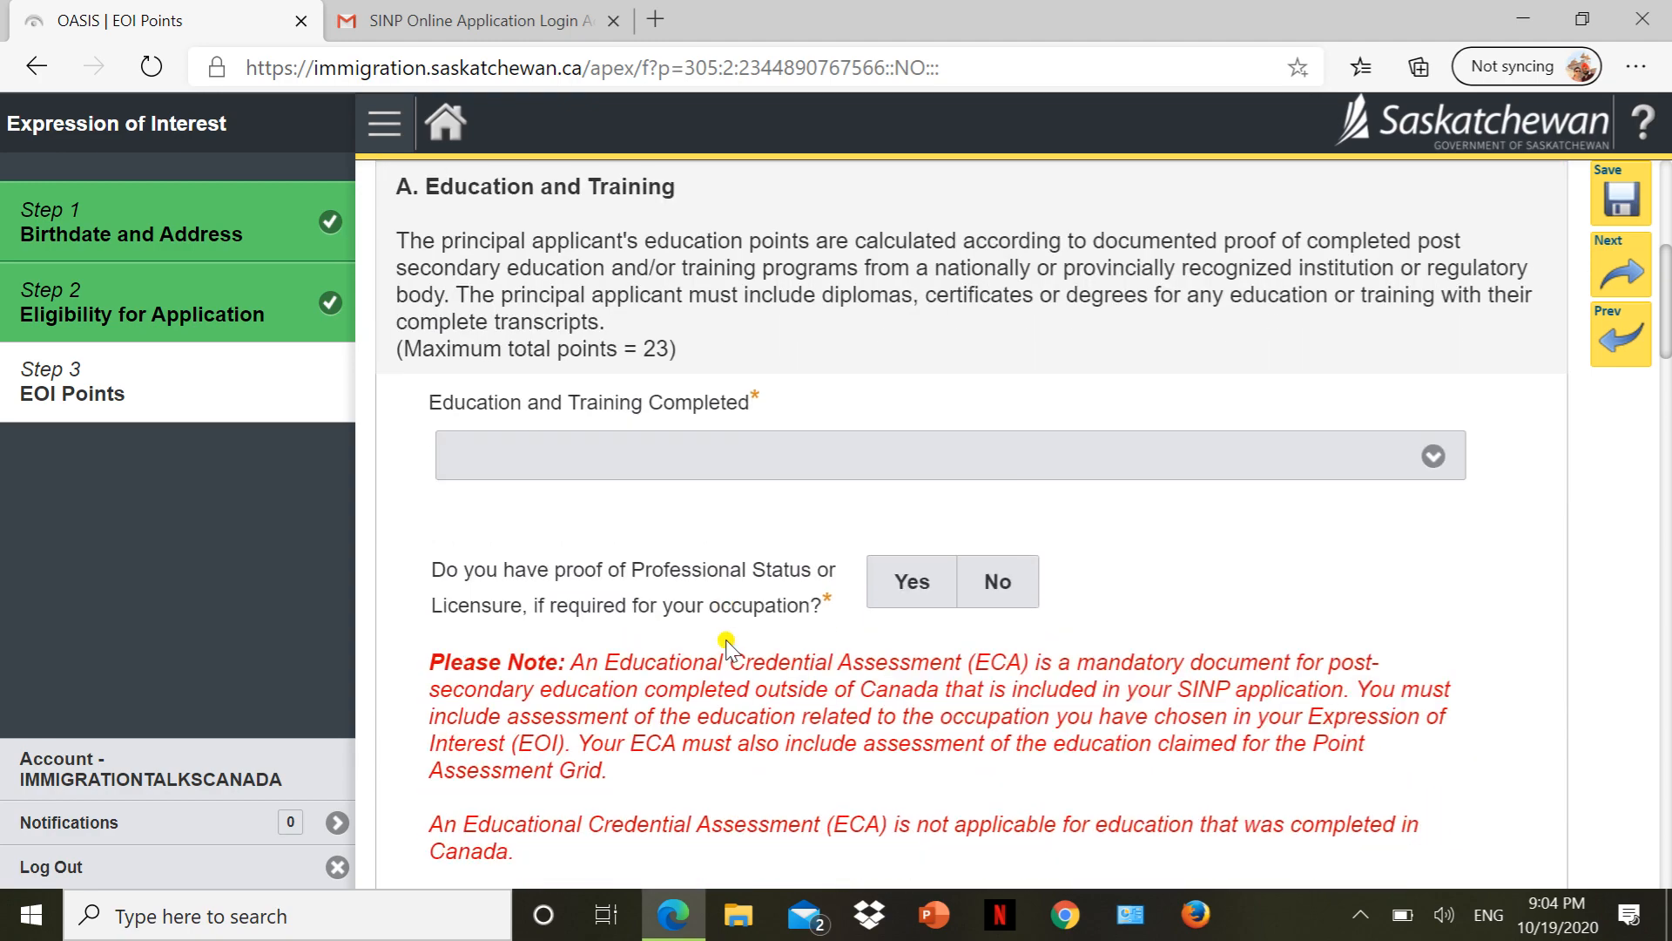
left_click(720, 467)
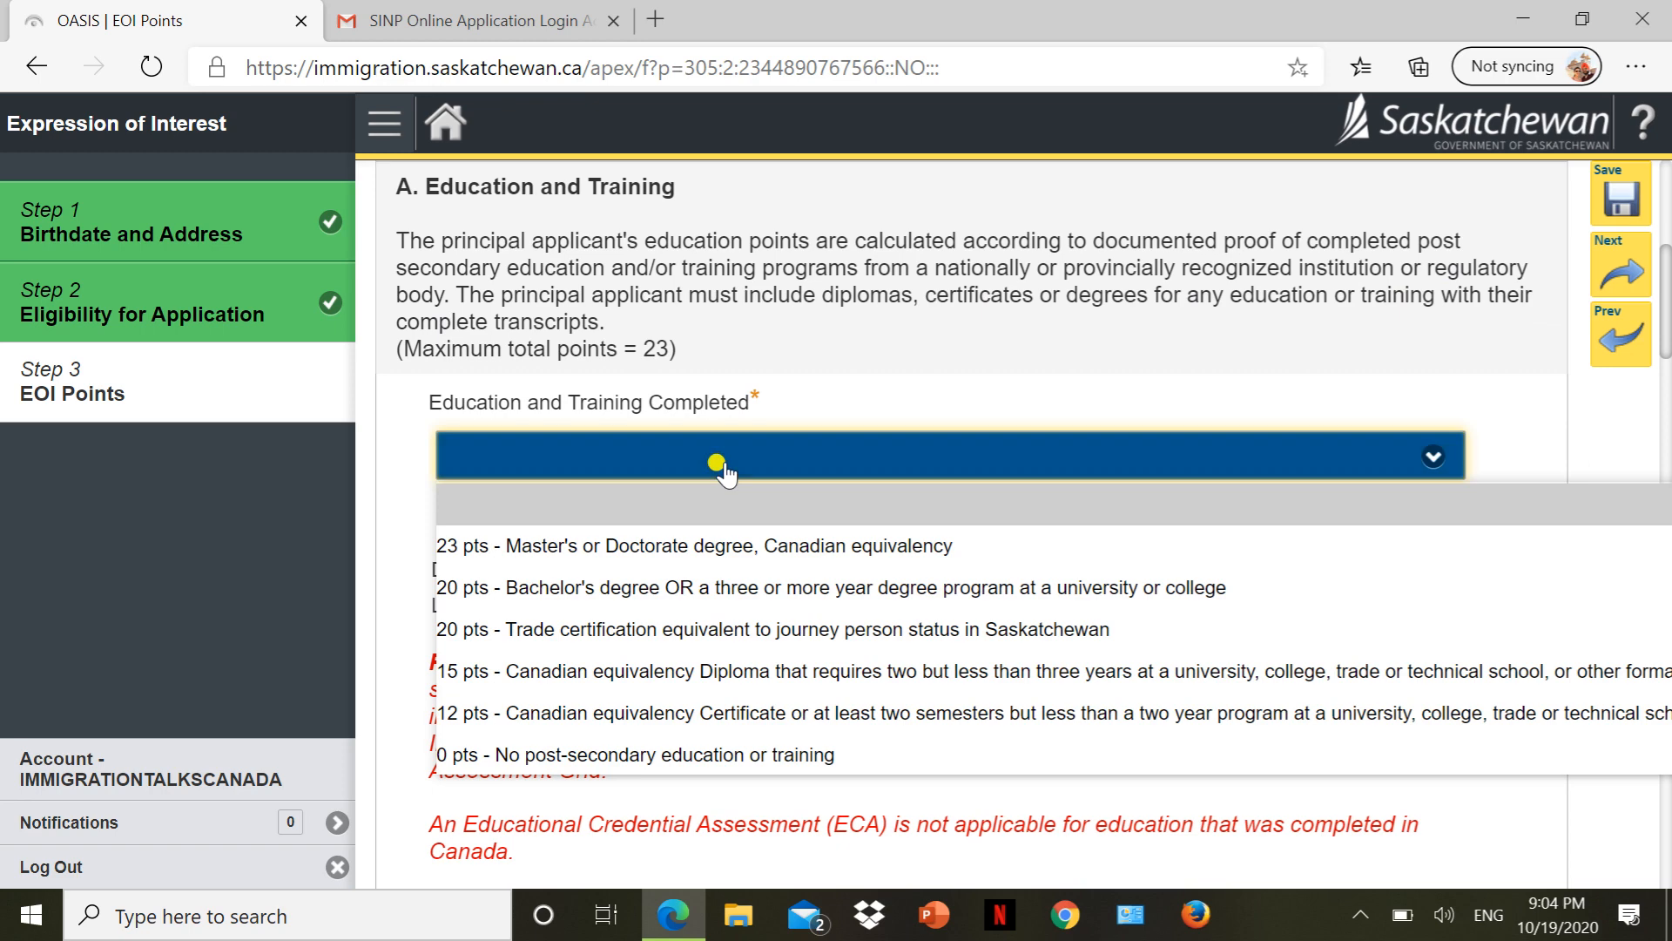
left_click(668, 546)
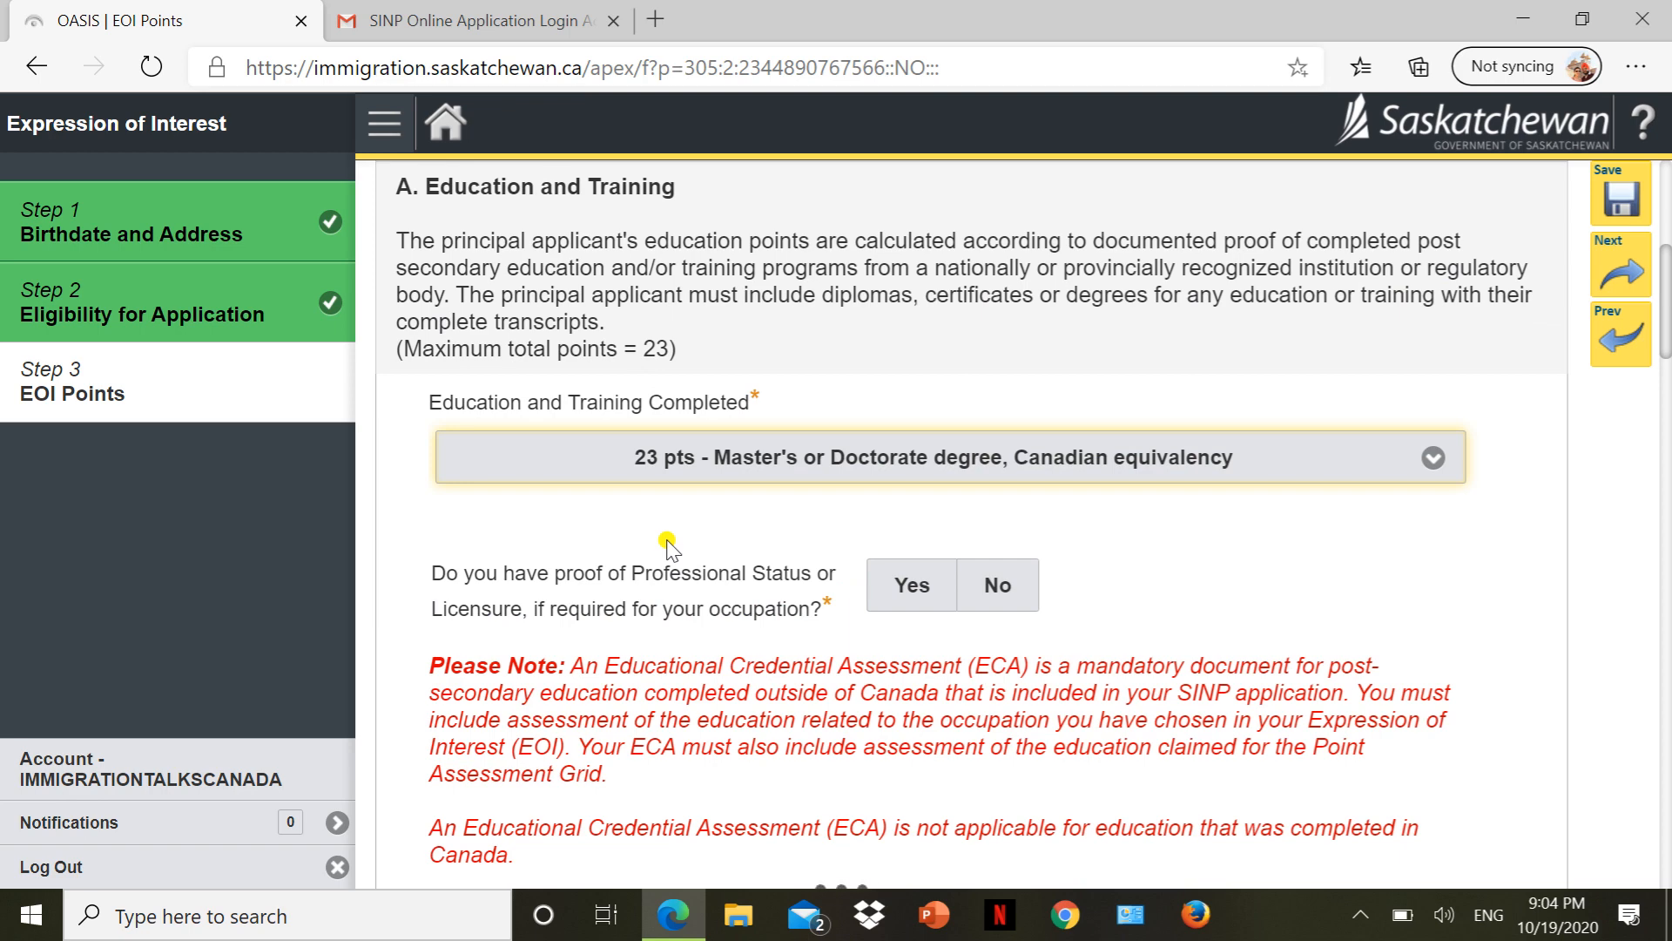
left_click(708, 479)
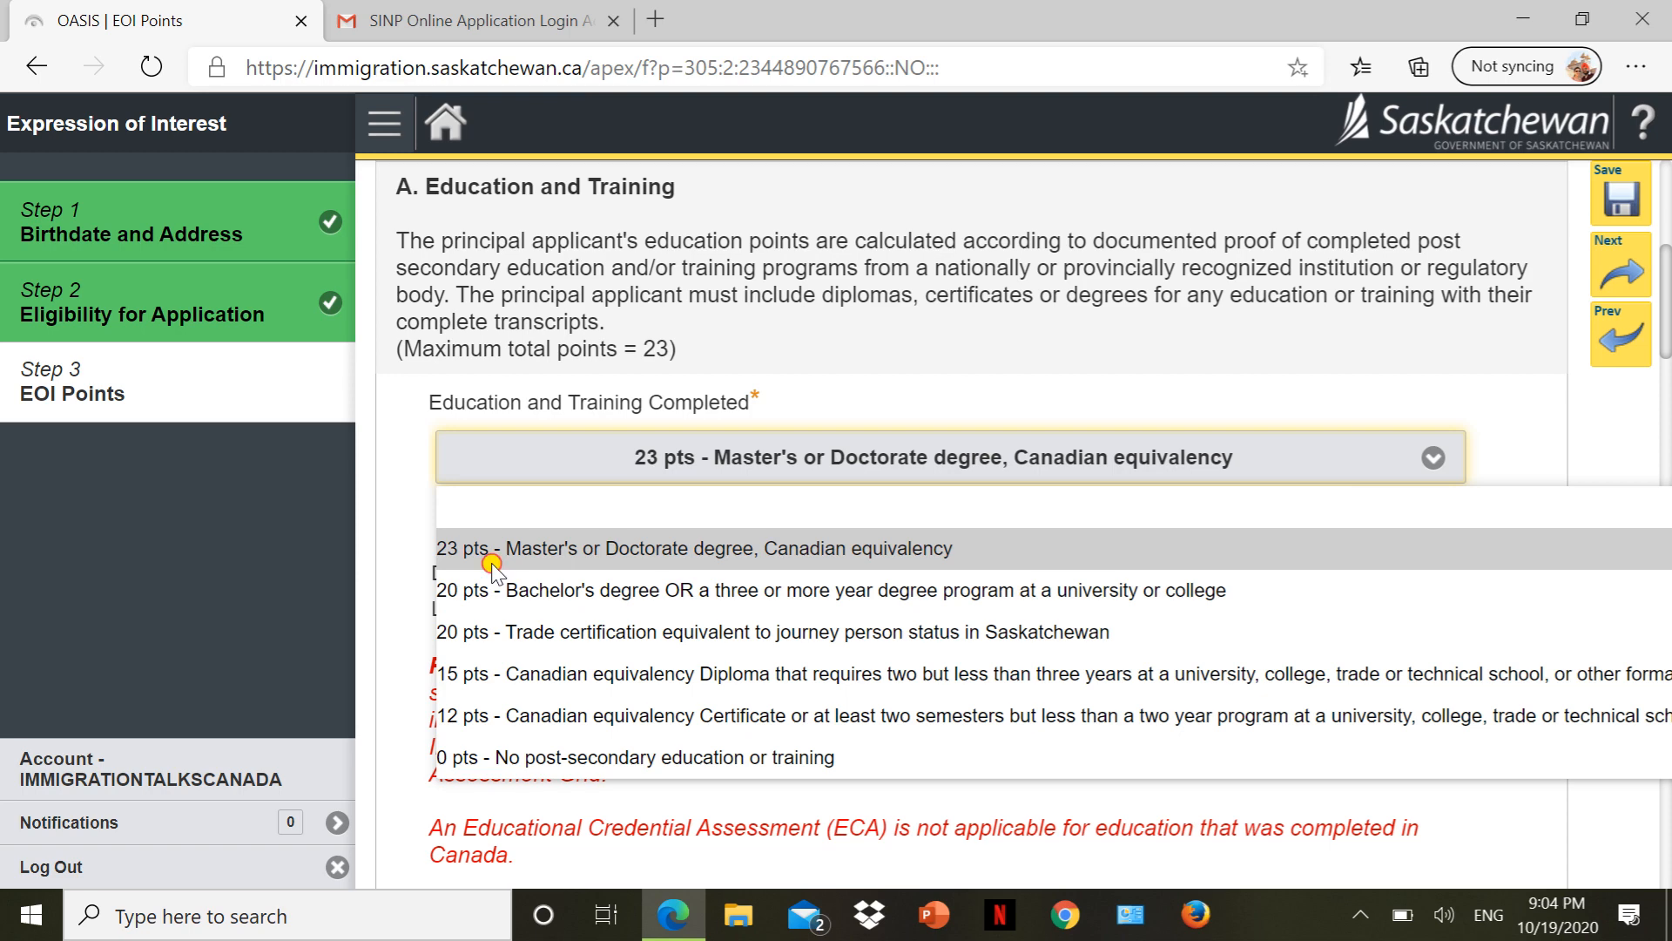
left_click(492, 557)
scroll(438, 551, "down", 1)
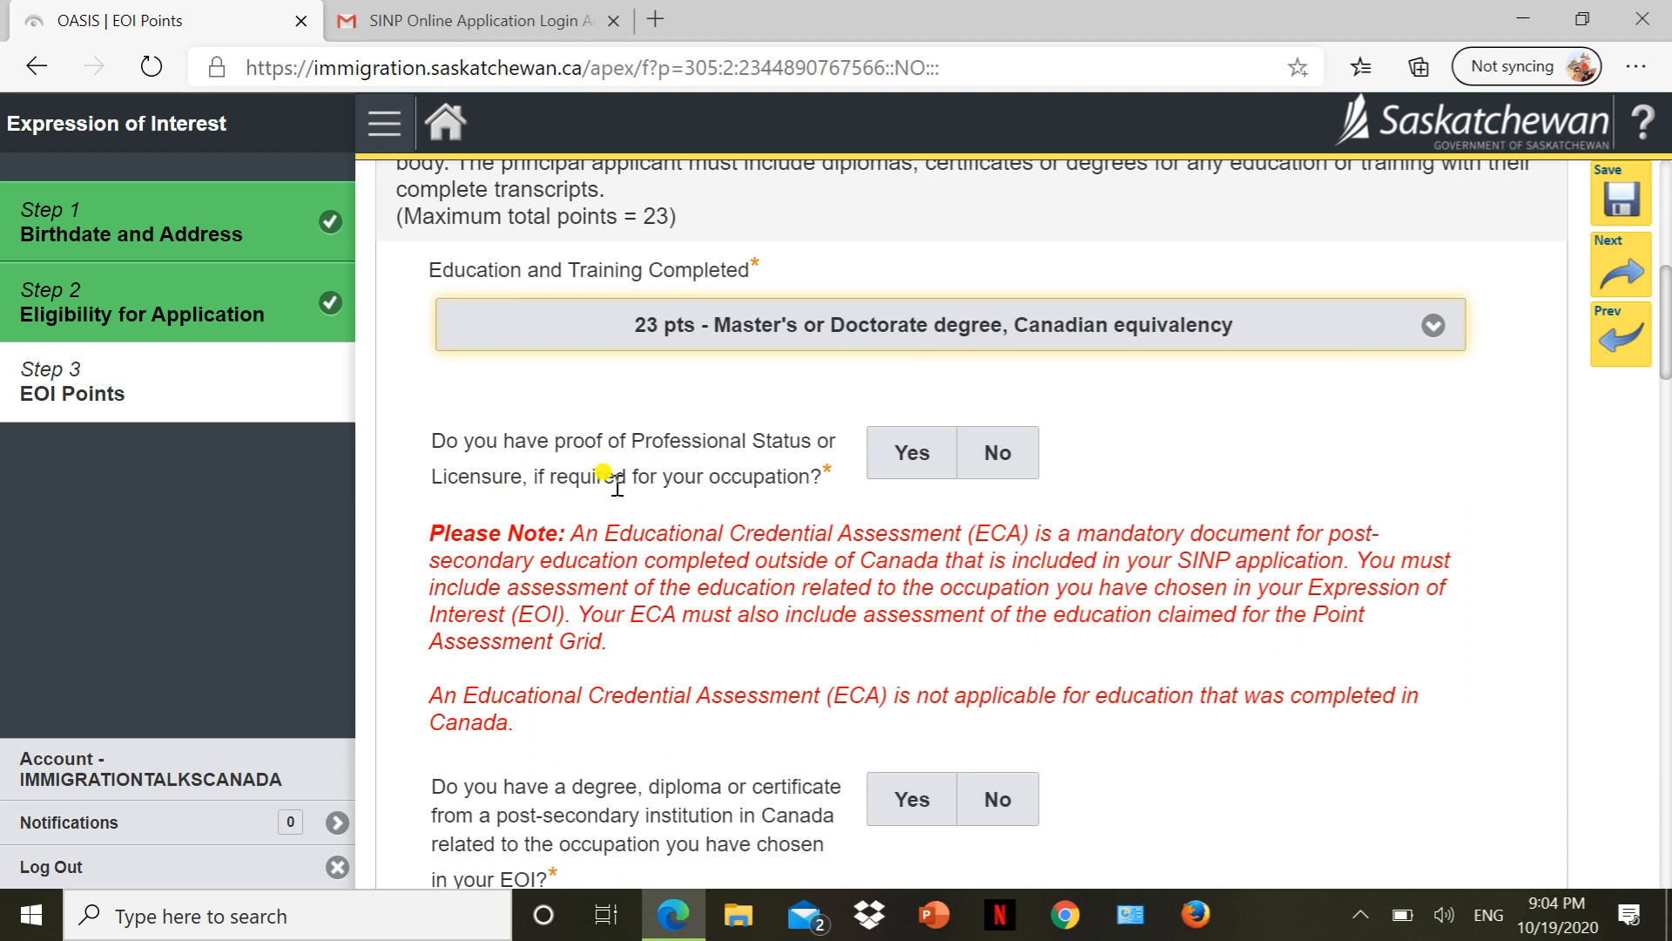
Answer No to Professional Status and to the Canadian post-secondary credential question.
left_click(999, 453)
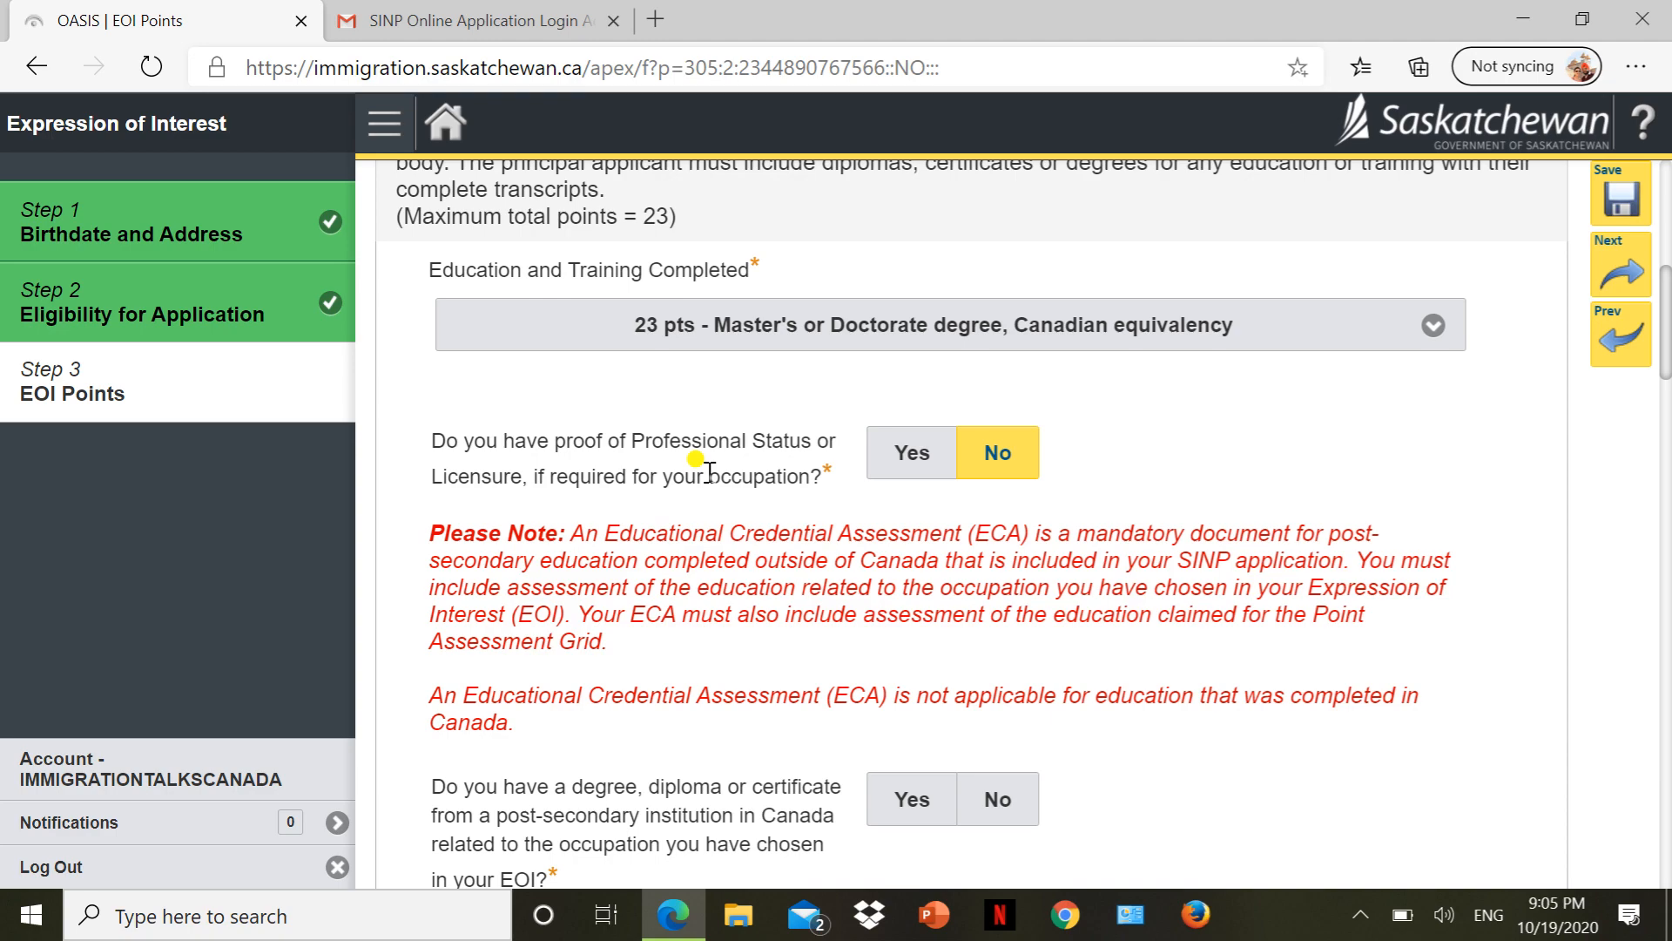
scroll(703, 465, "down", 10)
scroll(704, 465, "up", 10)
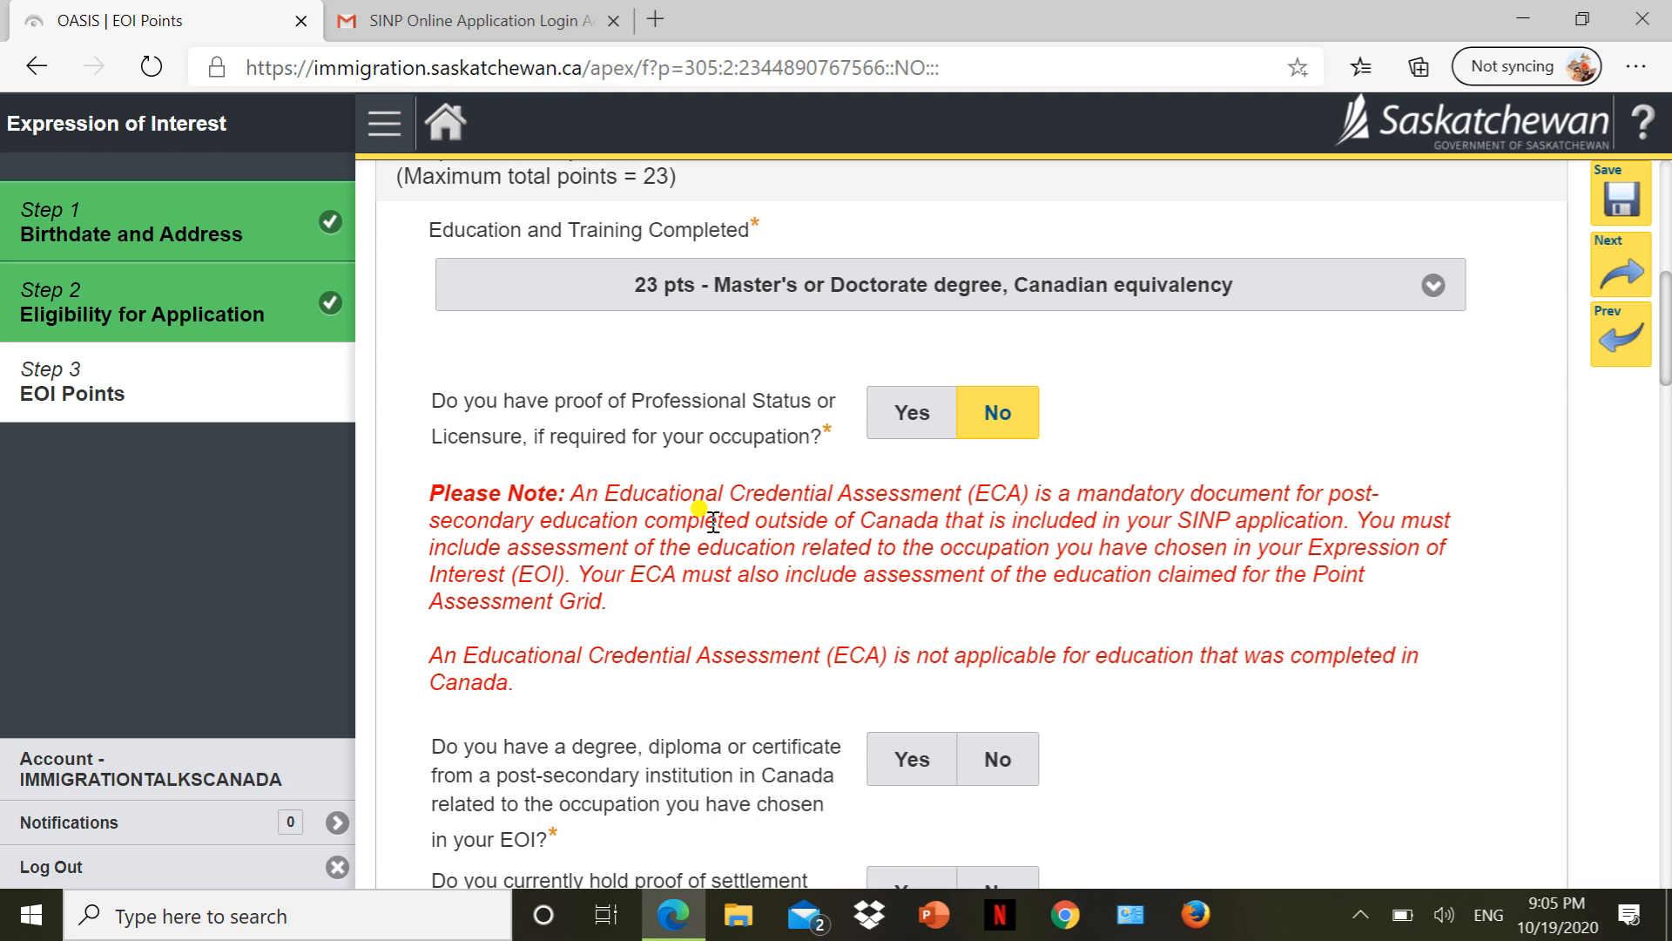
scroll(712, 520, "down", 5)
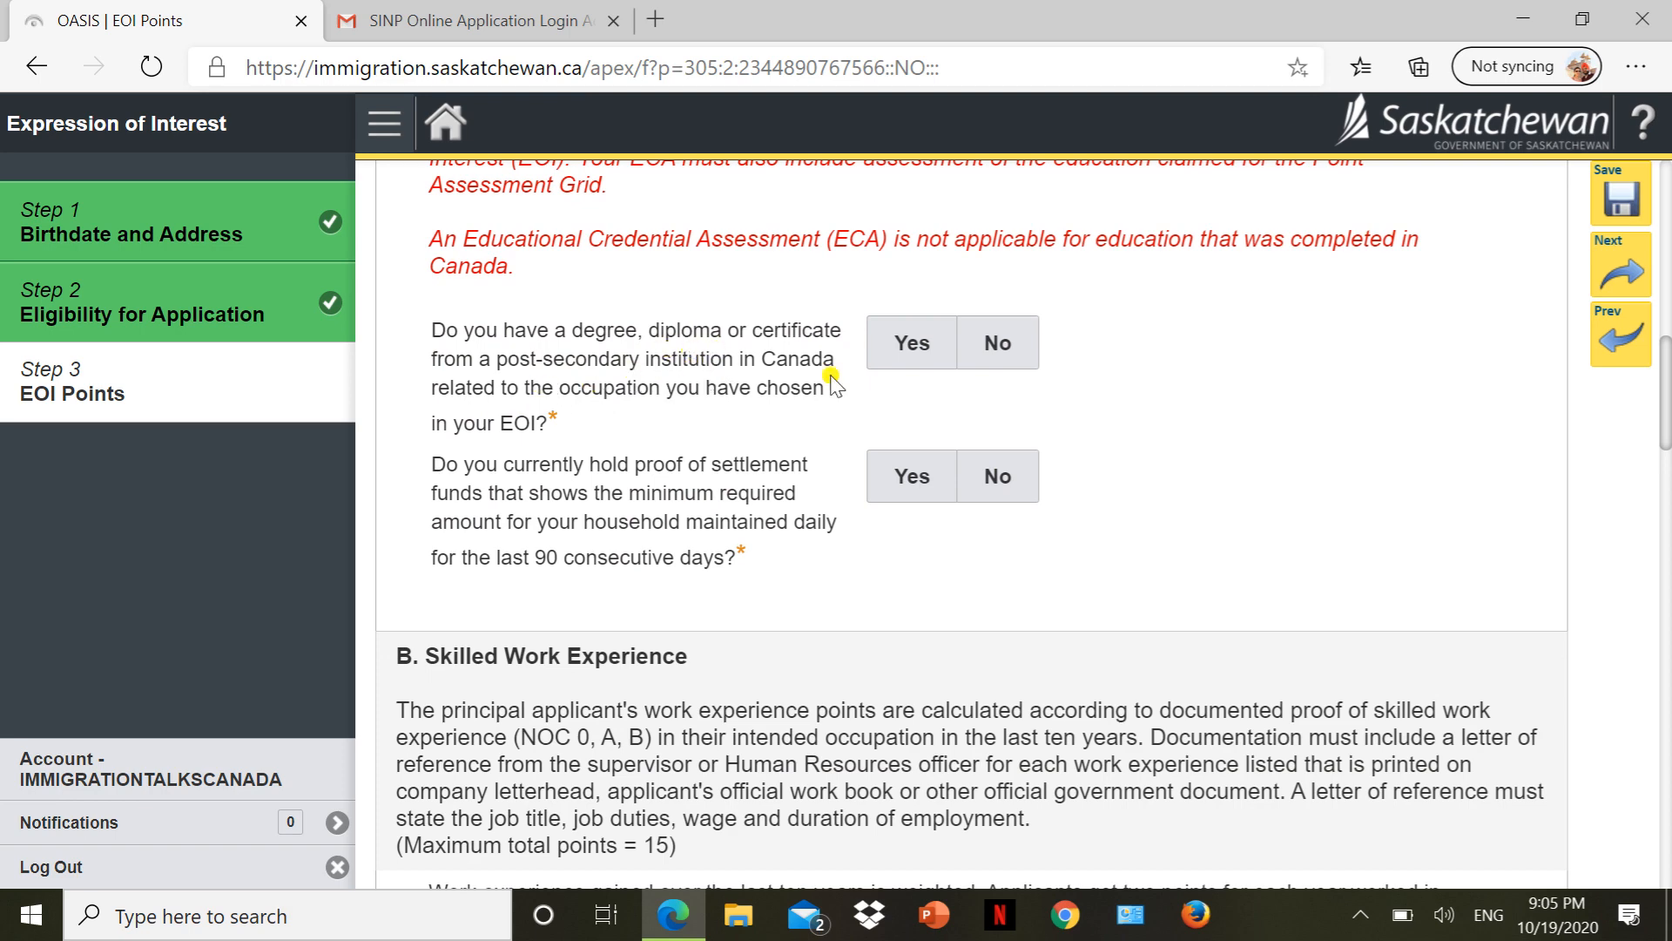
left_click(967, 359)
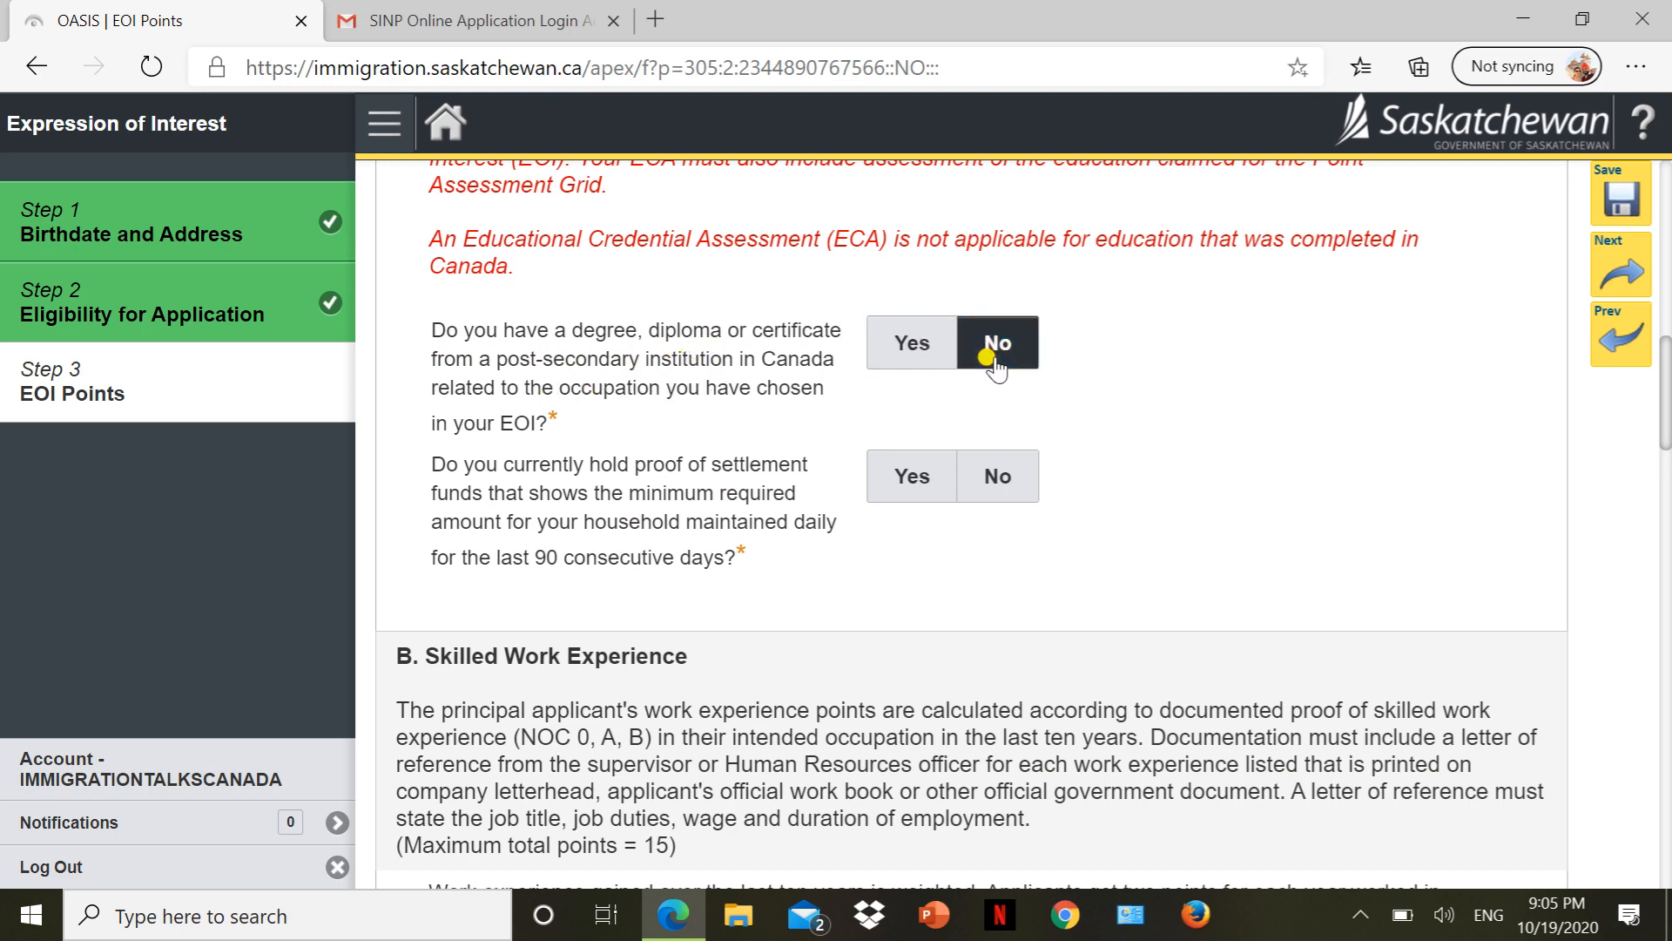
left_click(987, 357)
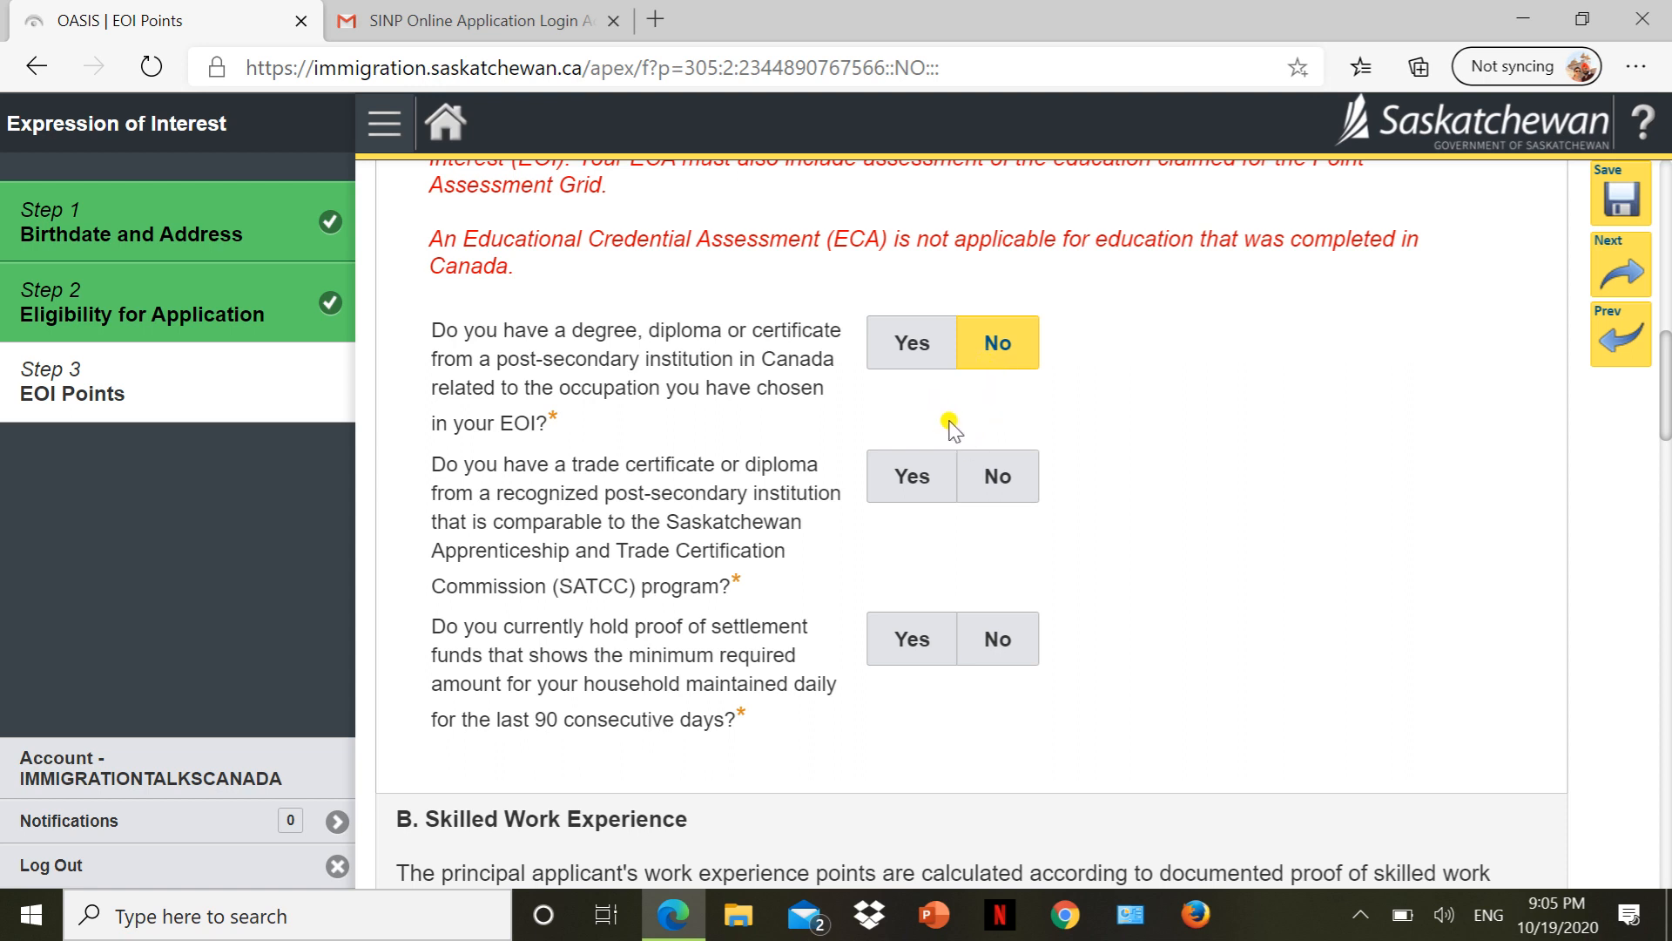
Answer No for the SATCC trade certificate, Yes for ECA, and Yes for settlement funds proof.
left_click(999, 485)
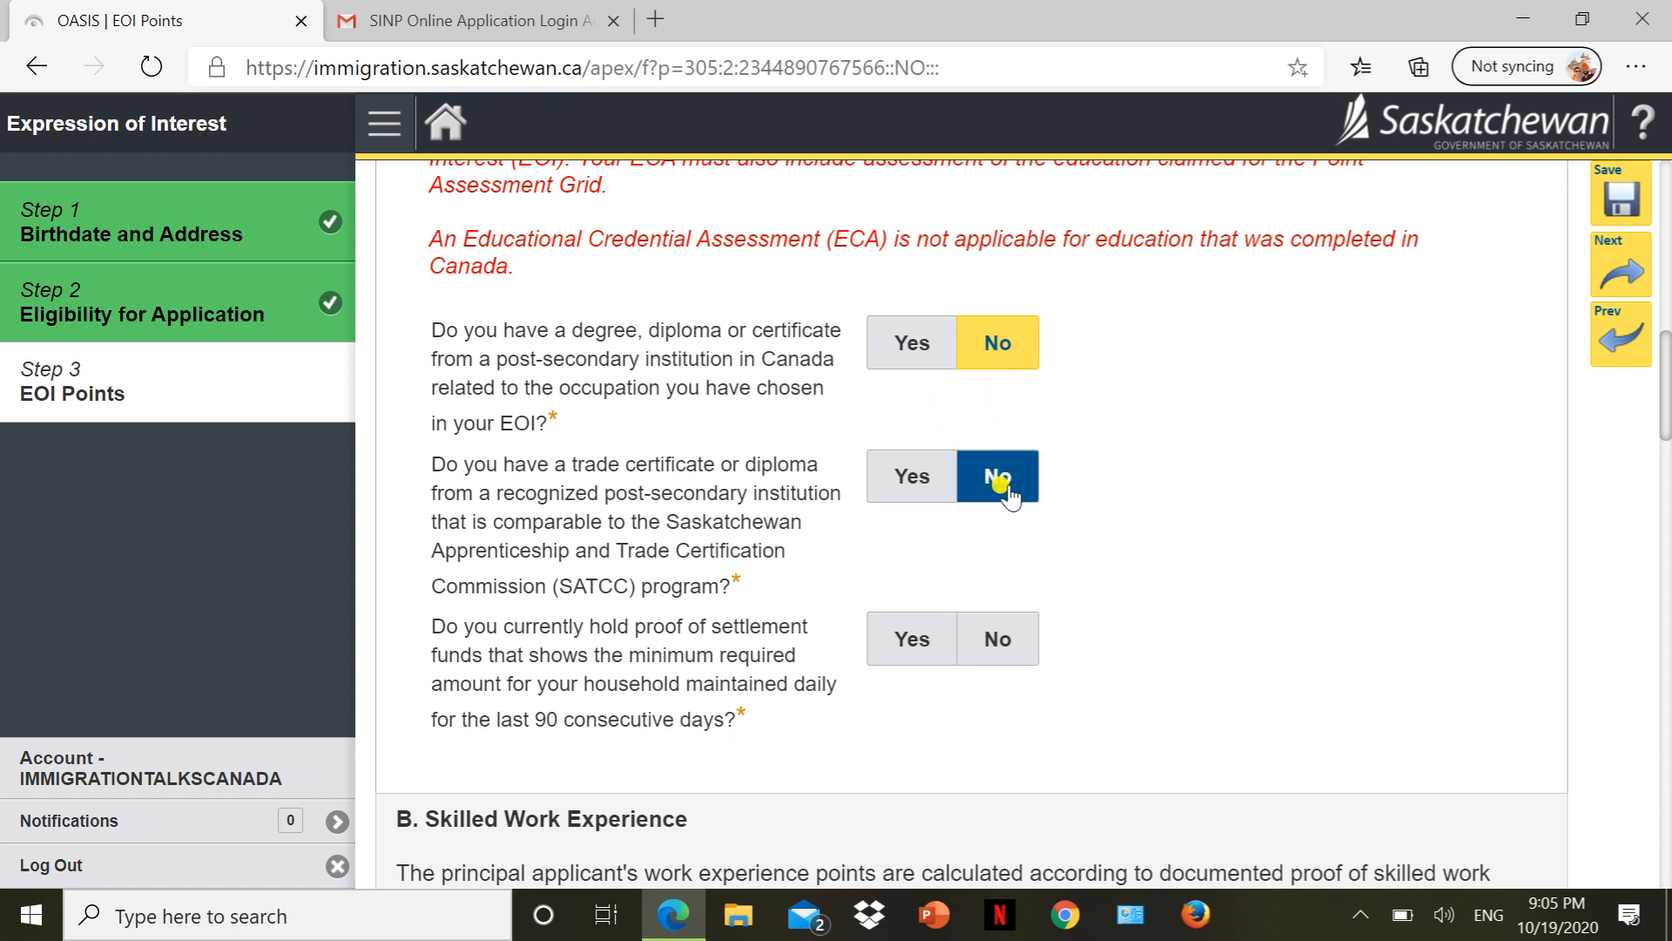
left_click(1002, 486)
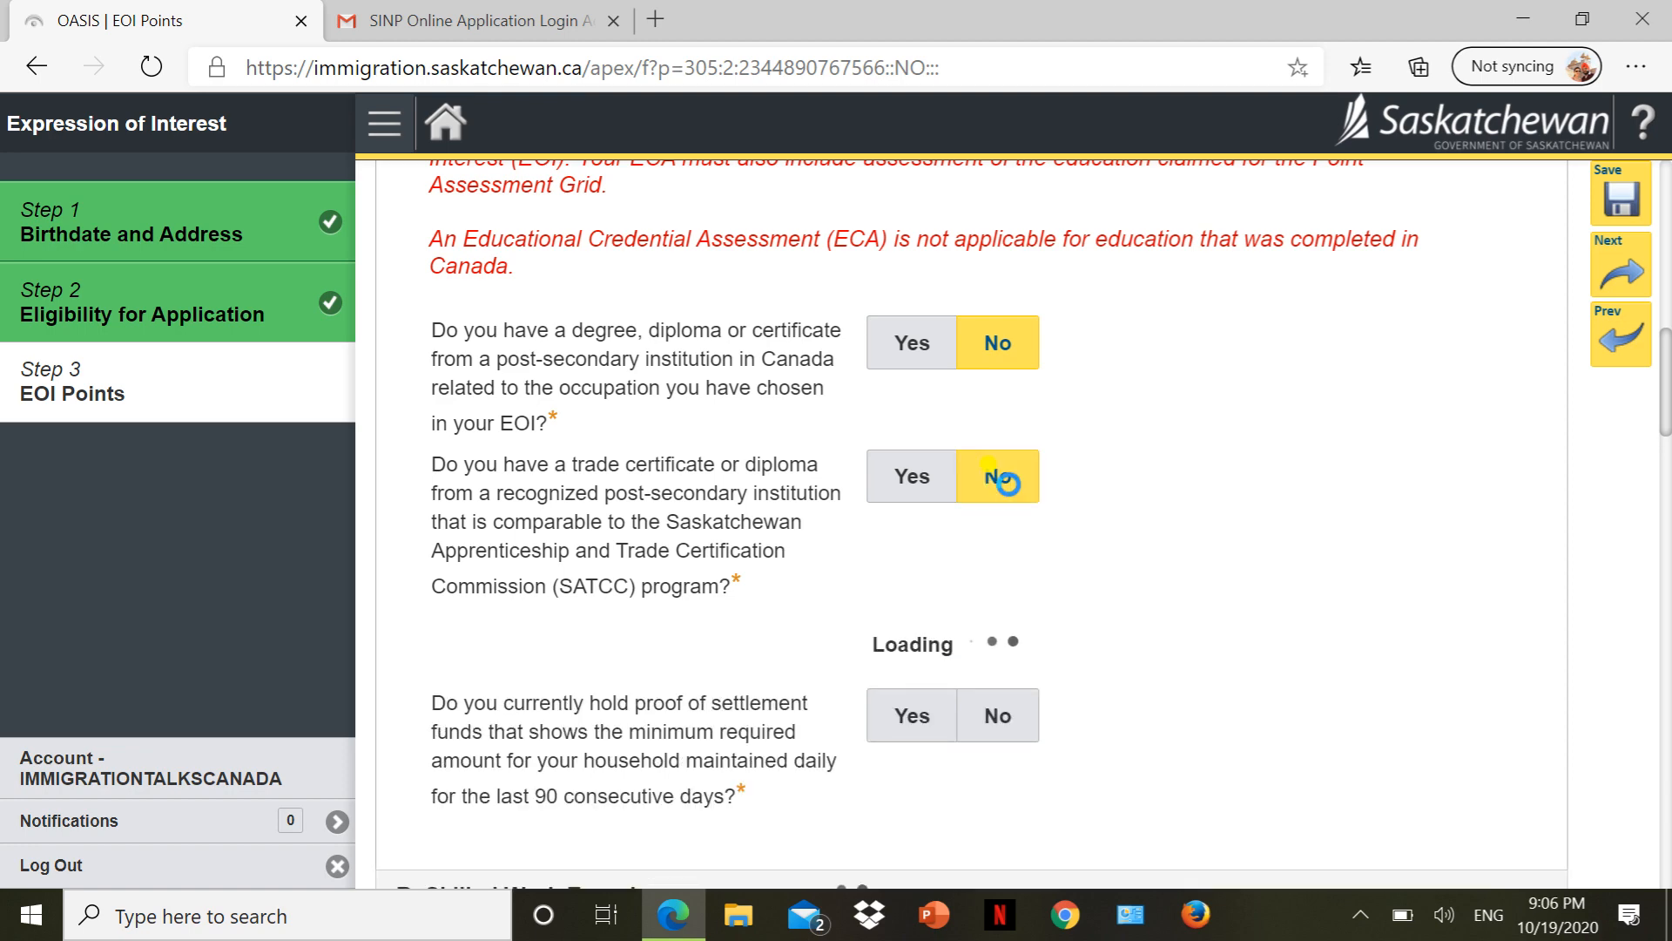
scroll(1011, 496, "down", 3)
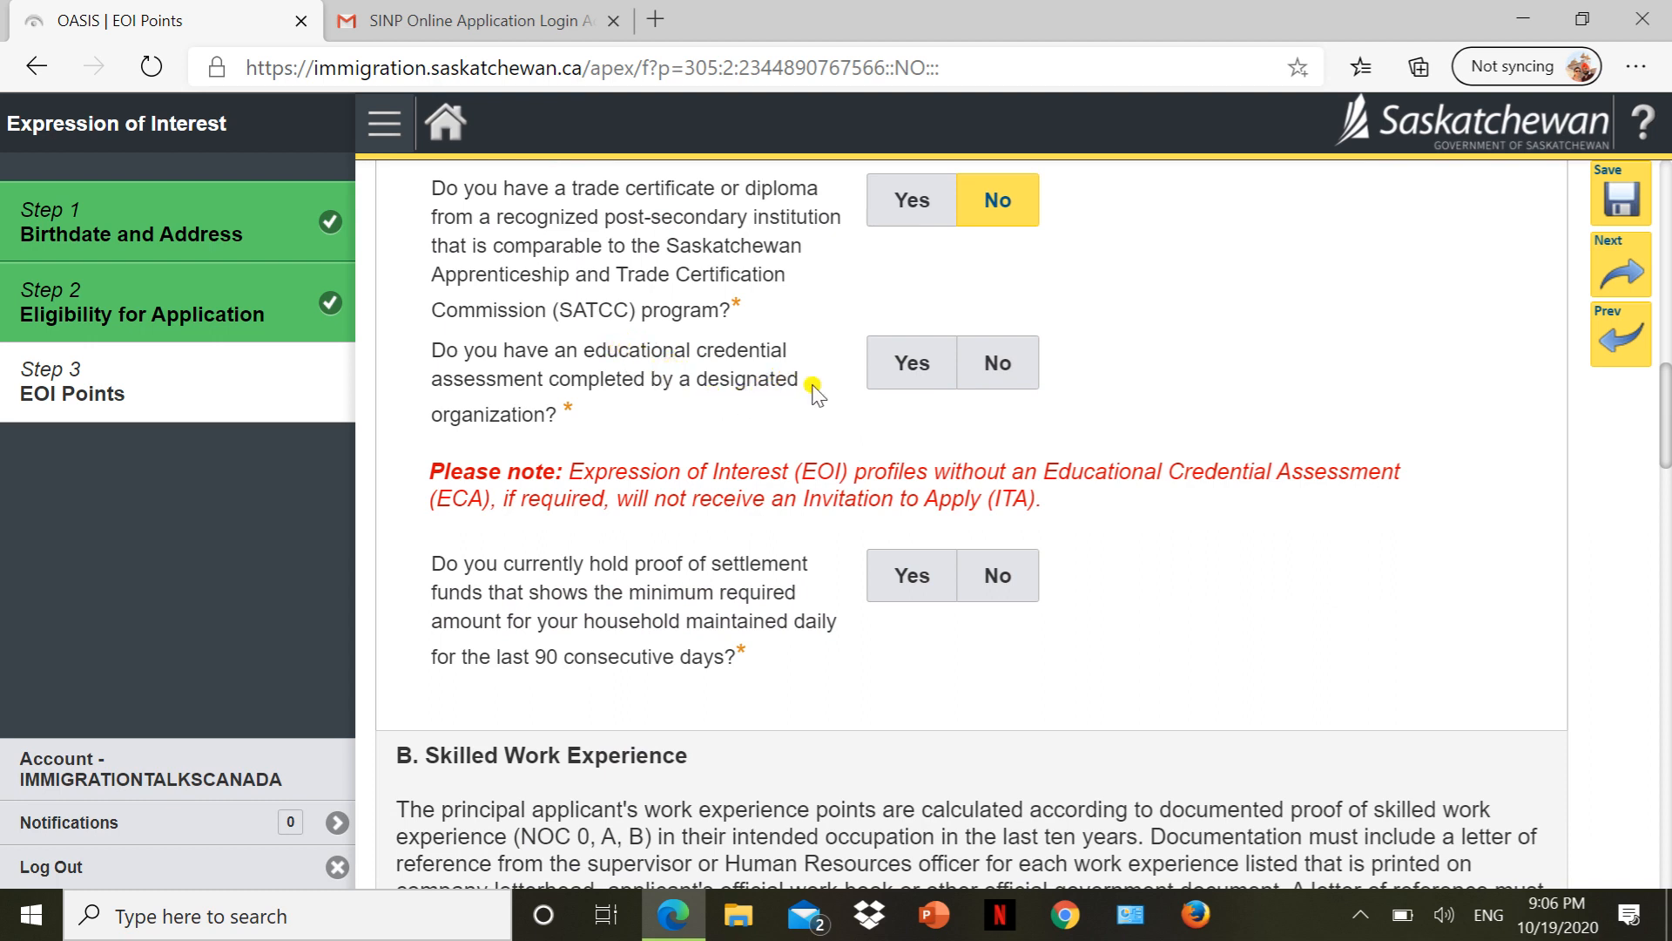
left_click(884, 385)
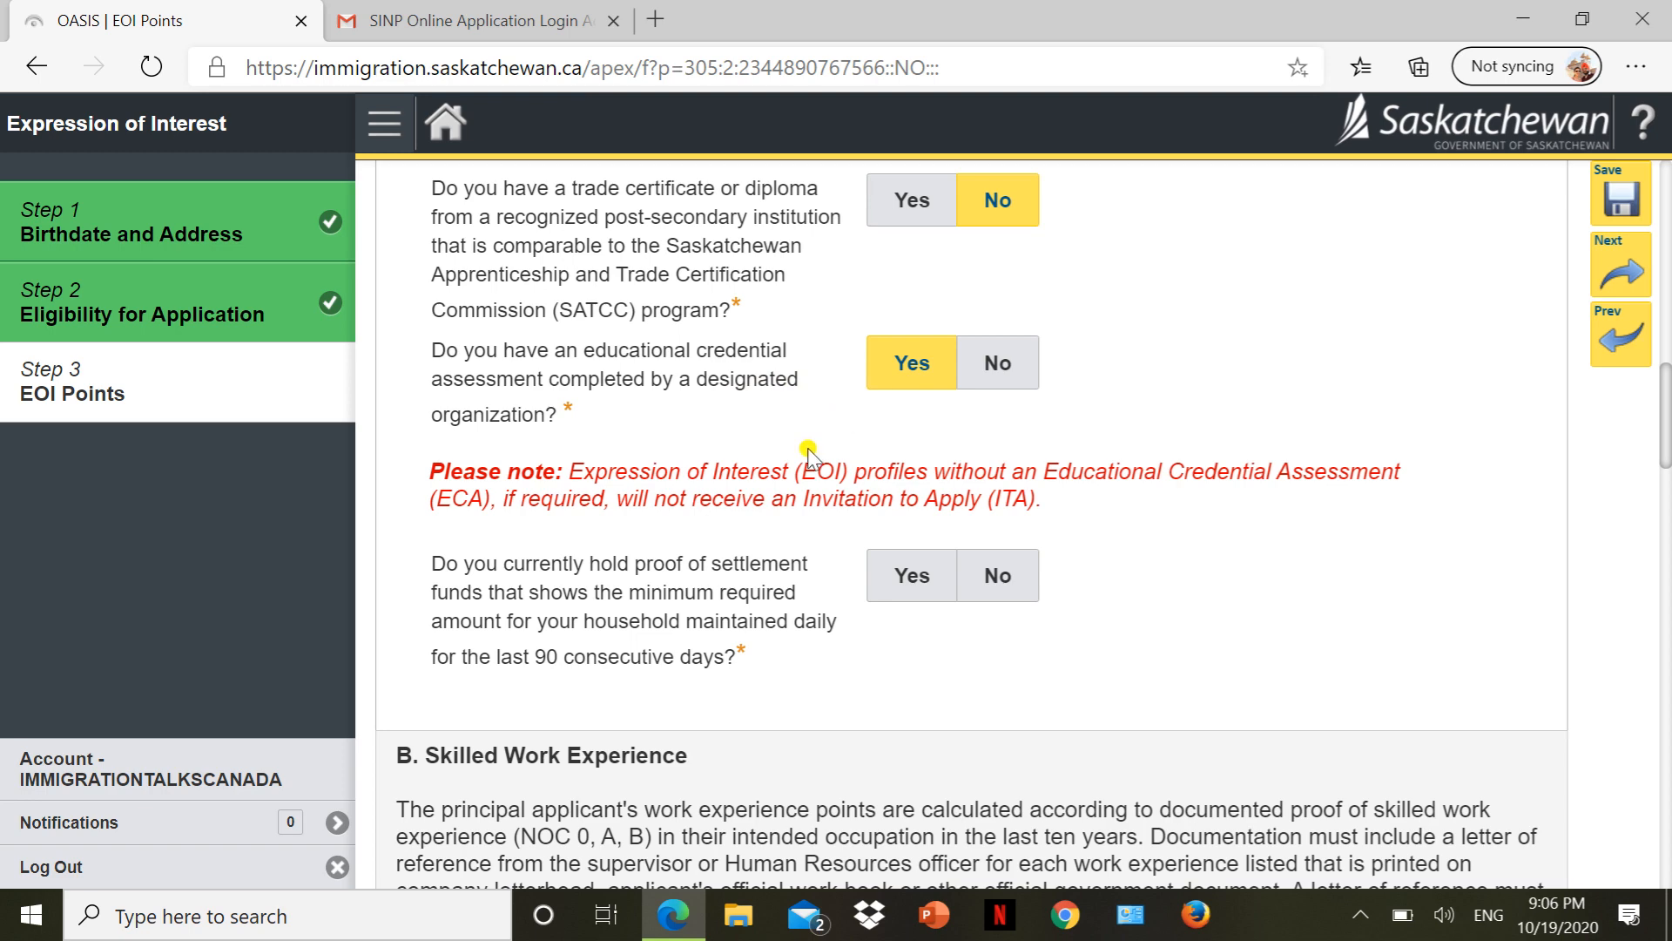
scroll(641, 566, "down", 3)
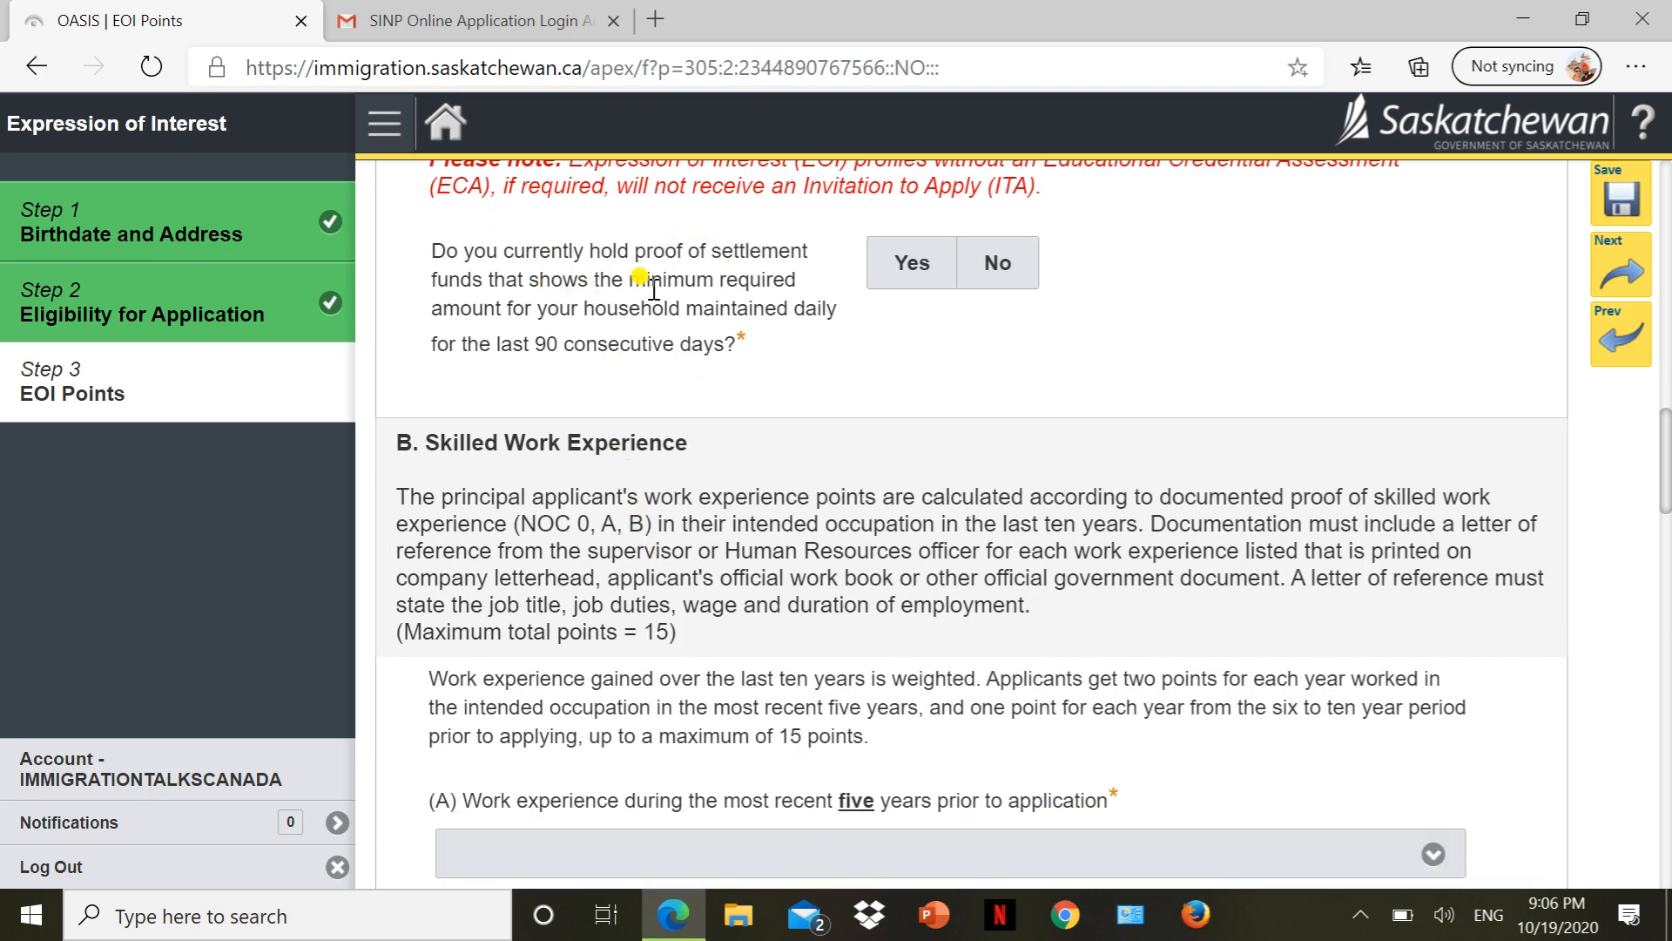
left_click(892, 277)
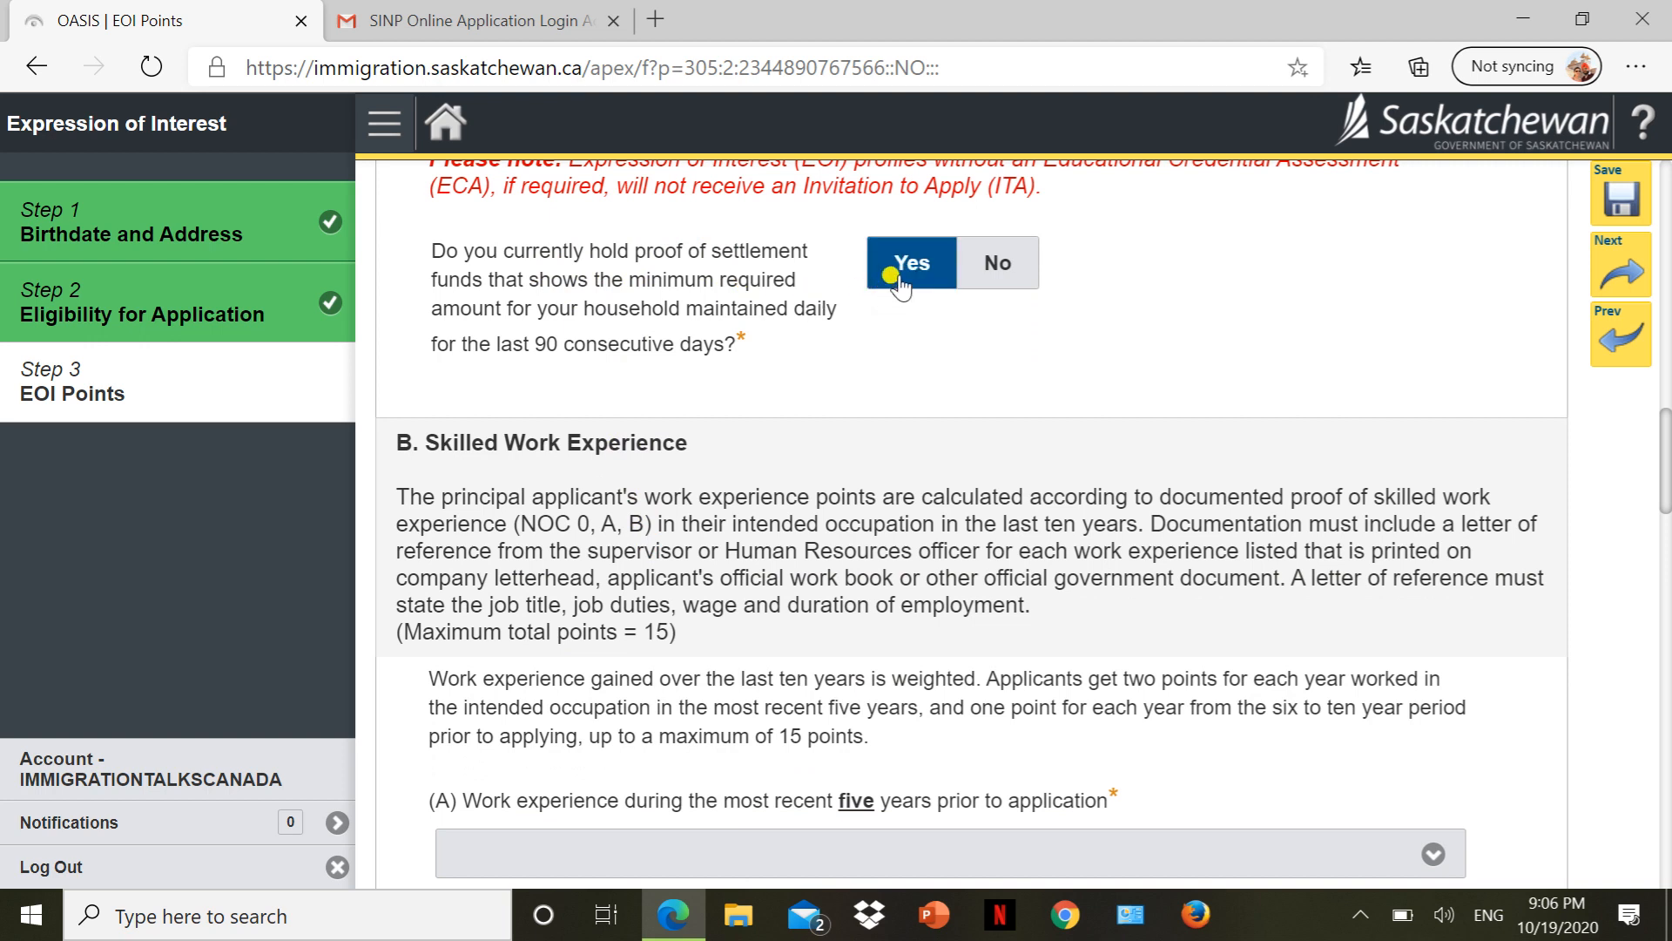
left_click(890, 276)
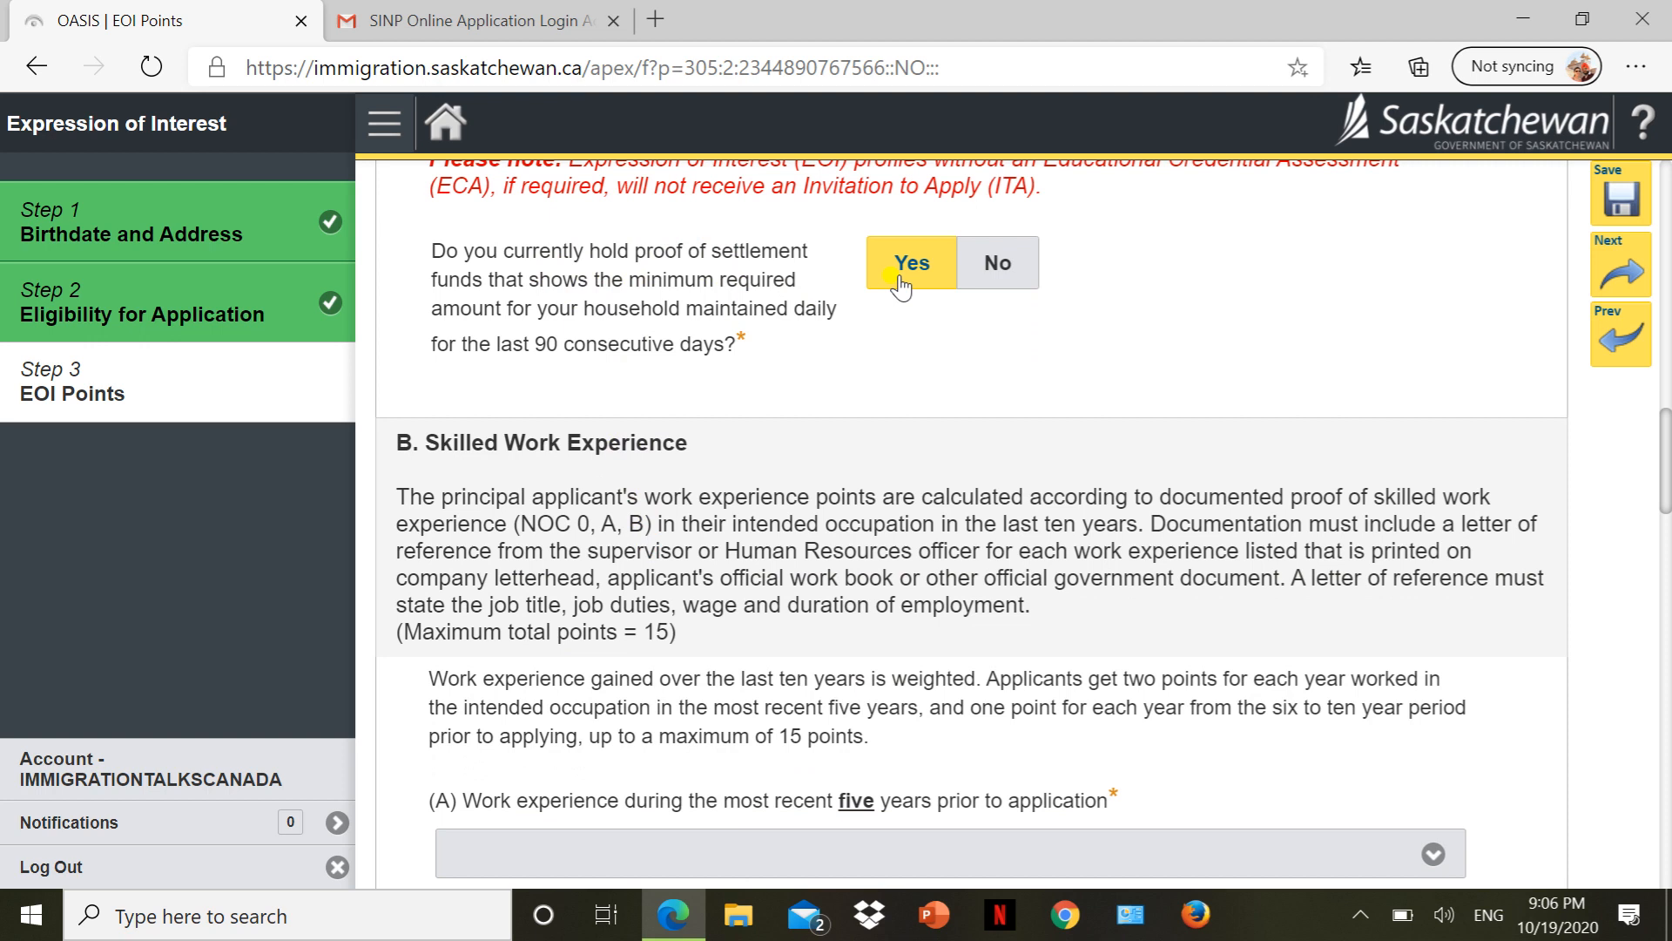
triple_click(554, 348)
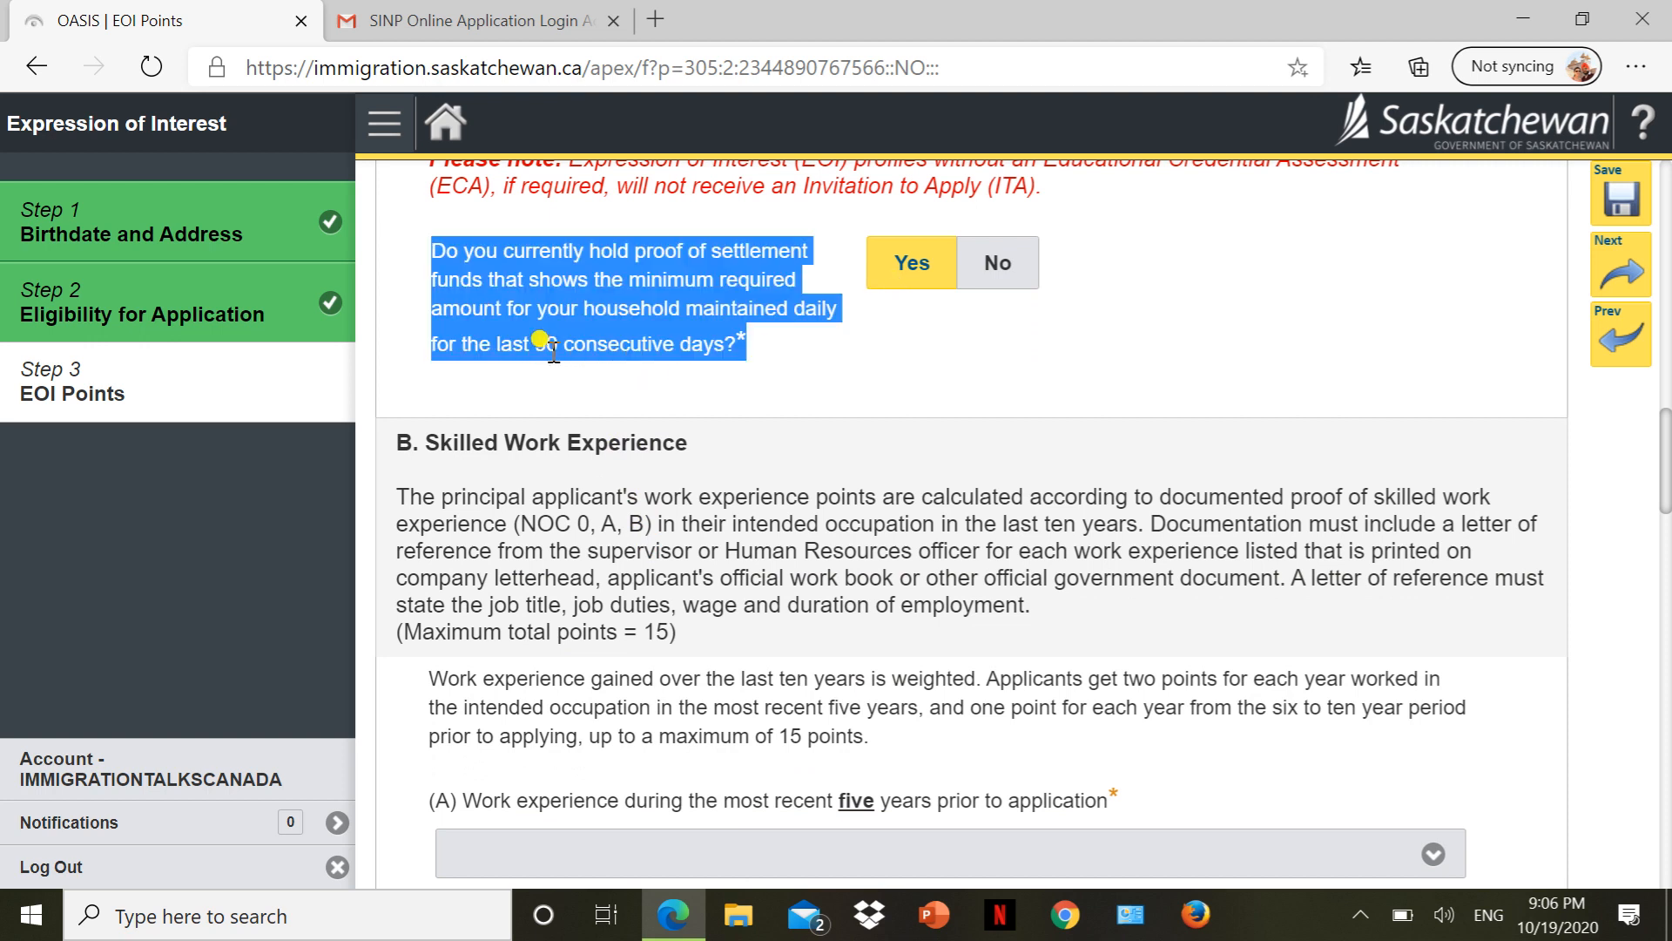
double_click(554, 349)
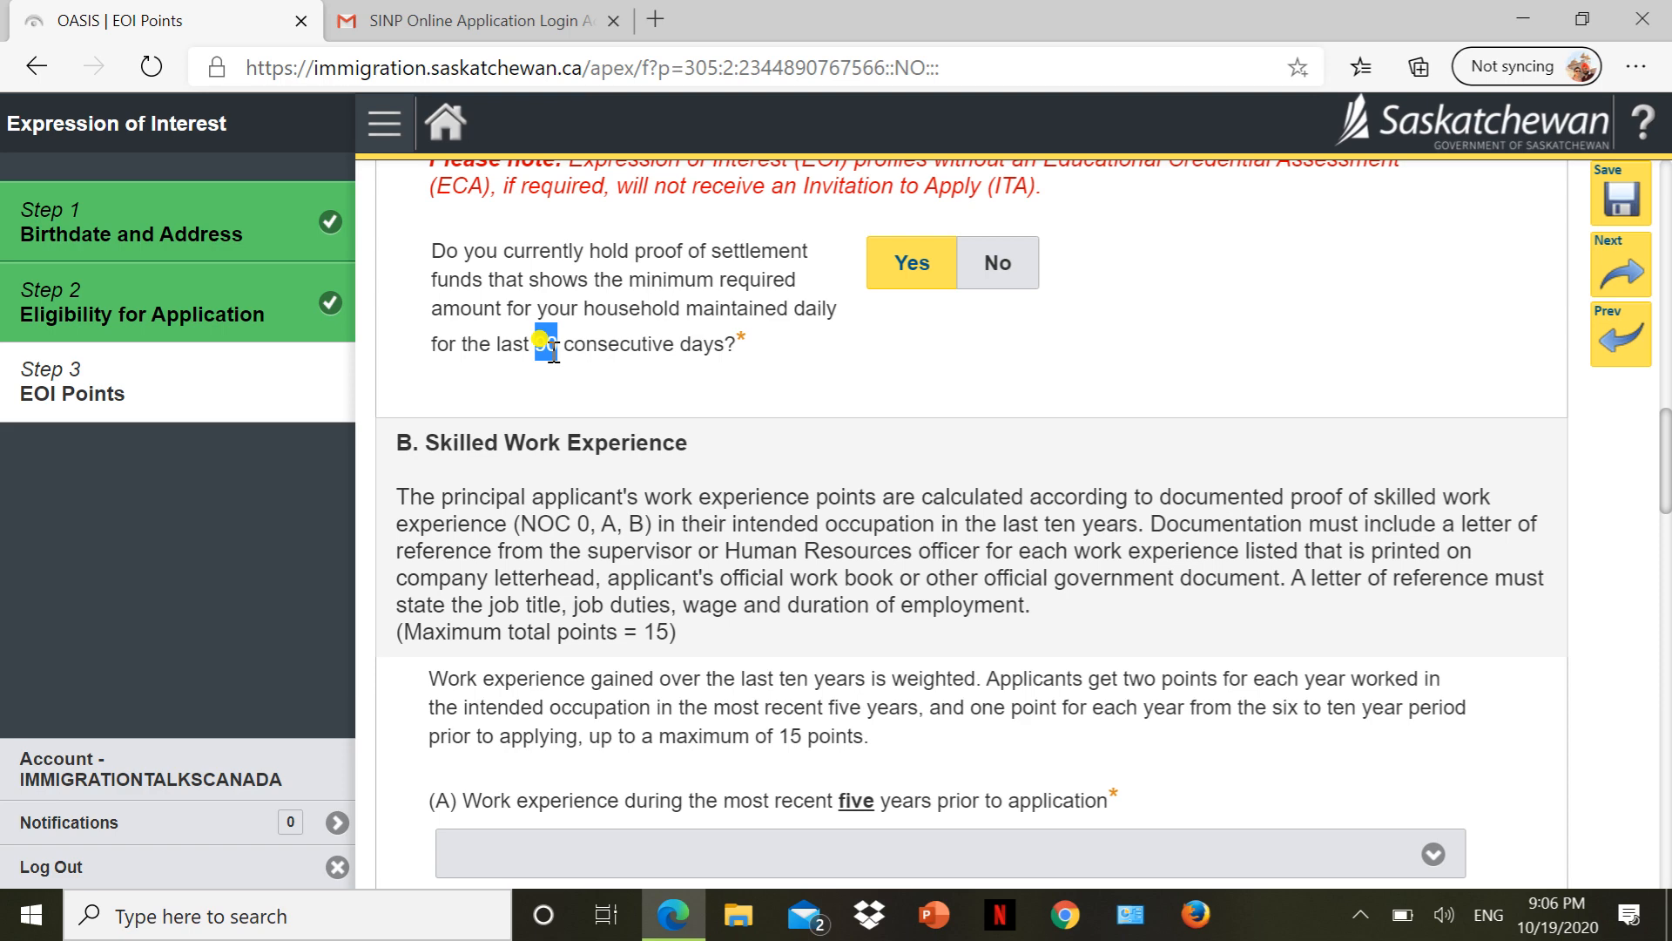
Score Skilled Work Experience as '10 pts - 5 years' (A) and '4 pts - 4 years' (B).
scroll(550, 348, "down", 2)
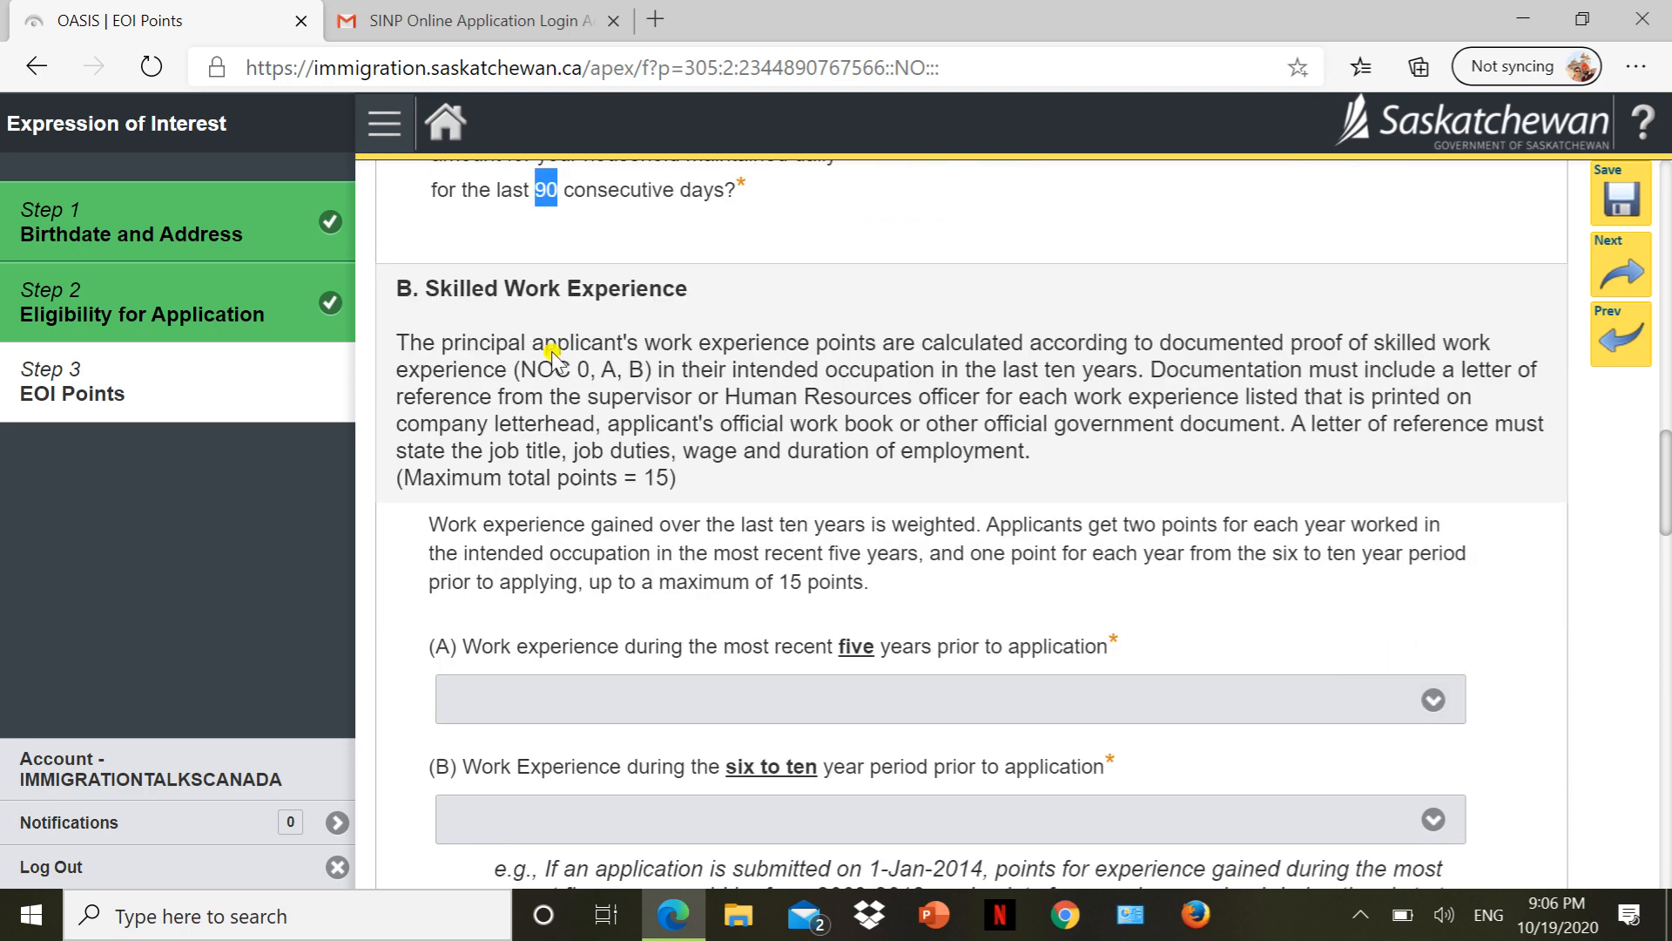
scroll(551, 352, "down", 3)
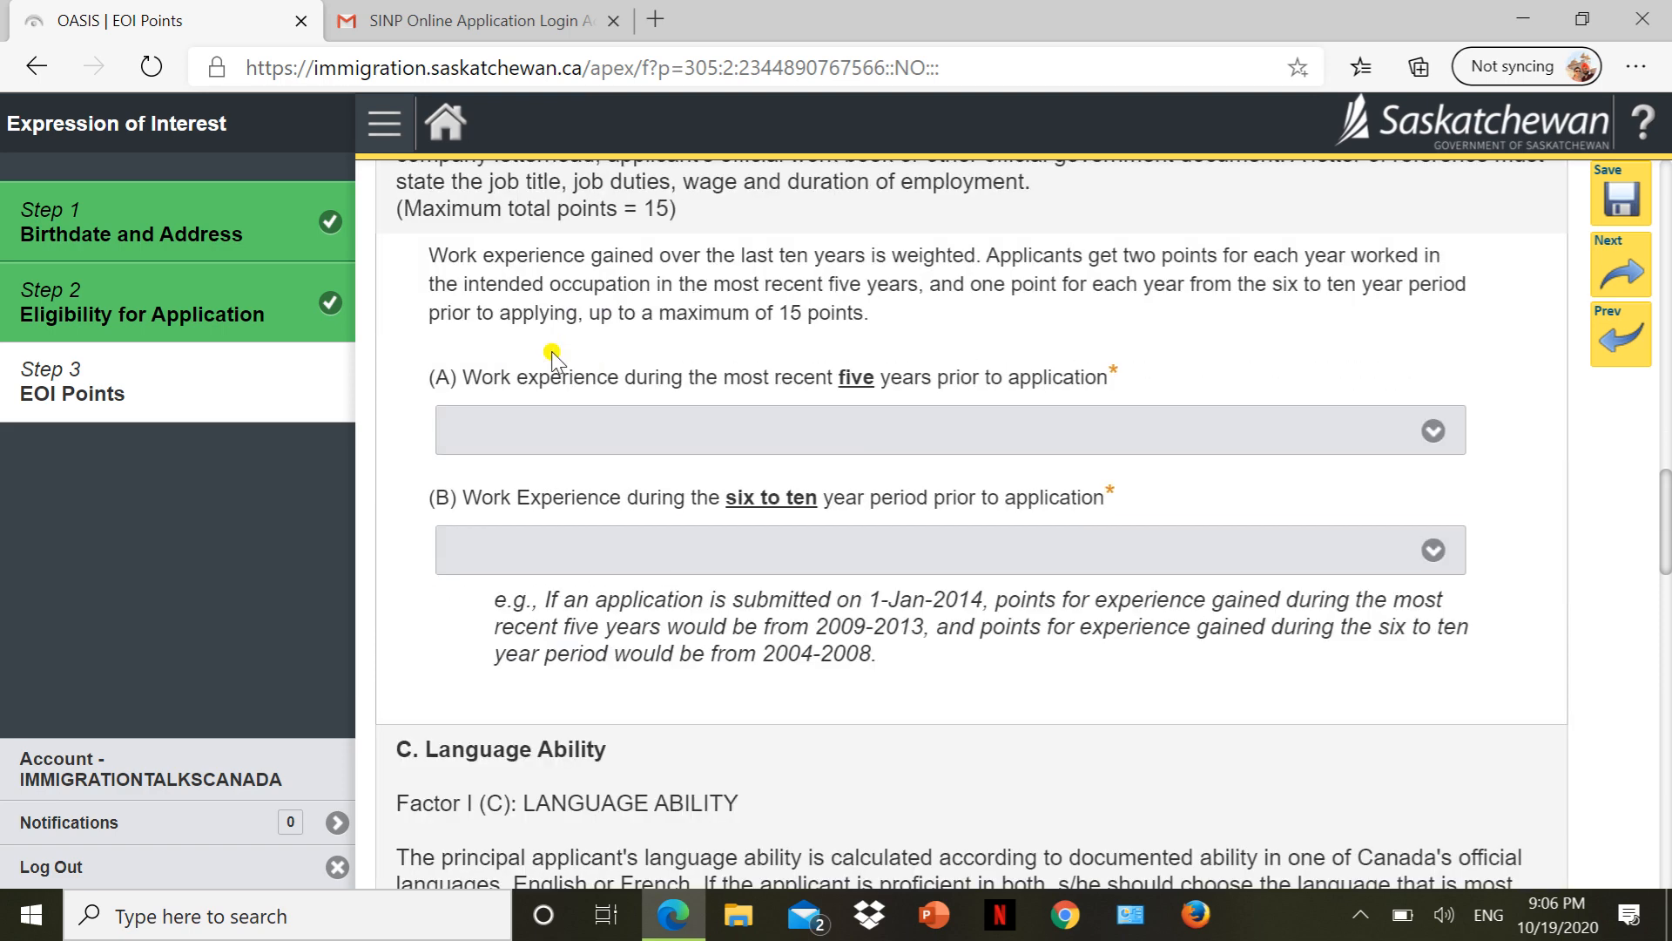
left_click(585, 428)
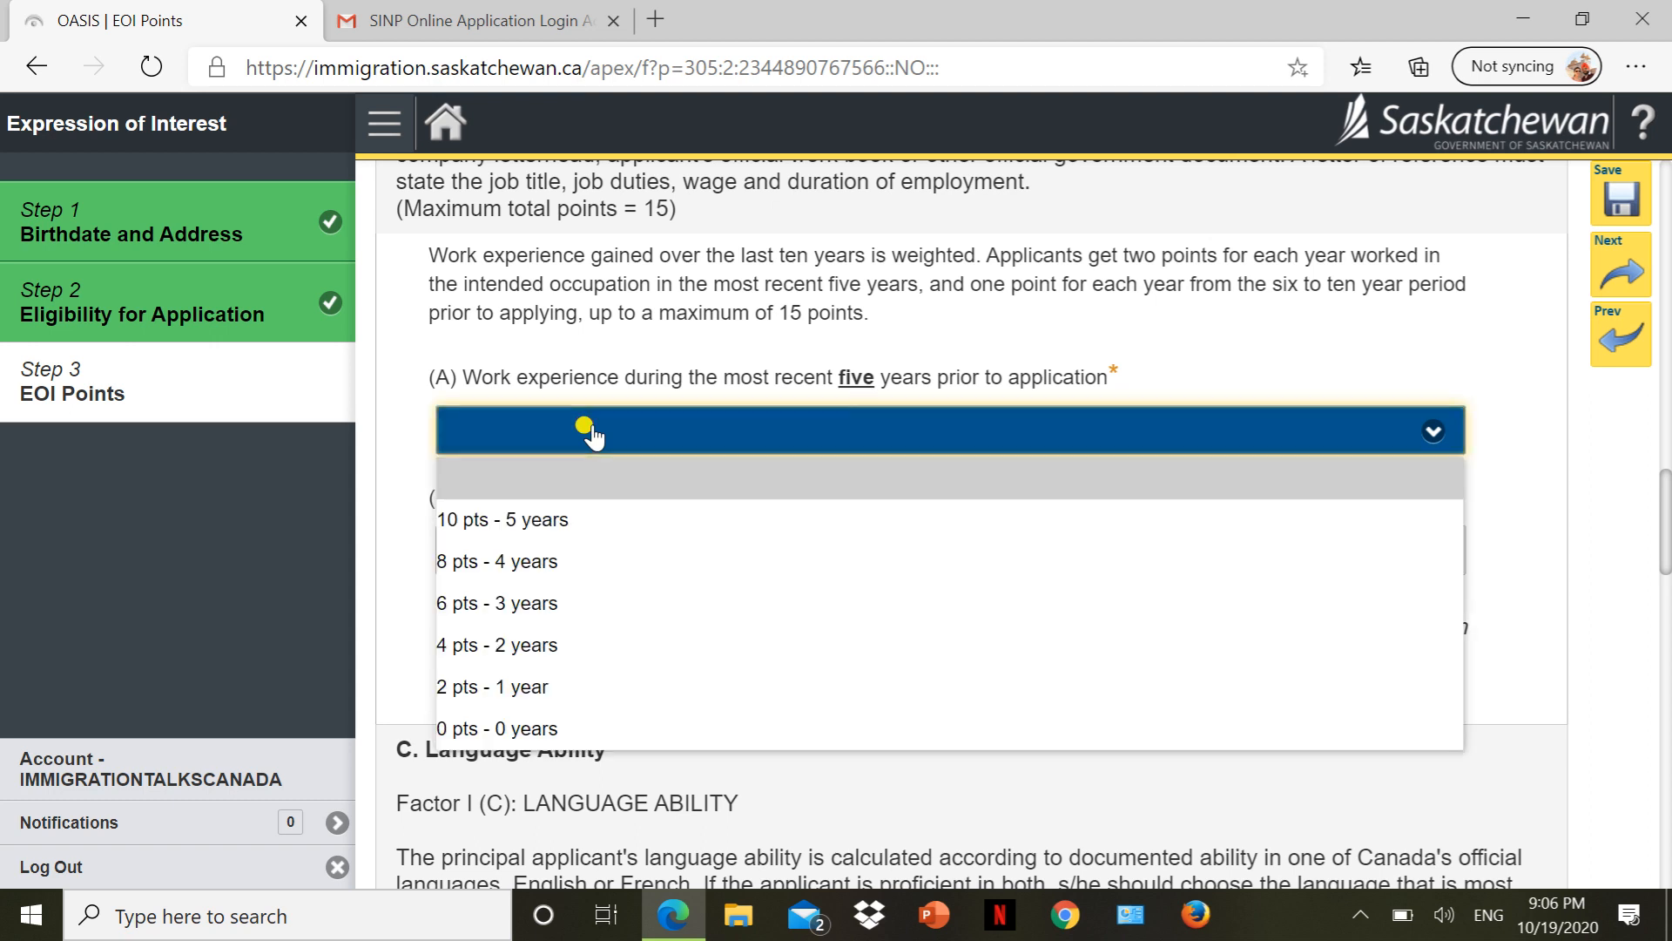
left_click(546, 526)
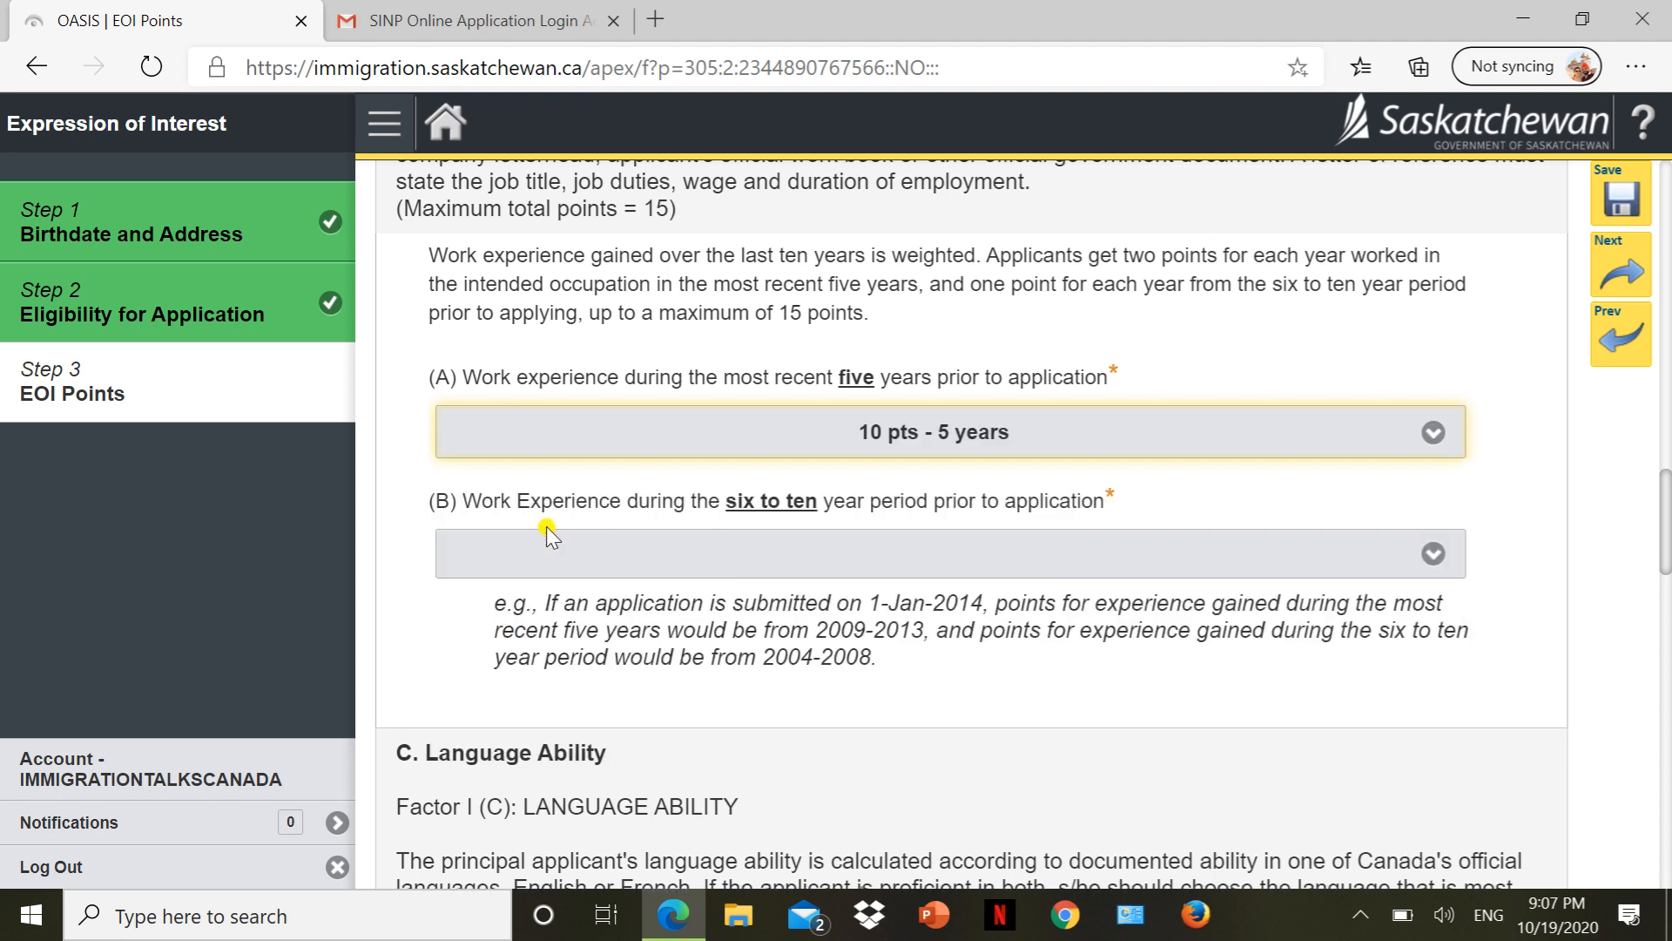
left_click(630, 566)
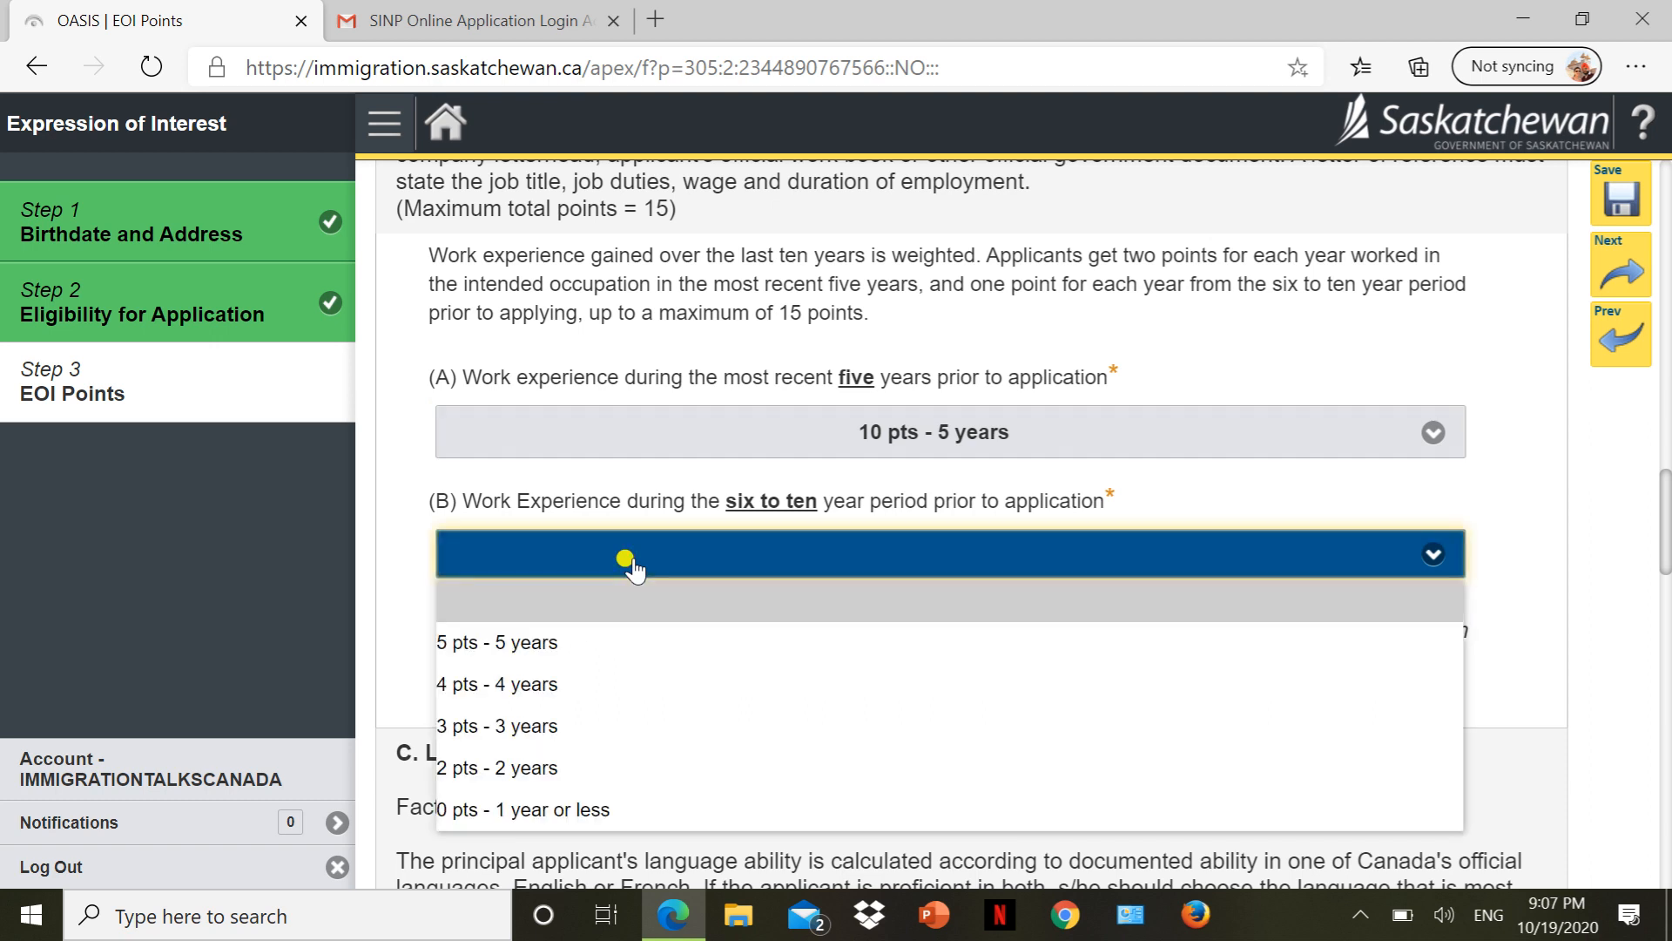
left_click(564, 688)
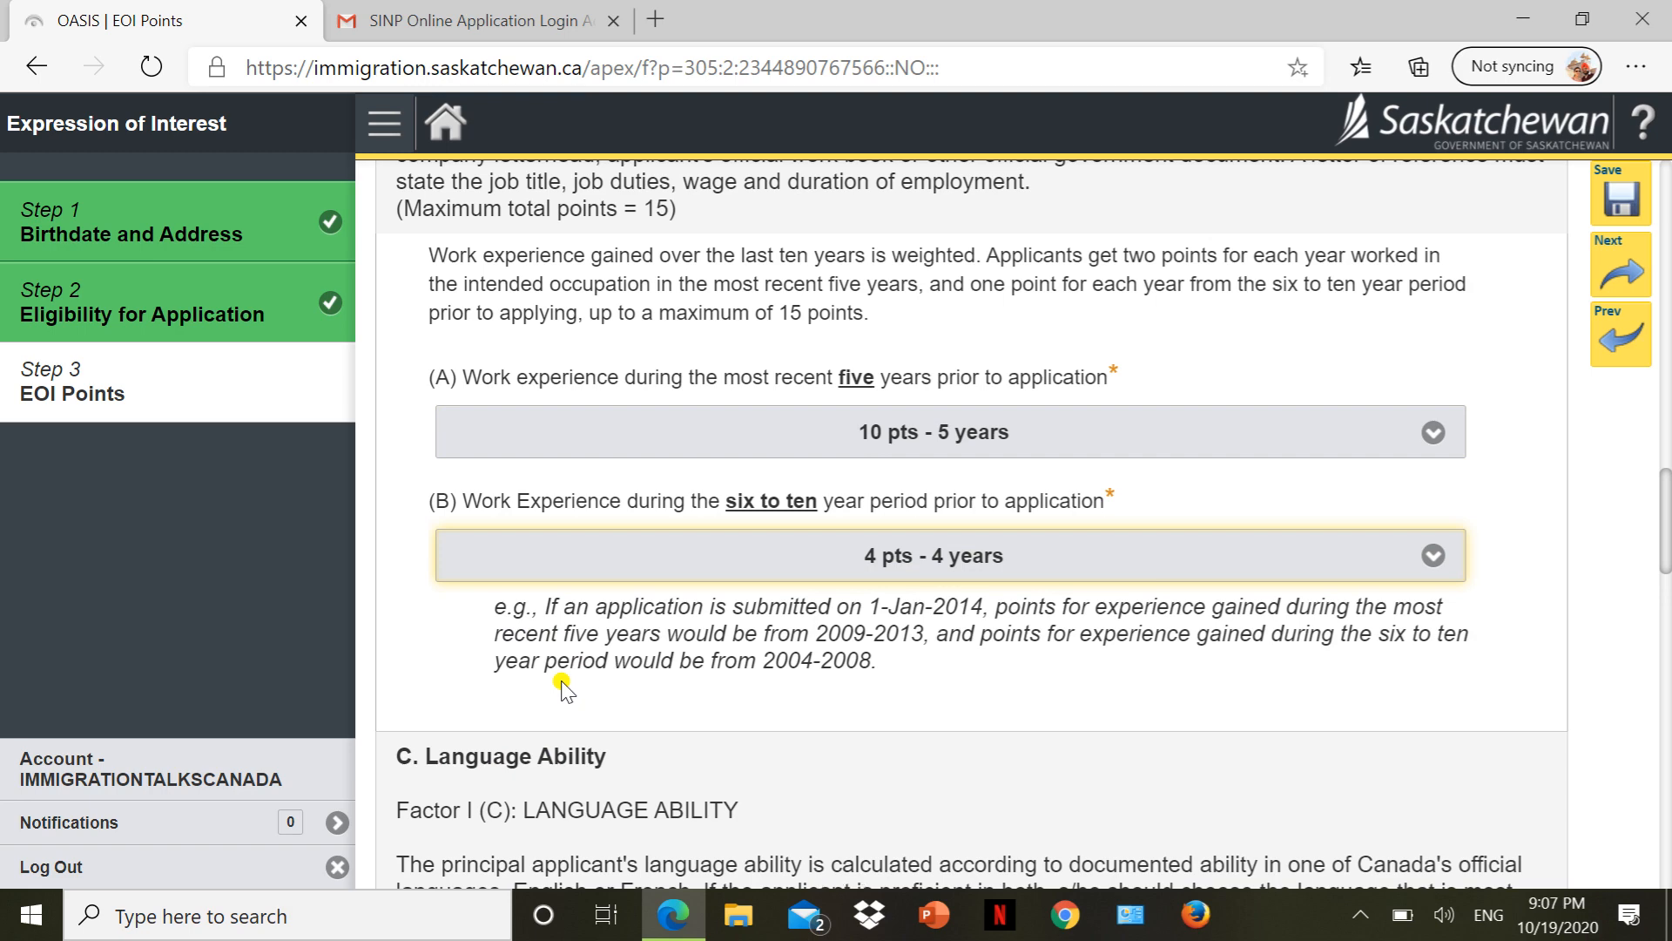
scroll(563, 686, "down", 3)
Set First Language to '20 pts - CLB 8 and higher'.
scroll(562, 685, "down", 3)
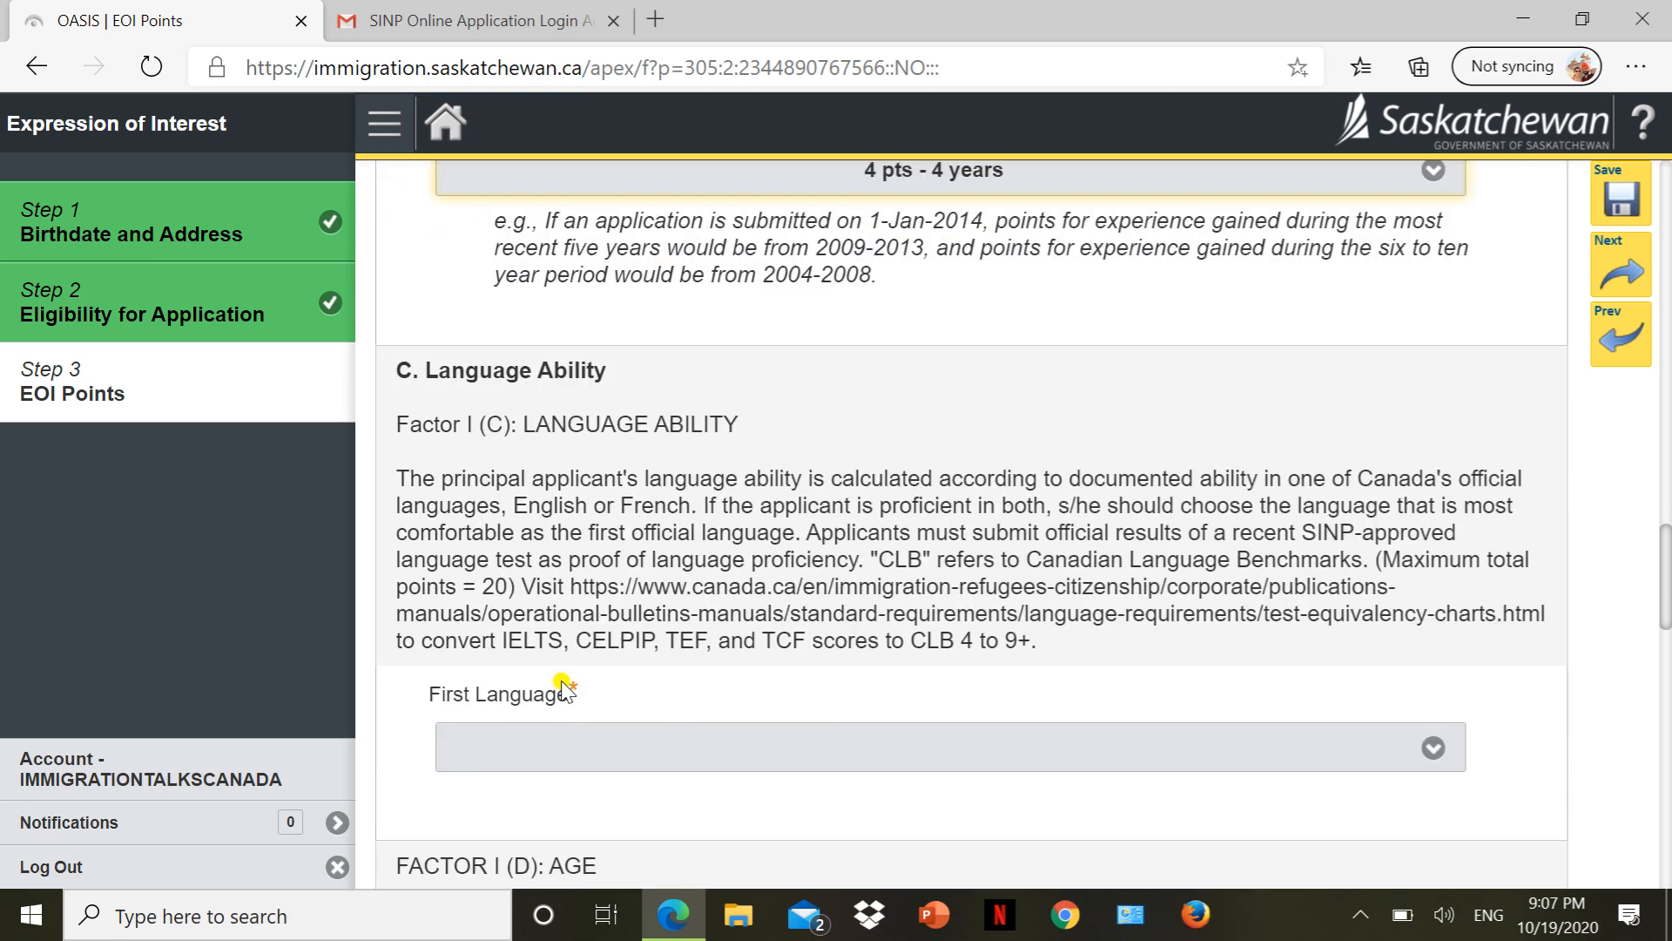
left_click(643, 631)
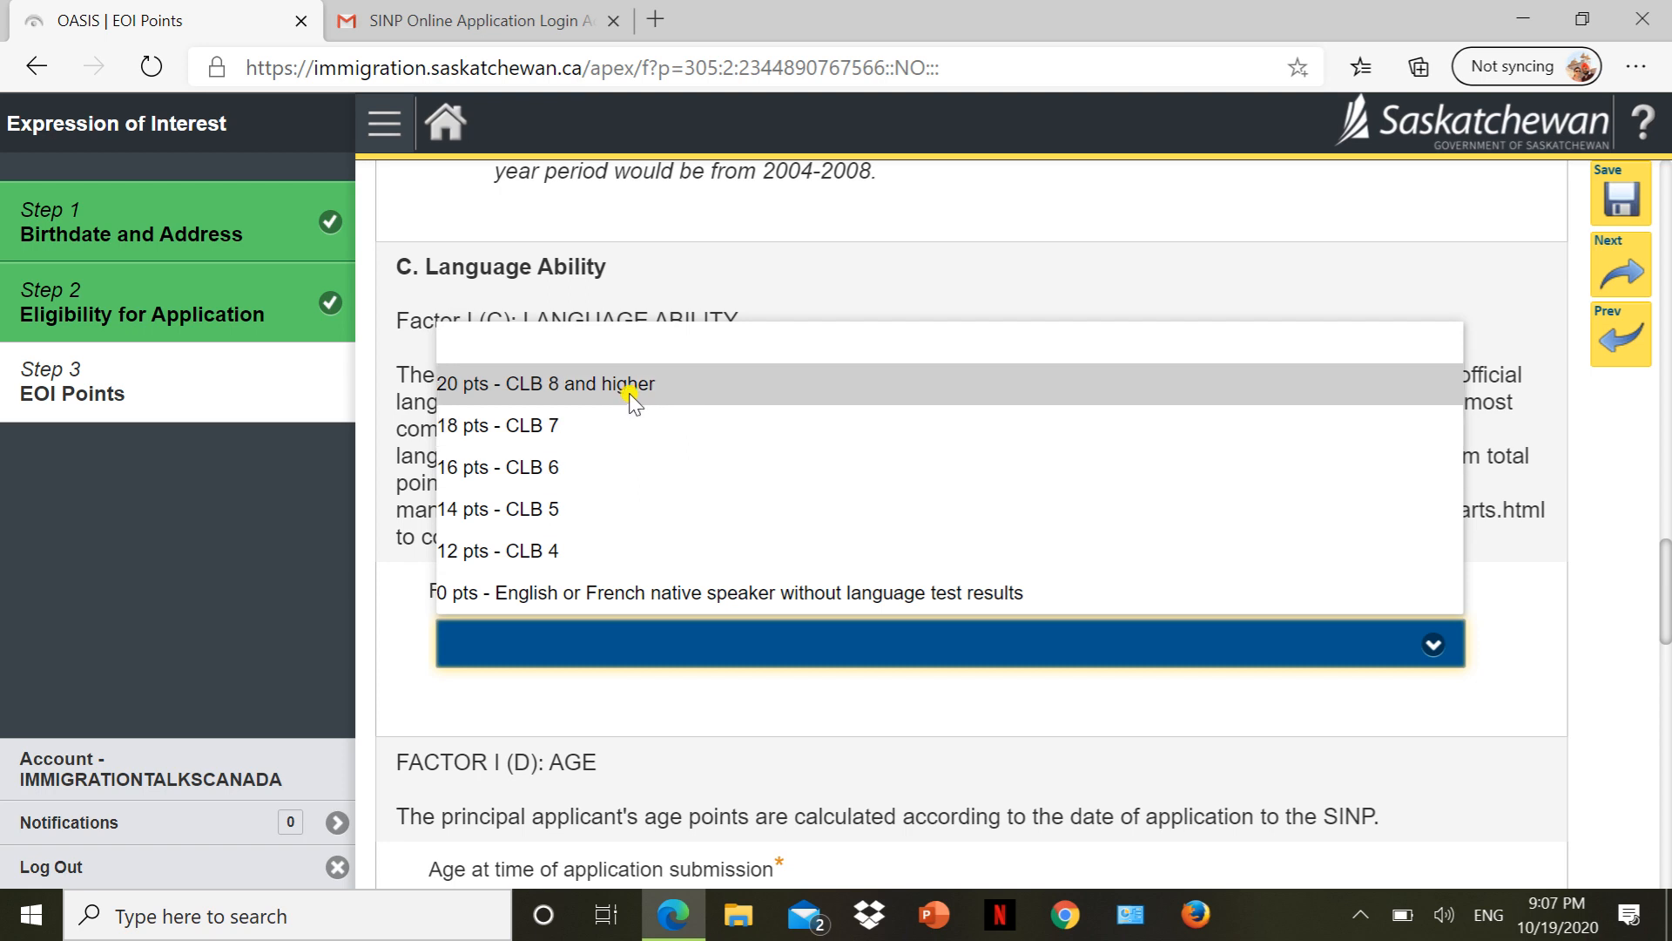
key("Return")
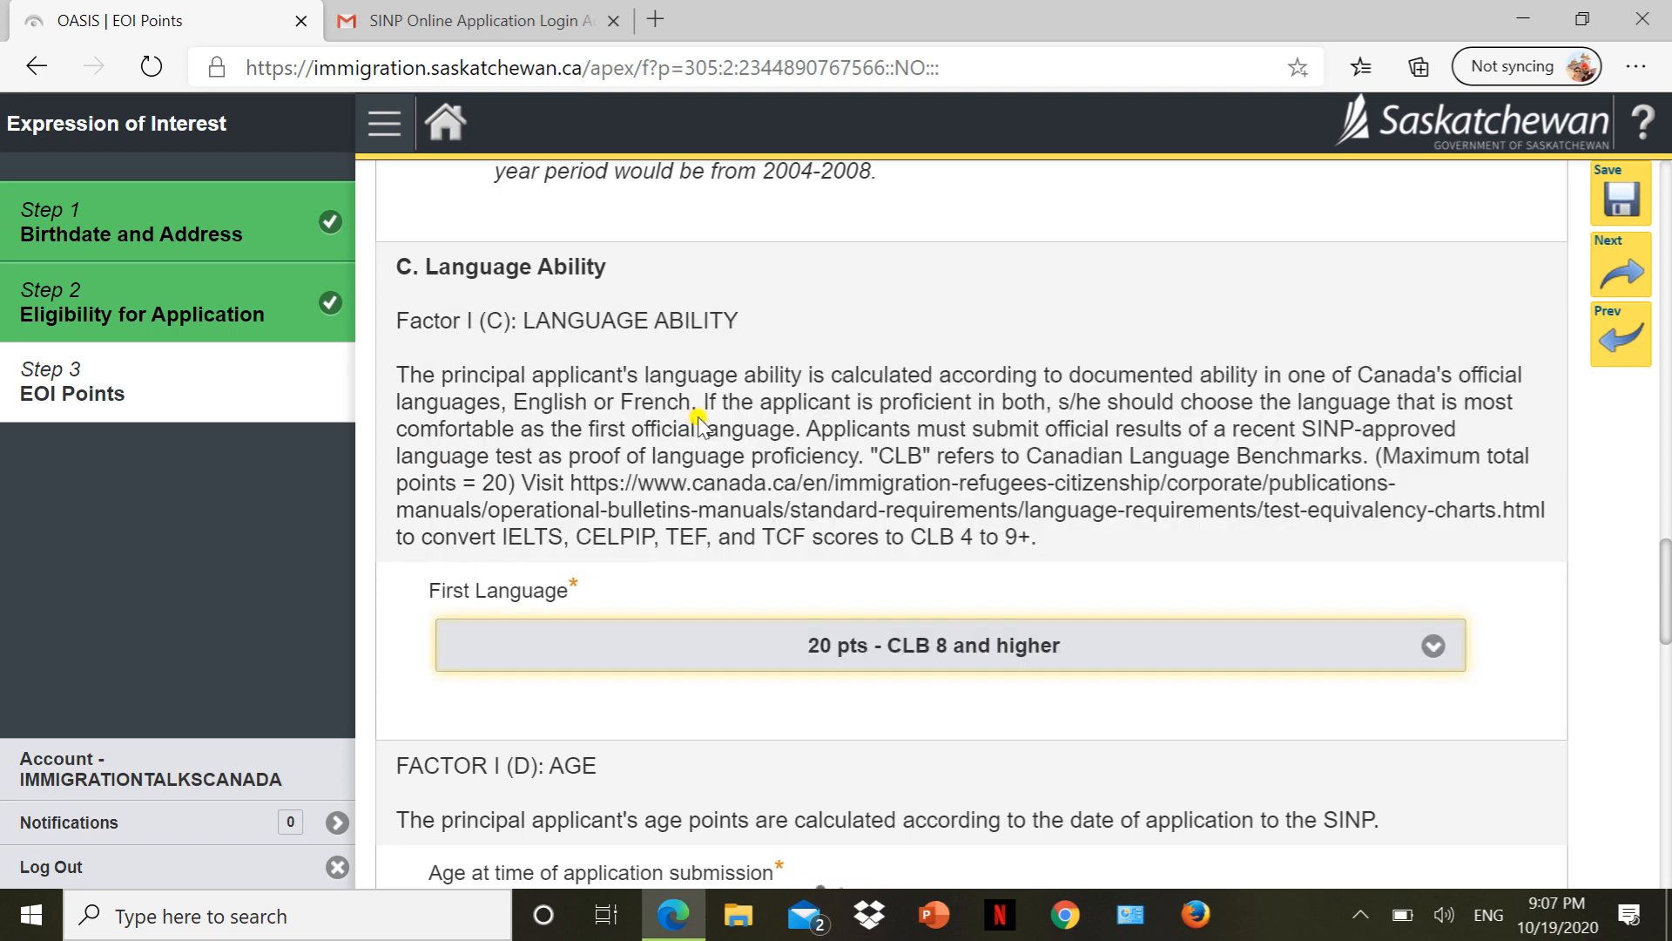
Set age at submission to '12 pts - 22-34', bringing Factor I to 57.
scroll(865, 541, "down", 1)
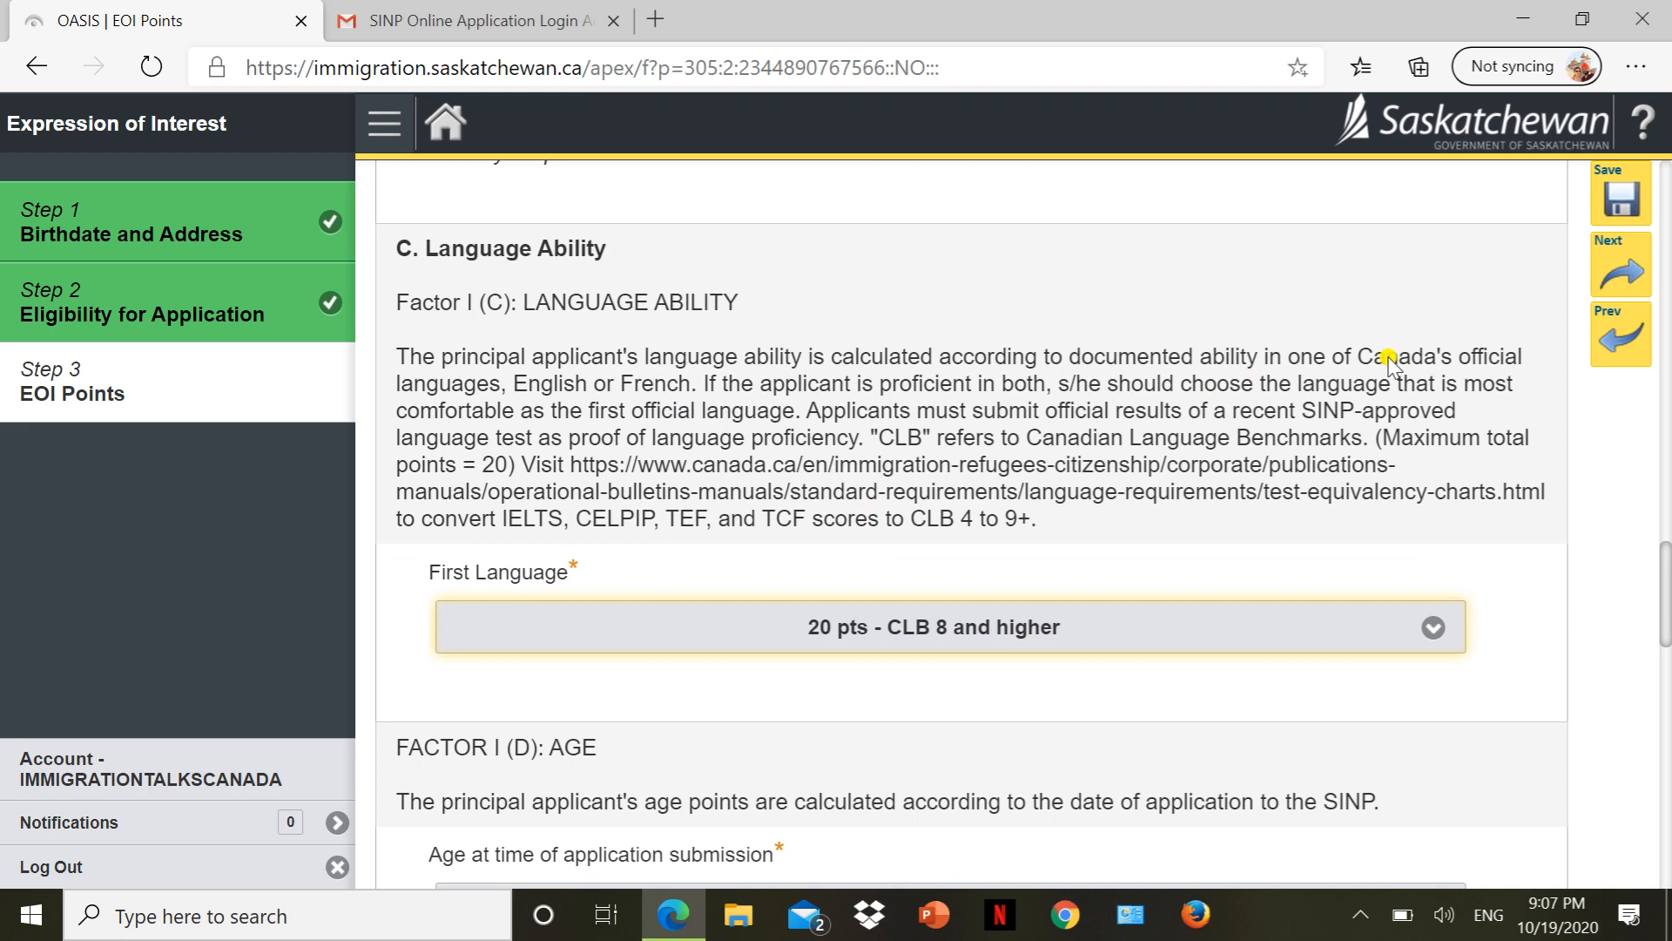
scroll(1388, 361, "down", 3)
scroll(1127, 389, "up", 1)
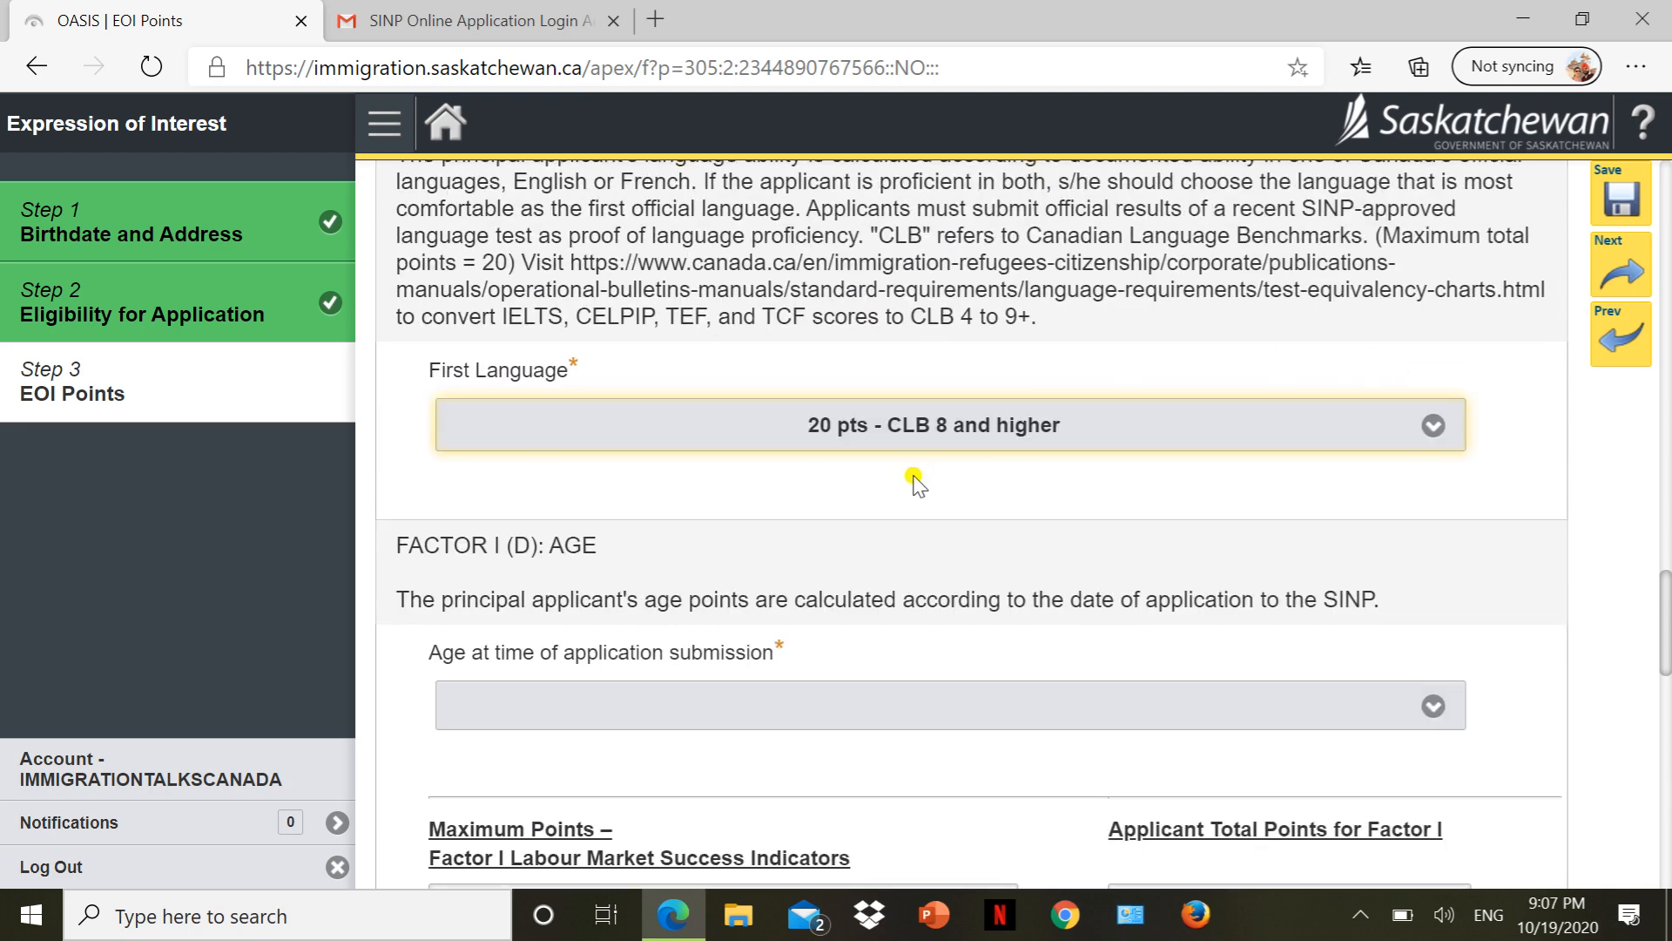
scroll(914, 482, "down", 2)
left_click(851, 524)
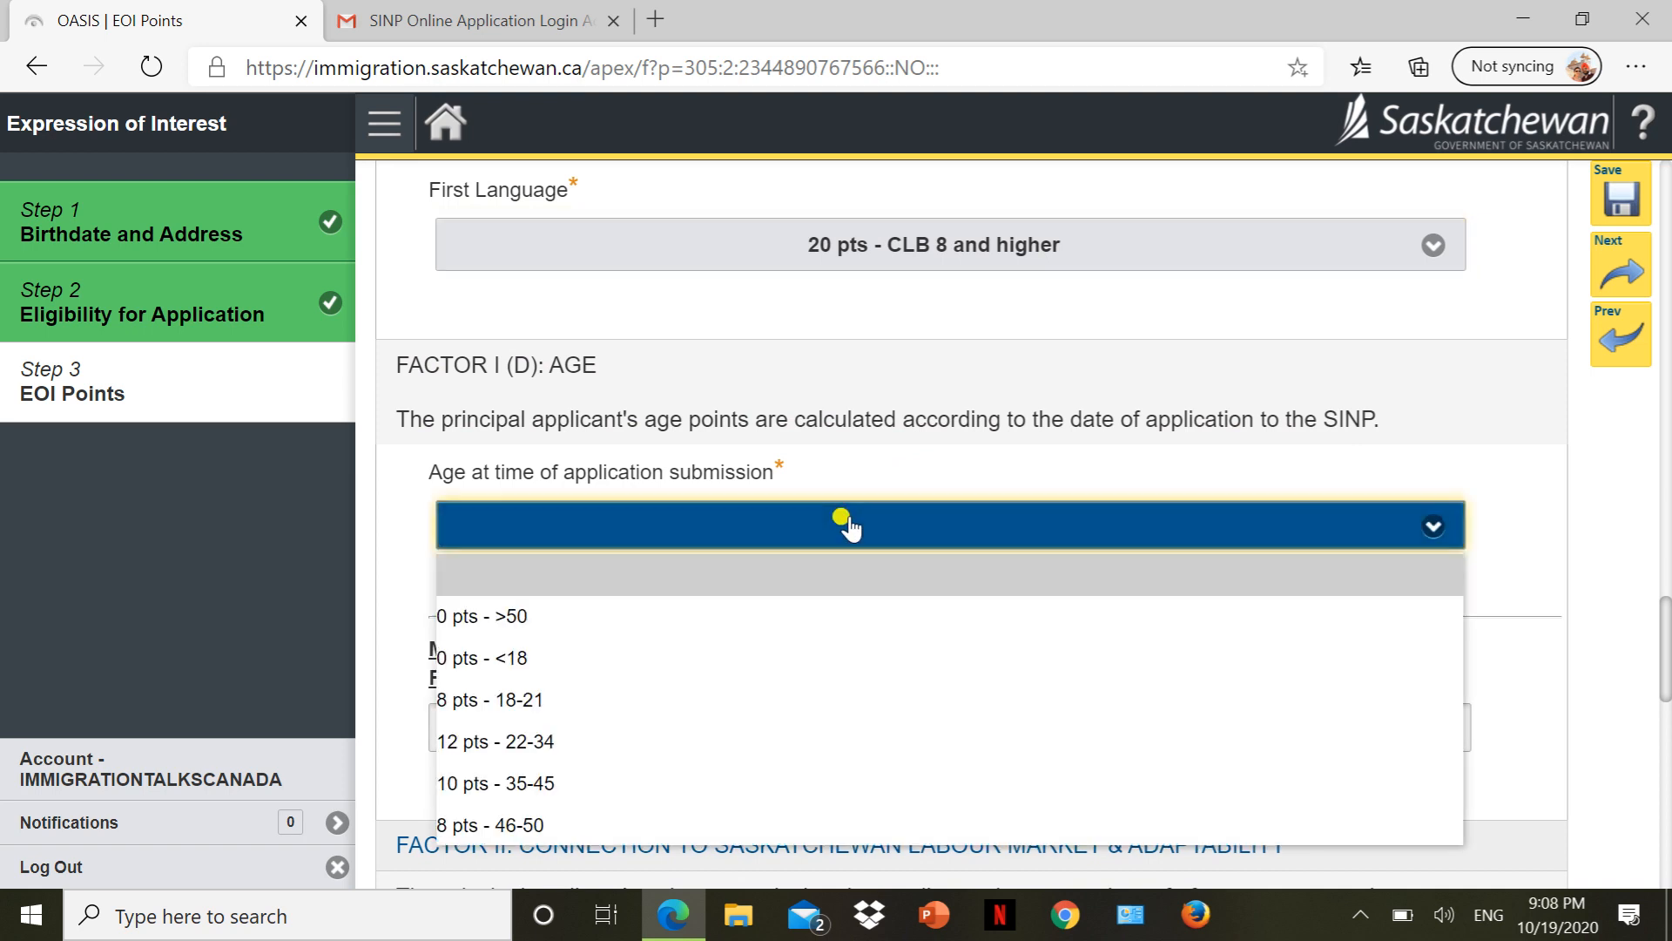
left_click(635, 737)
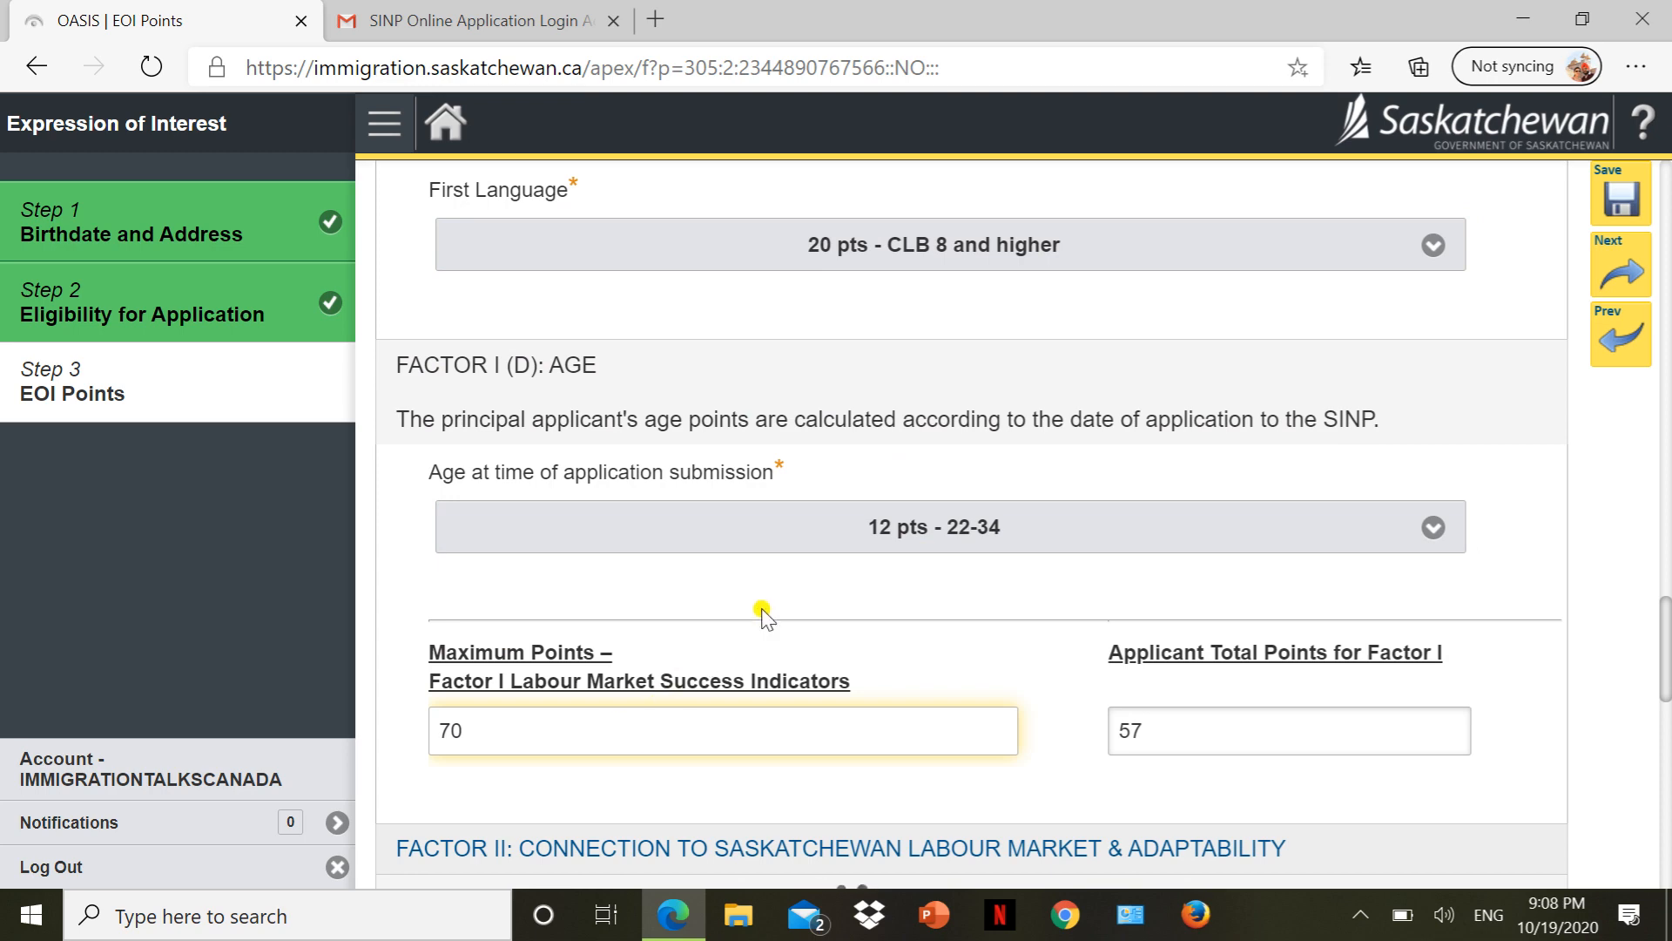
Tick the '0 pts - N/A' checkbox under Factor II.
scroll(763, 611, "down", 10)
scroll(764, 608, "up", 4)
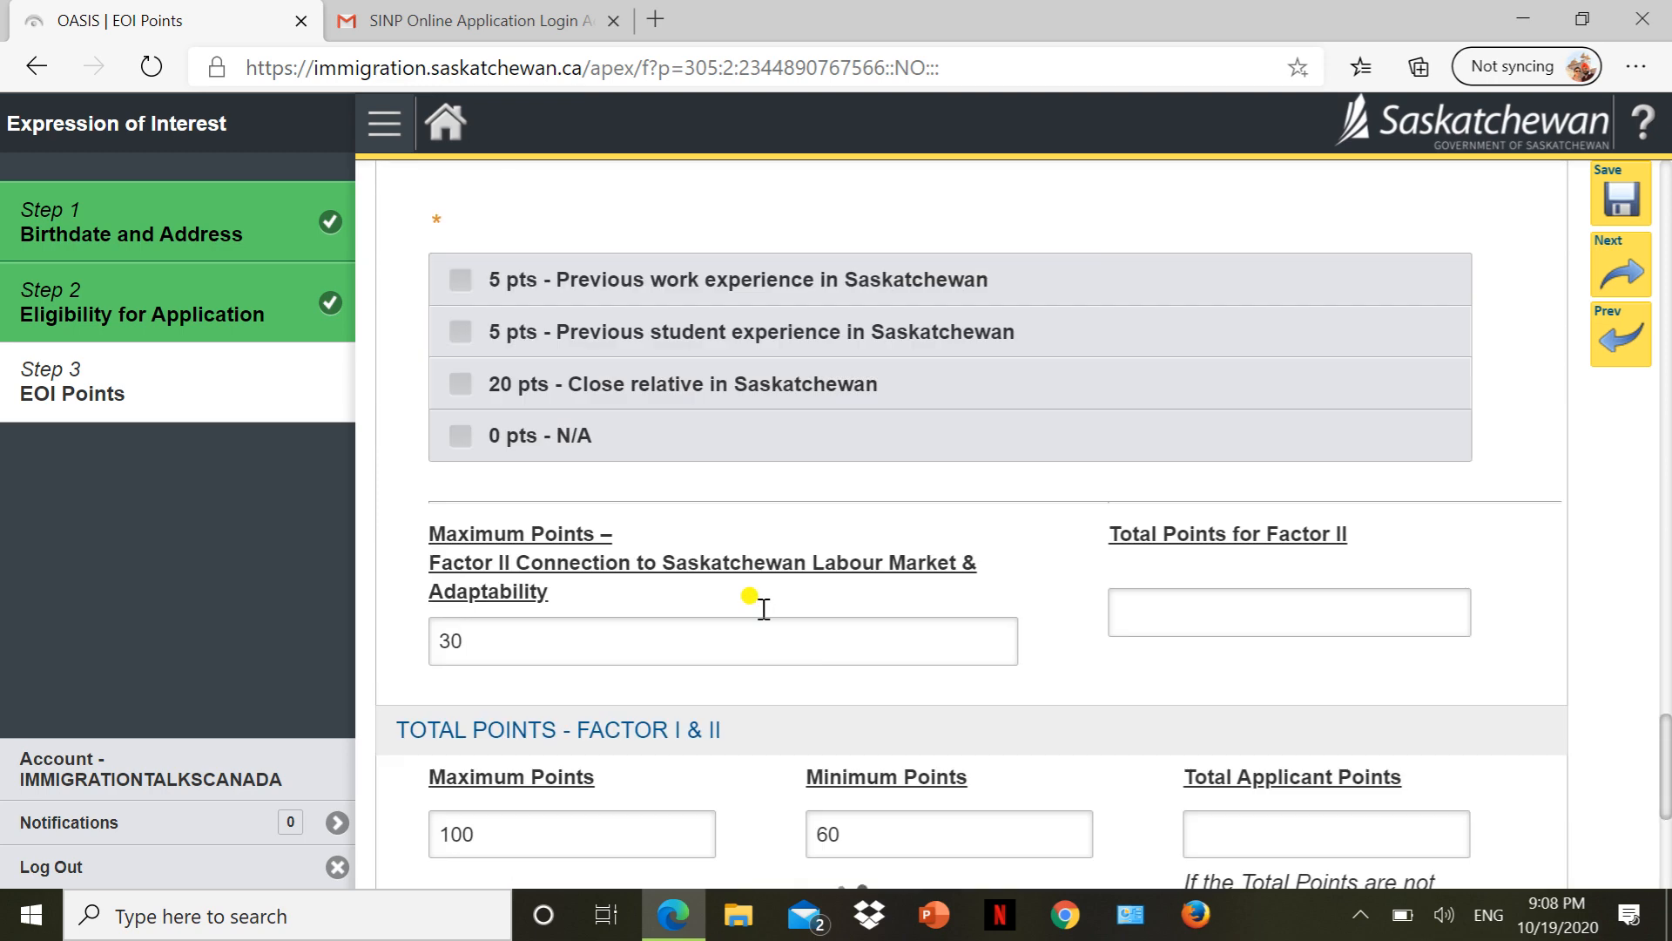
scroll(763, 609, "down", 4)
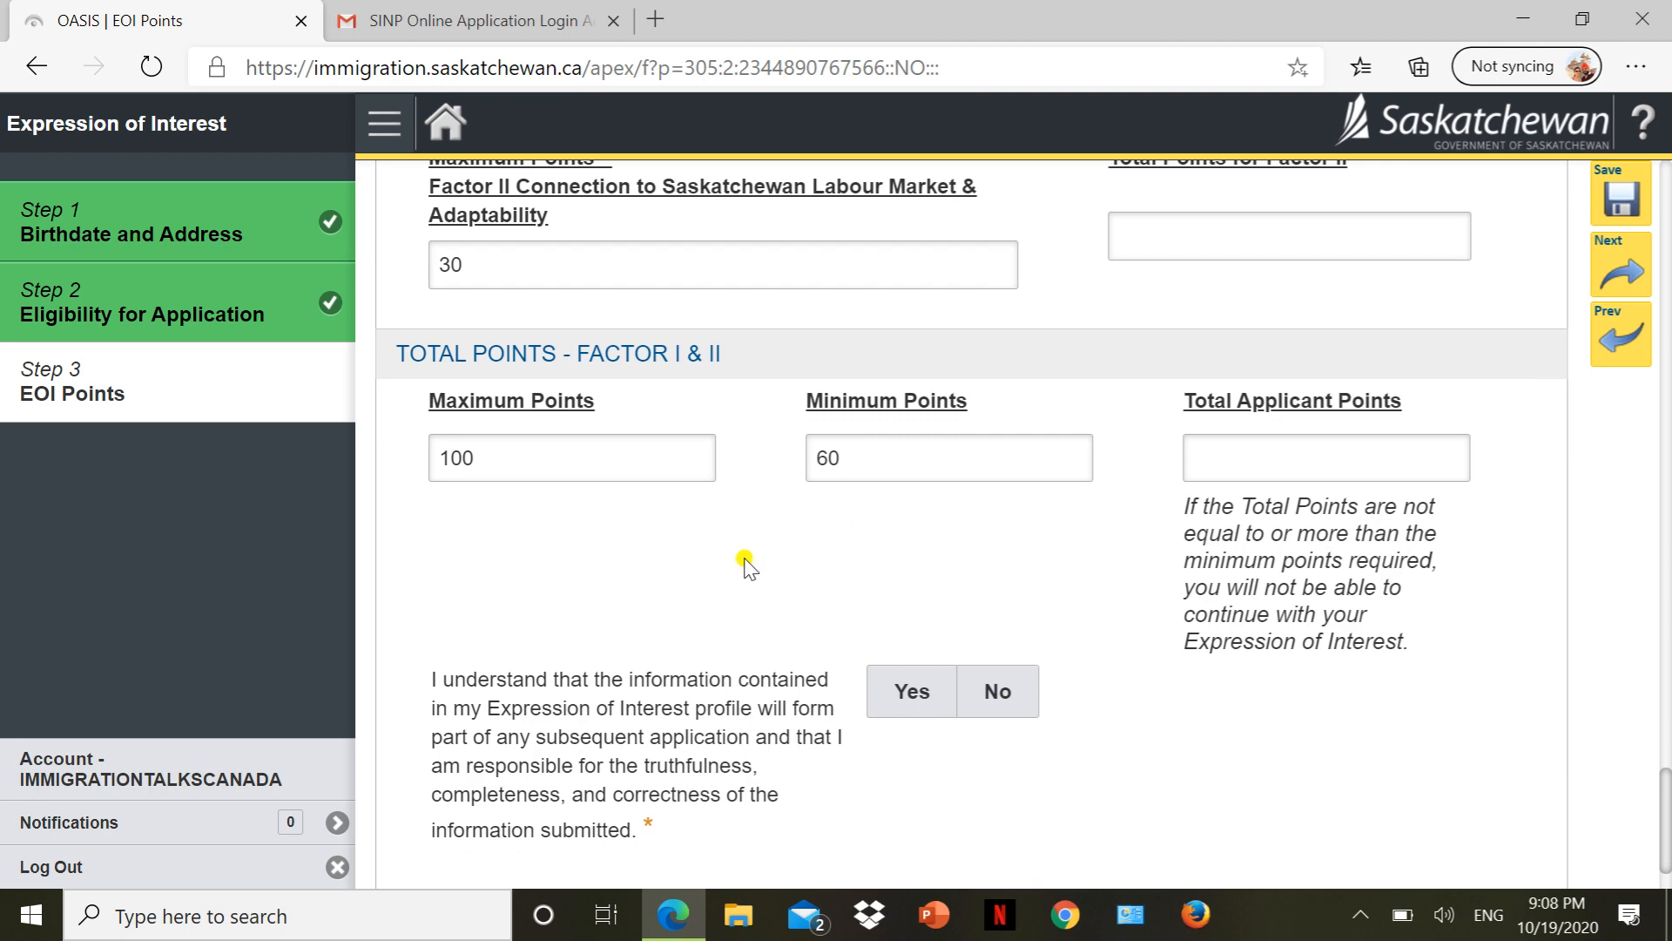
scroll(746, 560, "up", 4)
scroll(623, 474, "up", 8)
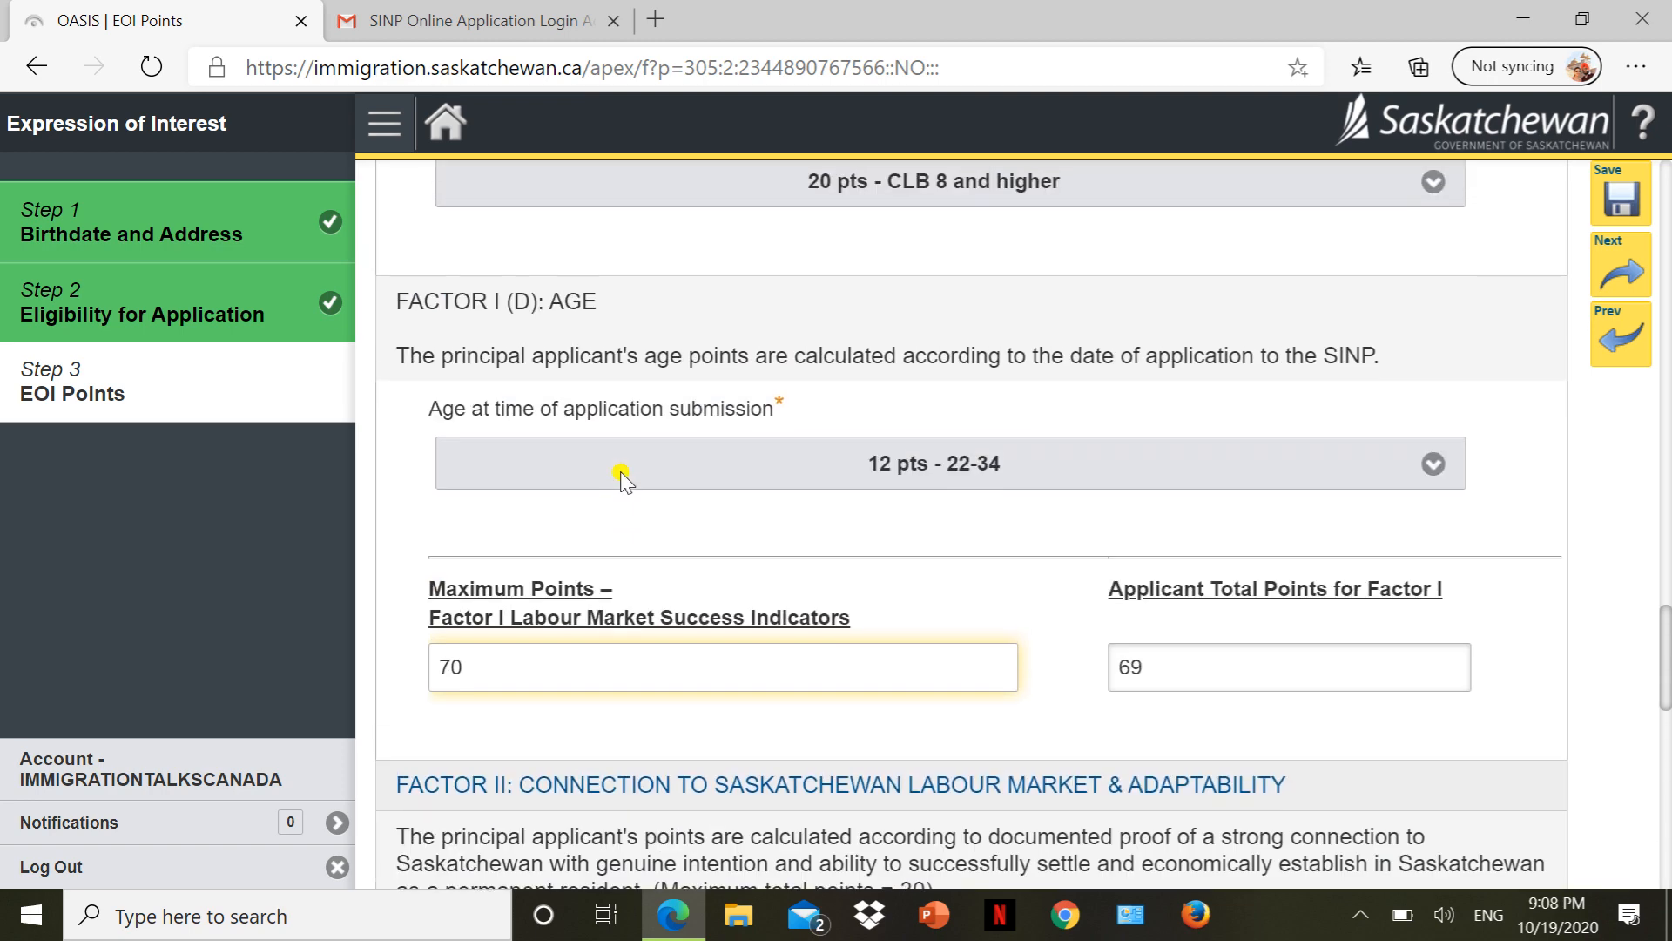
scroll(623, 473, "down", 4)
scroll(621, 481, "down", 4)
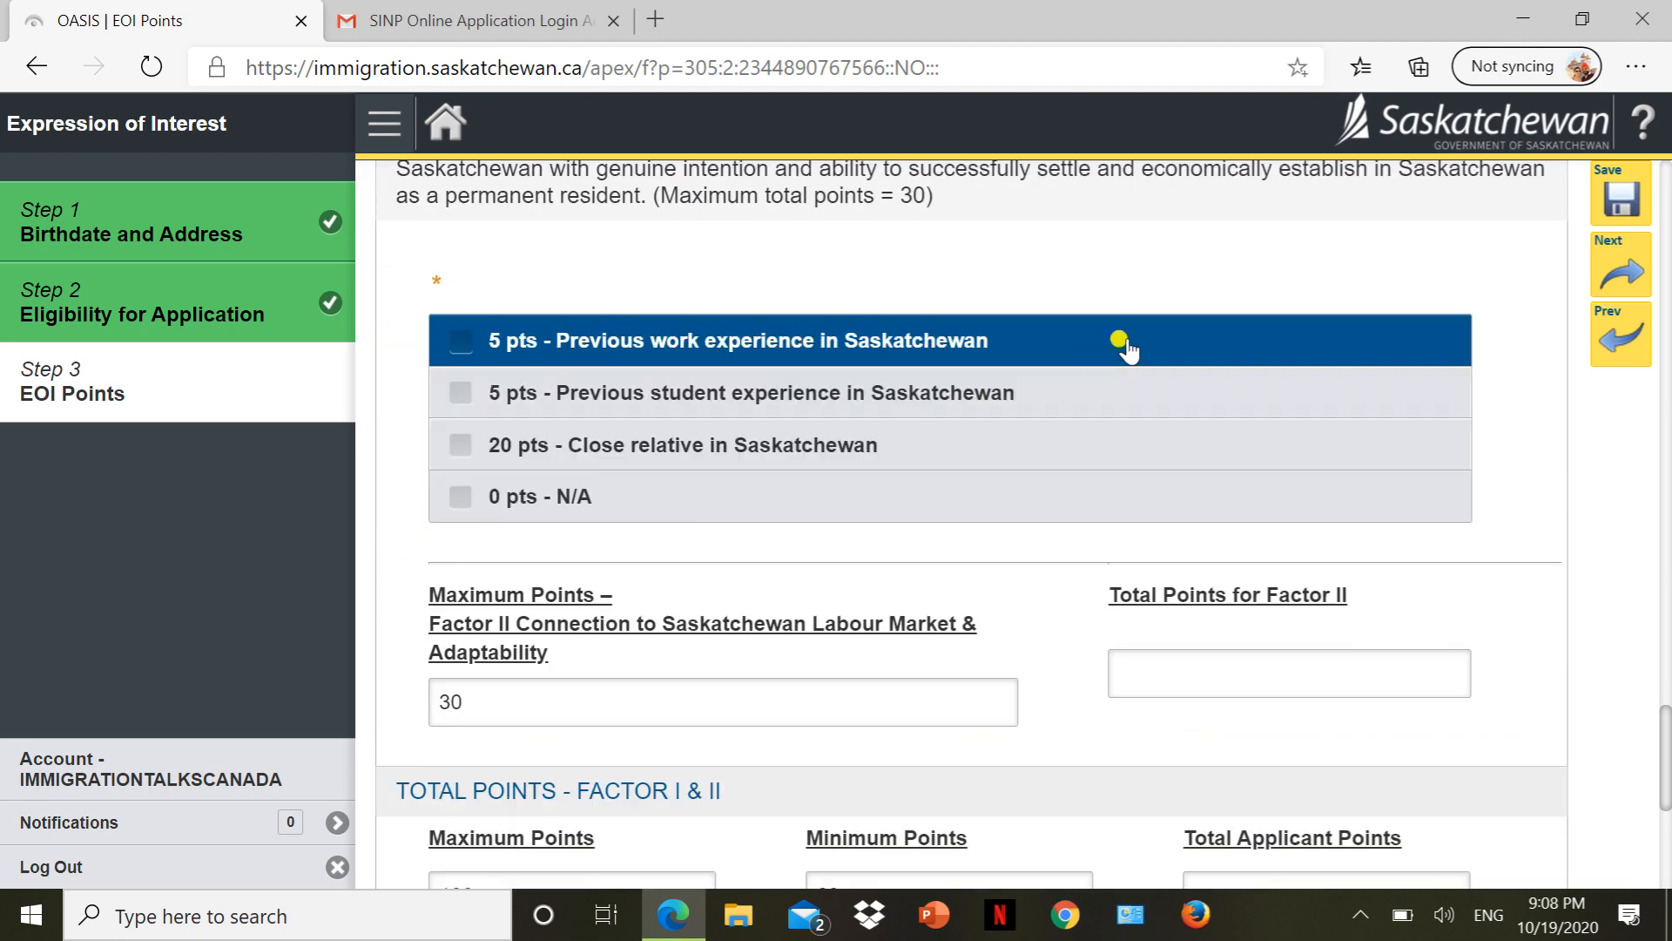
scroll(1120, 348, "up", 5)
scroll(1096, 620, "down", 1)
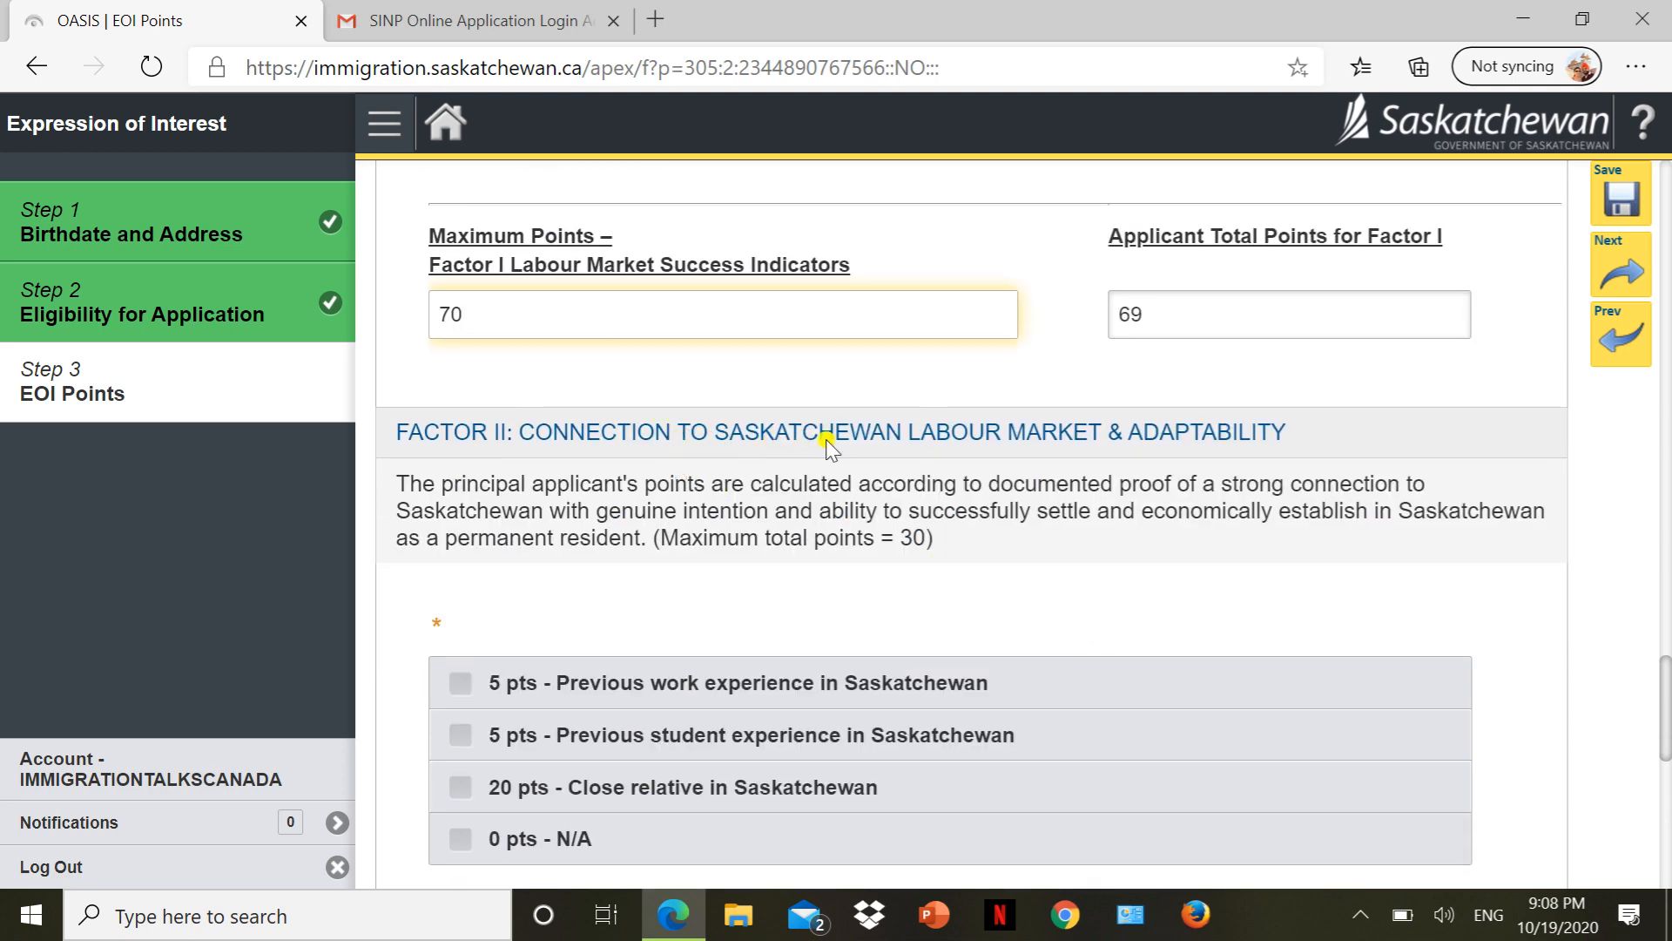
scroll(858, 440, "down", 1)
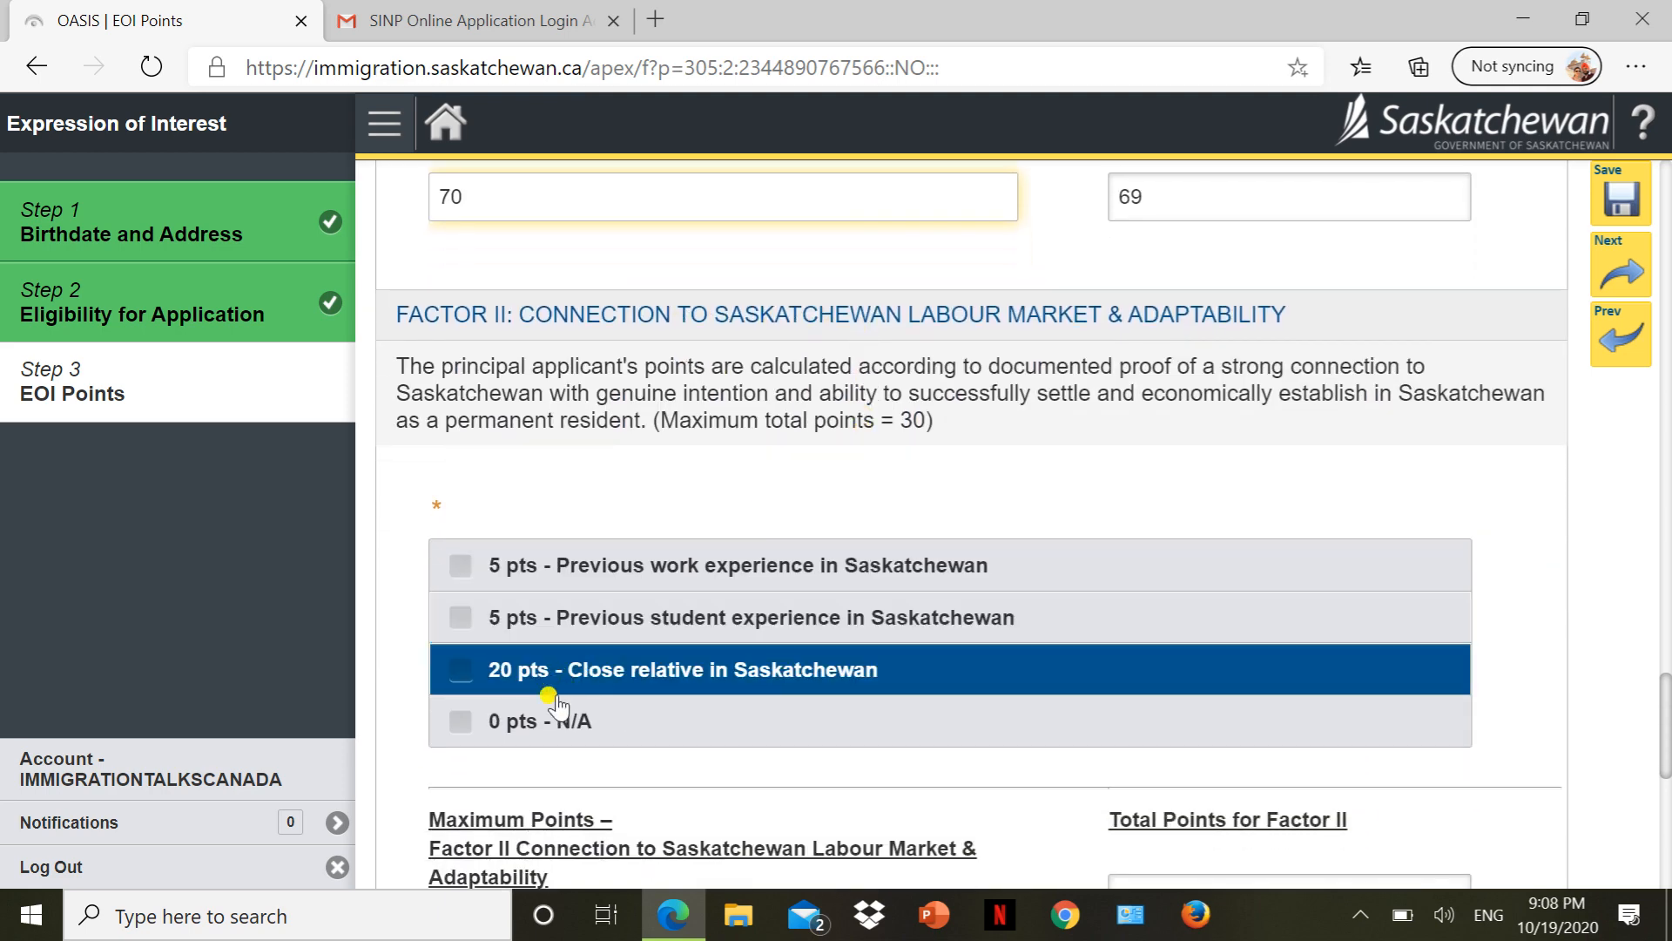
left_click(457, 722)
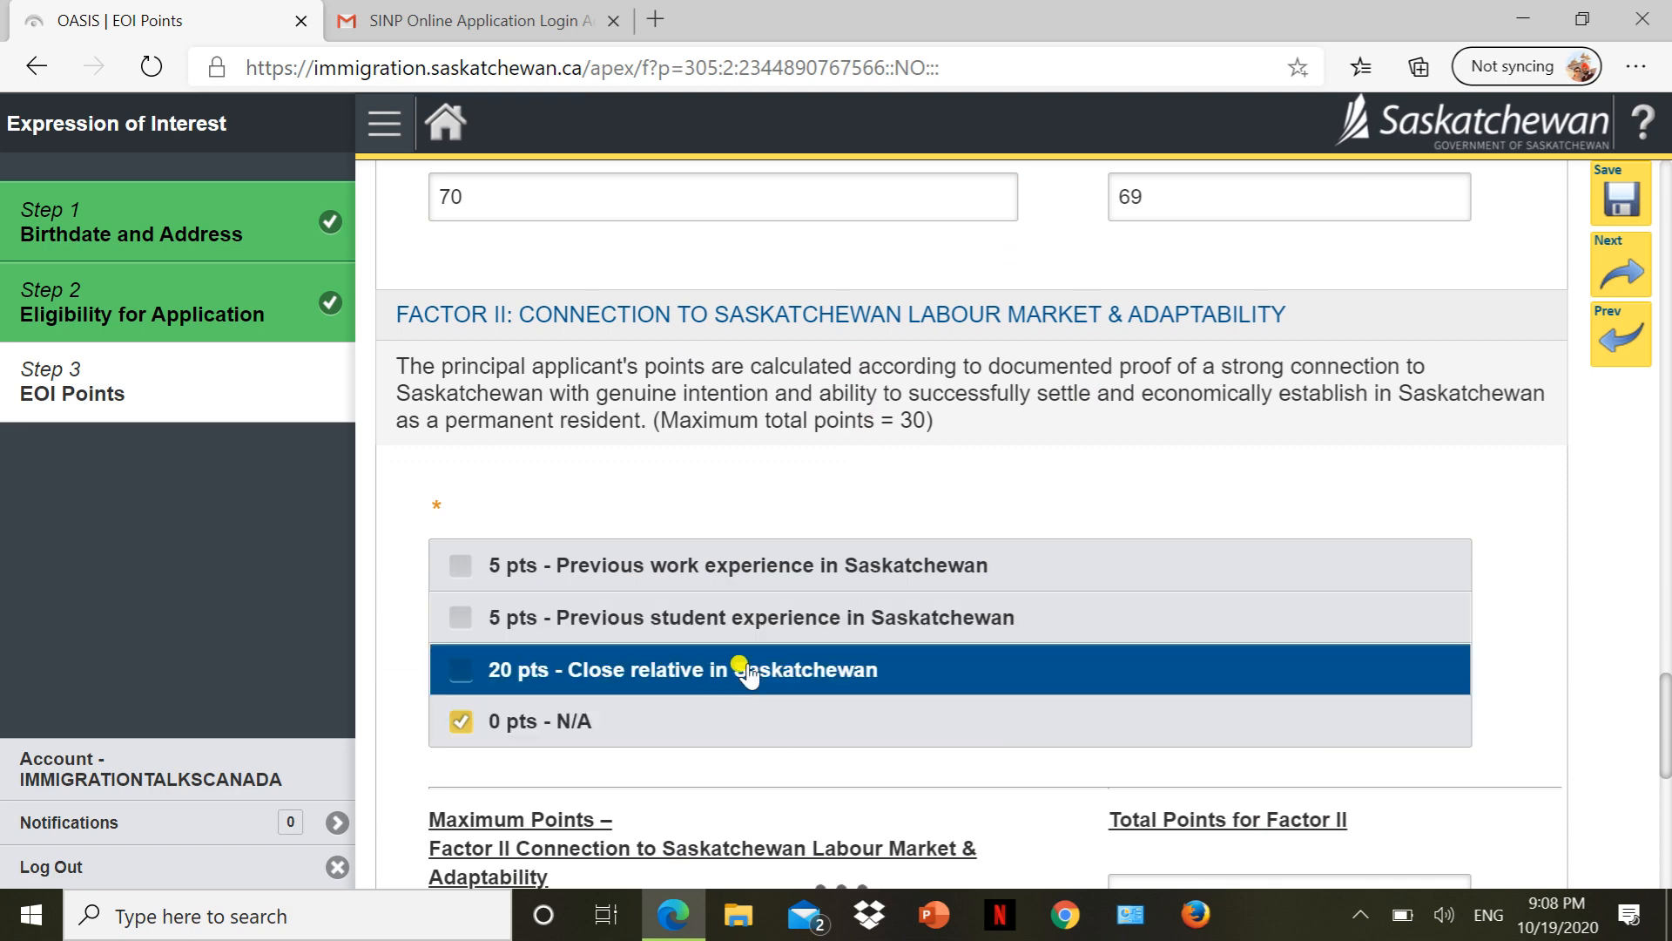
Verify Total Applicant Points reads 69 against the 60-point minimum.
scroll(1528, 547, "down", 5)
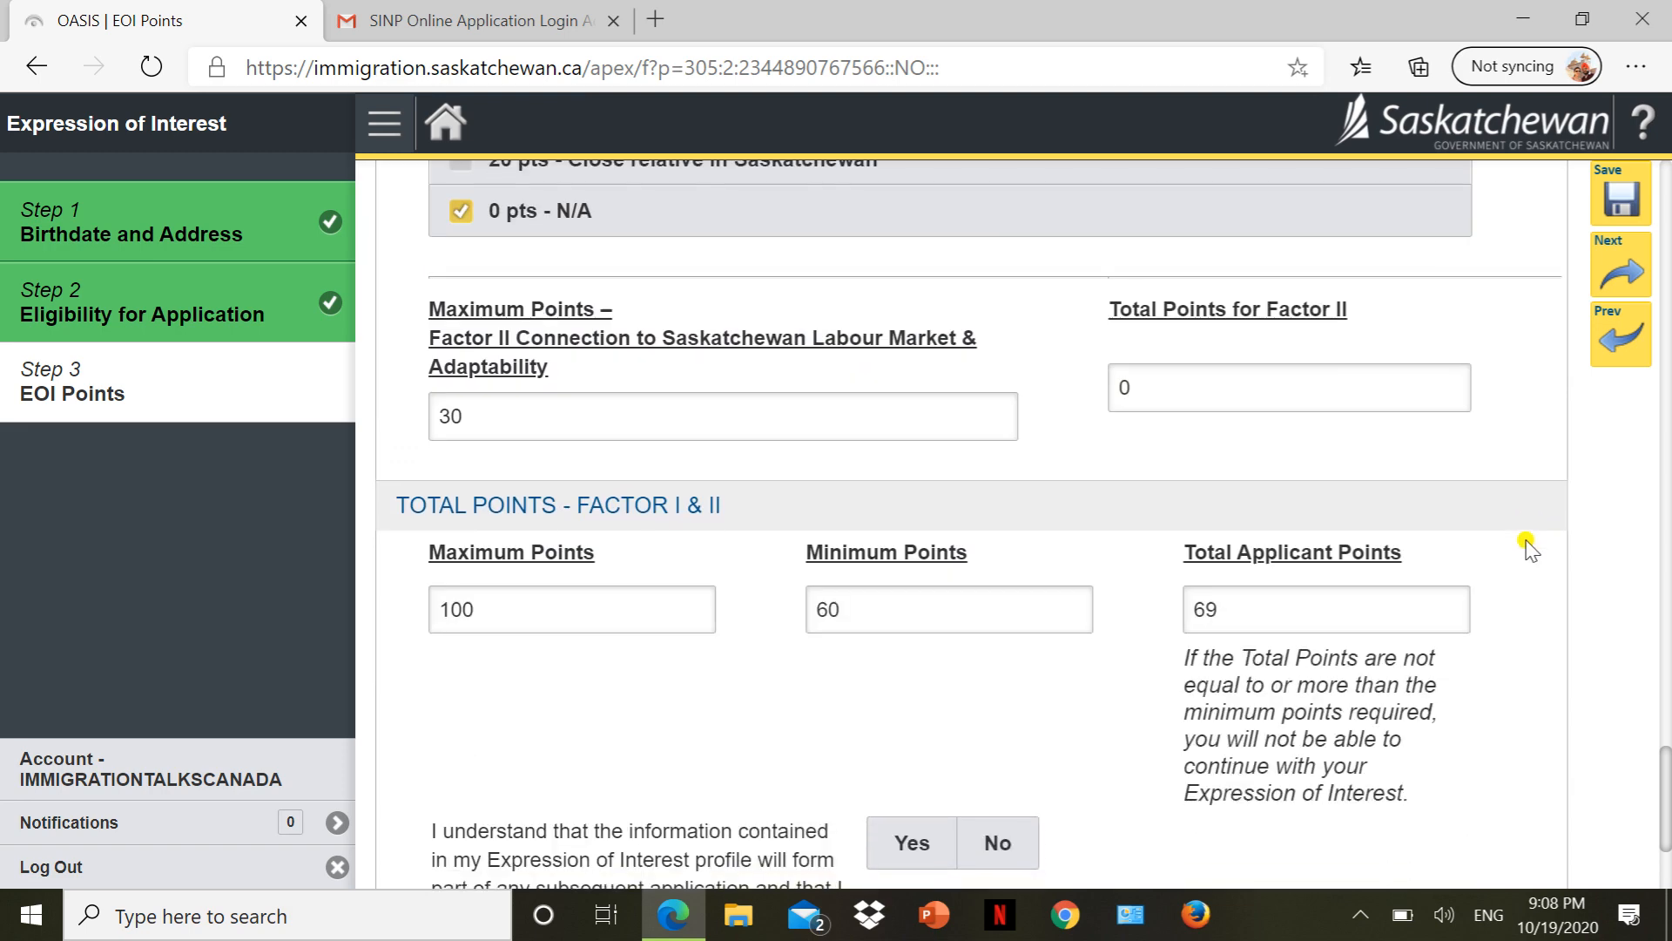
scroll(1276, 334, "up", 8)
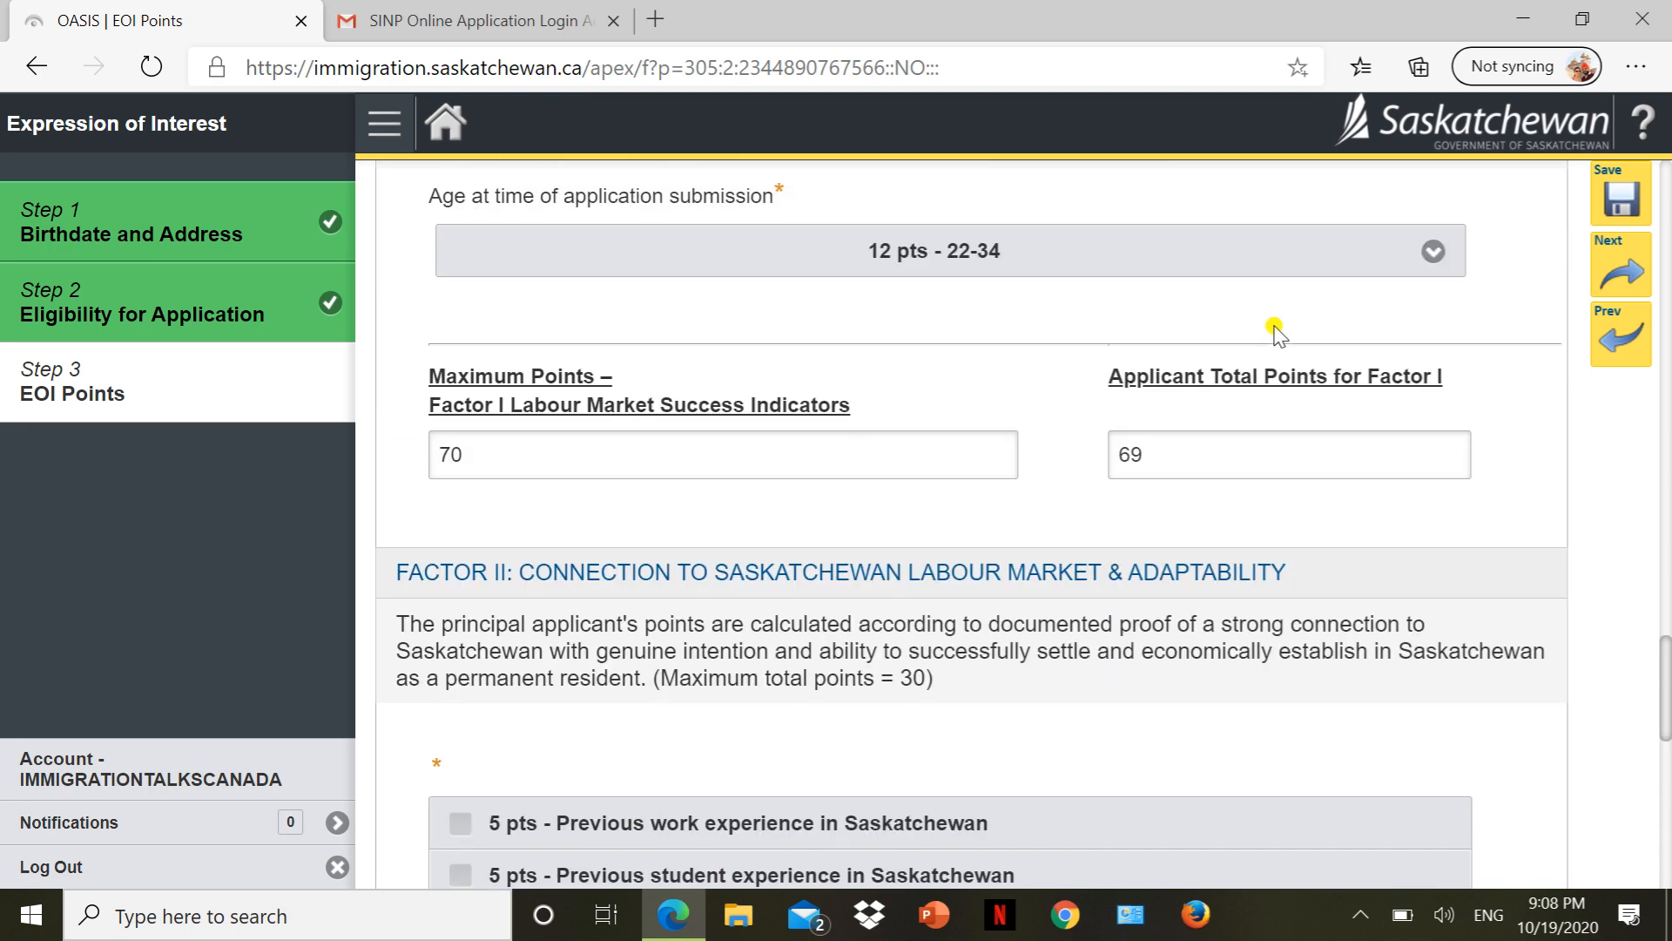
double_click(1199, 476)
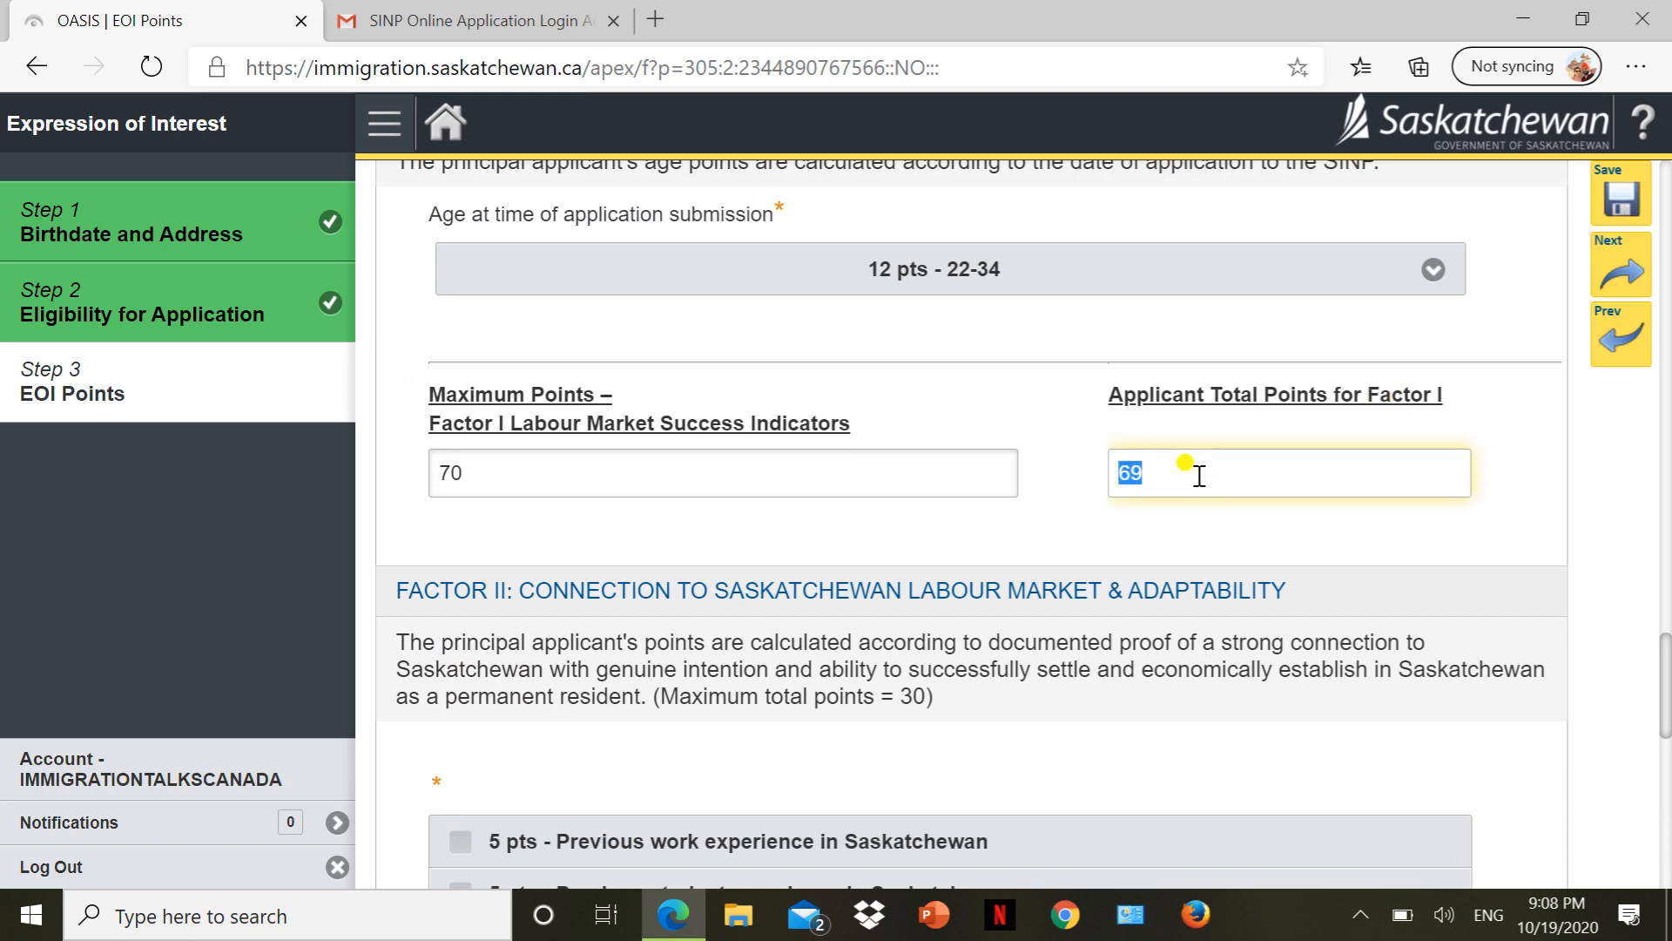
scroll(1197, 473, "down", 5)
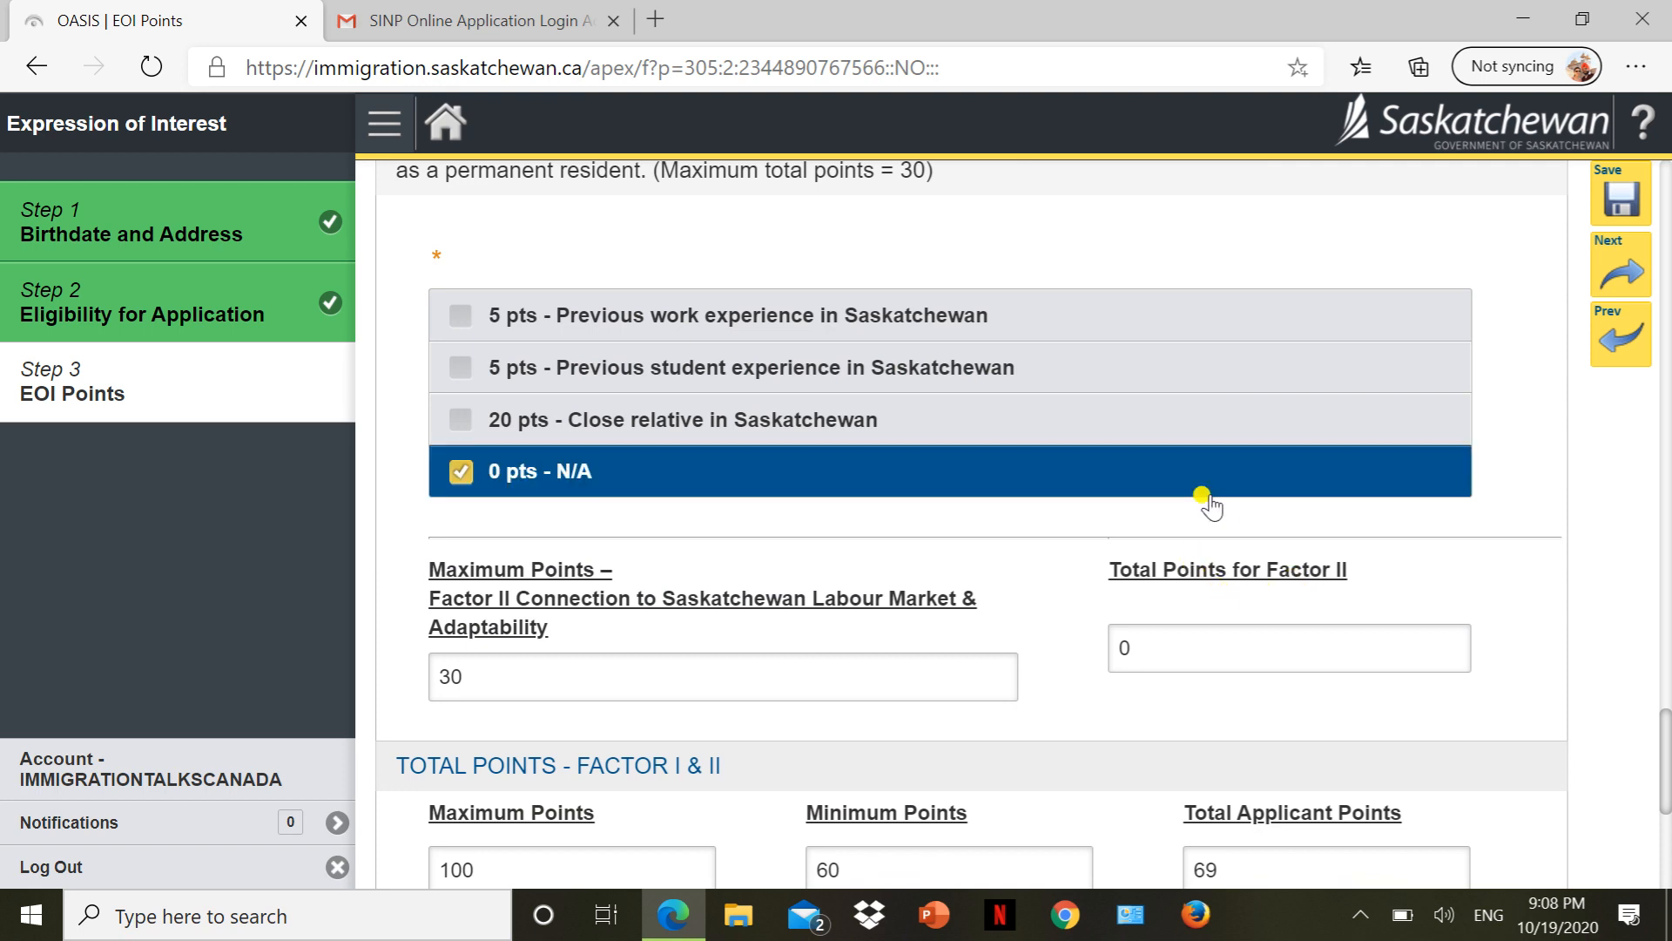
scroll(1202, 497, "down", 5)
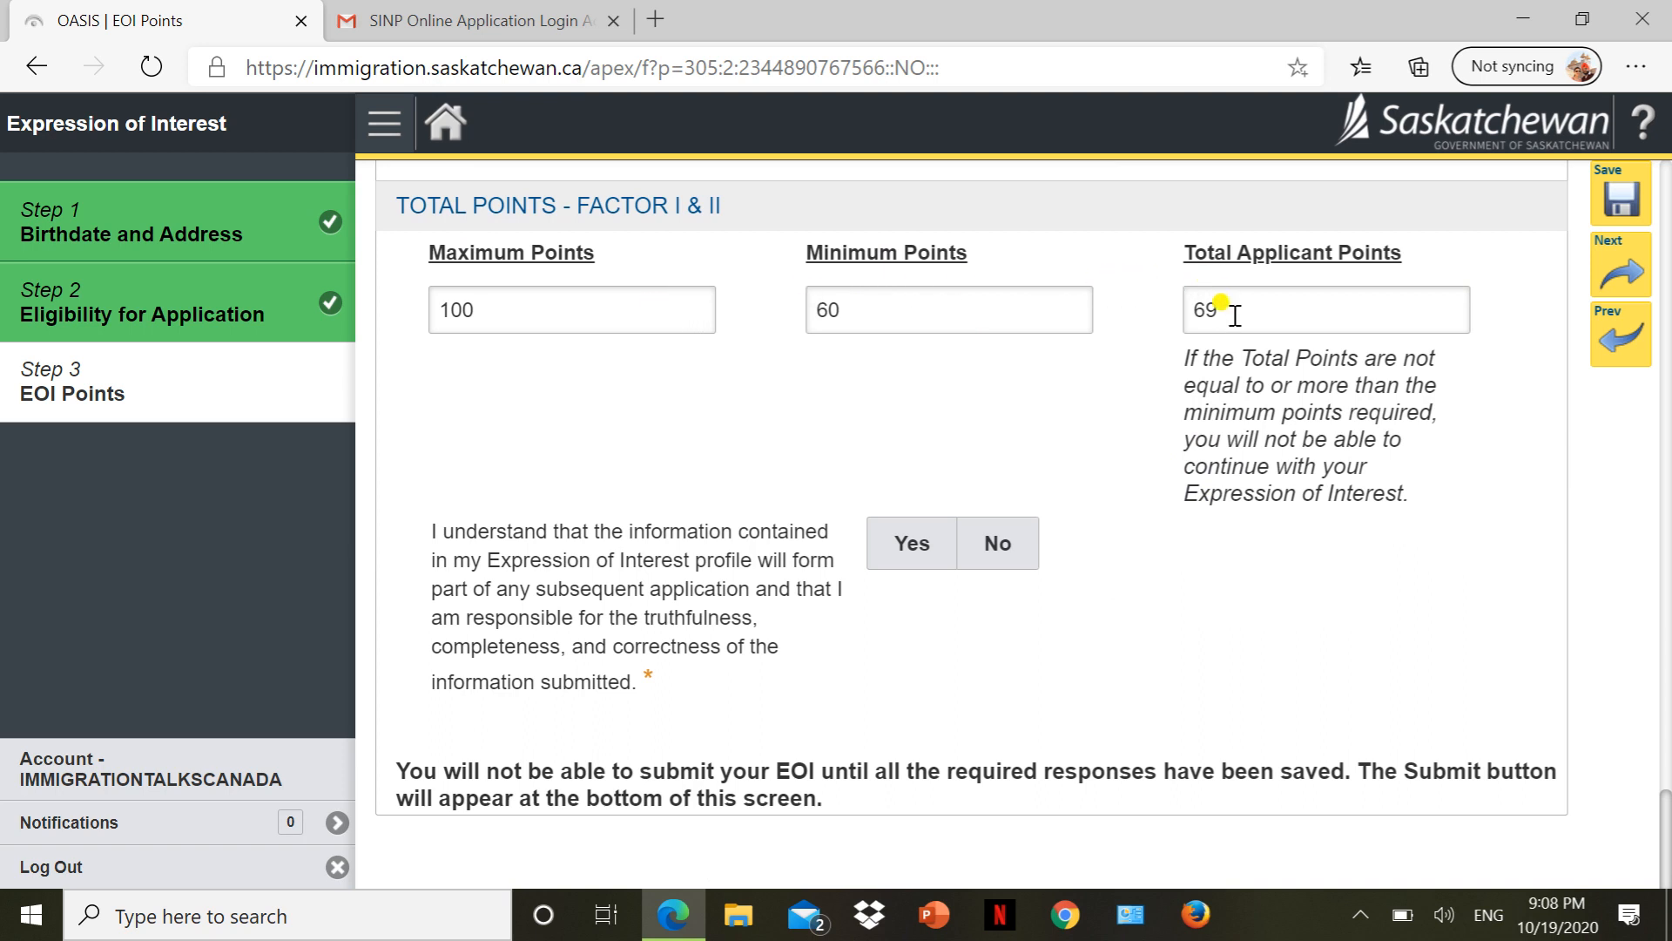
Answer Yes to the 'I understand' declaration and save the EOI Points, completing Step 3.
left_click(911, 557)
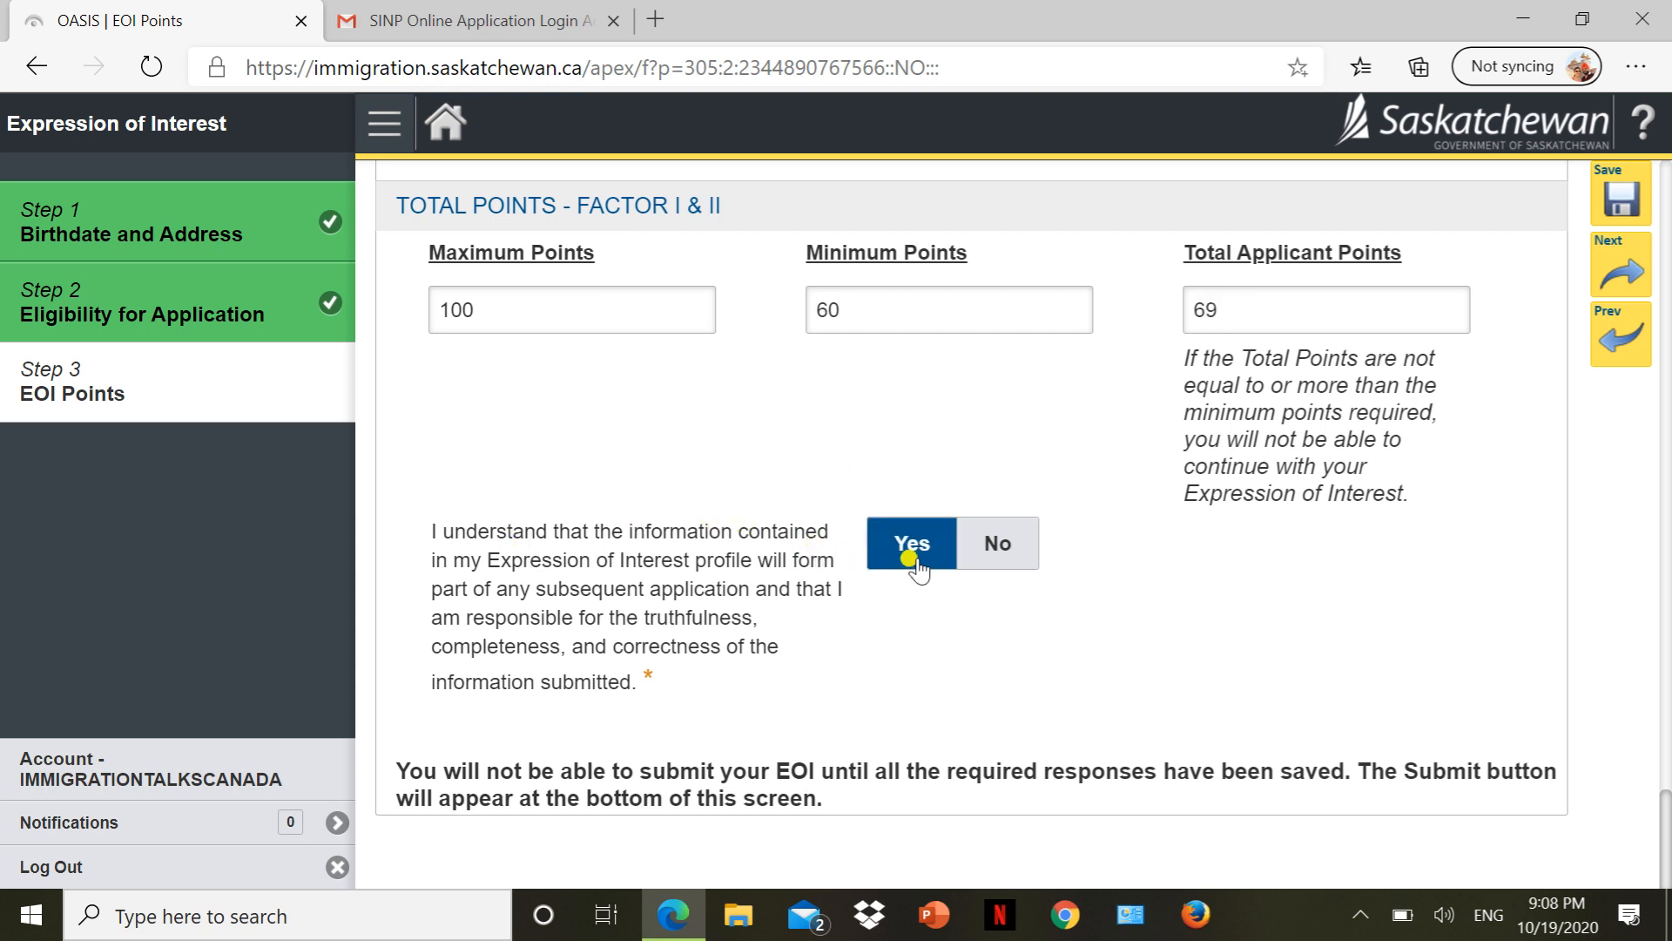
left_click(913, 560)
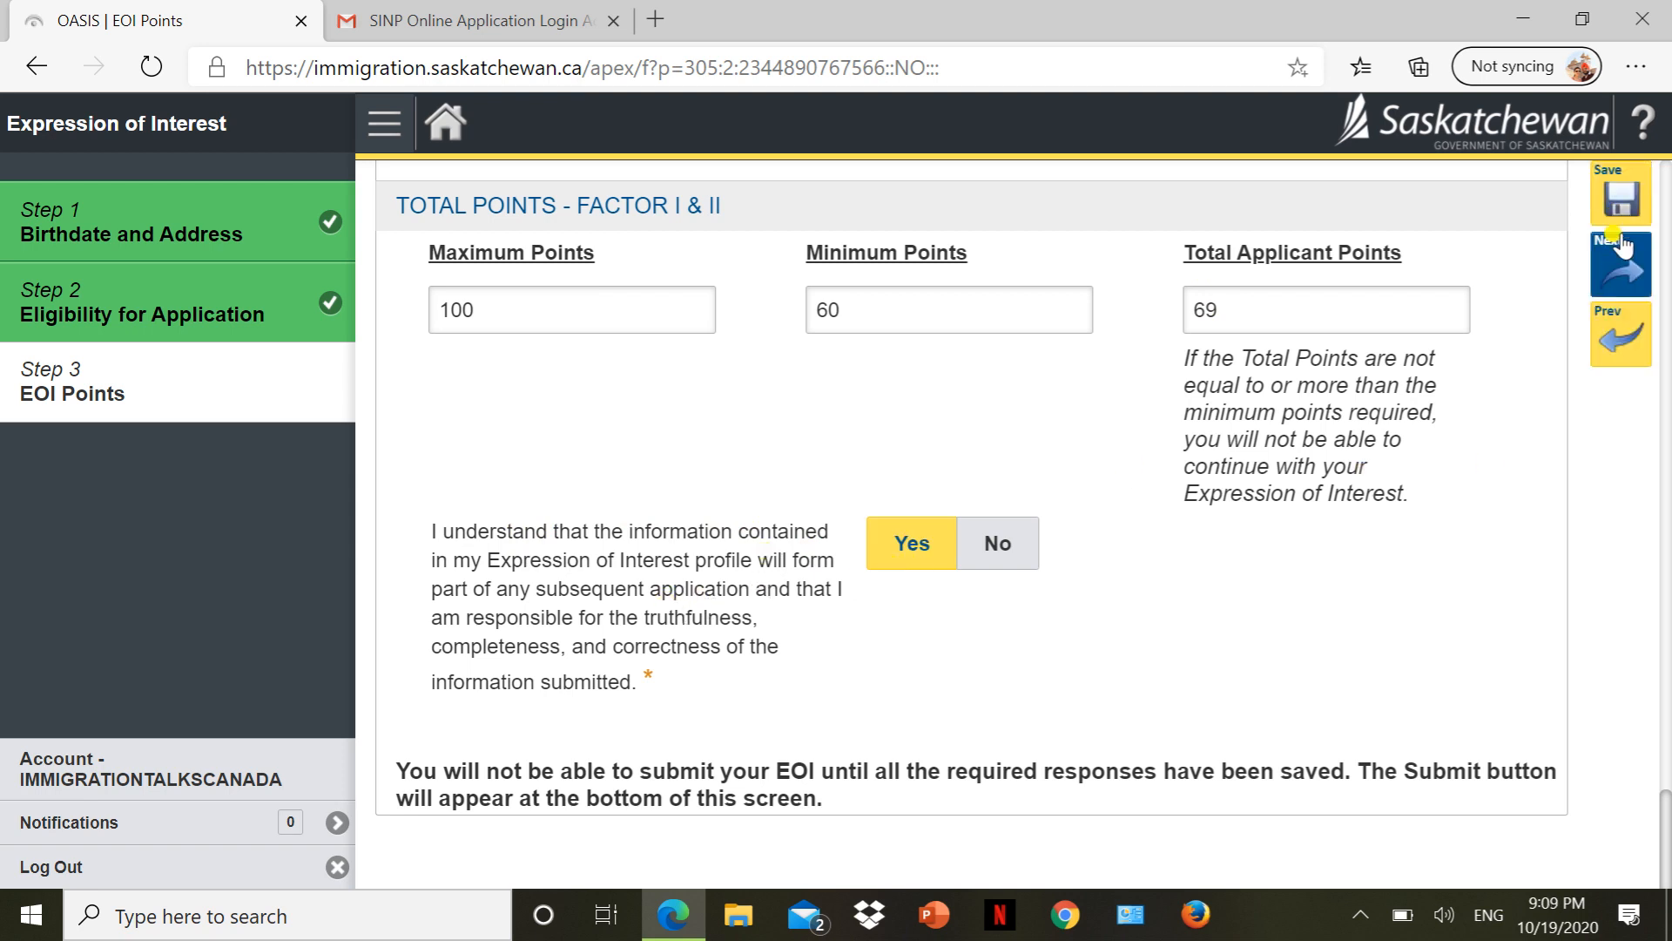
left_click(1618, 268)
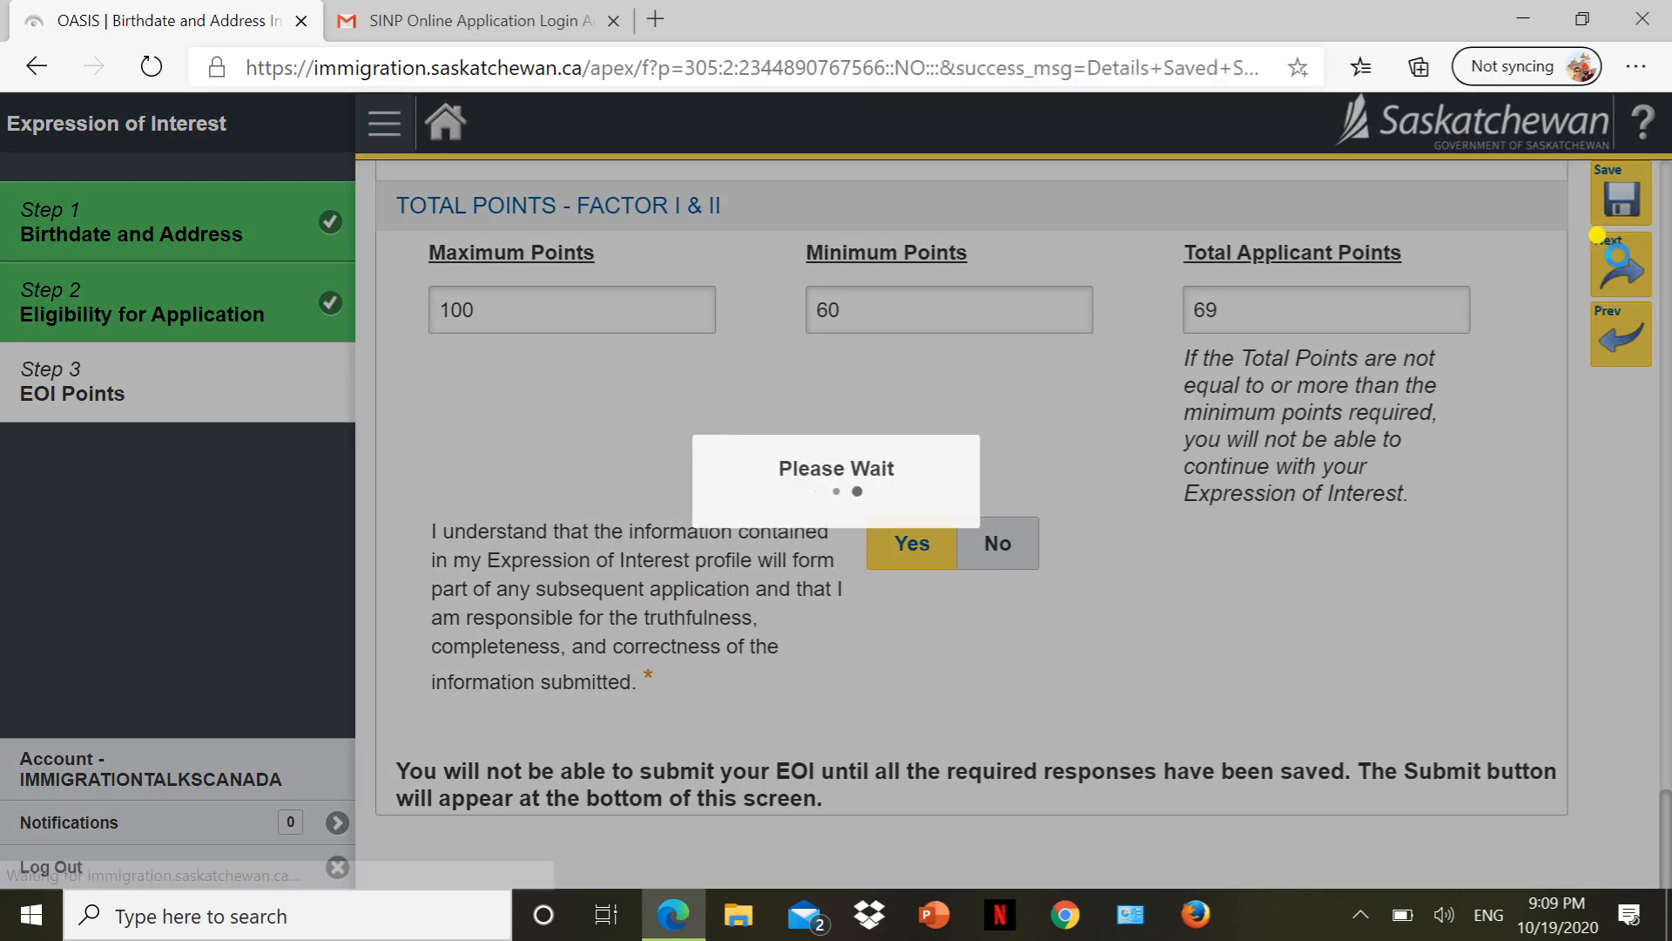
scroll(897, 553, "down", 20)
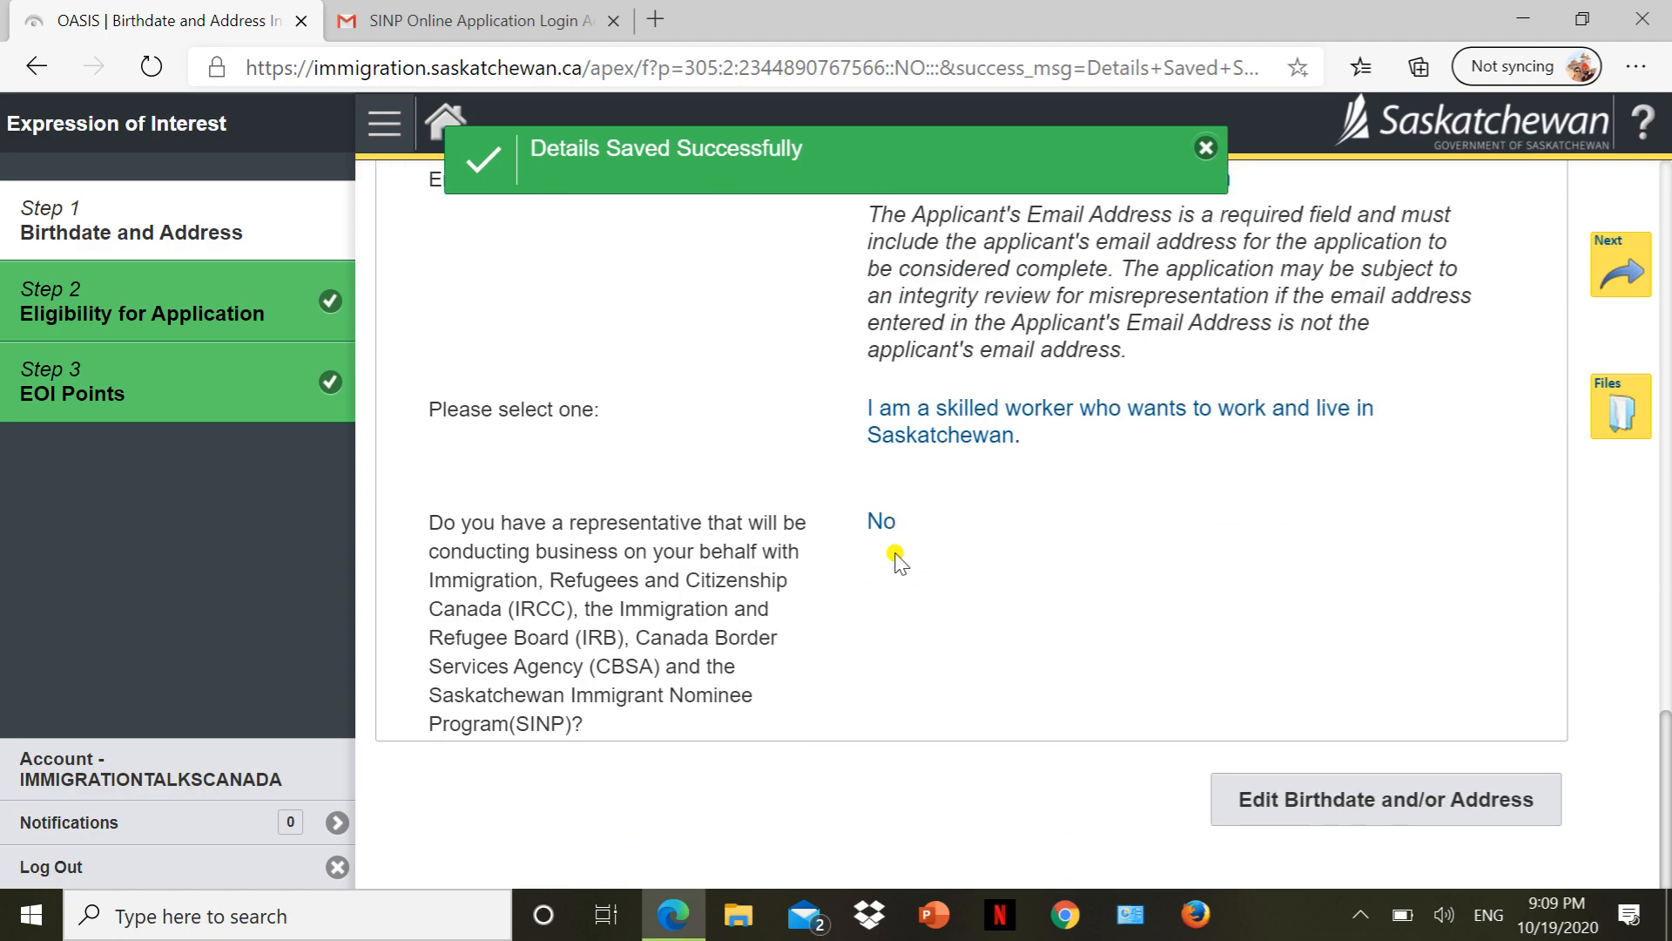
scroll(891, 560, "up", 20)
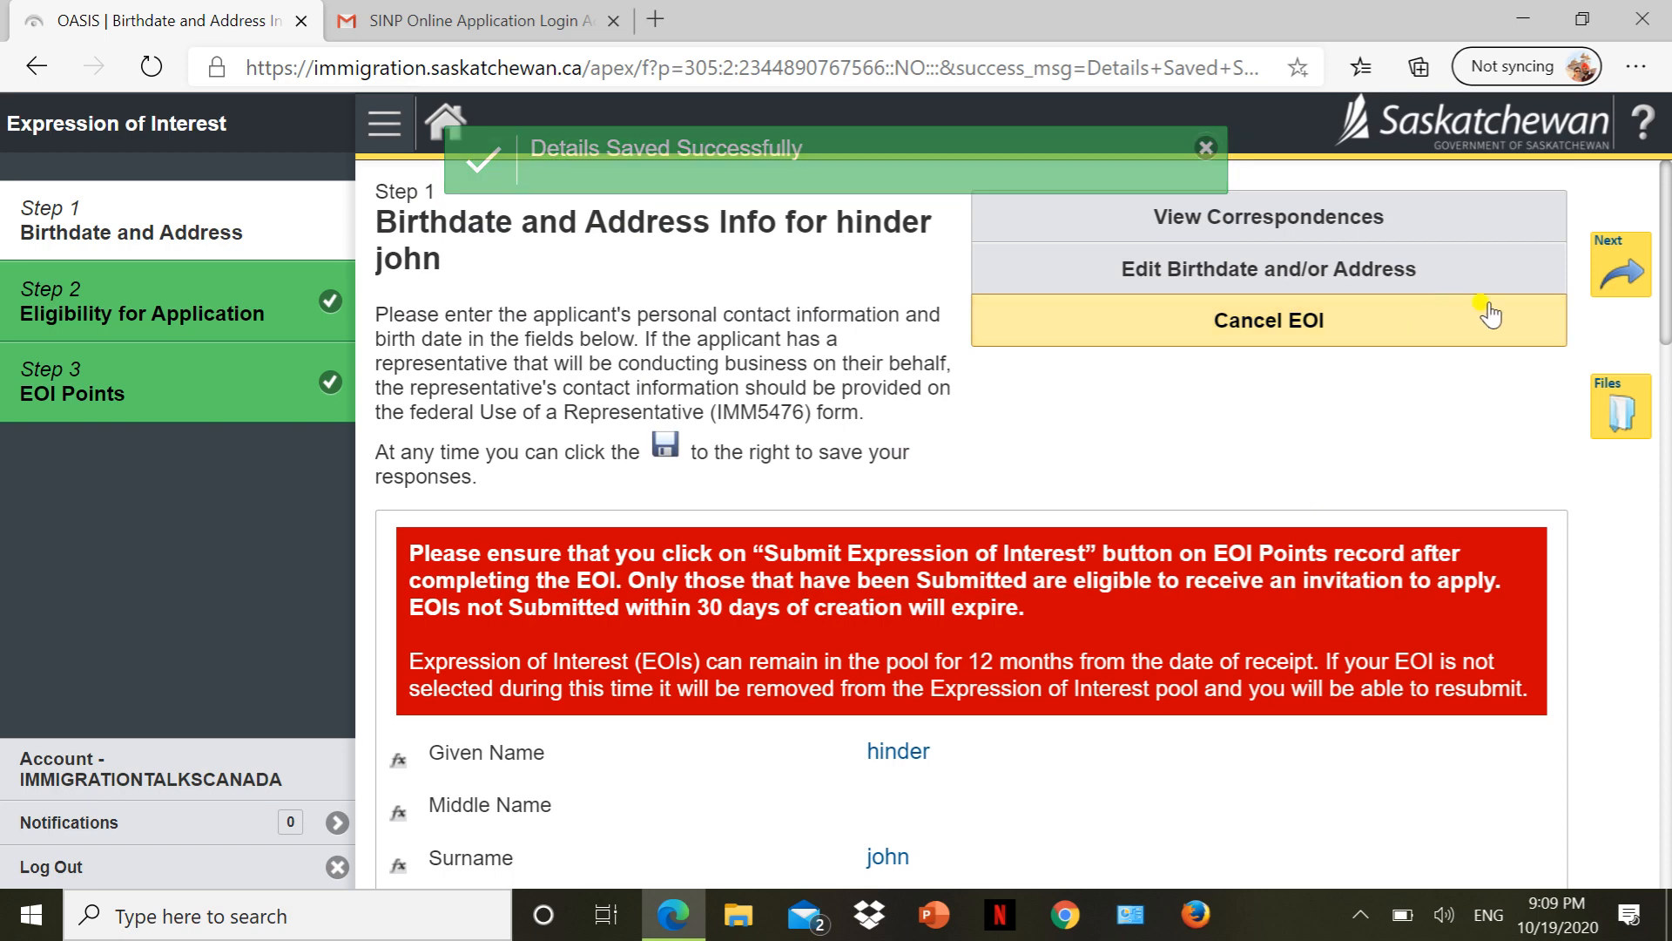
Advance from Step 1 to the Step 2 eligibility page and look over it.
left_click(1629, 287)
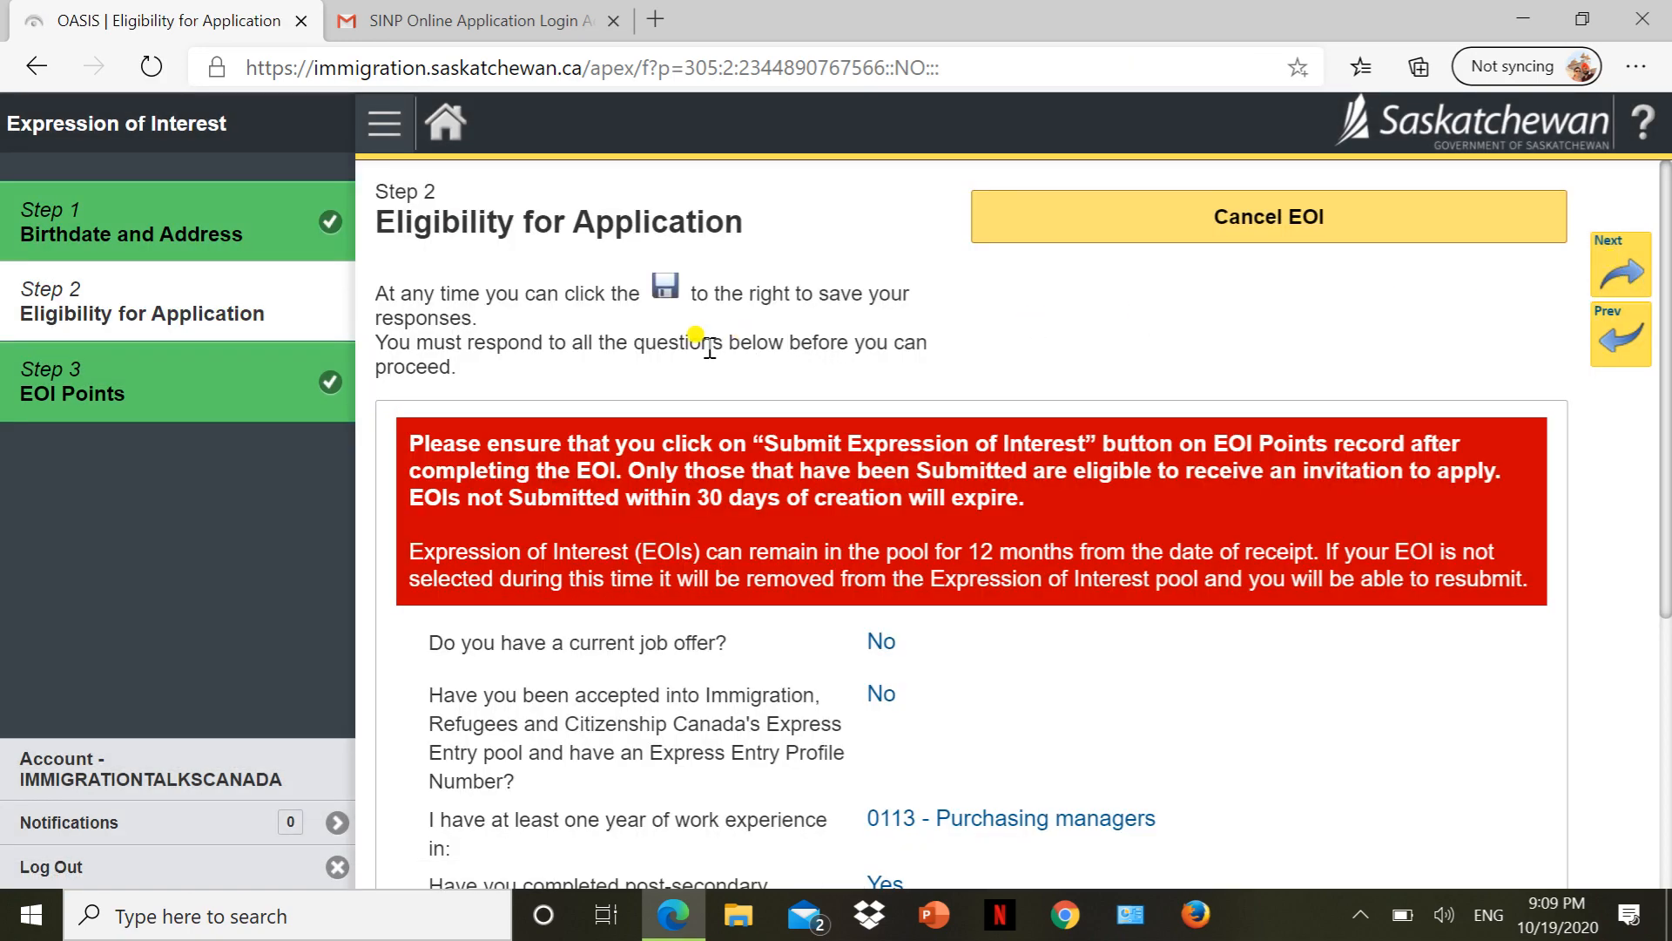
scroll(707, 344, "down", 5)
scroll(707, 344, "up", 5)
scroll(695, 337, "down", 5)
scroll(688, 336, "up", 5)
Continue to Step 3 EOI Points, confirm the Not Yet Submitted status, and scroll toward the totals.
left_click(1625, 277)
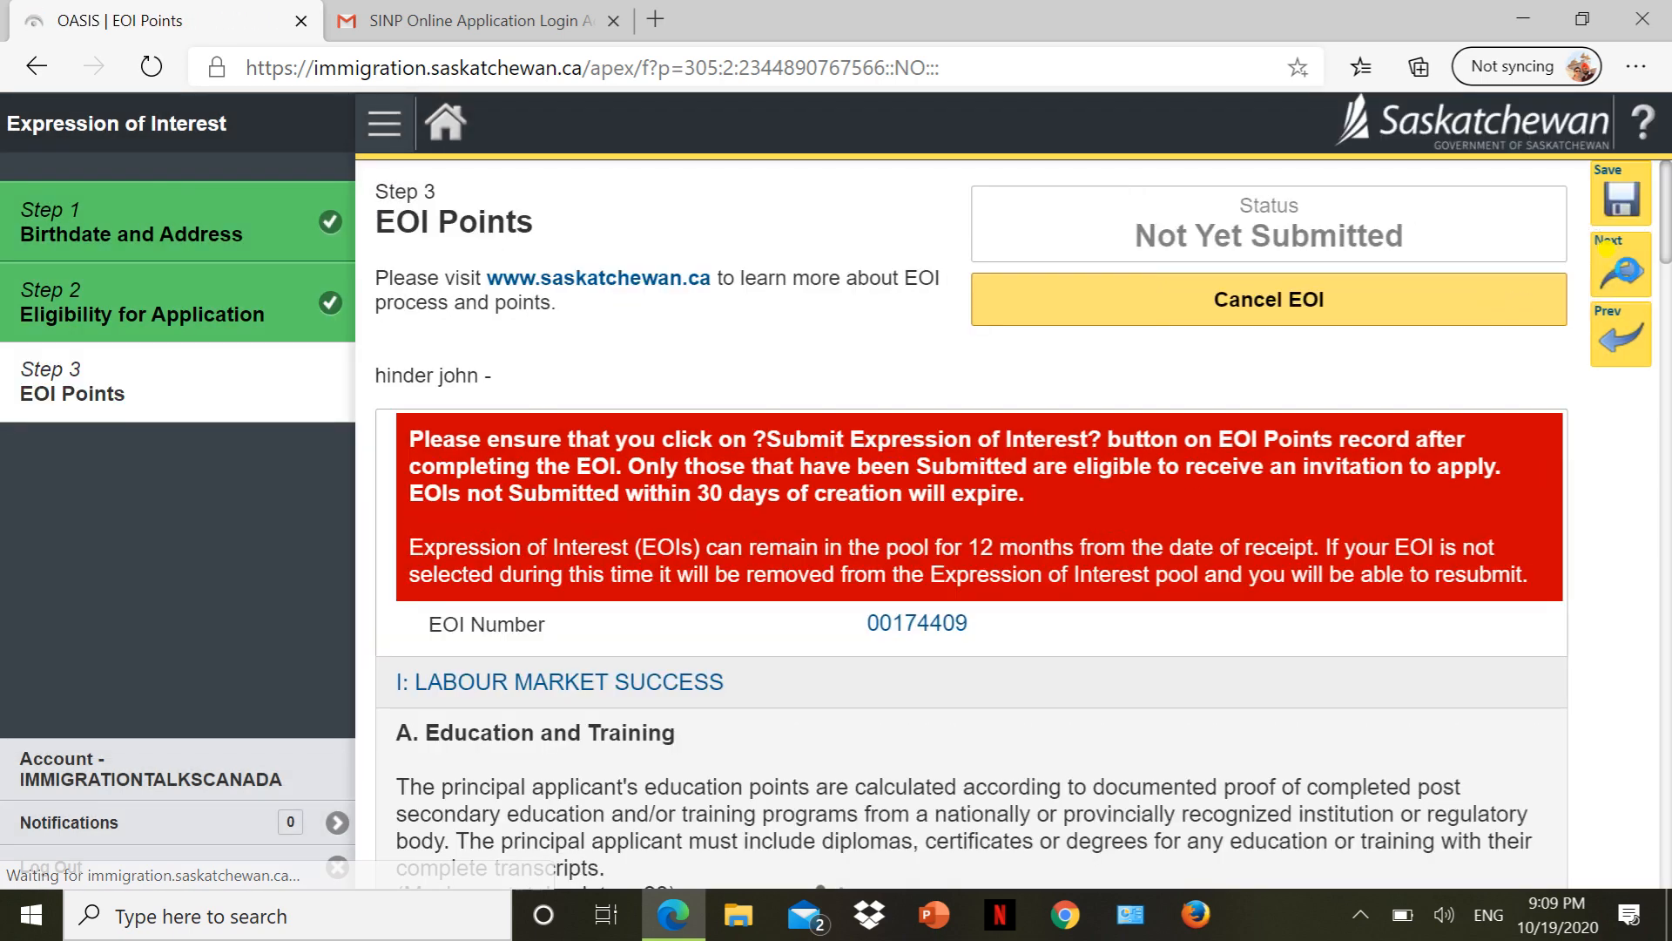
triple_click(1221, 220)
scroll(874, 456, "down", 20)
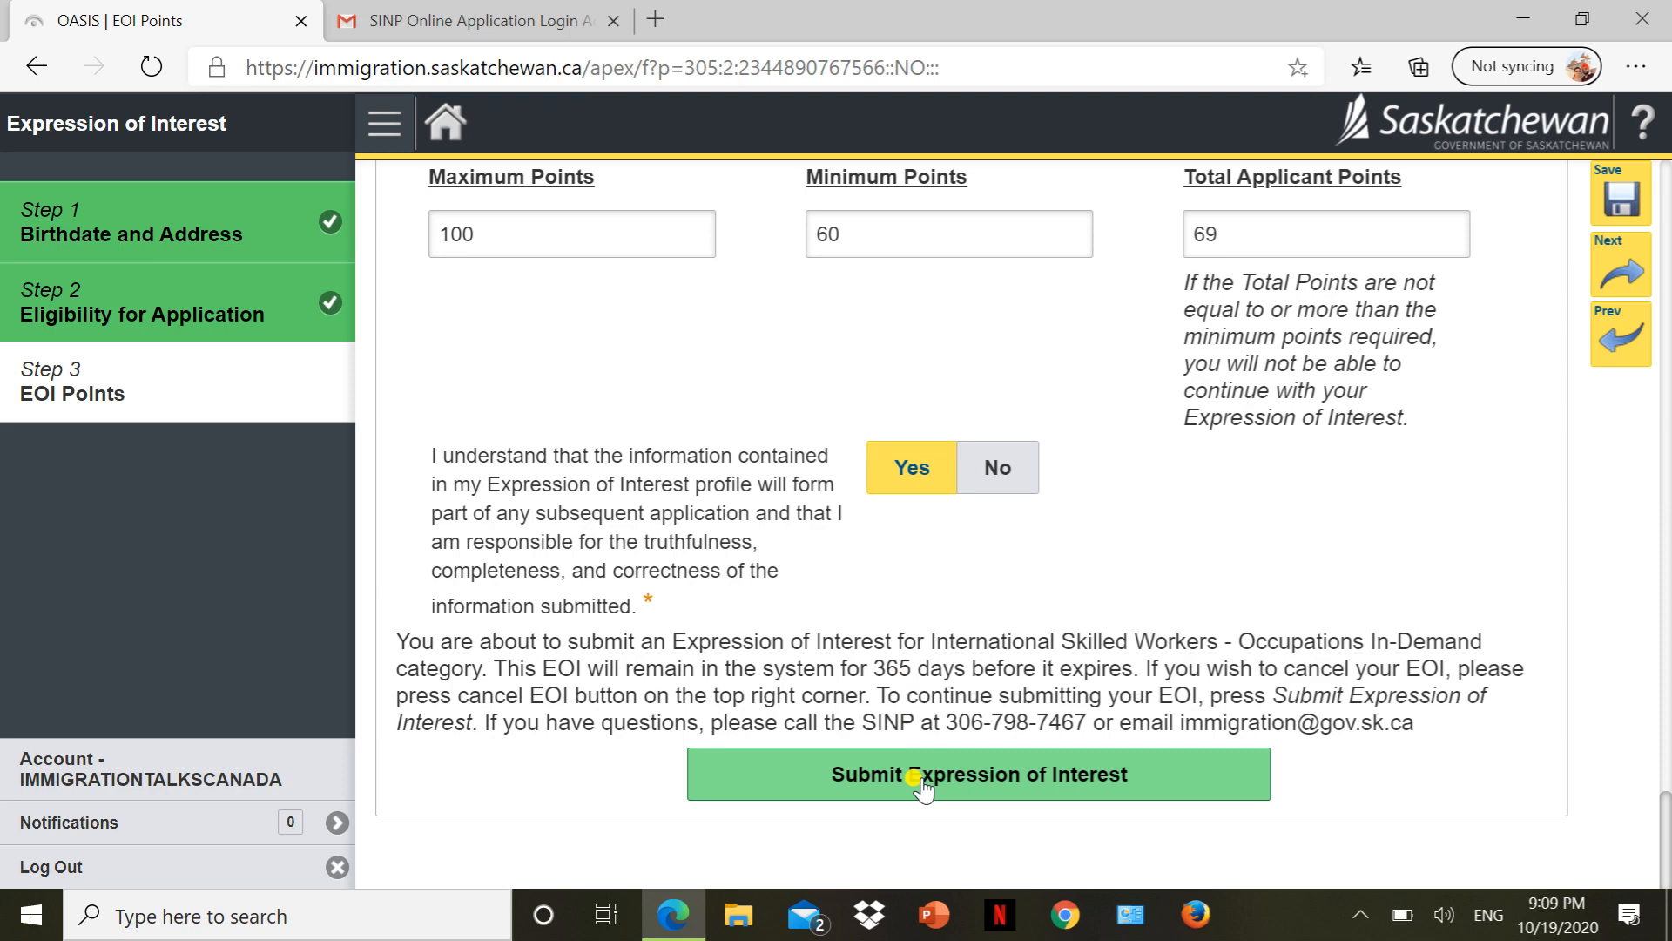
Submit the Expression of Interest and review the reloaded EOI Points page's Yes answers.
scroll(920, 780, "up", 10)
scroll(920, 780, "down", 10)
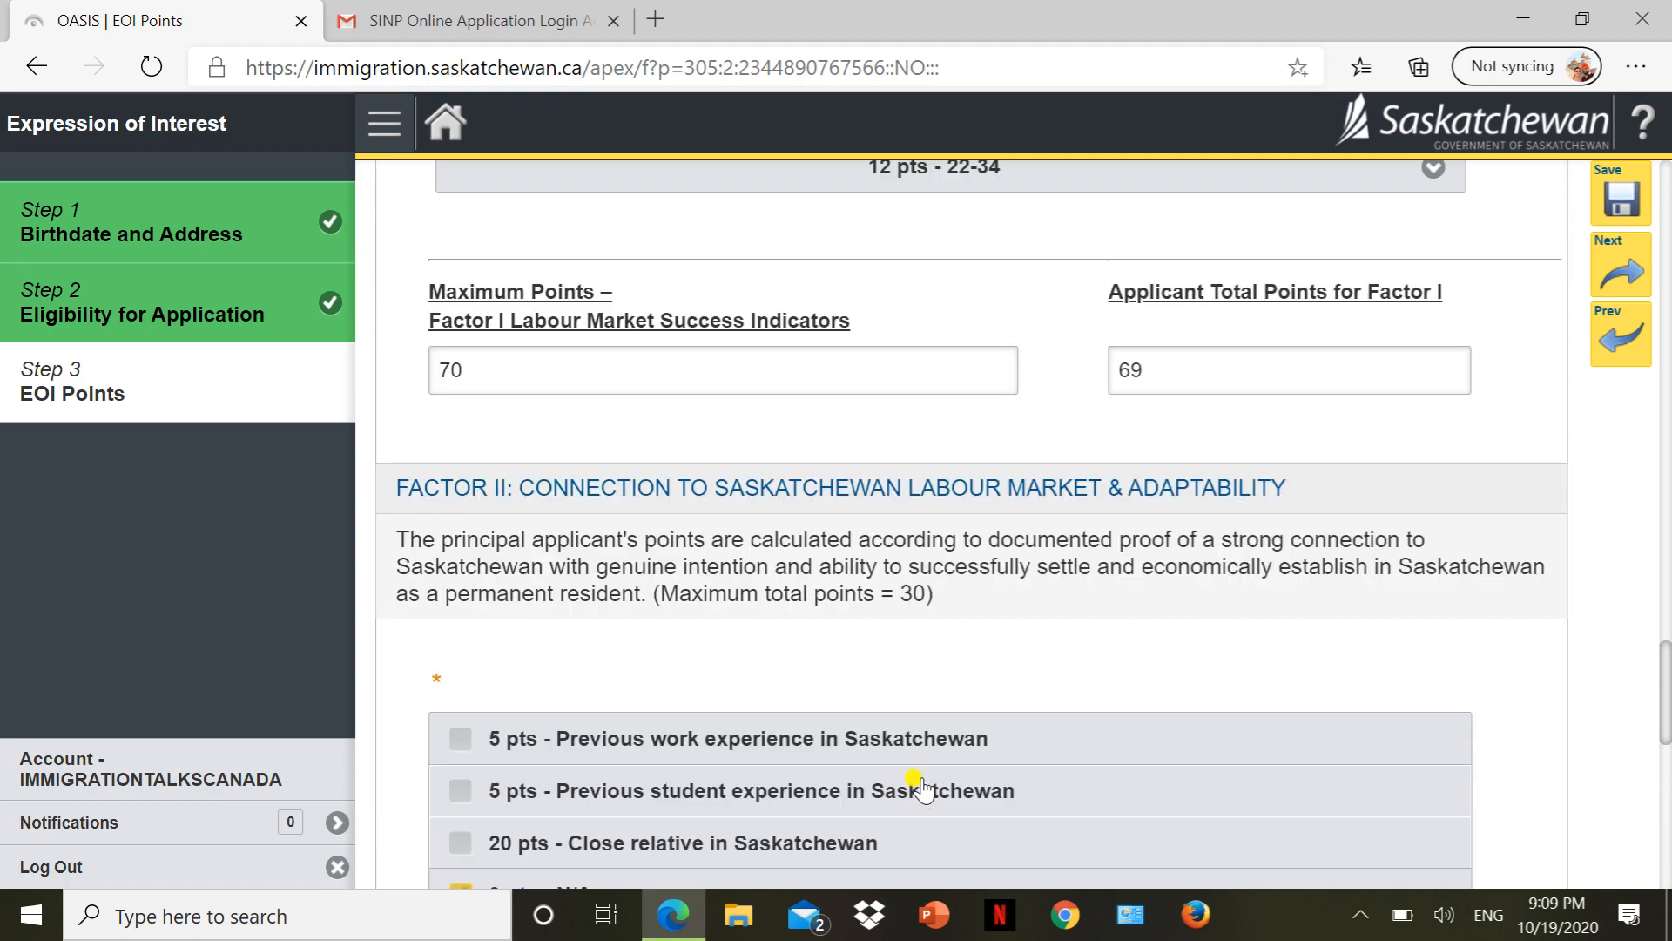
left_click(921, 780)
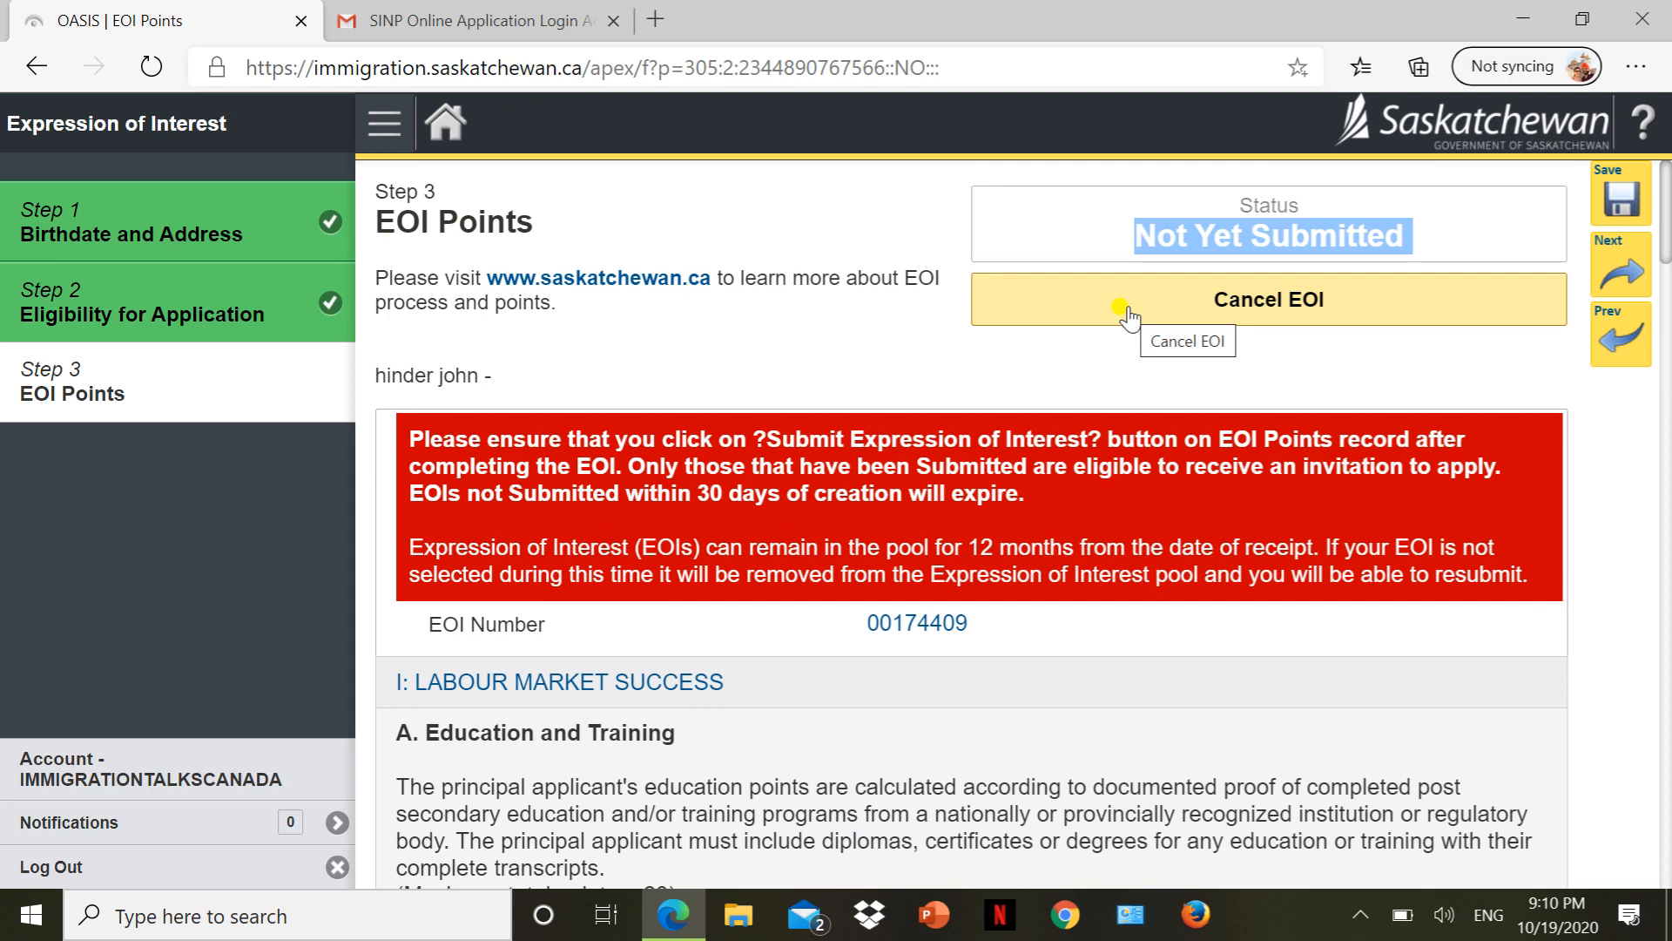
scroll(1126, 316, "down", 15)
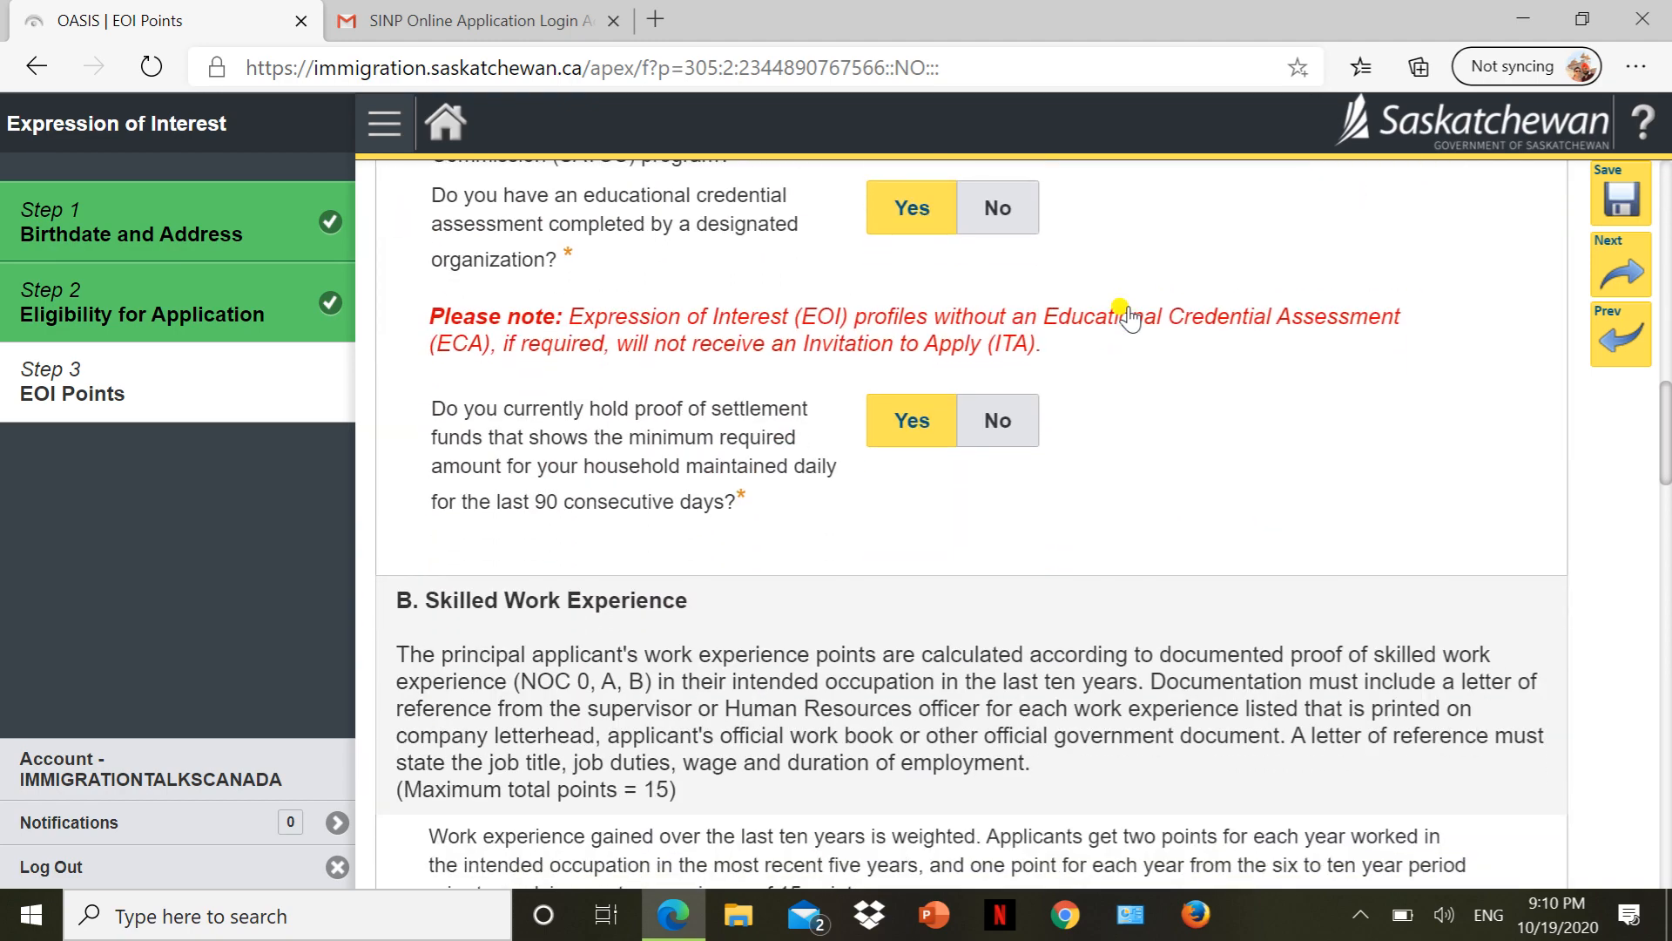